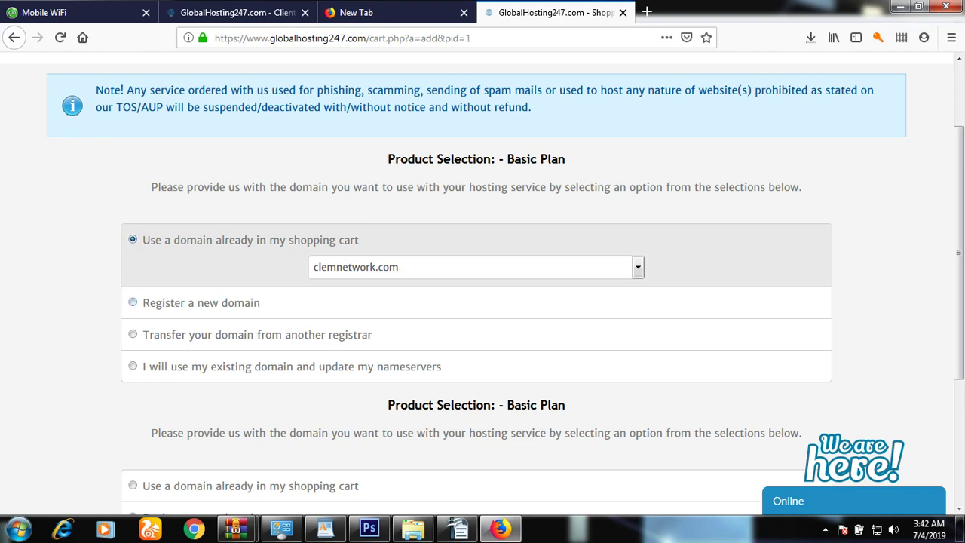
# Return to the GlobalHosting247 client area's list of hosting services.
pyautogui.scroll(3, 482, 285)
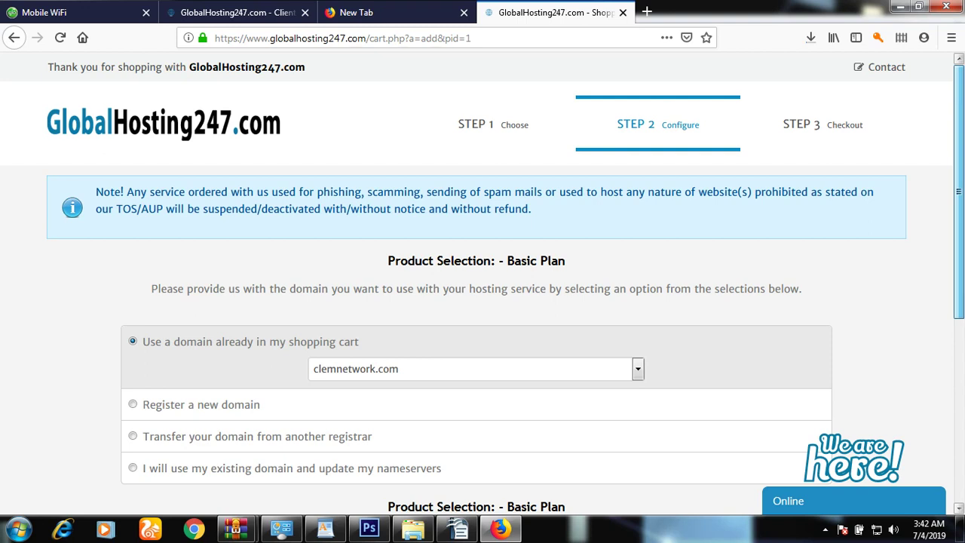
pyautogui.scroll(-5, 482, 285)
pyautogui.scroll(5, 482, 286)
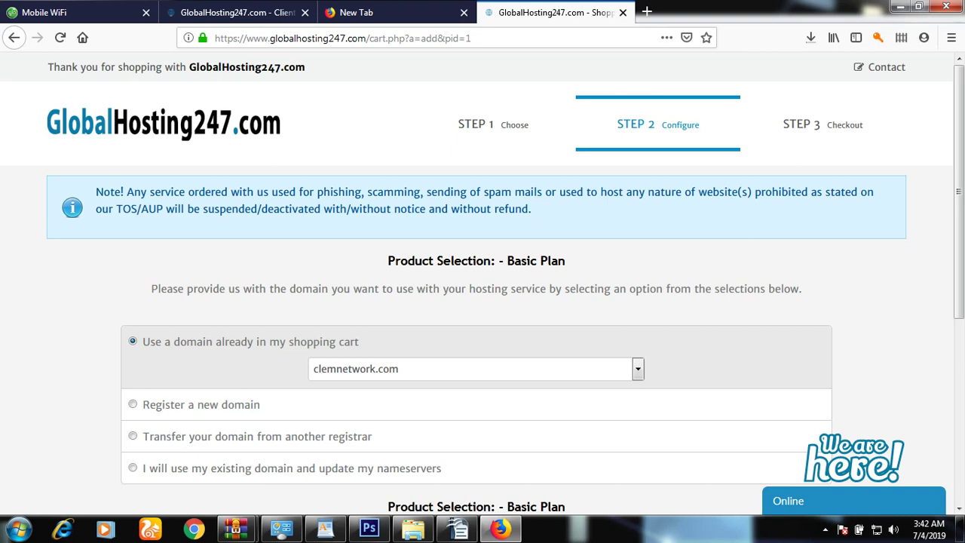
pyautogui.scroll(-3, 482, 302)
pyautogui.scroll(3, 483, 302)
pyautogui.click(234, 12)
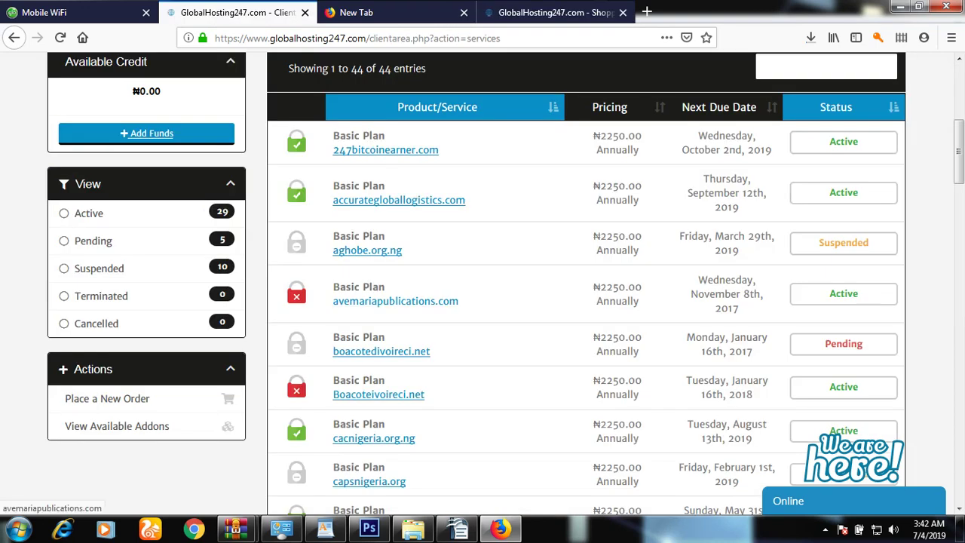
pyautogui.scroll(-5, 586, 285)
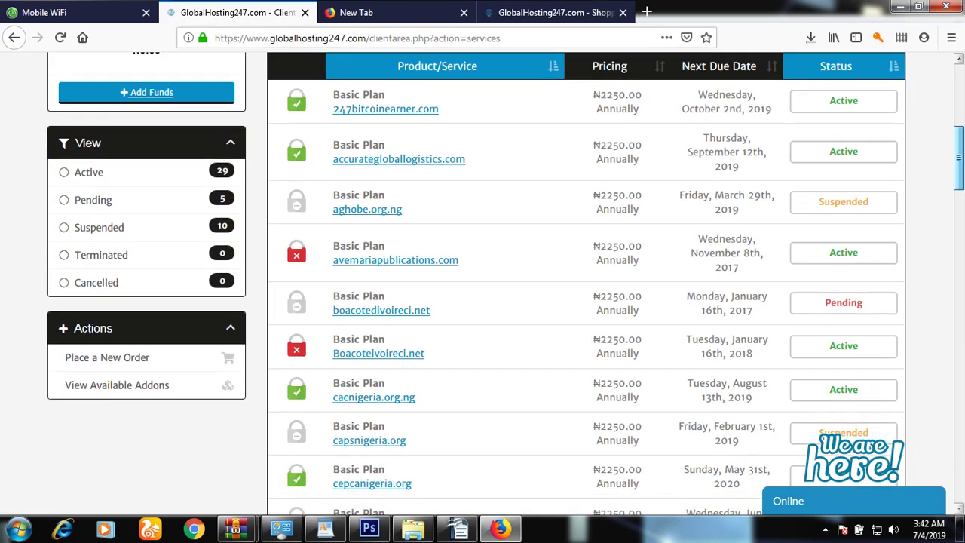
pyautogui.scroll(-9, 586, 285)
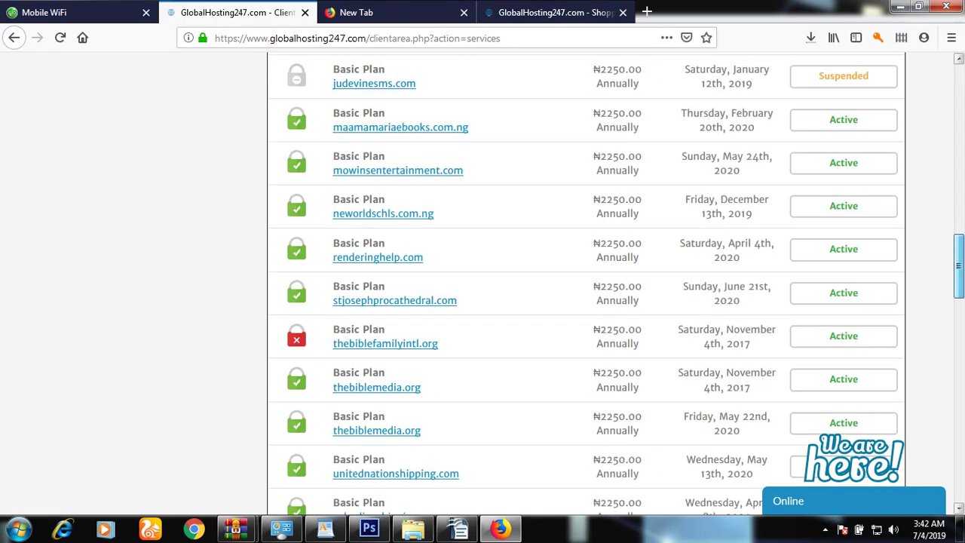
pyautogui.scroll(-10, 586, 284)
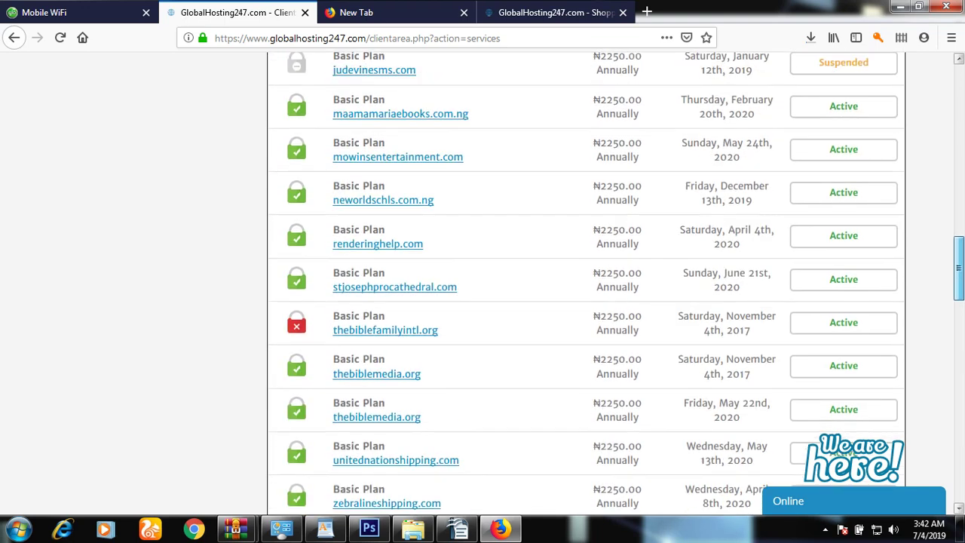
pyautogui.scroll(3, 586, 284)
pyautogui.scroll(-1, 586, 285)
pyautogui.scroll(1, 586, 284)
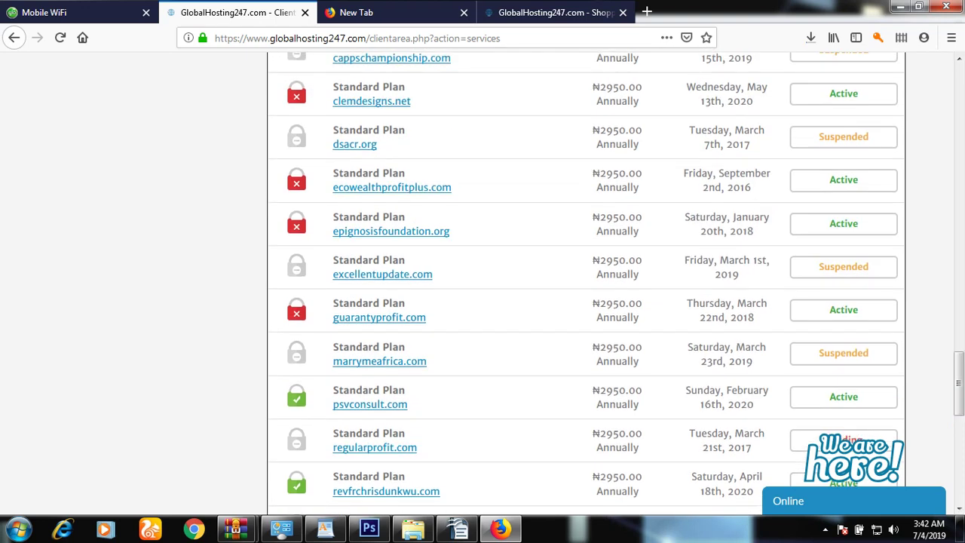
# Open the clemdesigns.net service details and log in to its cPanel.
pyautogui.press('F5')
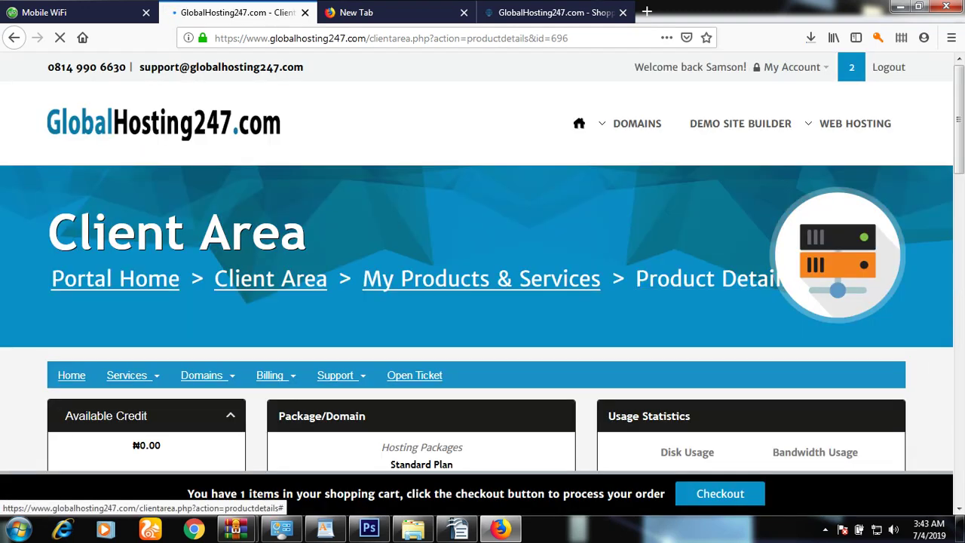
pyautogui.scroll(-5, 483, 262)
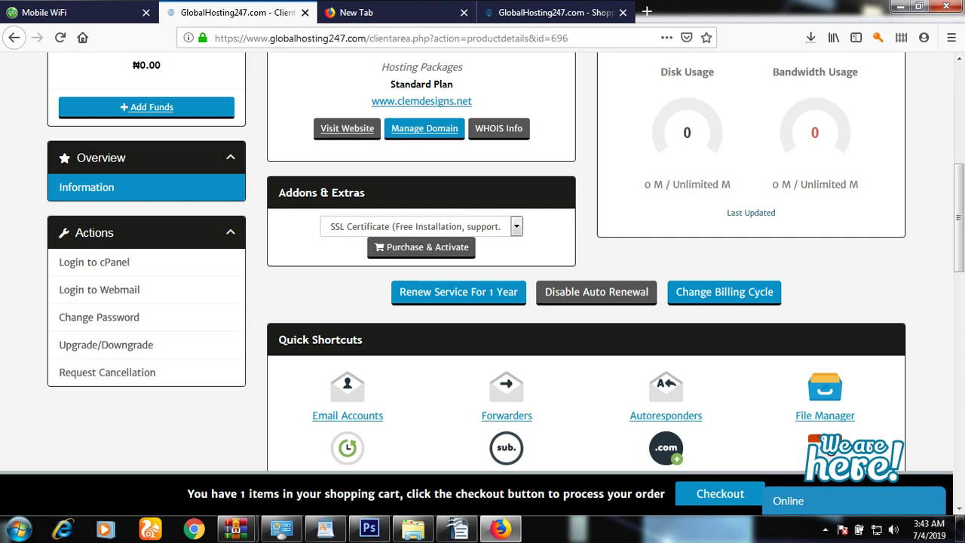
pyautogui.click(94, 262)
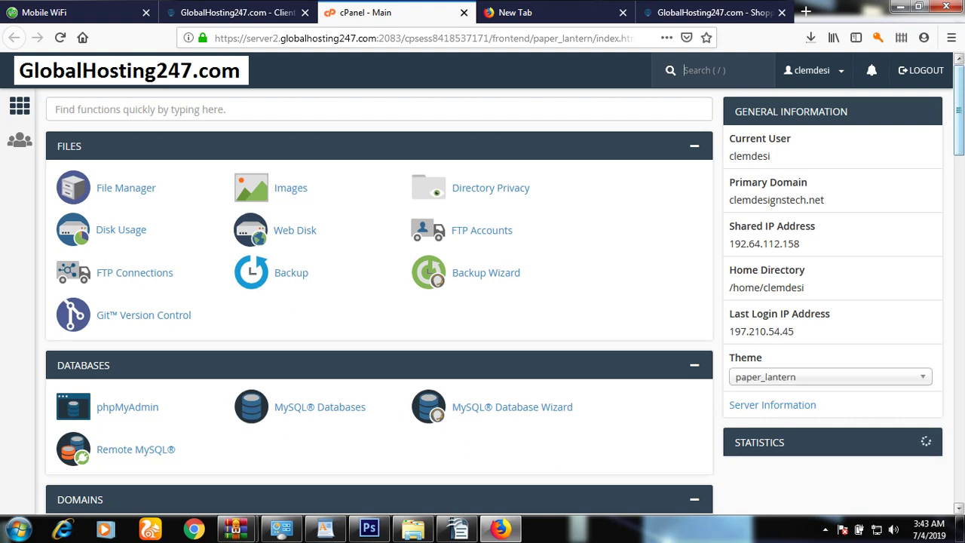
pyautogui.scroll(-5, 377, 302)
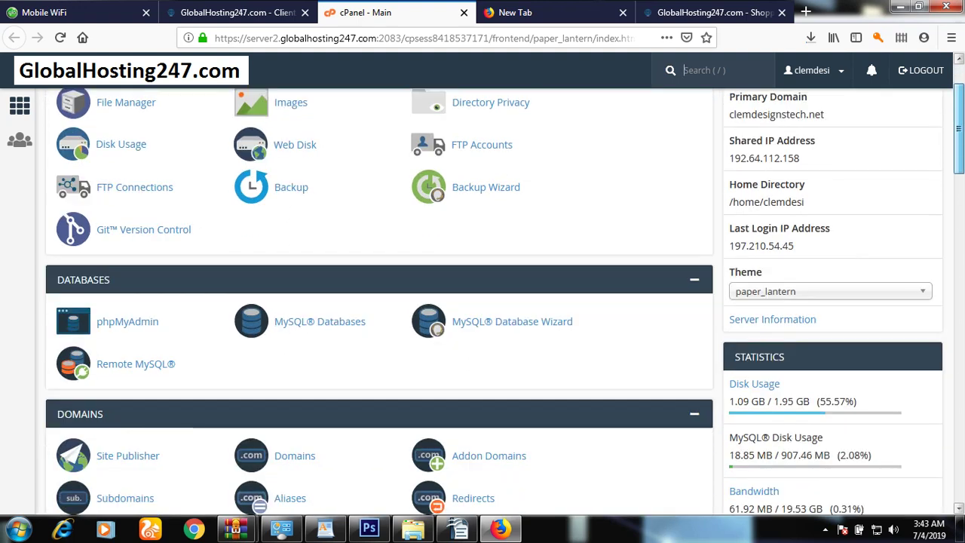
pyautogui.scroll(-9, 377, 302)
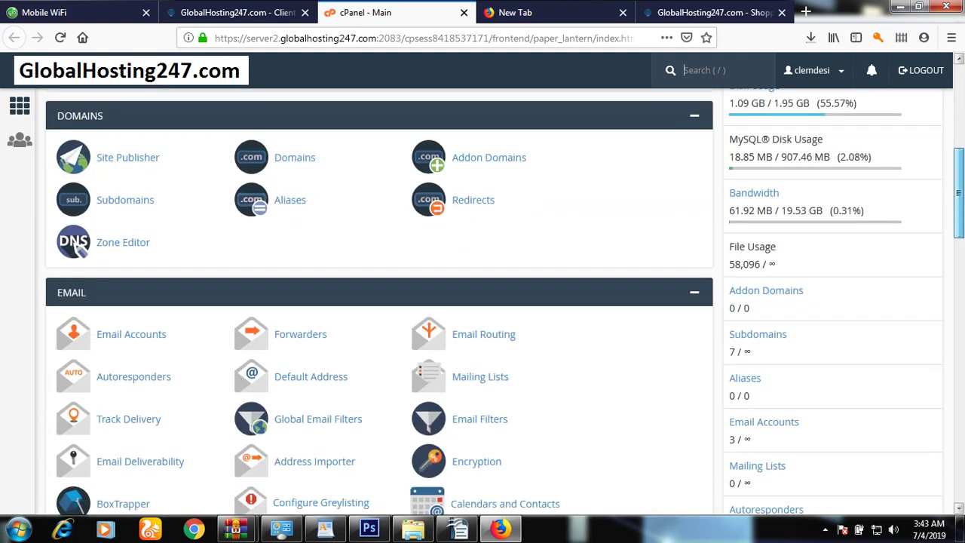
pyautogui.scroll(-12, 377, 302)
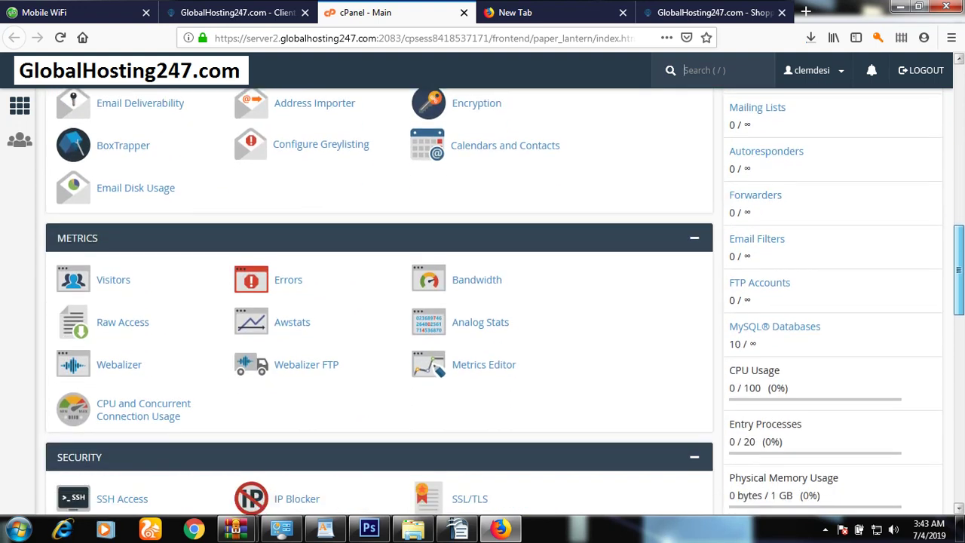
pyautogui.scroll(20, 377, 302)
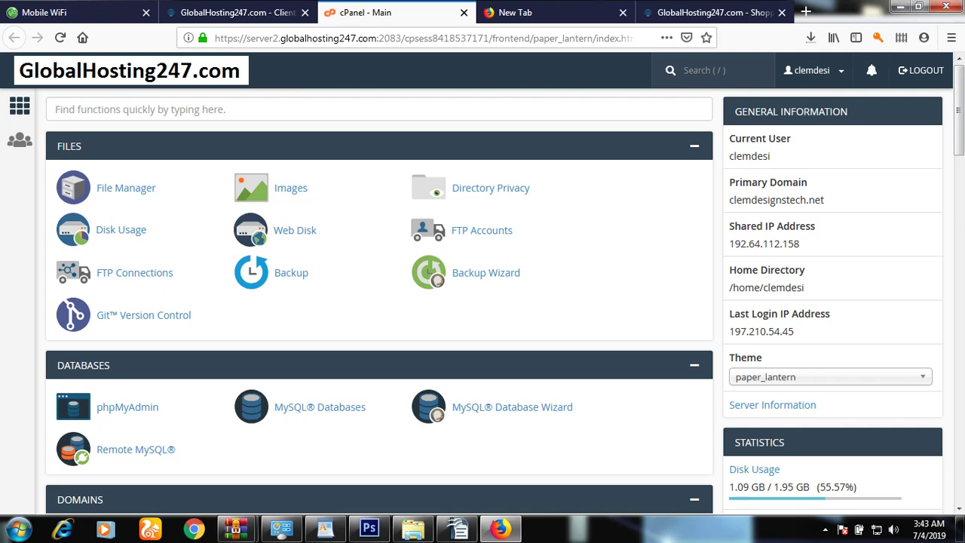
pyautogui.click(826, 529)
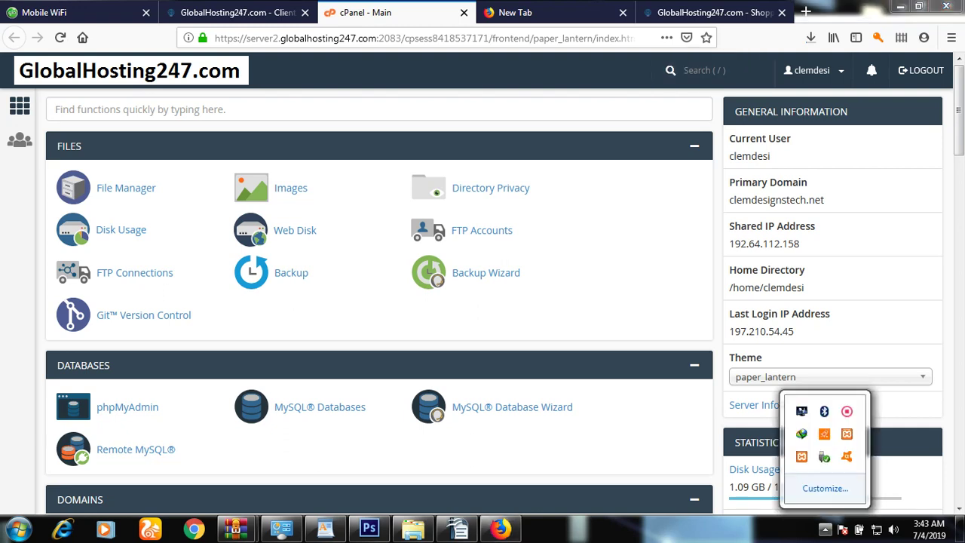
pyautogui.click(847, 411)
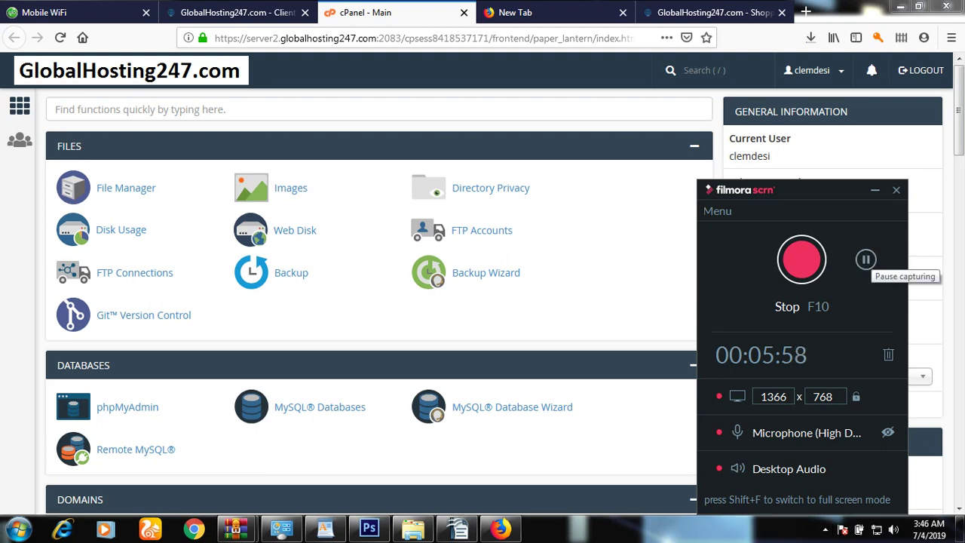
pyautogui.click(876, 190)
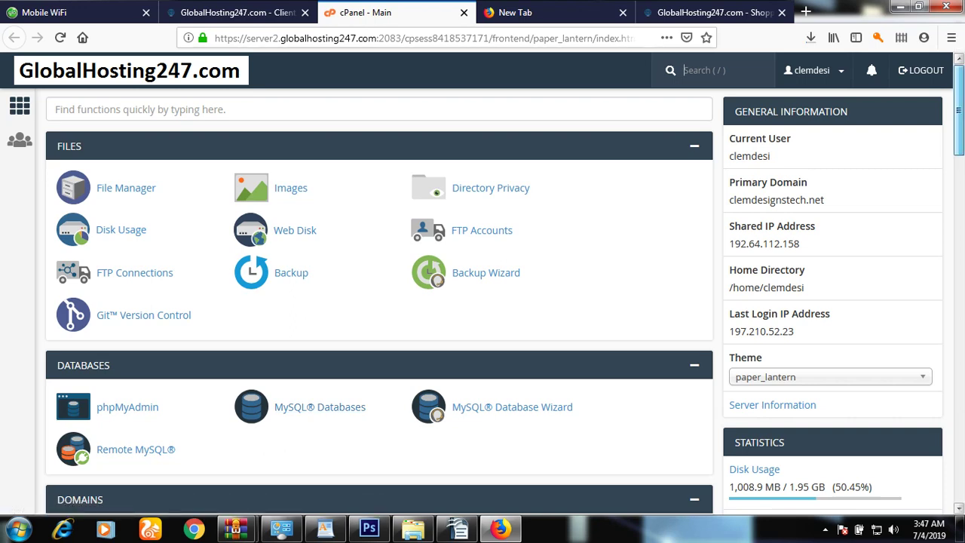
pyautogui.scroll(-7, 379, 301)
pyautogui.scroll(-13, 378, 302)
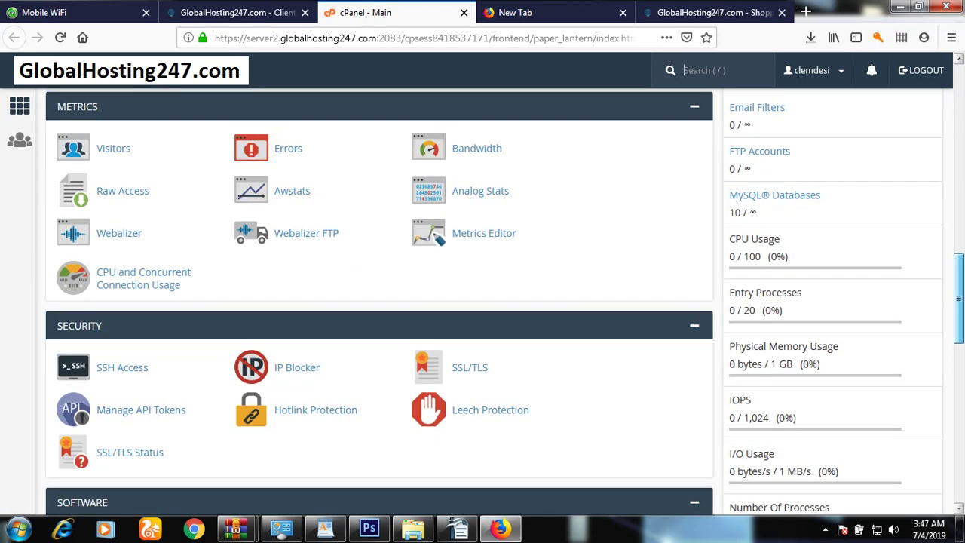
pyautogui.scroll(9, 379, 301)
pyautogui.scroll(11, 379, 302)
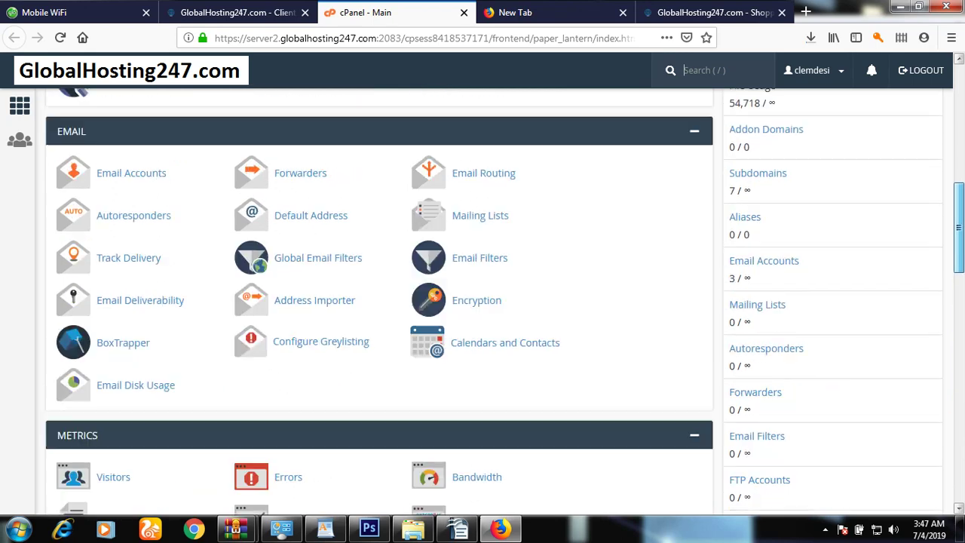
pyautogui.scroll(-1, 378, 301)
pyautogui.scroll(-18, 379, 301)
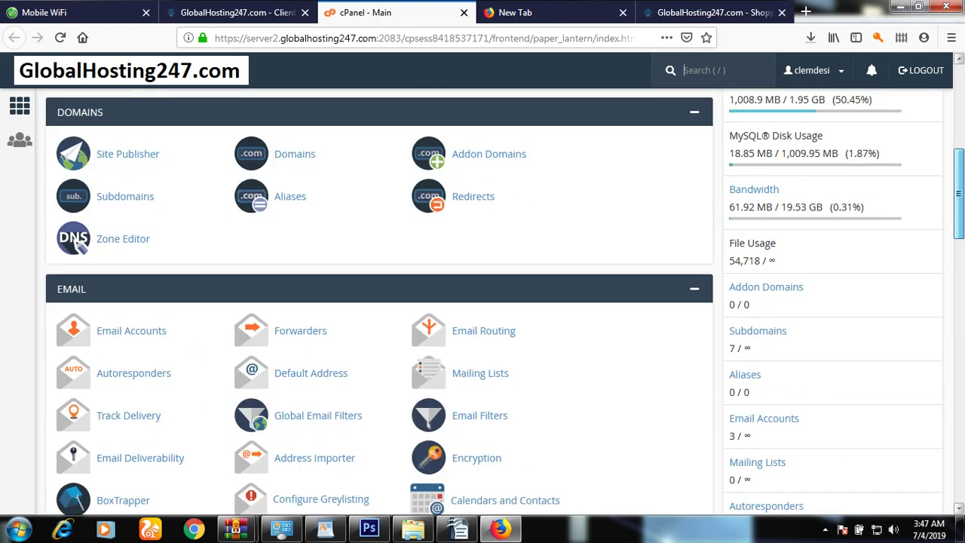
pyautogui.scroll(-4, 379, 301)
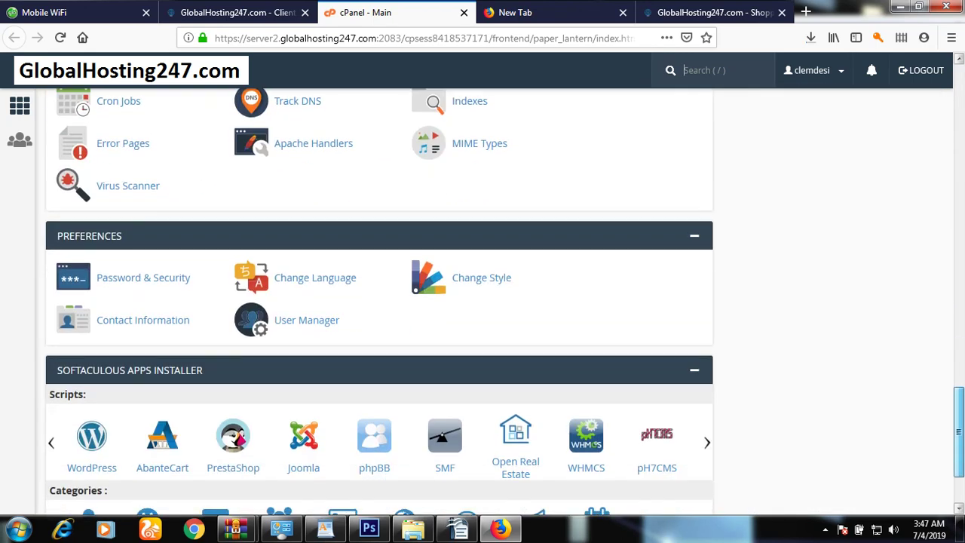
pyautogui.scroll(1, 379, 301)
pyautogui.scroll(-3, 379, 301)
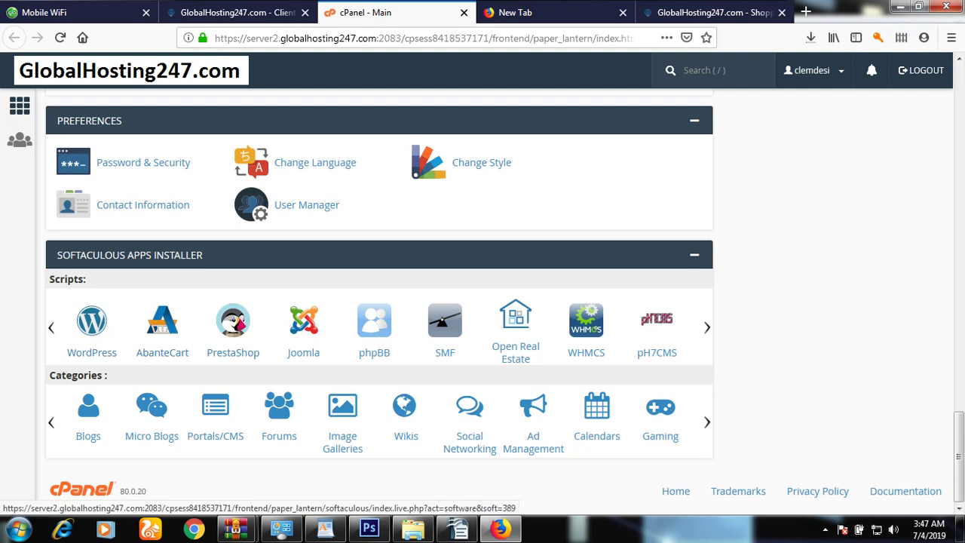
pyautogui.click(705, 71)
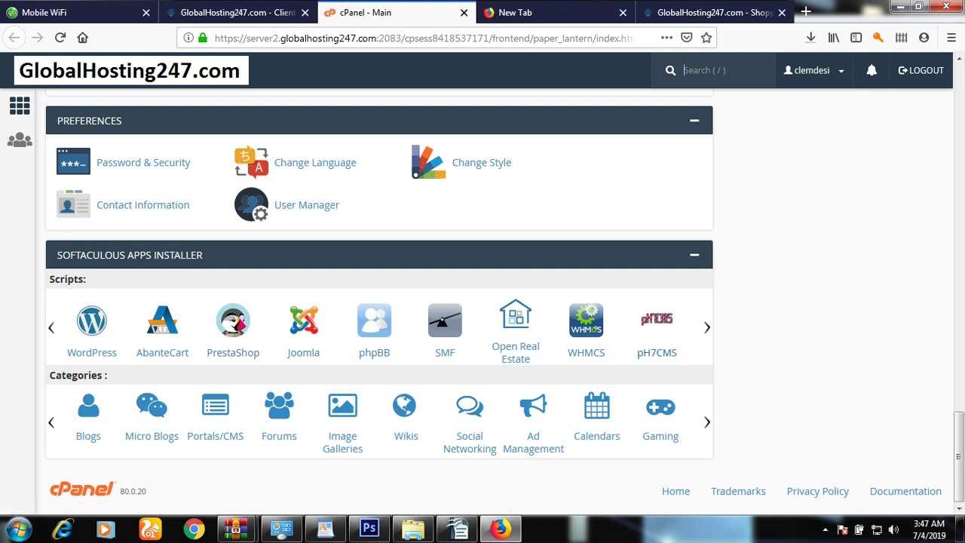
pyautogui.scroll(15, 377, 302)
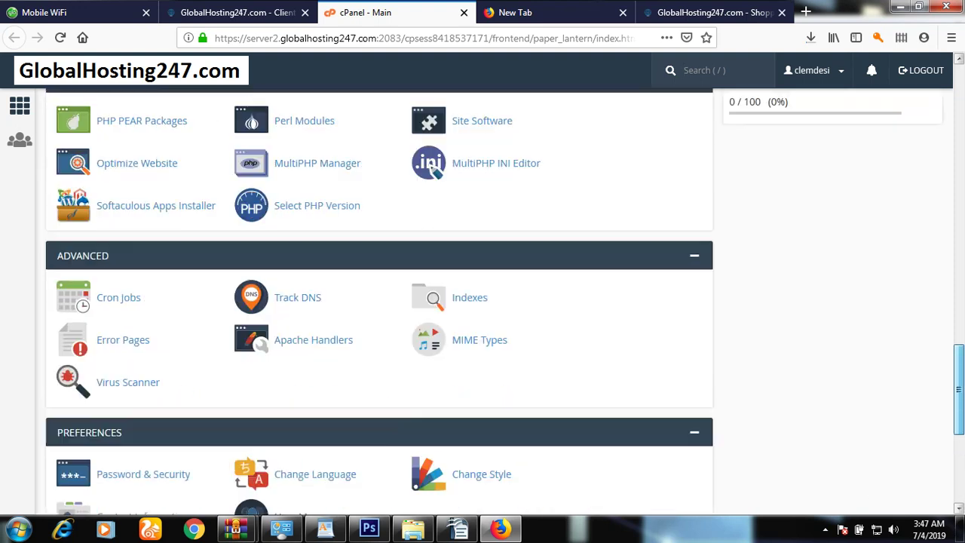
pyautogui.scroll(8, 377, 301)
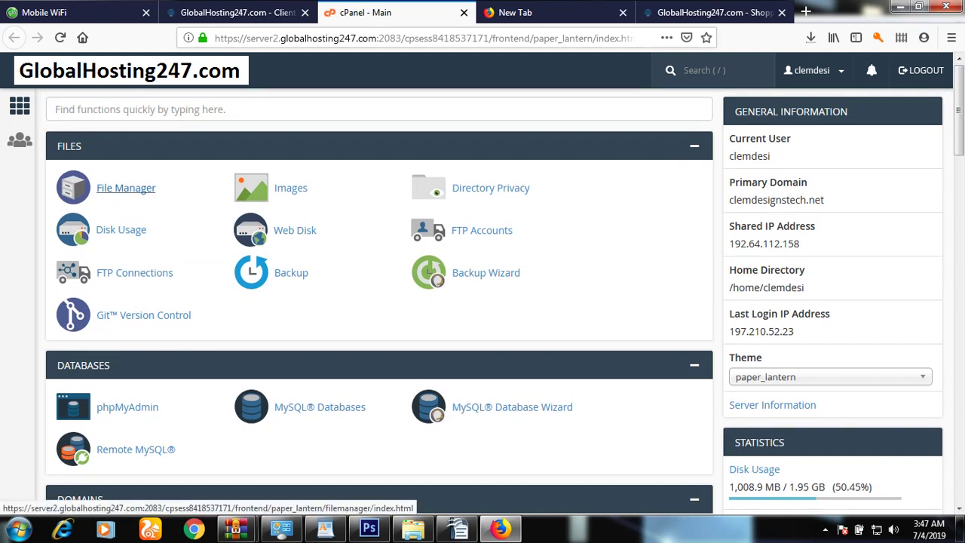
# Launch cPanel File Manager for the hosting account.
pyautogui.click(126, 188)
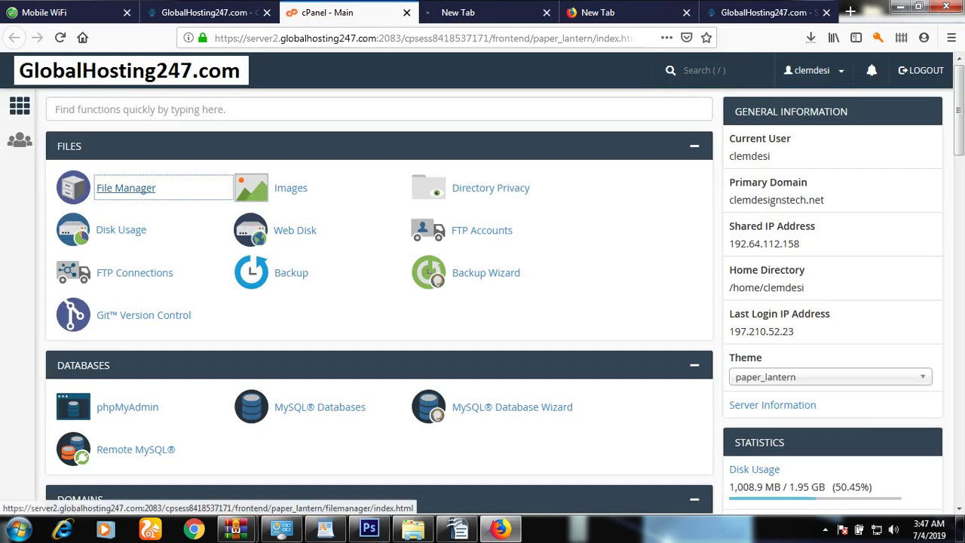
pyautogui.hotkey('ctrl', 'Tab')
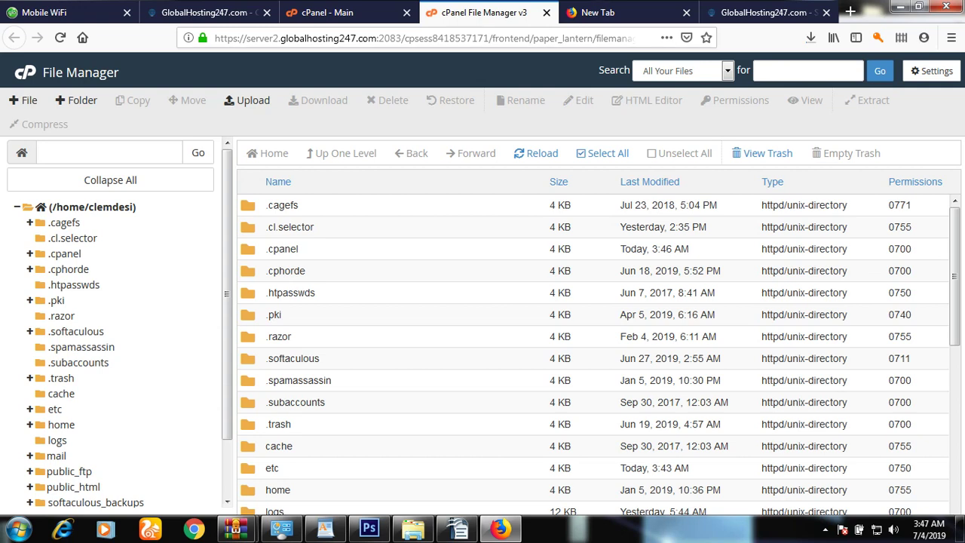
pyautogui.scroll(-5, 251, 474)
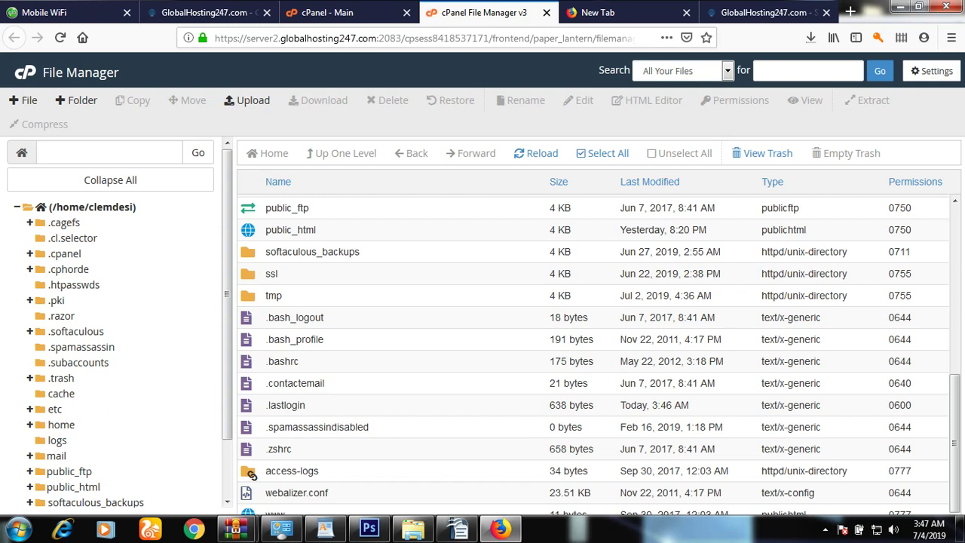
# Go into public_html and open the empty tutor folder.
pyautogui.click(73, 486)
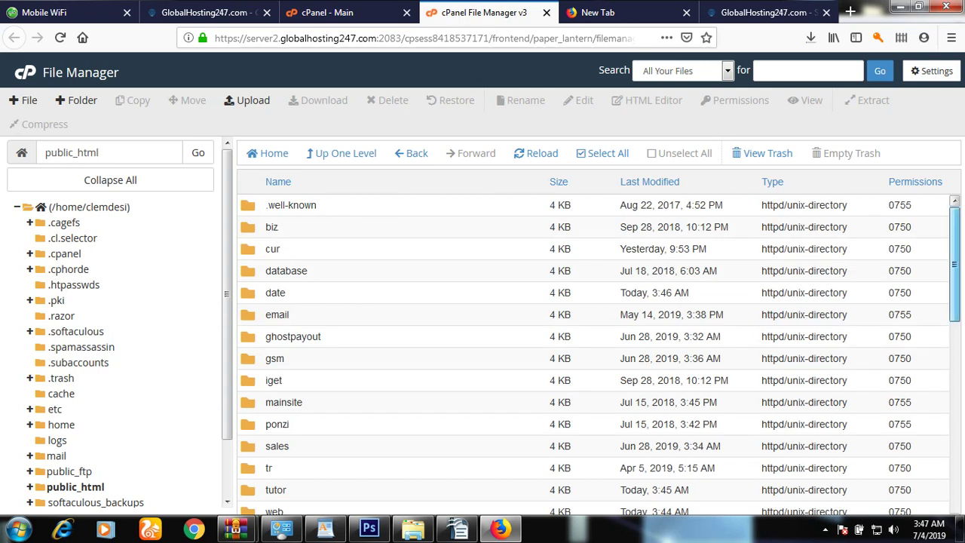
pyautogui.scroll(-10, 599, 355)
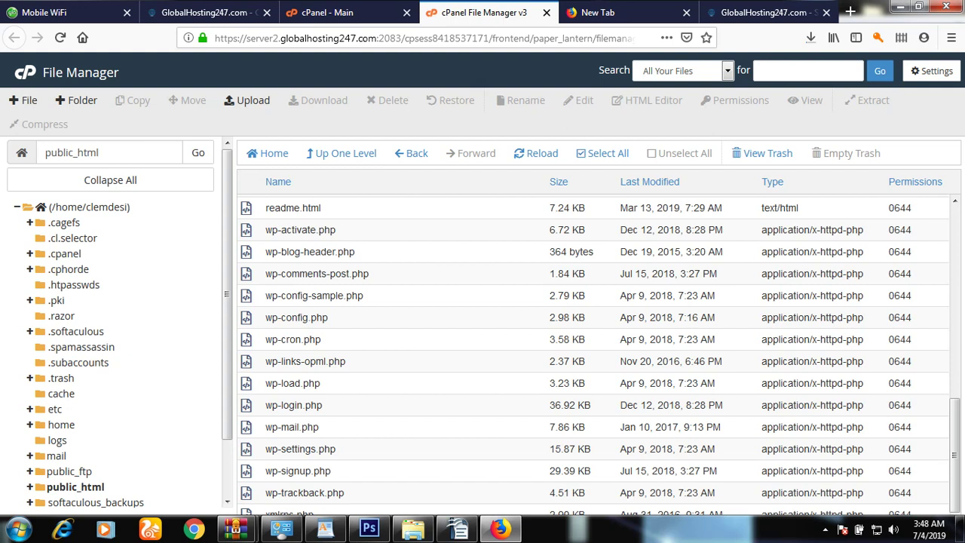
pyautogui.scroll(5, 599, 355)
pyautogui.scroll(3, 599, 355)
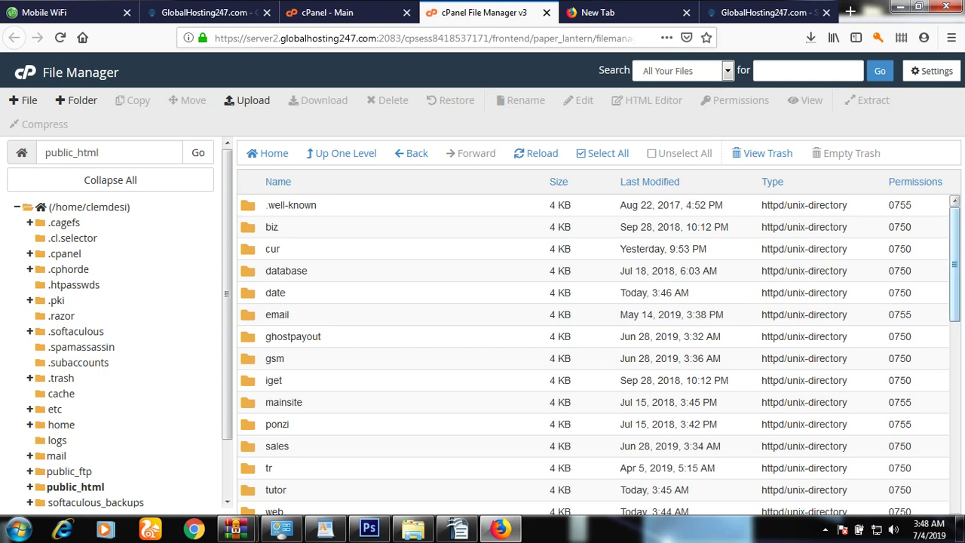
pyautogui.scroll(-3, 599, 355)
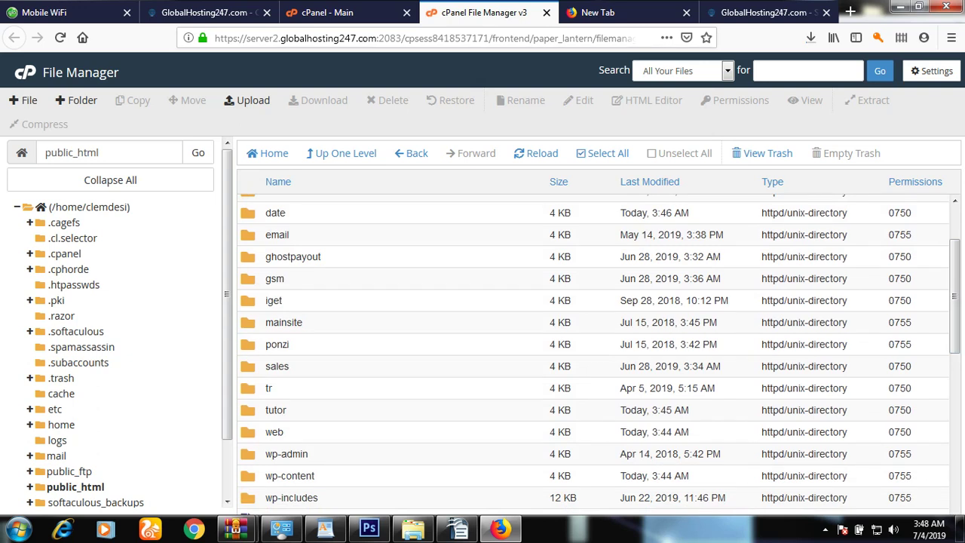
pyautogui.doubleClick(275, 409)
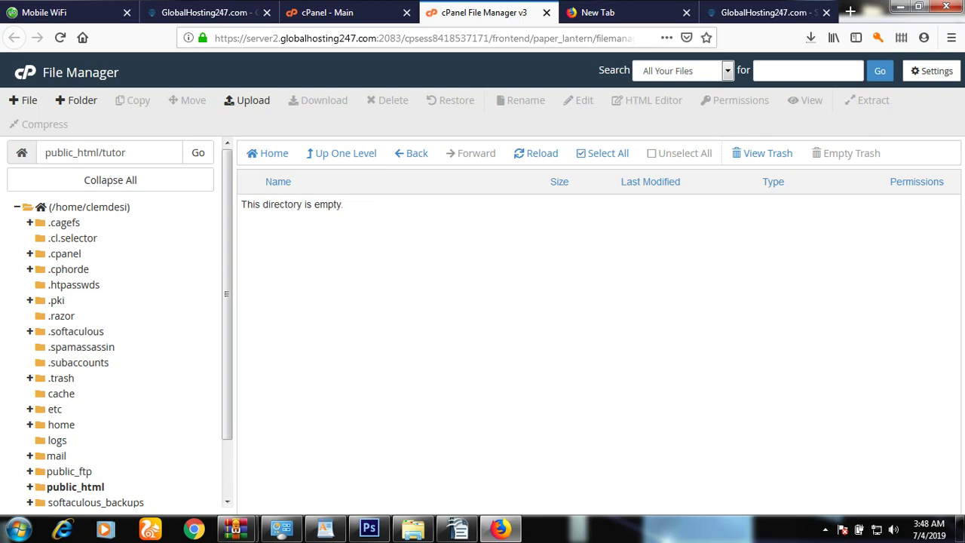
# Upload wordpress-4.9.8.zip (9.06 MB) from the desktop into public_html/tutor.
pyautogui.click(247, 99)
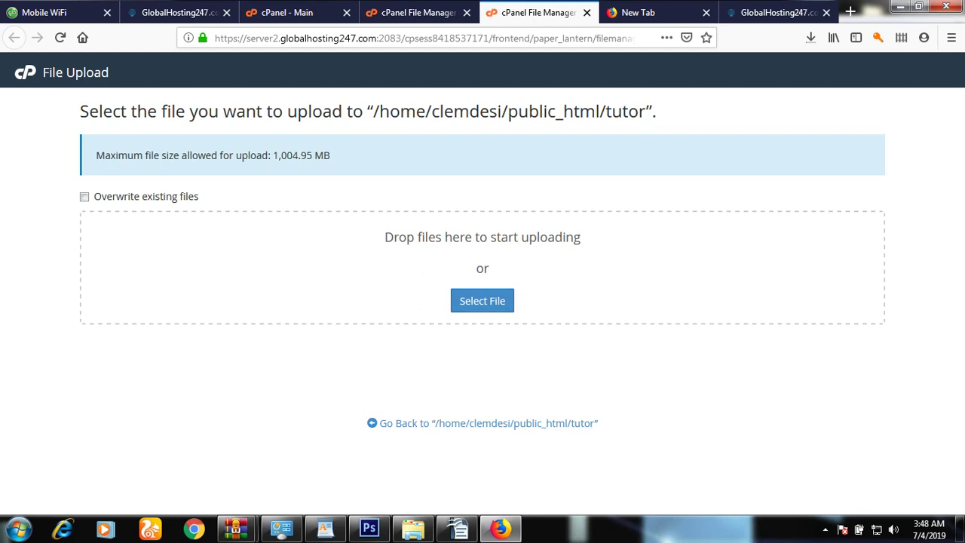
pyautogui.click(482, 300)
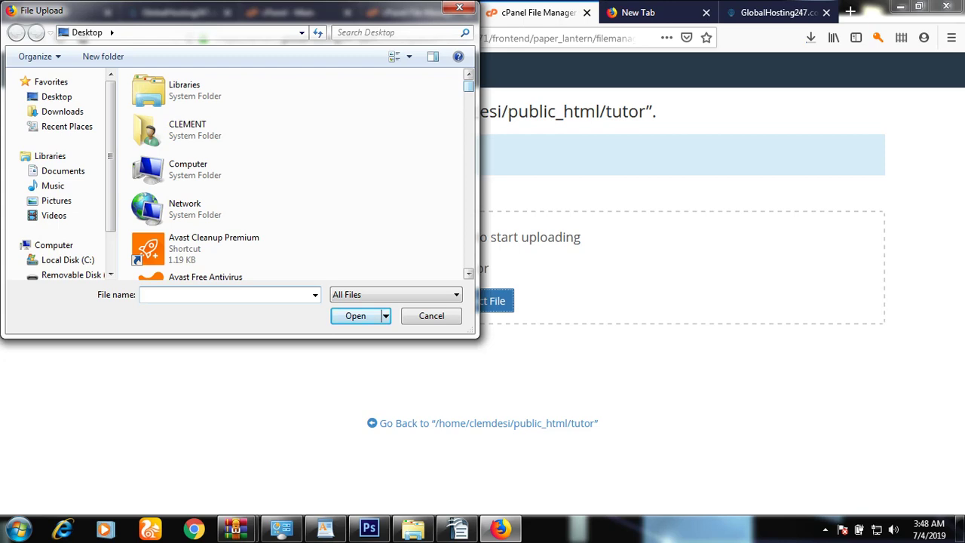
pyautogui.write('wor')
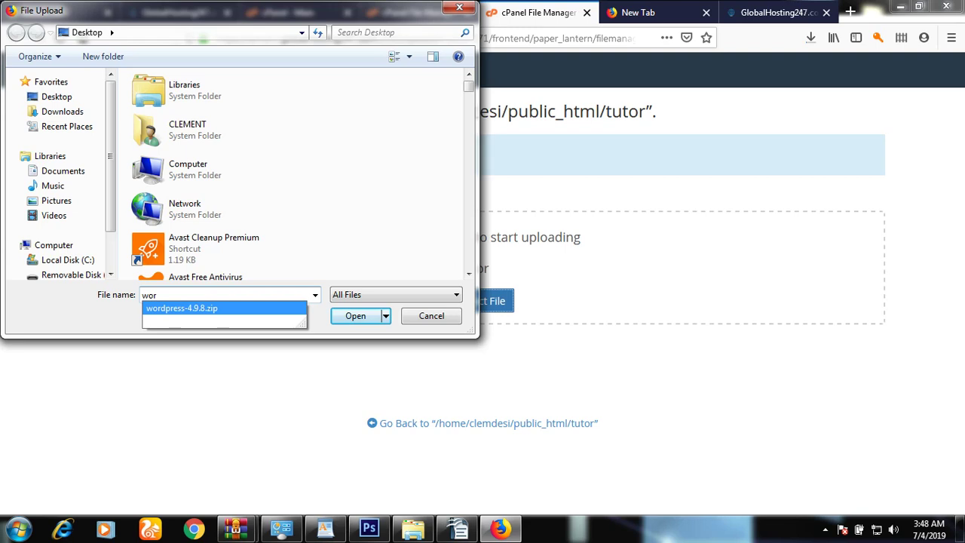
pyautogui.press('Return')
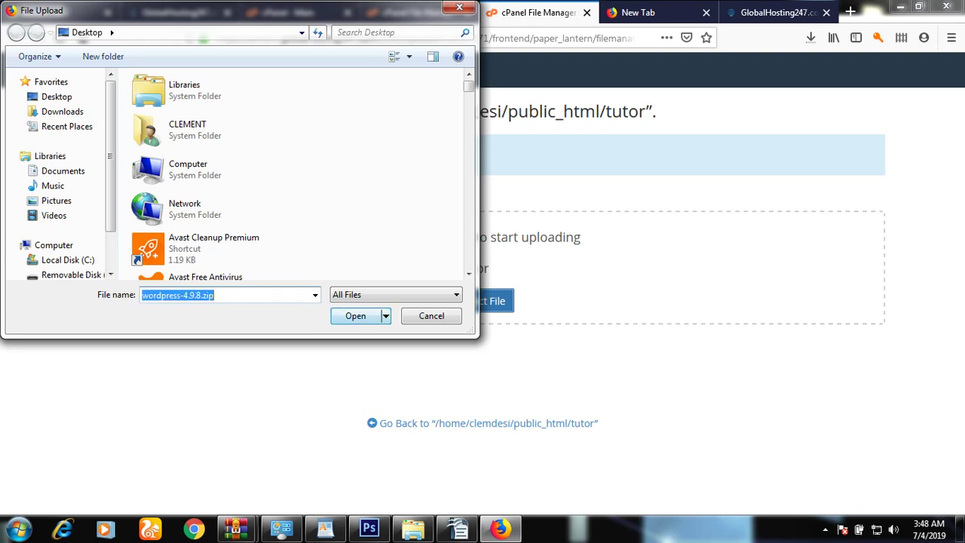
pyautogui.press('Return')
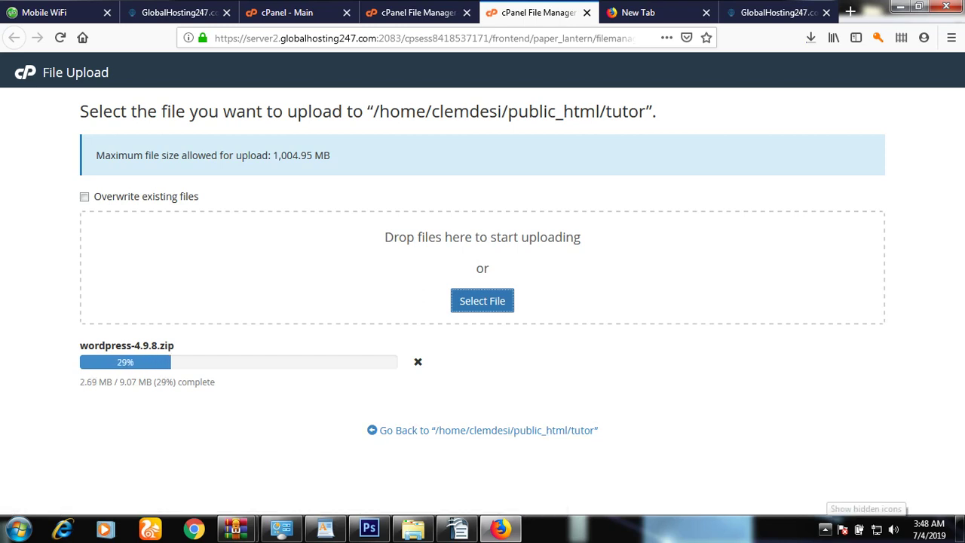
pyautogui.click(825, 529)
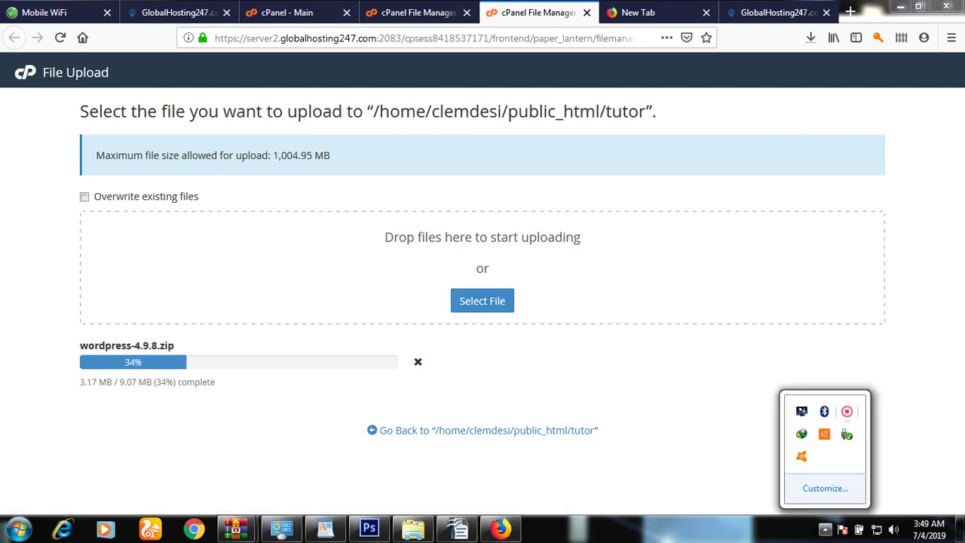
pyautogui.click(847, 411)
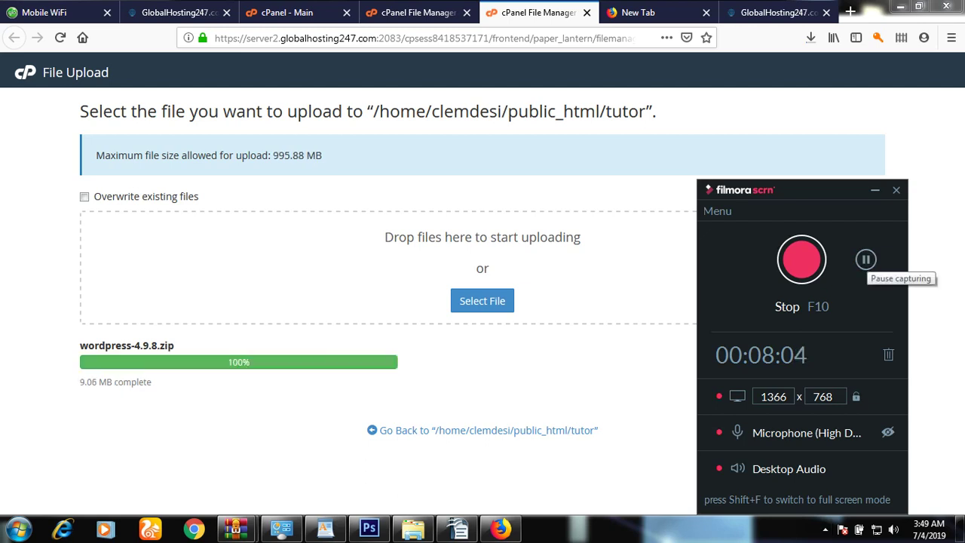
pyautogui.click(875, 190)
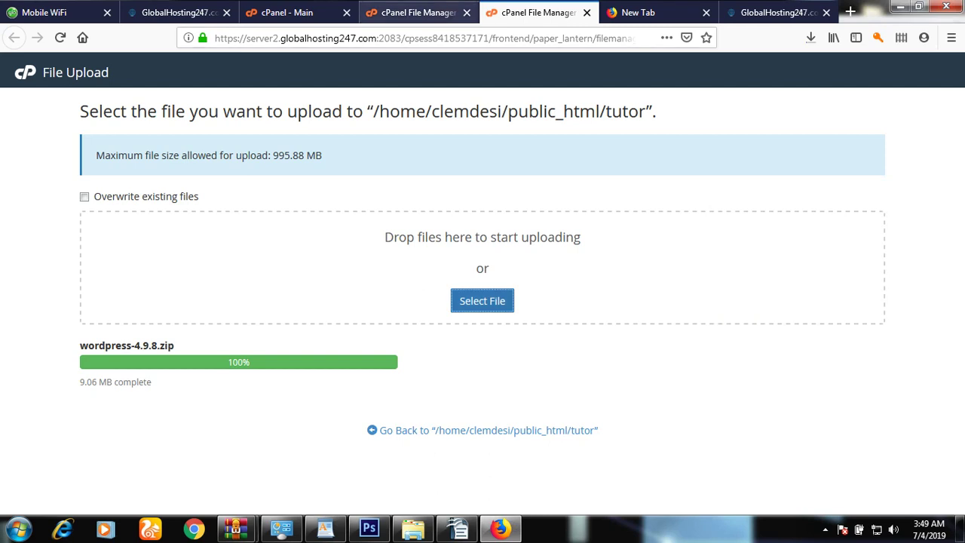
# Close the upload page, reload the tutor listing and bring up wordpress-4.9.8.zip's actions.
pyautogui.click(587, 12)
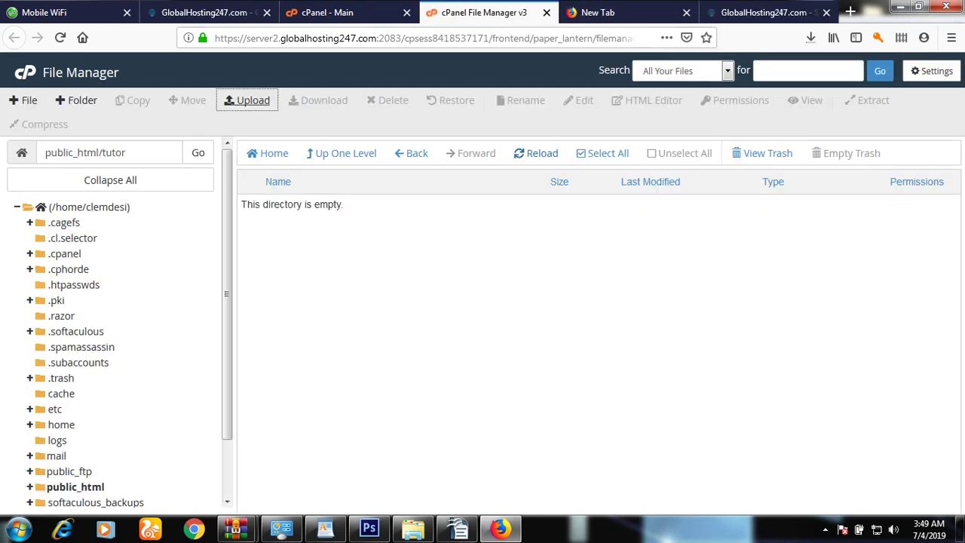
pyautogui.click(537, 153)
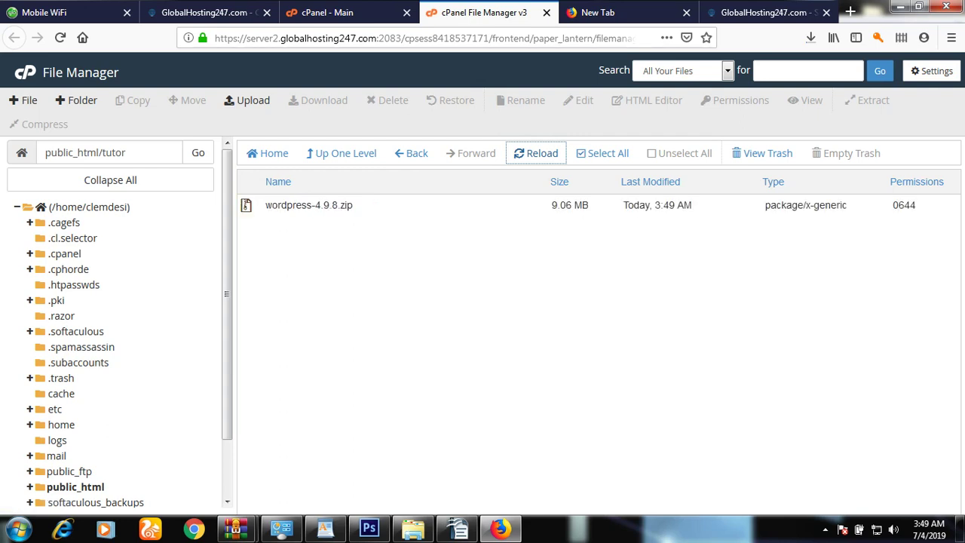
pyautogui.click(309, 205)
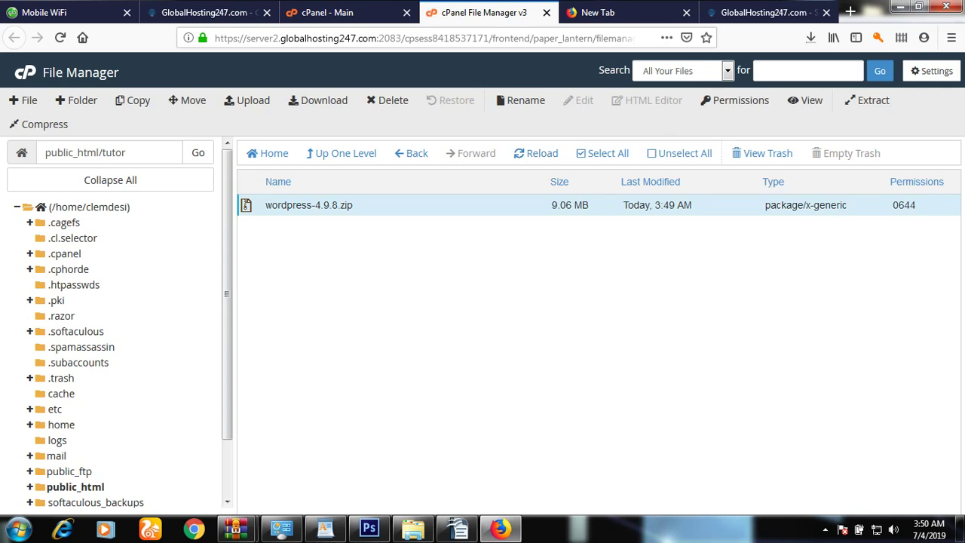
pyautogui.rightClick(367, 208)
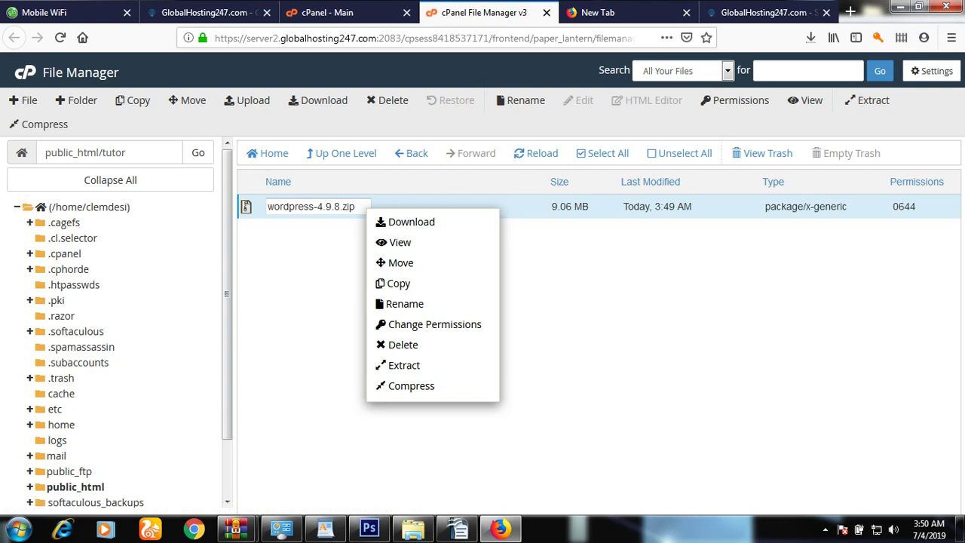
pyautogui.press('Escape')
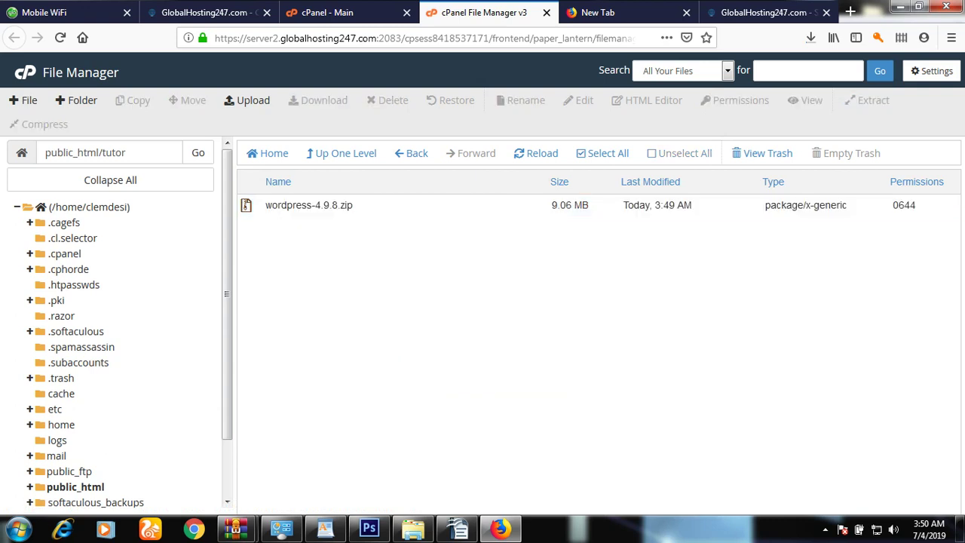
pyautogui.click(367, 206)
pyautogui.rightClick(399, 207)
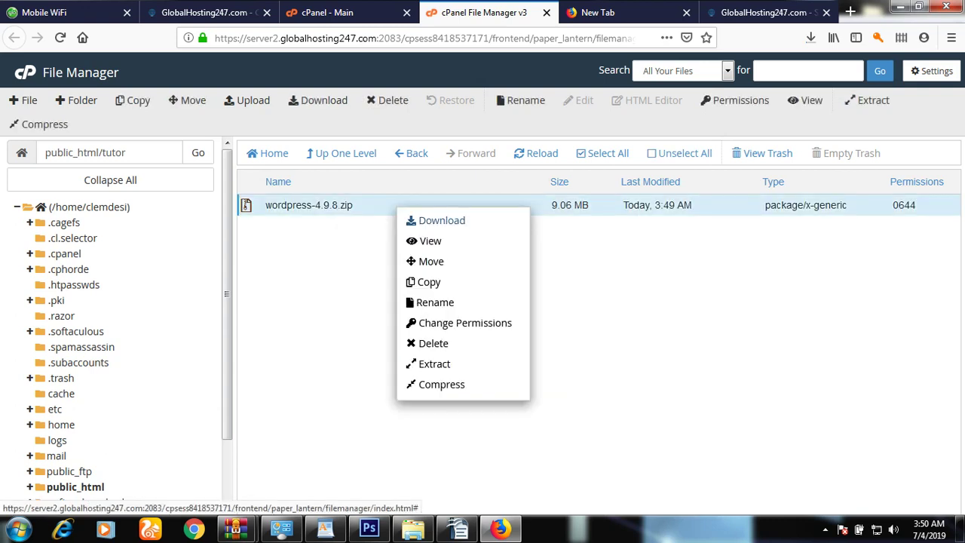
# Extract wordpress-4.9.8.zip into /public_html/tutor and reload to show the wordpress folder.
pyautogui.click(434, 363)
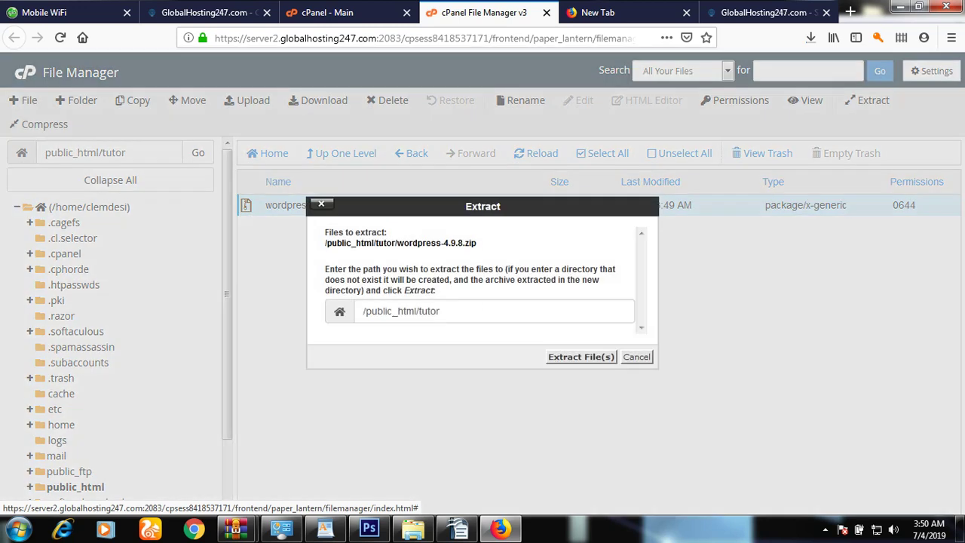
pyautogui.click(581, 357)
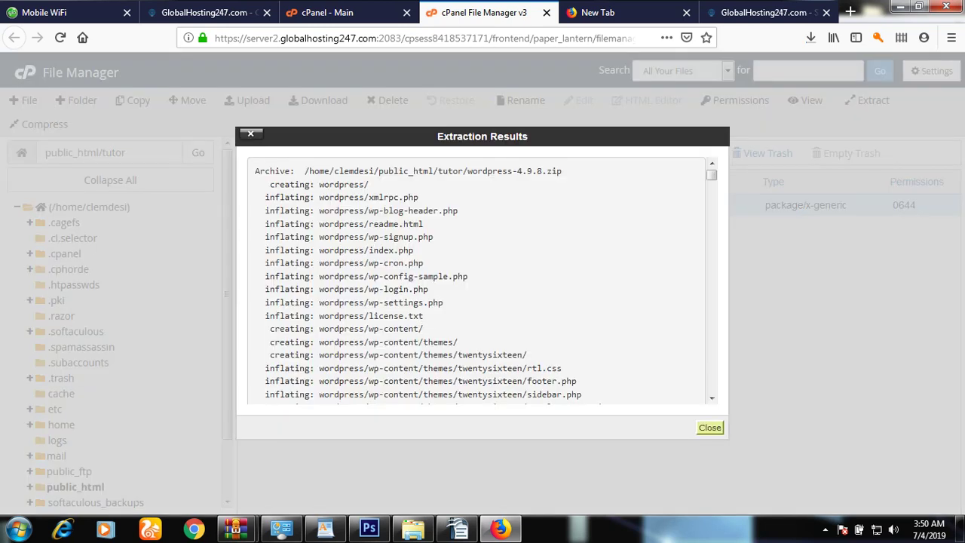
pyautogui.click(709, 428)
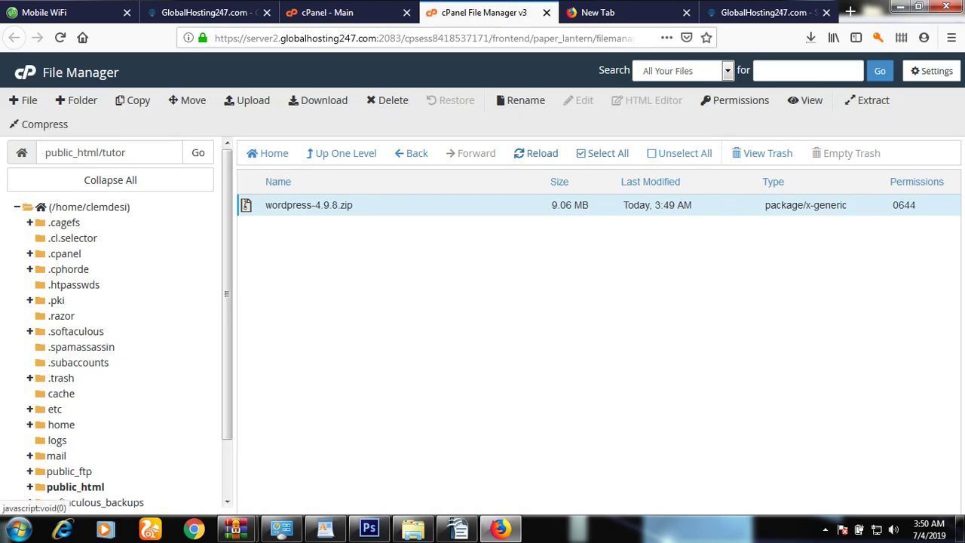
pyautogui.click(536, 154)
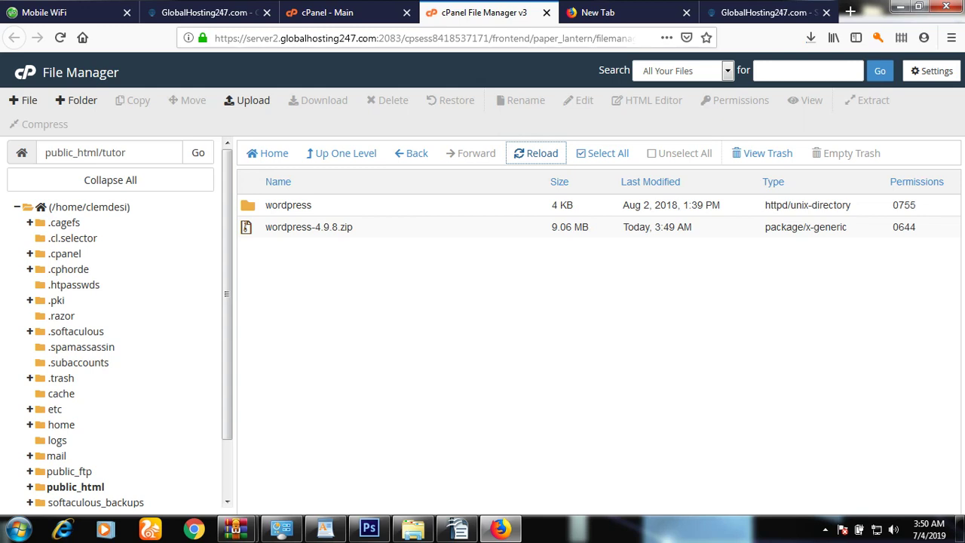
# Move all files from the wordpress subfolder to /public_html/tutor/ and go up one level.
pyautogui.doubleClick(289, 205)
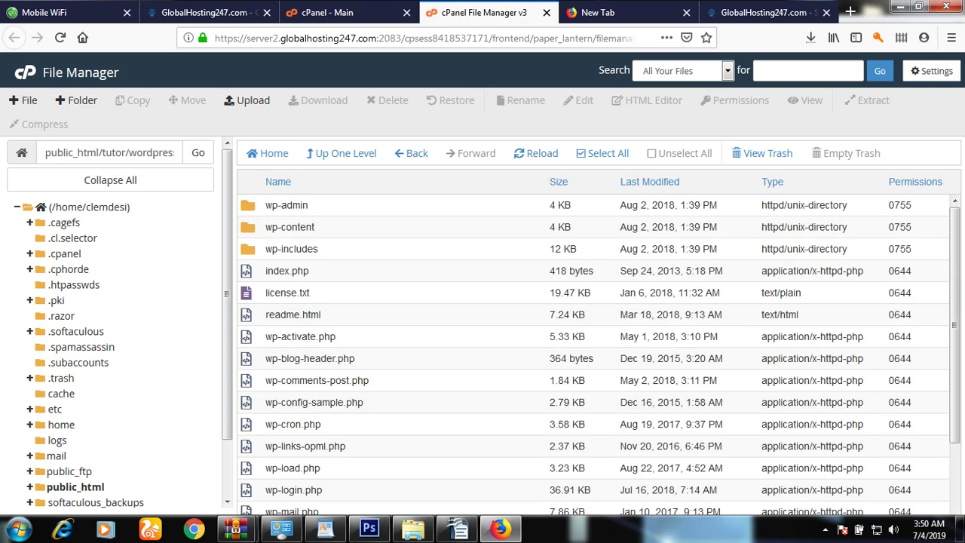
pyautogui.click(602, 153)
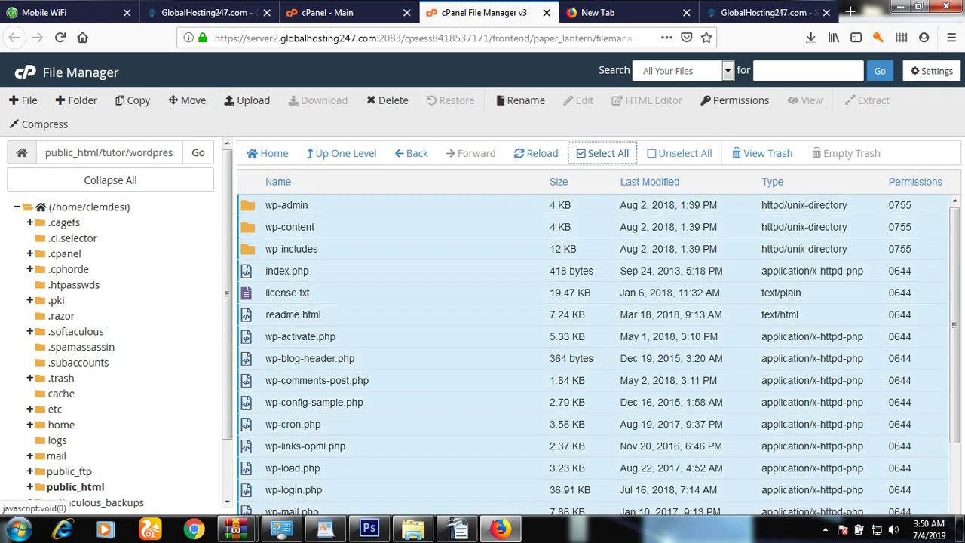
pyautogui.rightClick(390, 285)
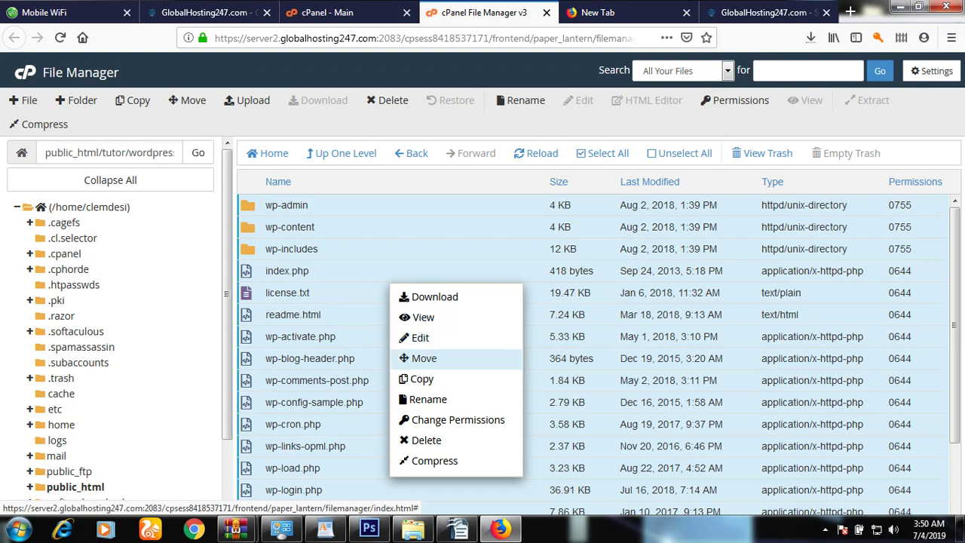
pyautogui.click(424, 358)
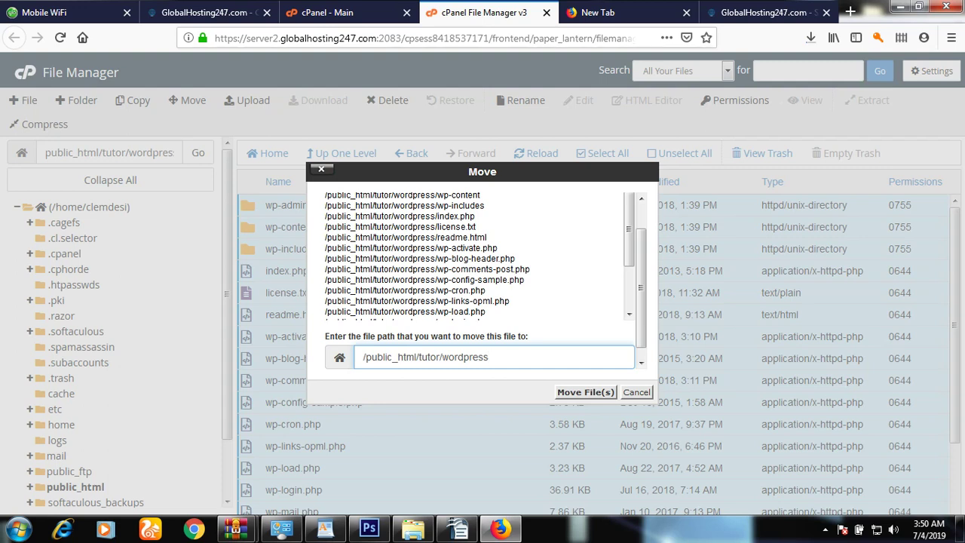
pyautogui.hotkey('shift', 'Left')
pyautogui.hotkey('shift', 'Left')
pyautogui.hotkey('shift', 'Left')
pyautogui.hotkey('shift', 'Left')
pyautogui.hotkey('shift', 'Left')
pyautogui.hotkey('shift', 'Left')
pyautogui.hotkey('shift', 'Left')
pyautogui.hotkey('shift', 'Left')
pyautogui.hotkey('shift', 'Left')
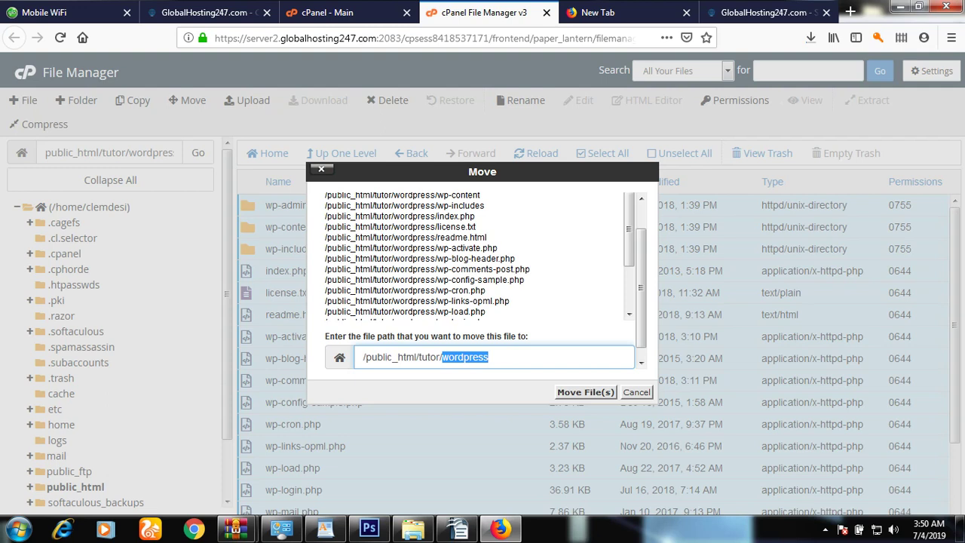
pyautogui.press('BackSpace')
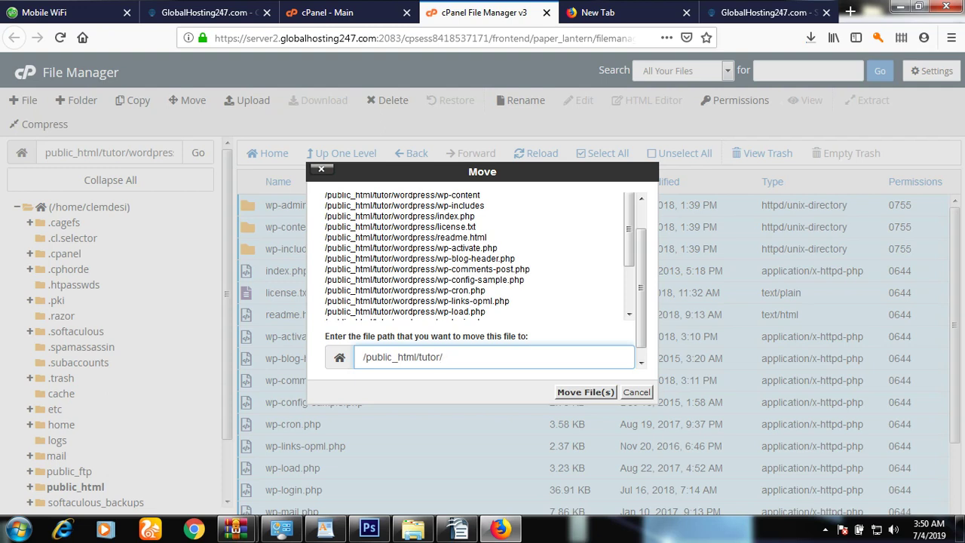
pyautogui.click(586, 392)
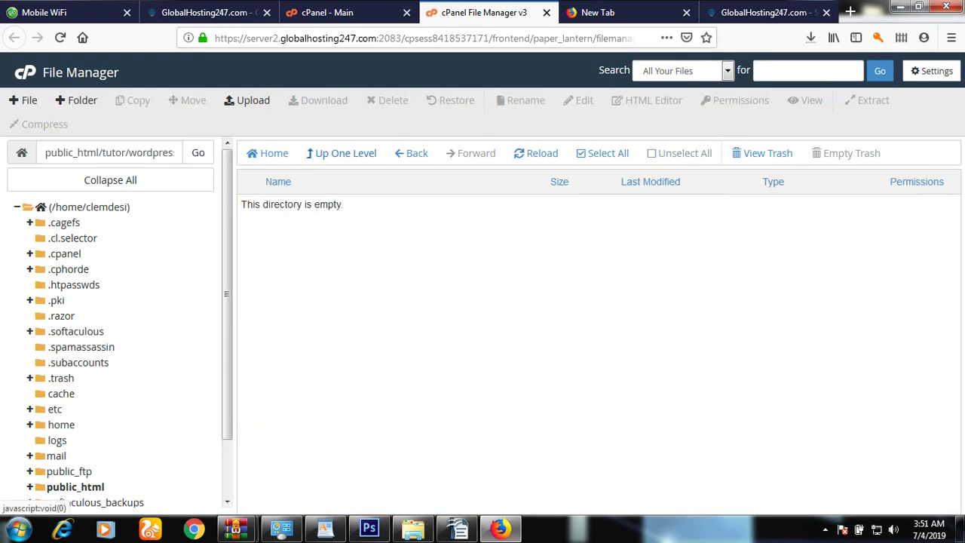
pyautogui.click(345, 153)
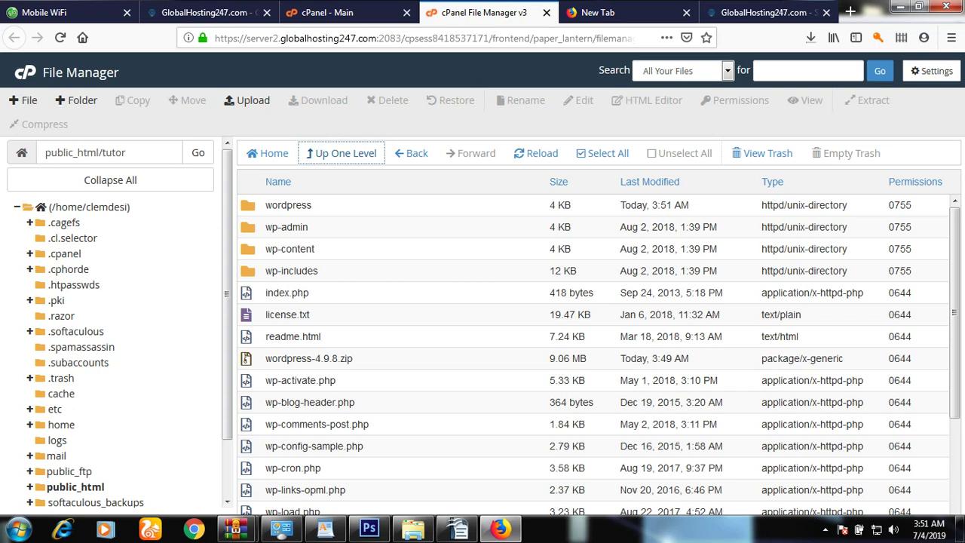
# Permanently delete the empty wordpress folder and switch back to the cPanel home page.
pyautogui.click(340, 205)
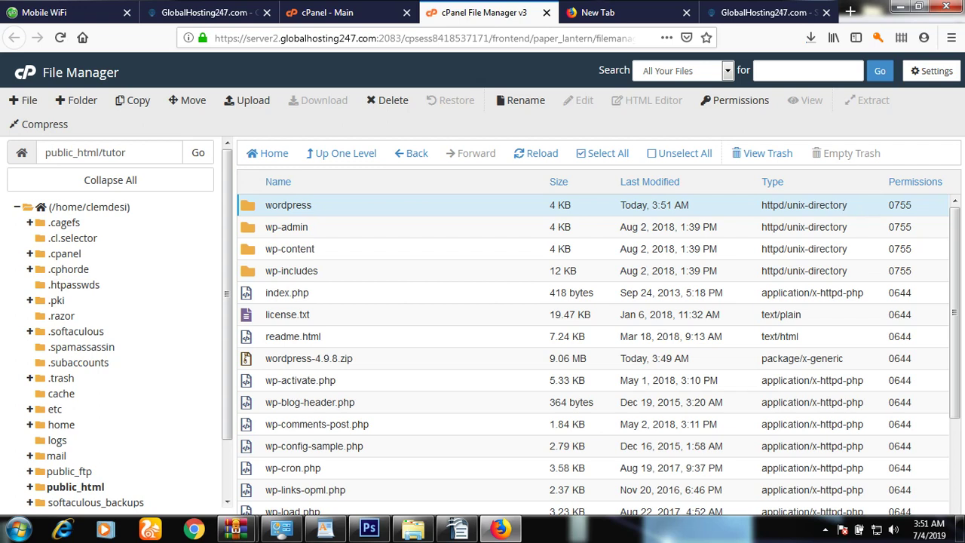
pyautogui.press('Delete')
pyautogui.press('Tab')
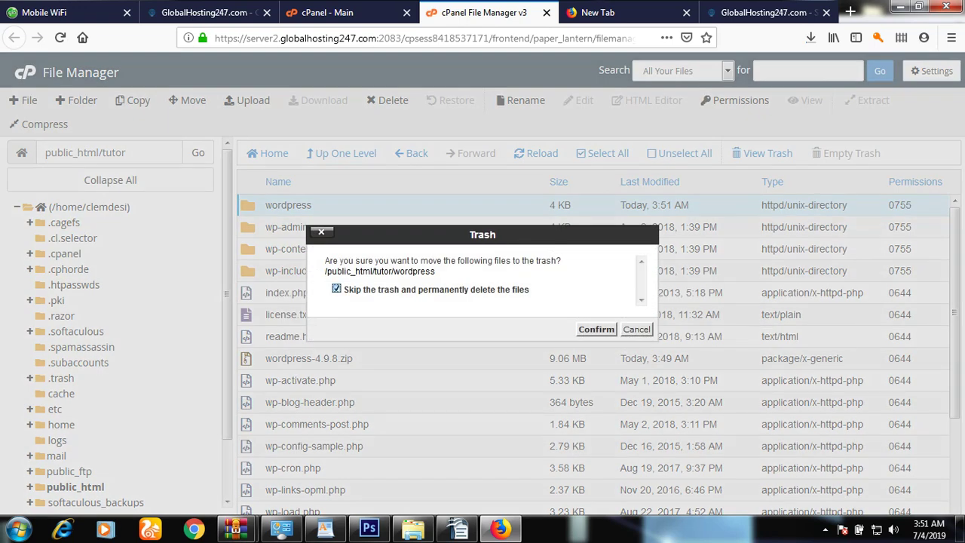
pyautogui.press('Tab')
pyautogui.press('Return')
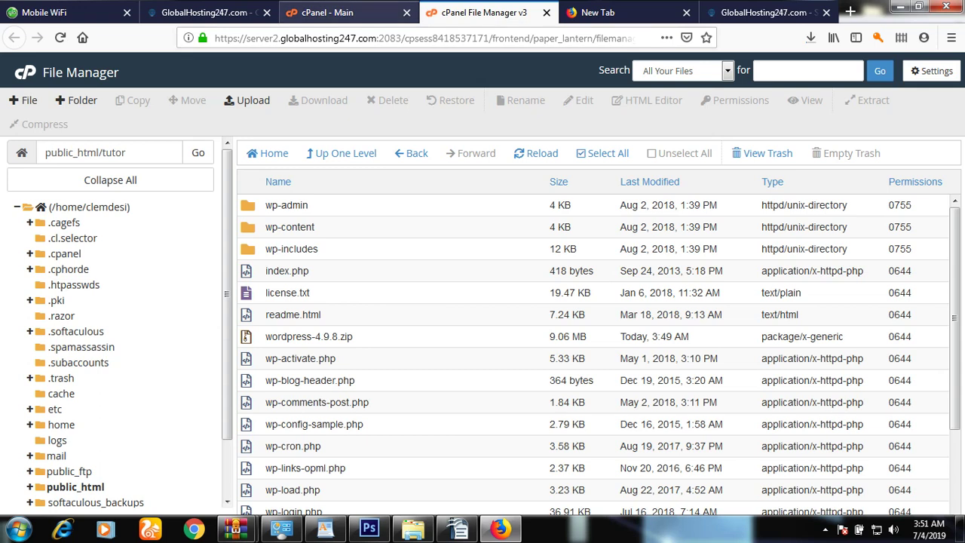
pyautogui.click(332, 12)
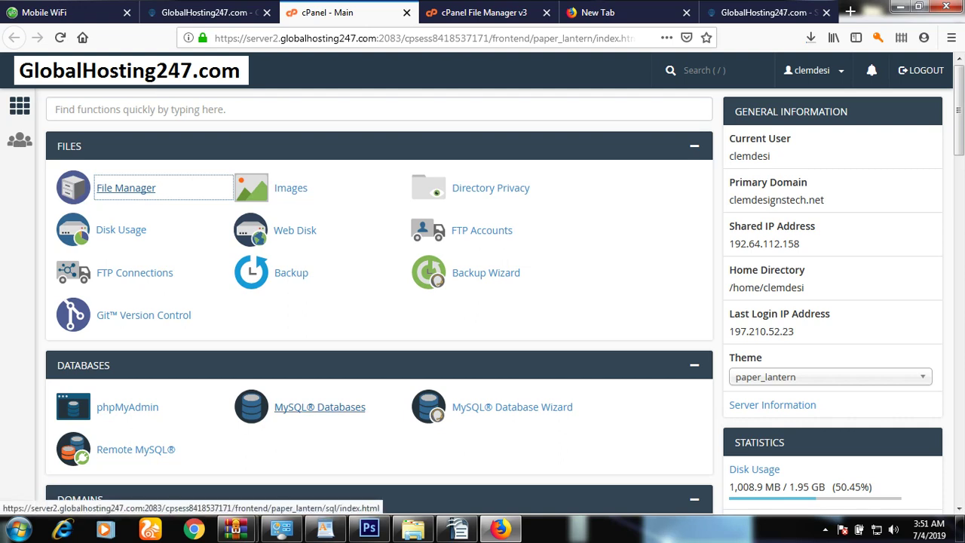
# Create a new MySQL database named tutor (clemdesi_tutor).
pyautogui.click(319, 407)
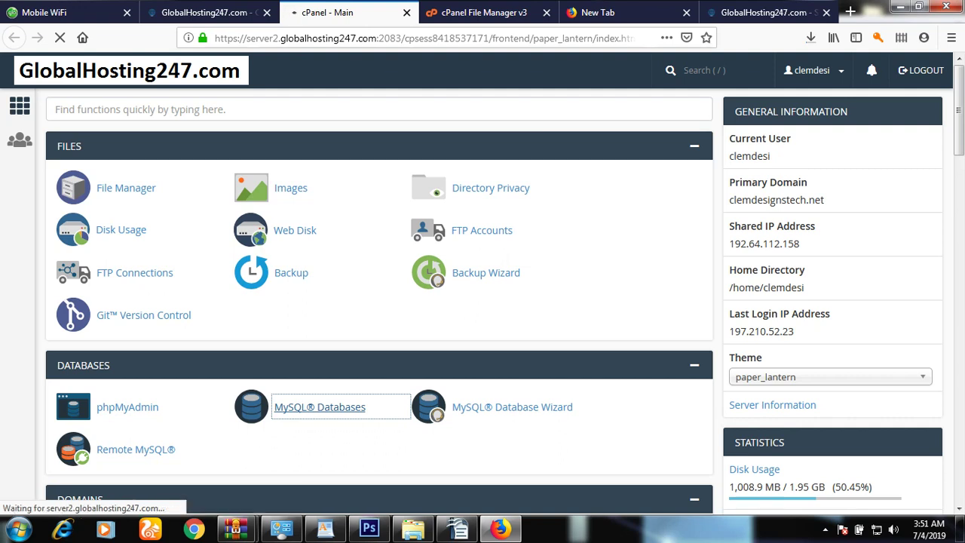
pyautogui.click(296, 285)
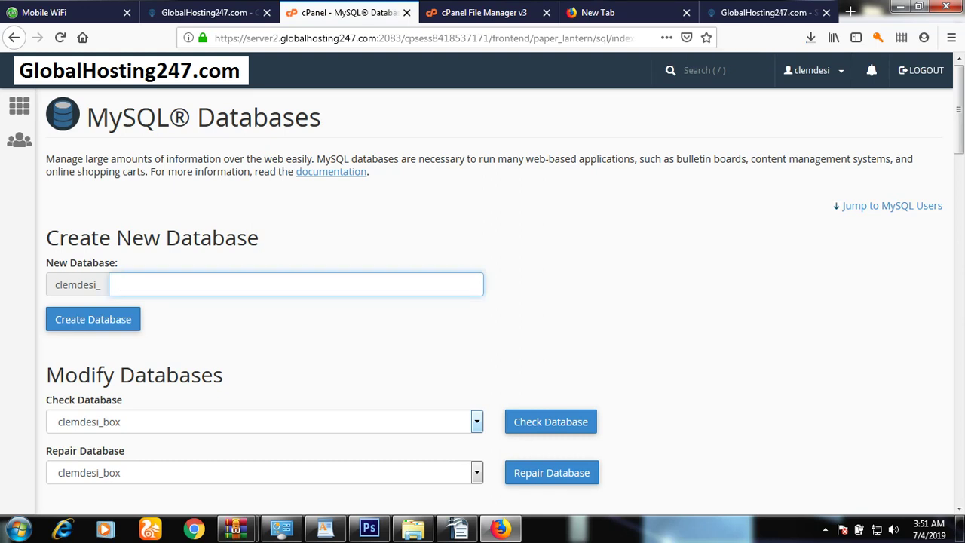
pyautogui.write('tutor')
pyautogui.click(92, 319)
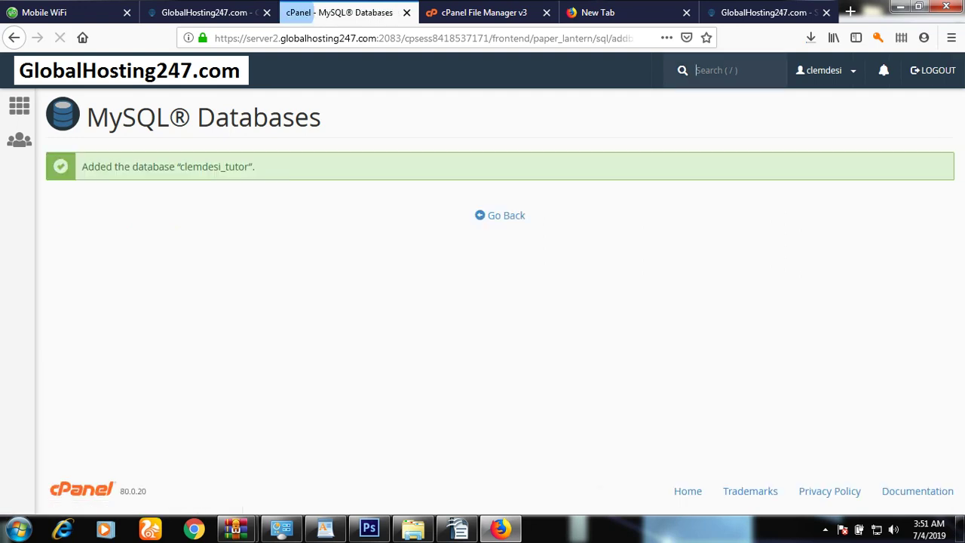
pyautogui.click(500, 215)
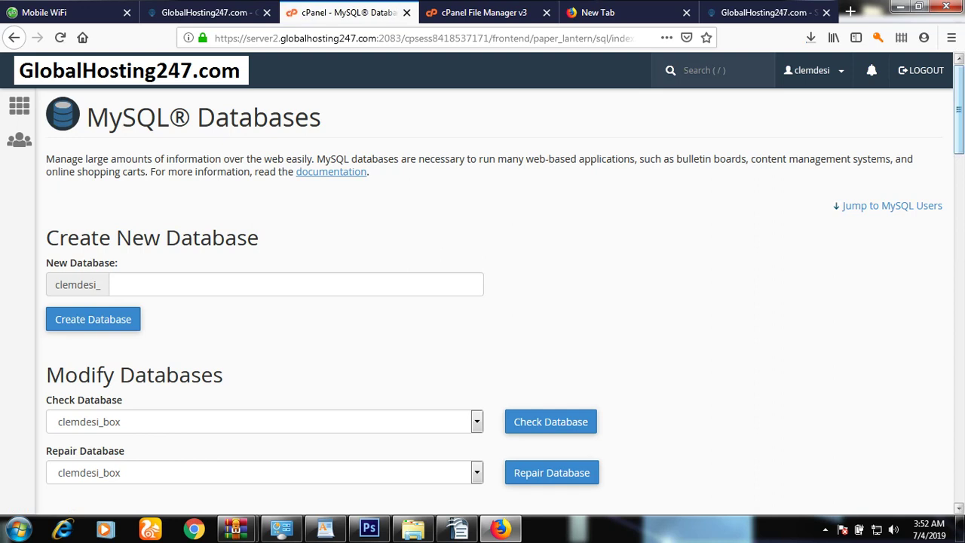
# Scroll the MySQL Databases page down to the MySQL Users section.
pyautogui.scroll(-10, 483, 302)
pyautogui.scroll(-4, 483, 302)
pyautogui.scroll(4, 482, 302)
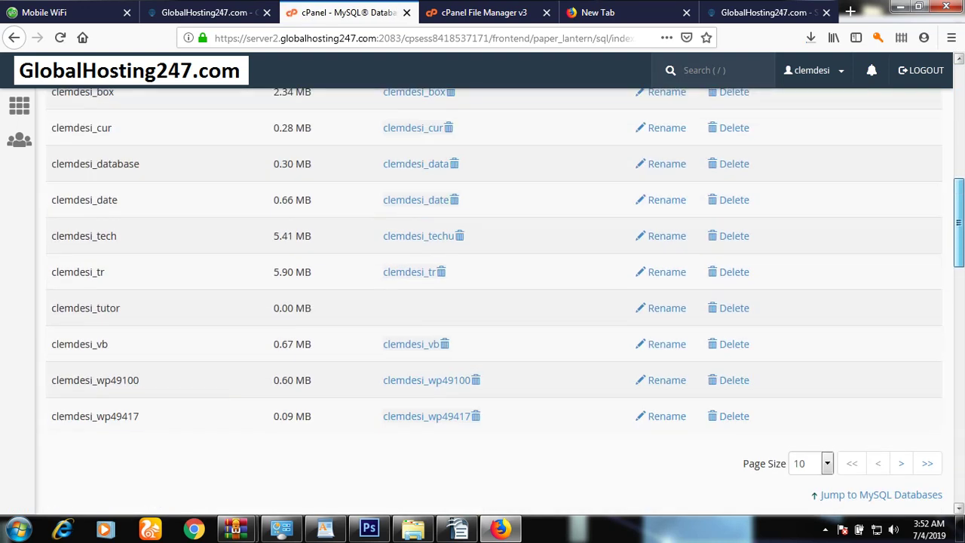
pyautogui.scroll(3, 483, 301)
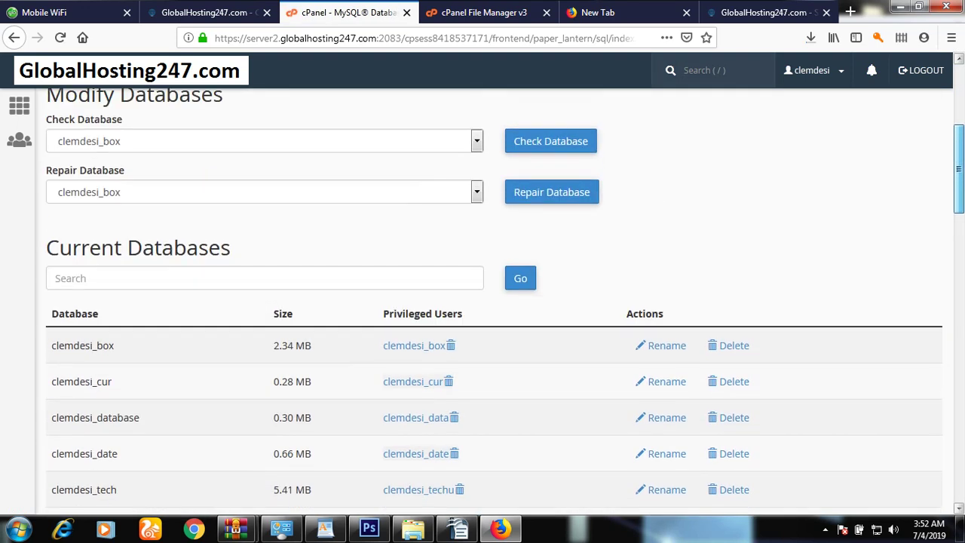
pyautogui.scroll(-5, 483, 302)
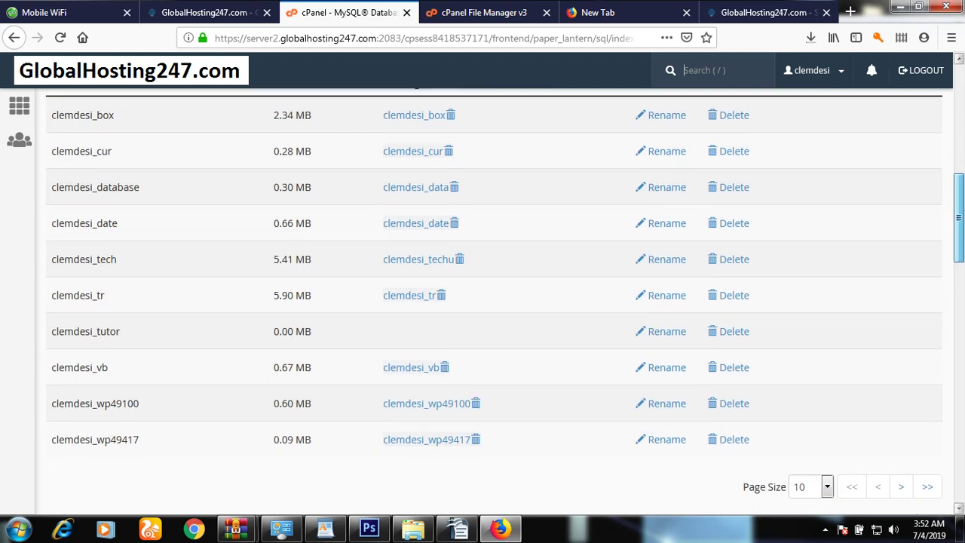
pyautogui.scroll(-3, 483, 302)
pyautogui.scroll(3, 483, 302)
pyautogui.scroll(2, 483, 301)
pyautogui.scroll(-3, 483, 302)
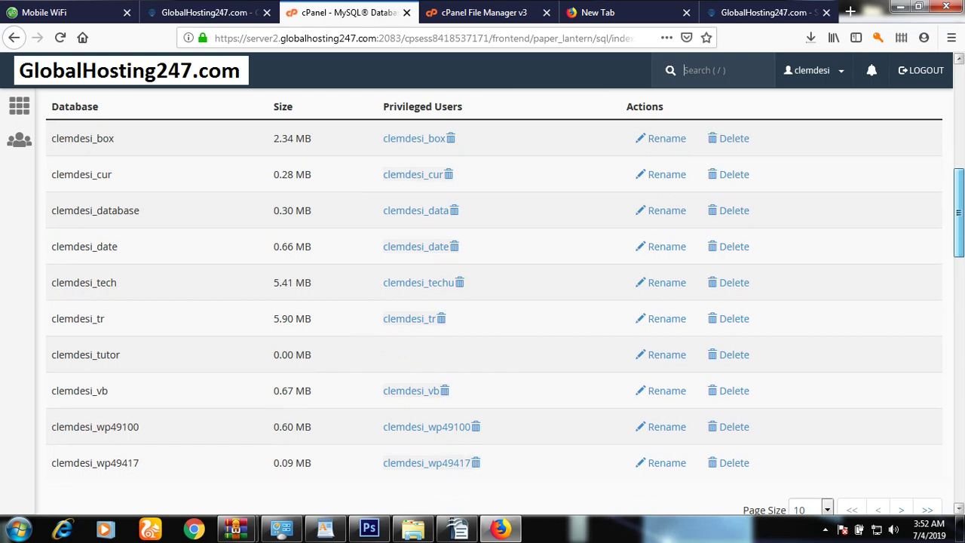
pyautogui.scroll(-4, 483, 302)
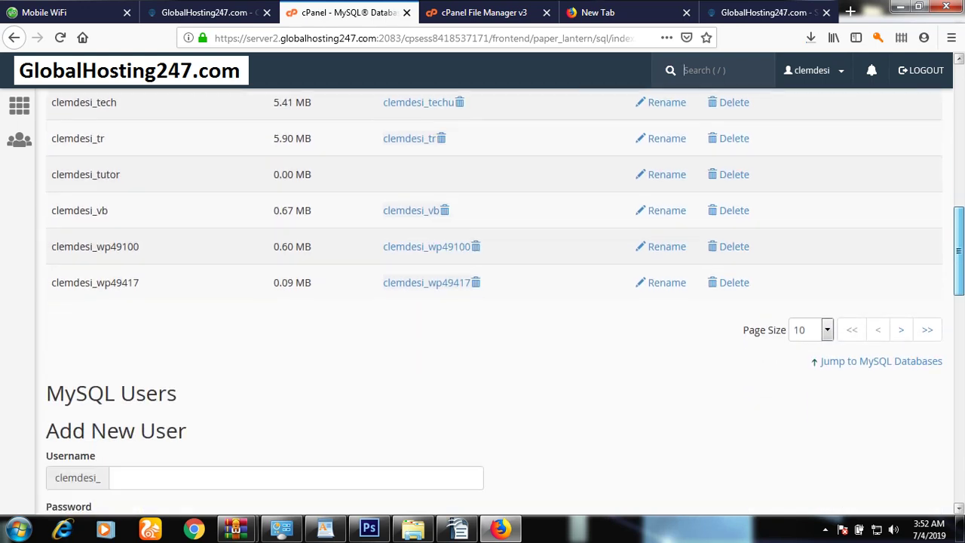
# Create MySQL user tutor, entering and confirming its password.
pyautogui.click(119, 245)
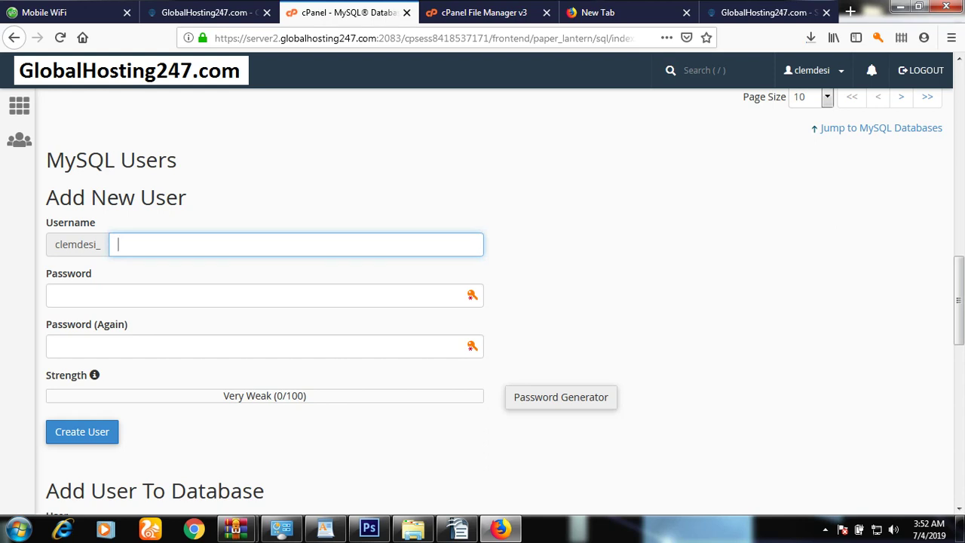
pyautogui.write('tutor')
pyautogui.click(56, 295)
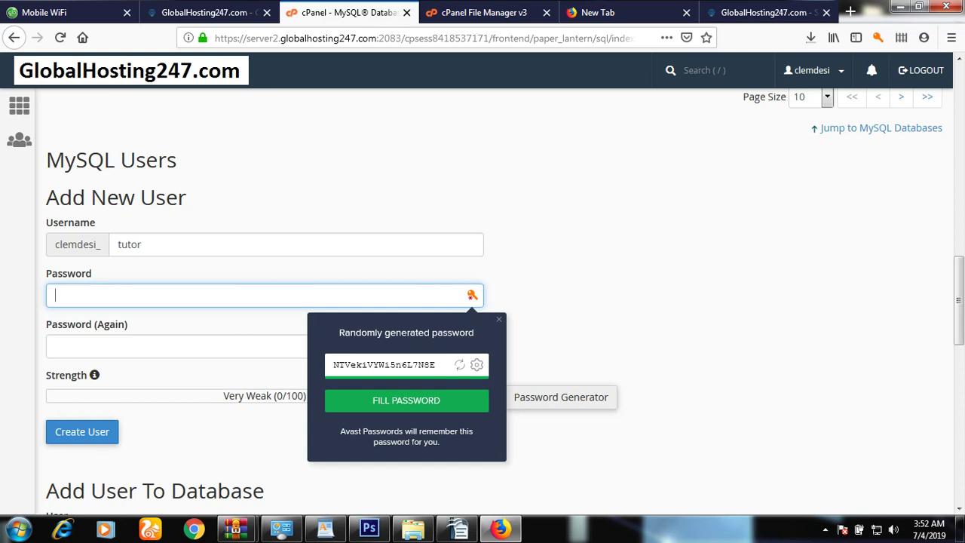
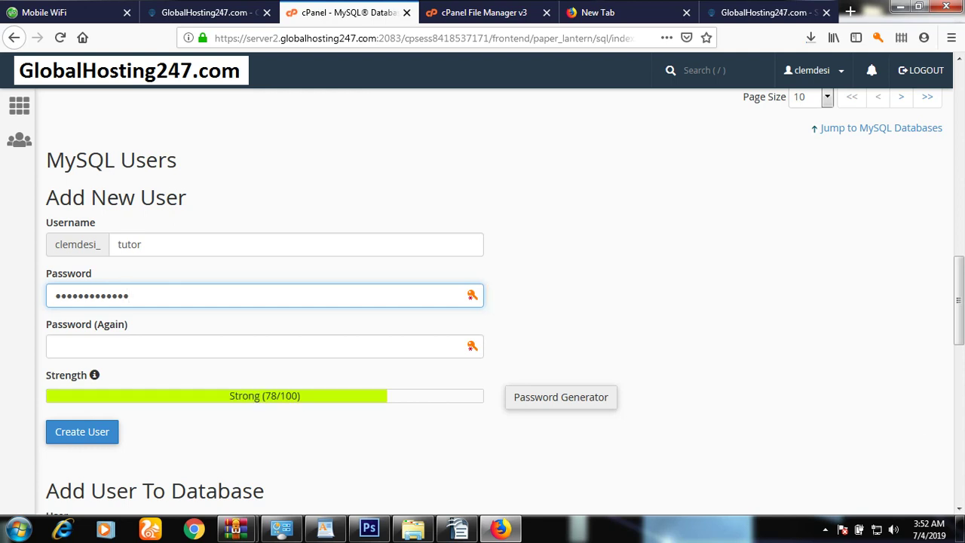
pyautogui.click(56, 346)
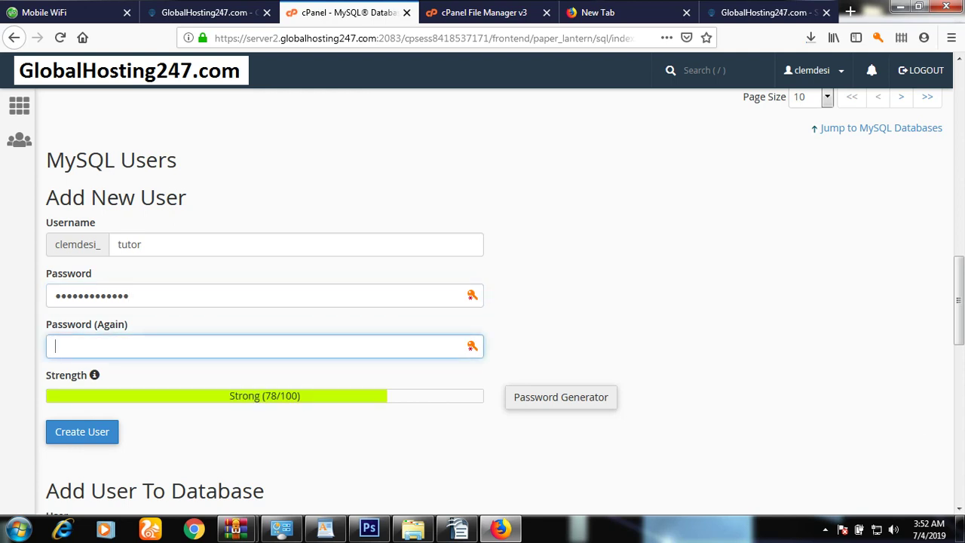
pyautogui.write('abcd')
pyautogui.press('BackSpace')
pyautogui.press('BackSpace')
pyautogui.press('BackSpace')
pyautogui.press('BackSpace')
pyautogui.write('•••••••••••••')
pyautogui.press('Return')
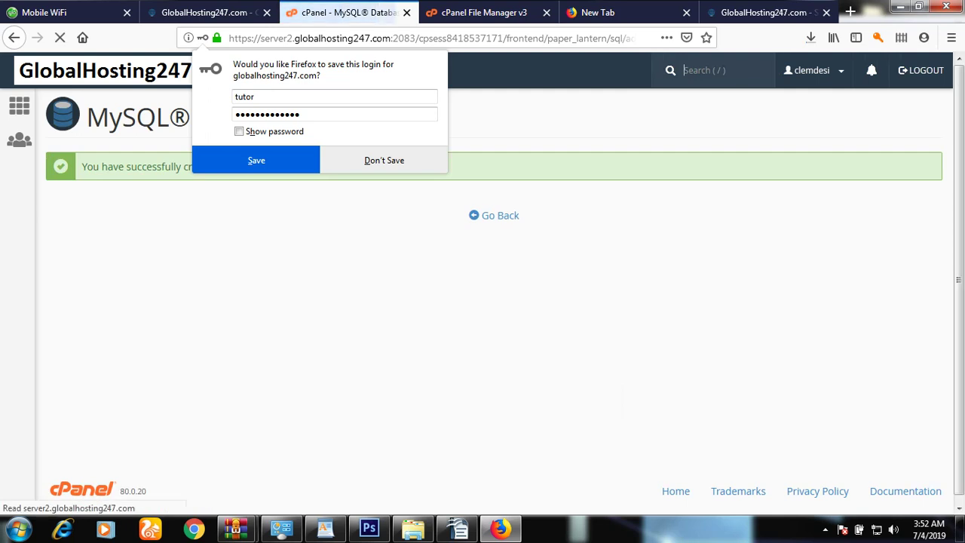
# Go back to MySQL Databases and scroll to Add User To Database.
pyautogui.click(500, 215)
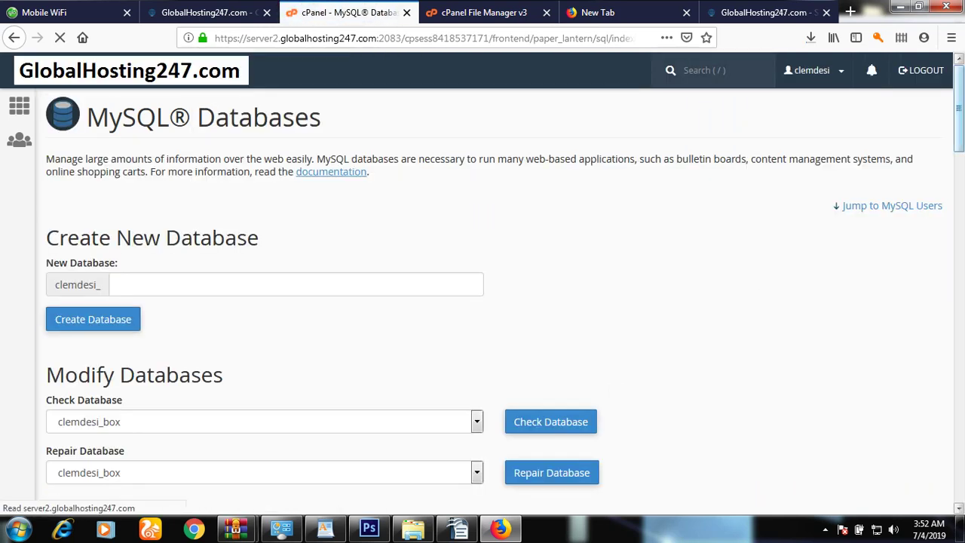
pyautogui.scroll(-5, 482, 302)
pyautogui.scroll(-3, 482, 302)
pyautogui.scroll(-3, 482, 302)
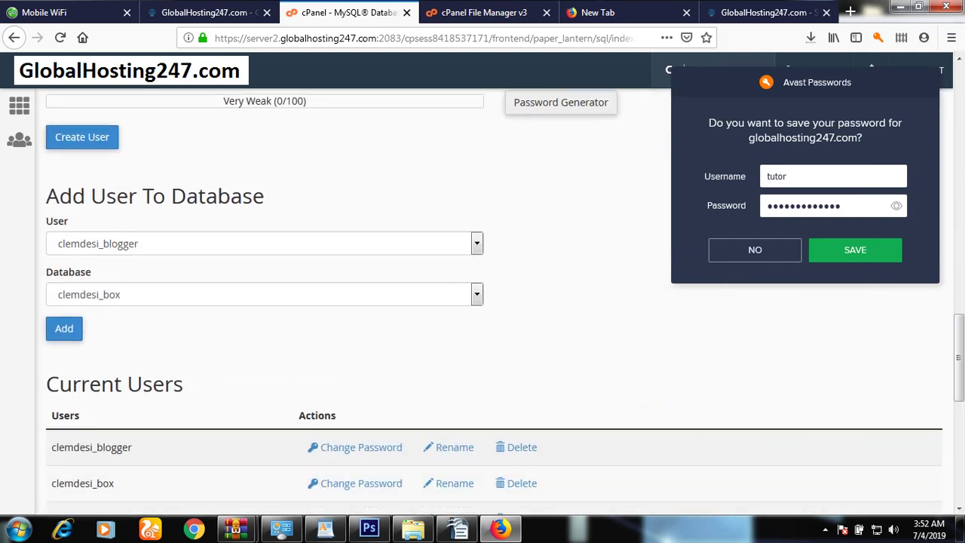
# Add user clemdesi_tutor to database clemdesi_tutor.
pyautogui.click(264, 244)
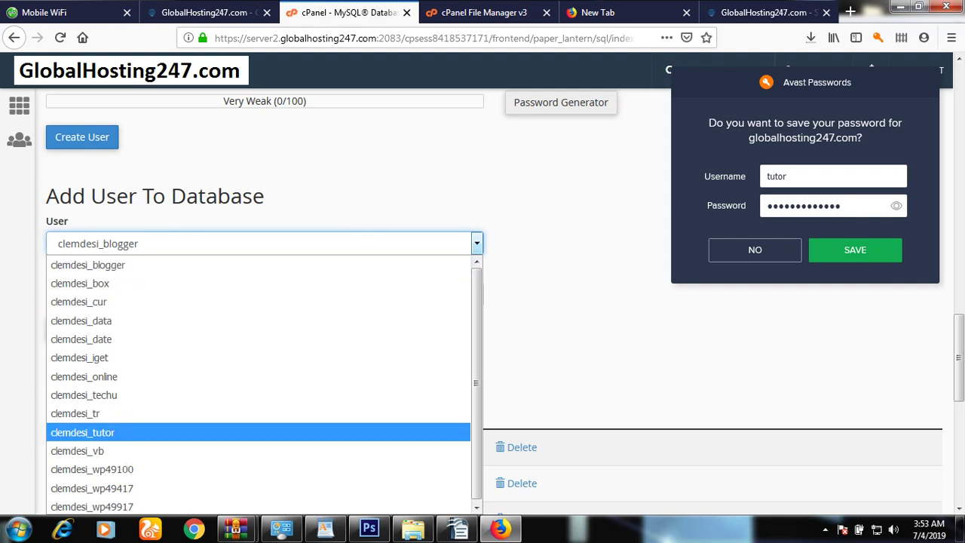
pyautogui.press('Return')
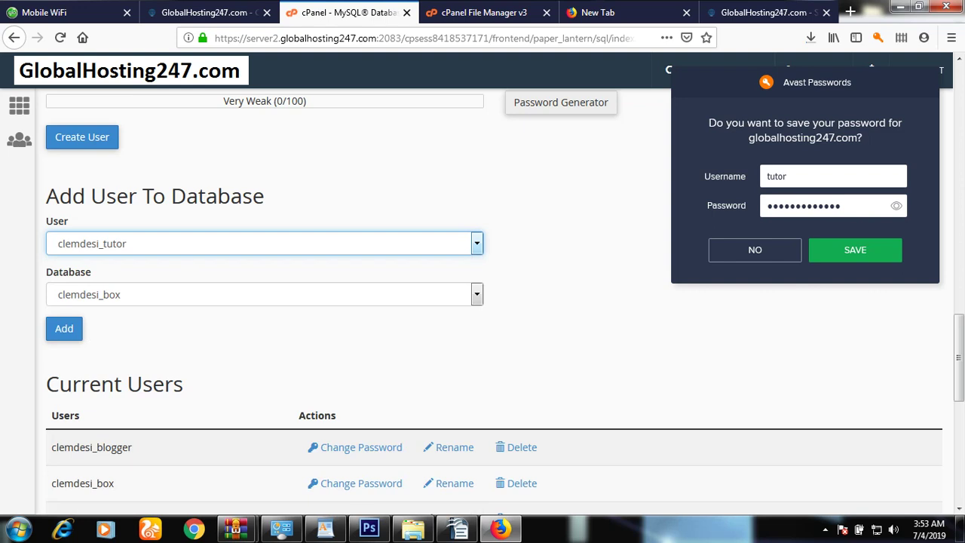
pyautogui.press('Tab')
pyautogui.hotkey('alt', 'Down')
pyautogui.press('Up')
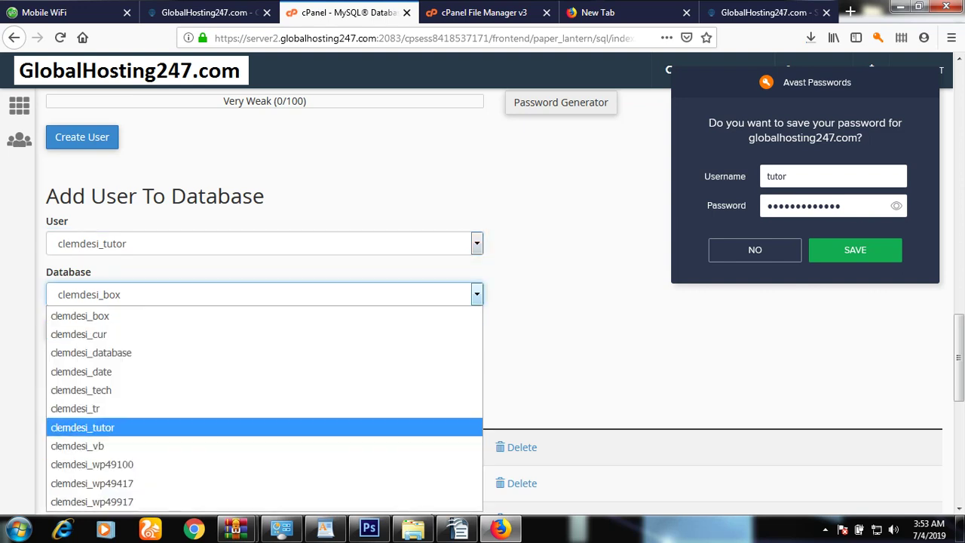
pyautogui.press('Return')
pyautogui.press('Tab')
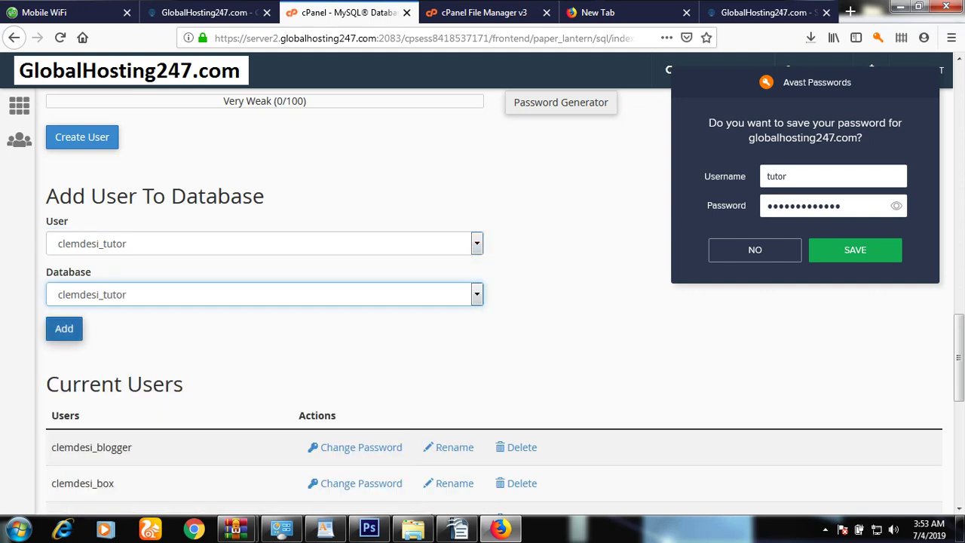
pyautogui.press('Return')
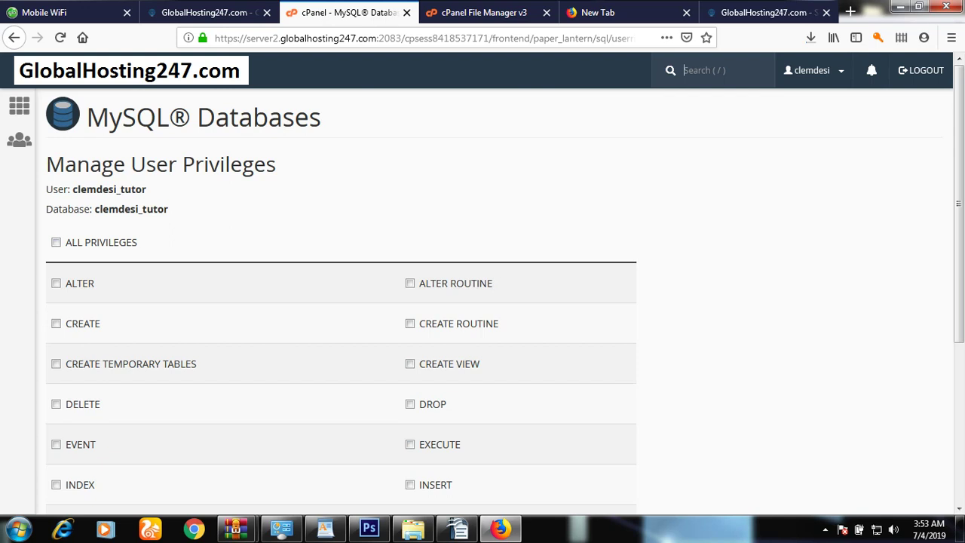
# Grant clemdesi_tutor ALL PRIVILEGES on the clemdesi_tutor database, save, and return to MySQL Databases.
pyautogui.press('space')
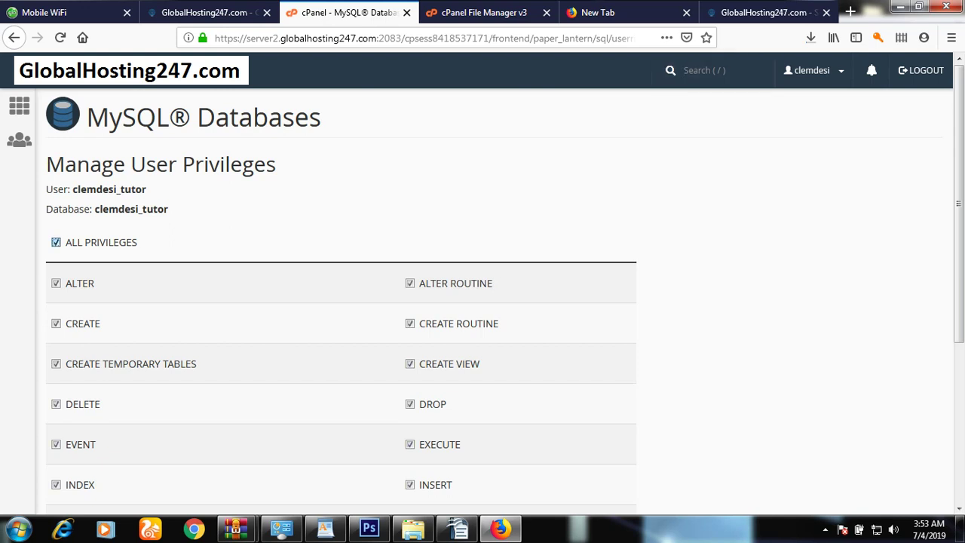
pyautogui.scroll(-3, 483, 302)
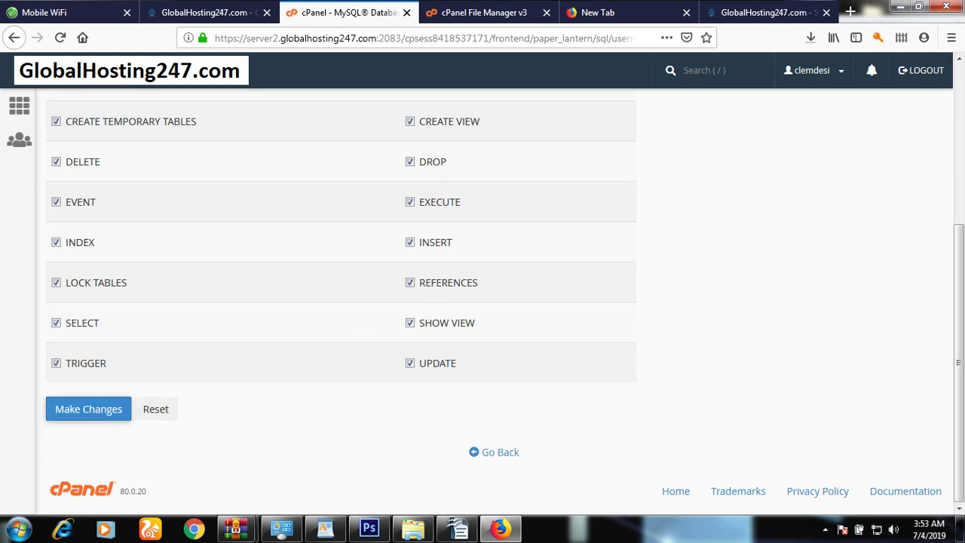
pyautogui.click(88, 409)
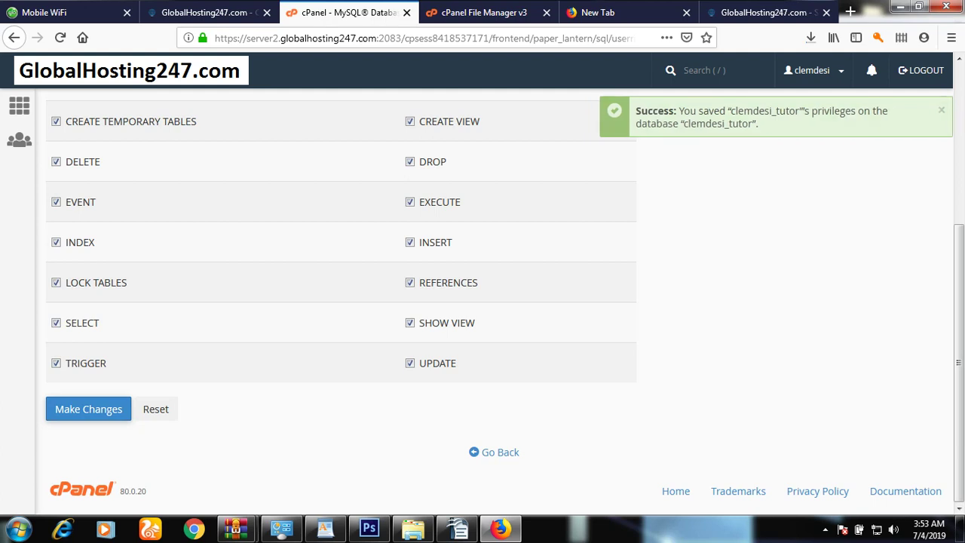
pyautogui.click(498, 452)
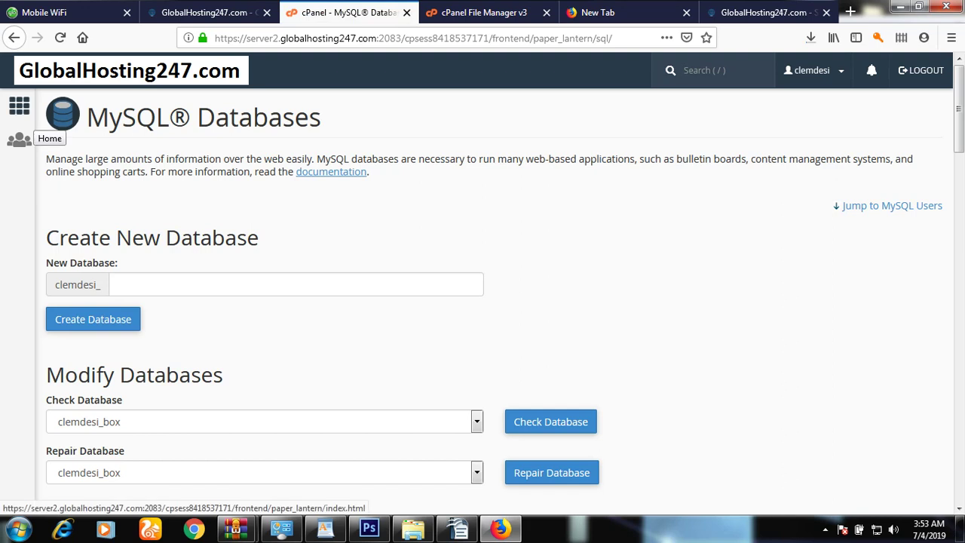
# Select the clemdesi_tutor database name in MySQL Databases, then switch to the File Manager tab.
pyautogui.click(20, 106)
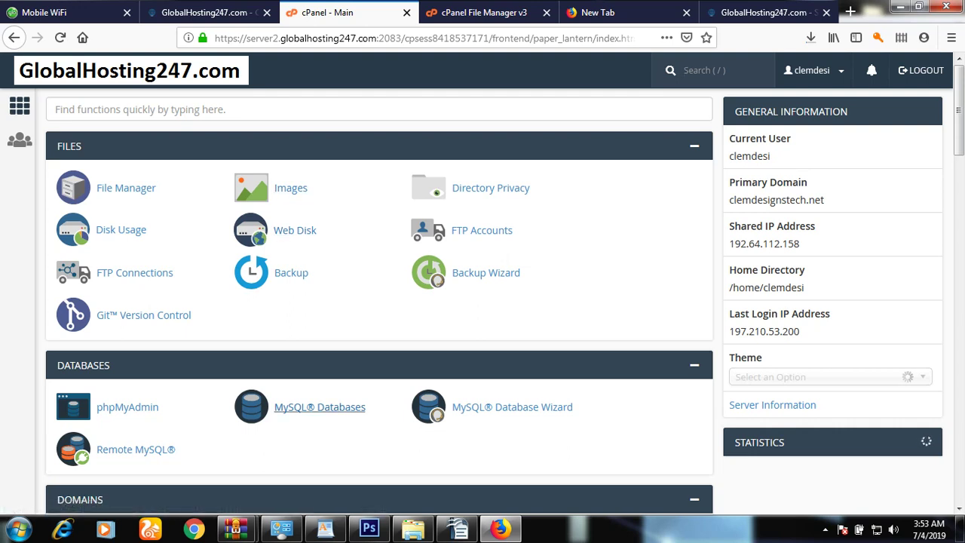
pyautogui.click(320, 407)
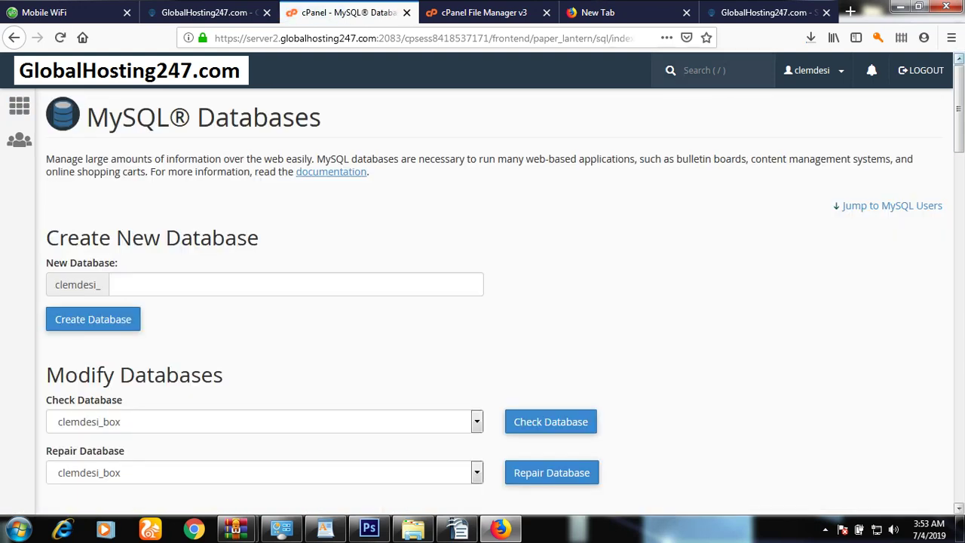
pyautogui.scroll(-3, 483, 302)
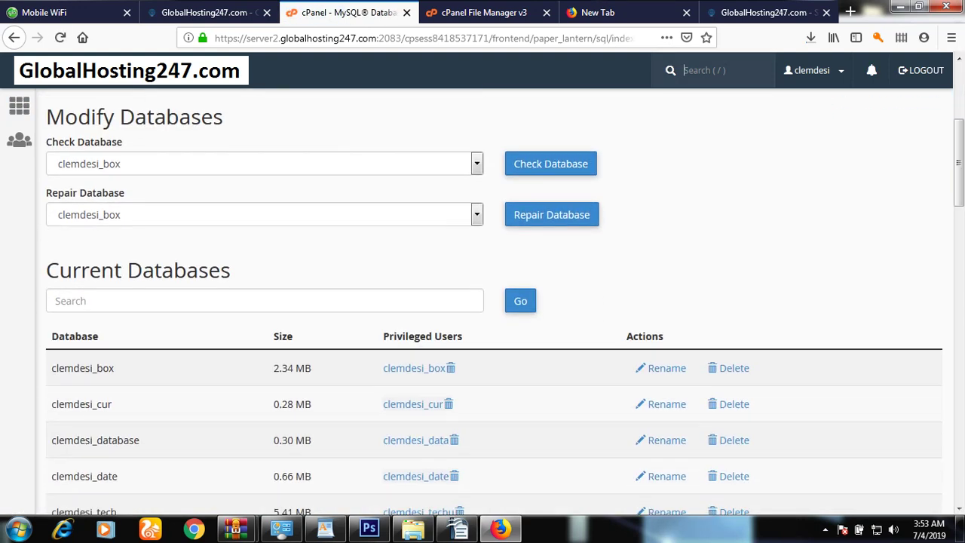
pyautogui.scroll(-3, 483, 302)
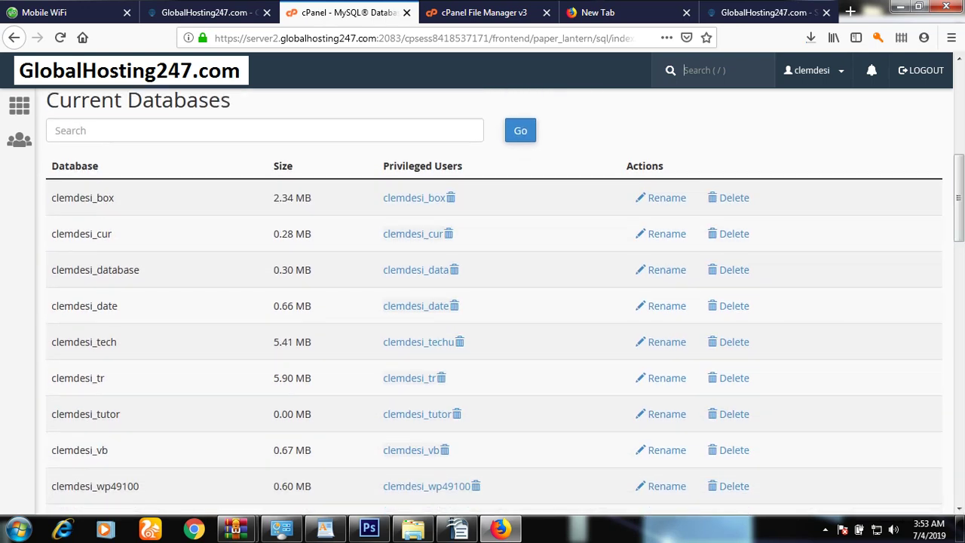
pyautogui.moveTo(121, 414); pyautogui.dragTo(51, 414)
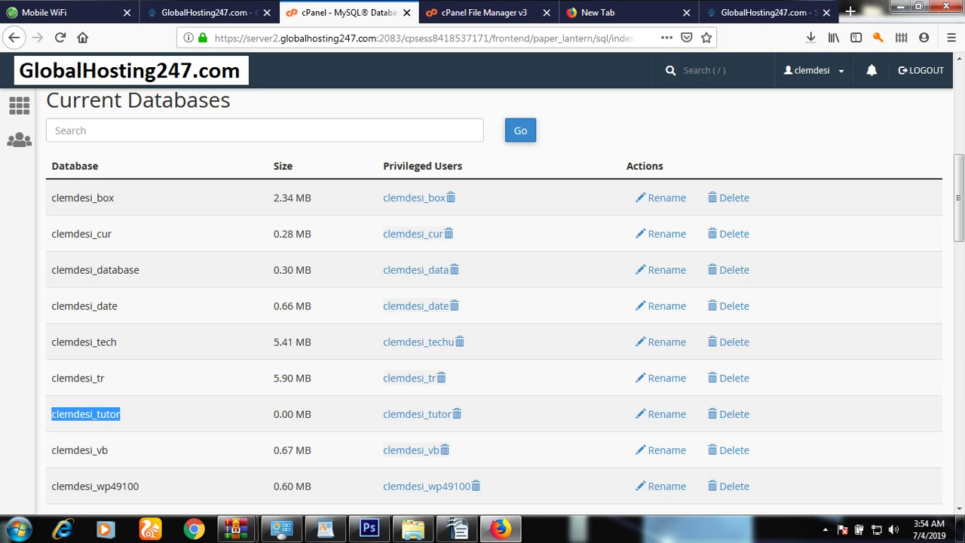
pyautogui.hotkey('ctrl', 'Tab')
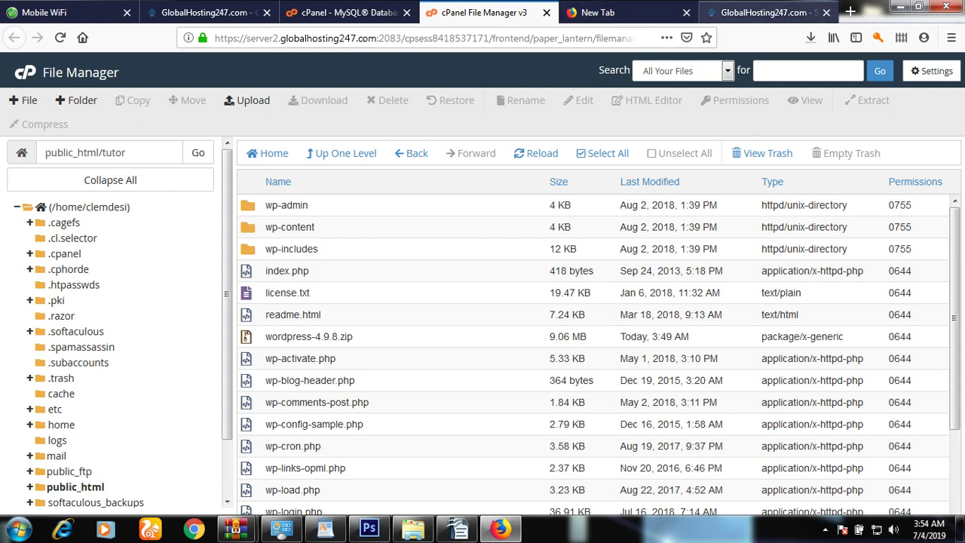
# Rename wp-config-sample.php in public_html/tutor to wp-config.php by removing '-sample'.
pyautogui.click(762, 12)
pyautogui.click(604, 12)
pyautogui.hotkey('ctrl', 'shift', 'Tab')
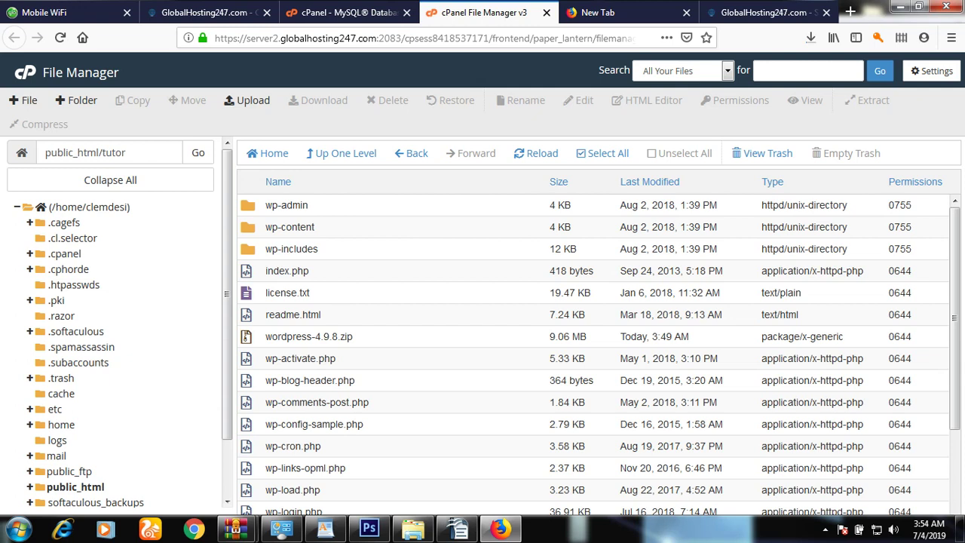
pyautogui.click(314, 424)
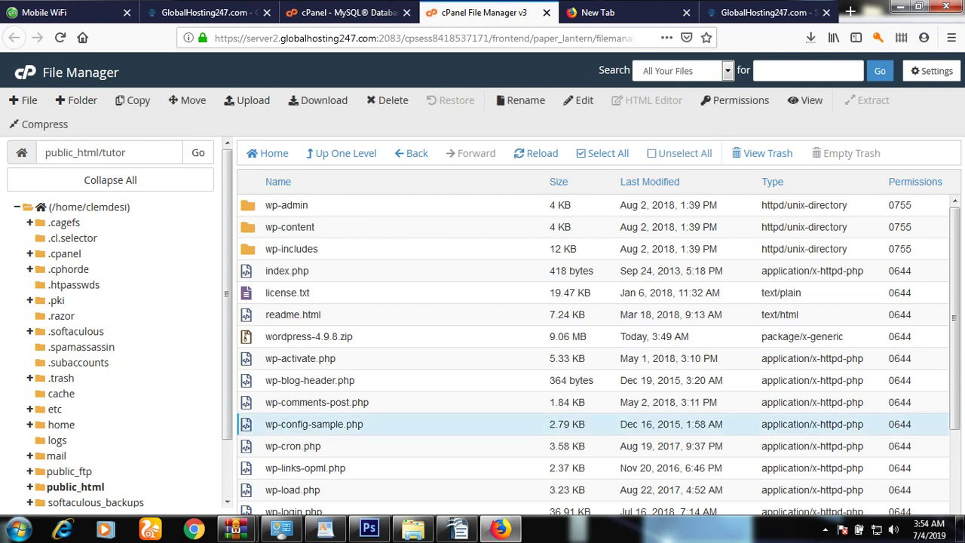
pyautogui.rightClick(379, 424)
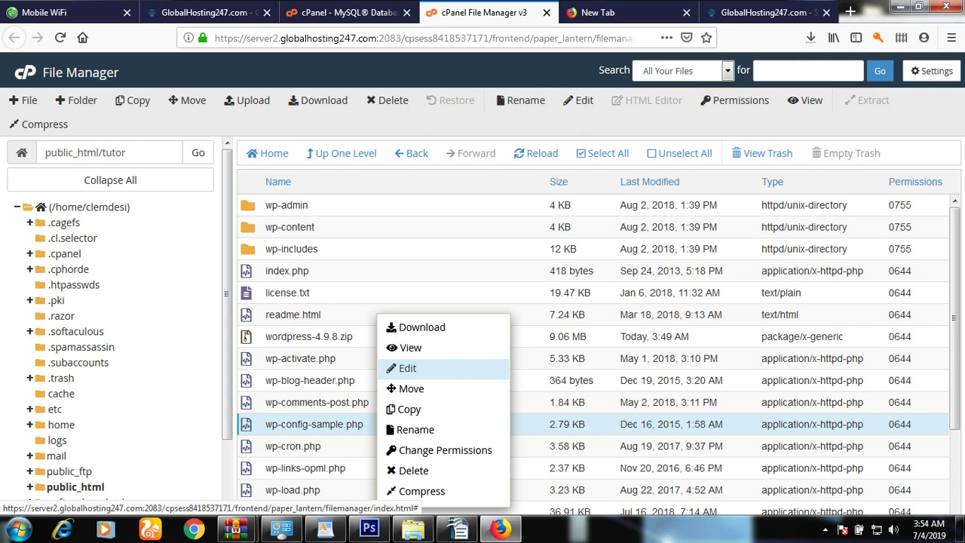
pyautogui.click(415, 429)
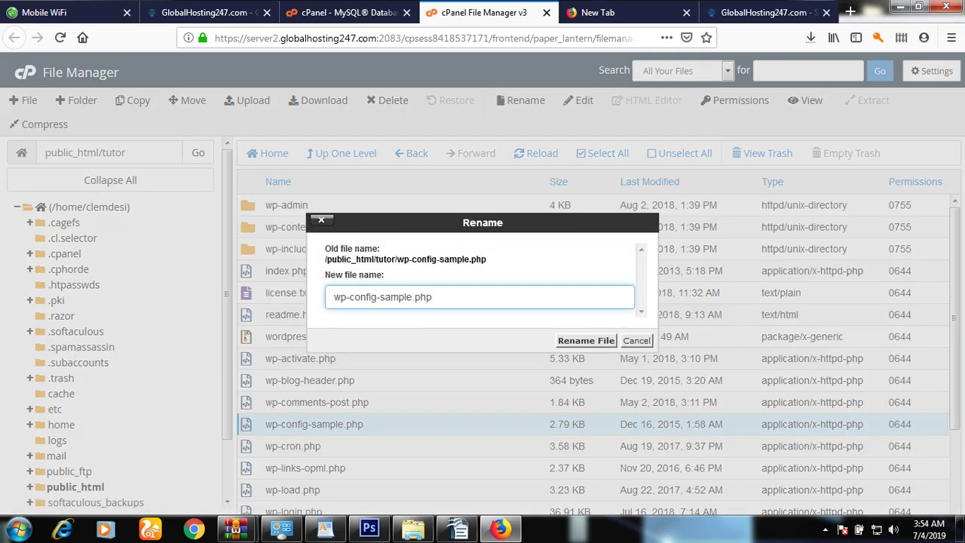
pyautogui.press('Left')
pyautogui.press('Left')
pyautogui.press('Left')
pyautogui.press('Left')
pyautogui.hotkey('shift', 'Left')
pyautogui.hotkey('shift', 'Left')
pyautogui.hotkey('shift', 'Left')
pyautogui.hotkey('shift', 'Left')
pyautogui.hotkey('shift', 'Left')
pyautogui.hotkey('shift', 'Left')
pyautogui.hotkey('shift', 'Left')
pyautogui.press('BackSpace')
pyautogui.click(586, 340)
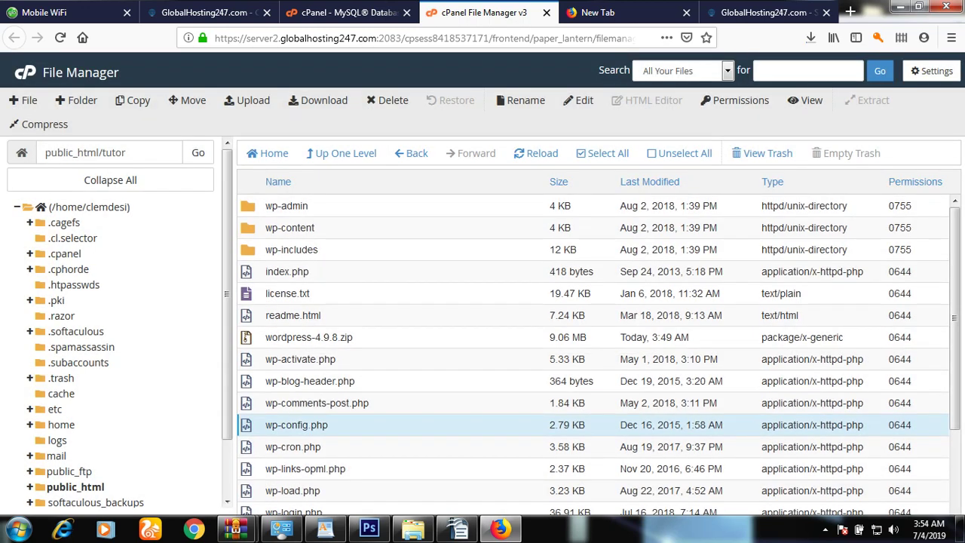
pyautogui.click(297, 425)
# Open wp-config.php in the File Manager code editor, confirming the encoding prompt.
pyautogui.rightClick(341, 425)
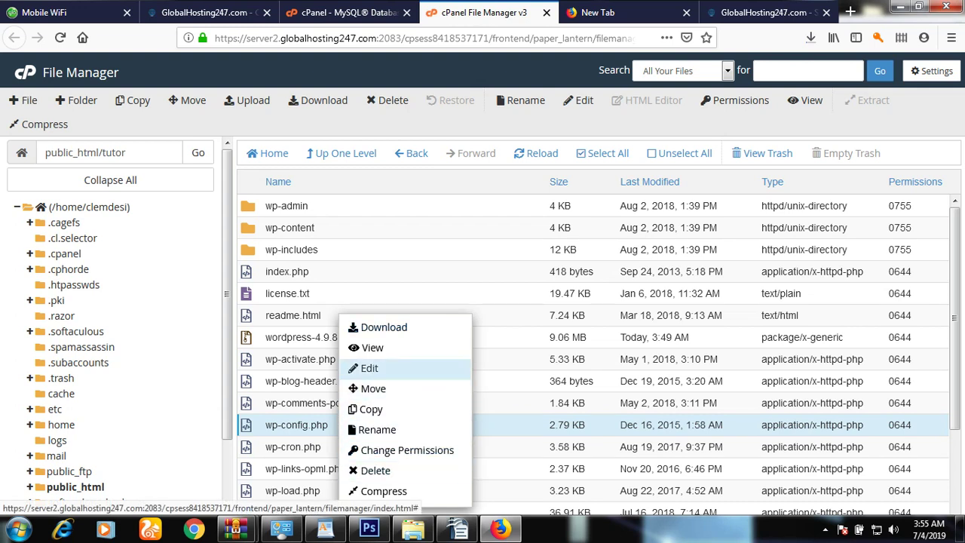
pyautogui.click(369, 368)
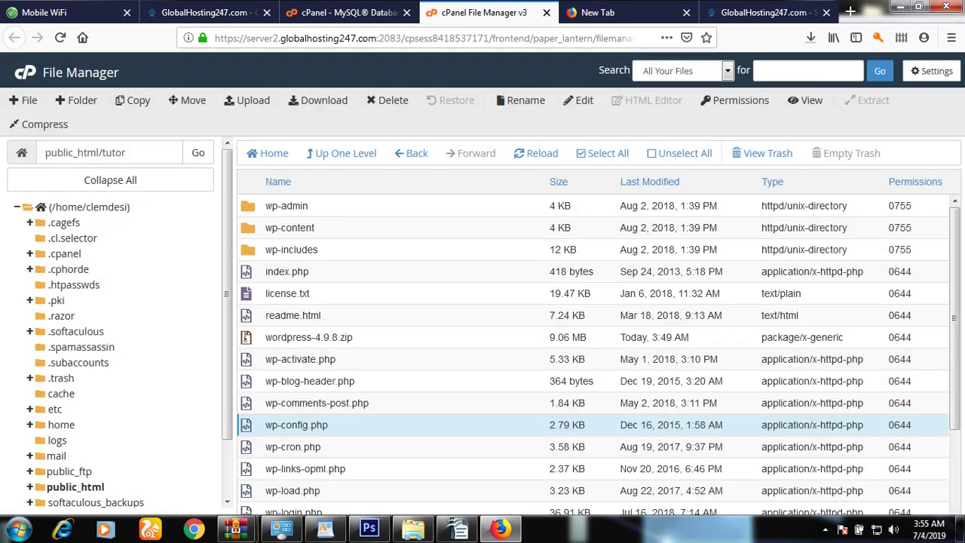
pyautogui.press('Return')
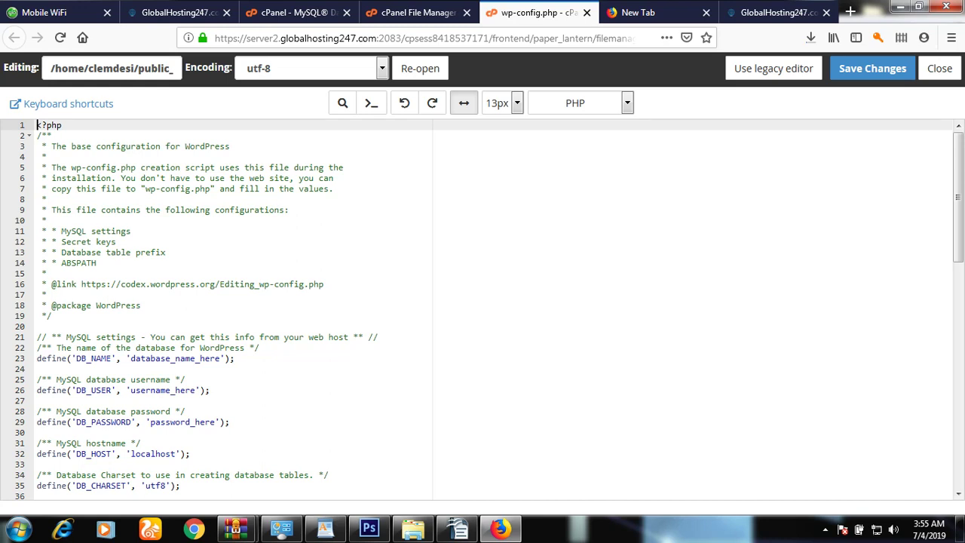
# Set DB_NAME and DB_USER to clemdesi_tutor and enter the MySQL user's password as DB_PASSWORD.
pyautogui.moveTo(219, 359); pyautogui.dragTo(134, 358)
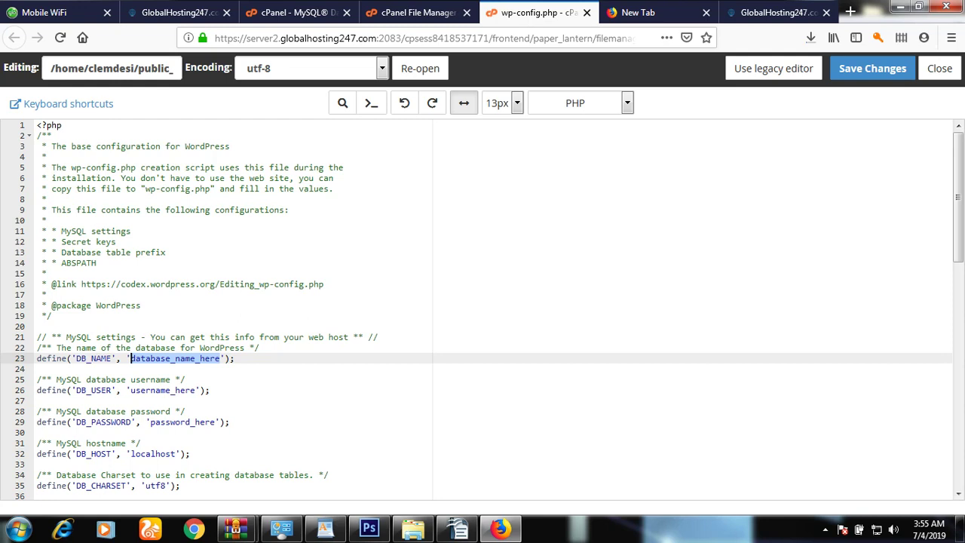
pyautogui.press('BackSpace')
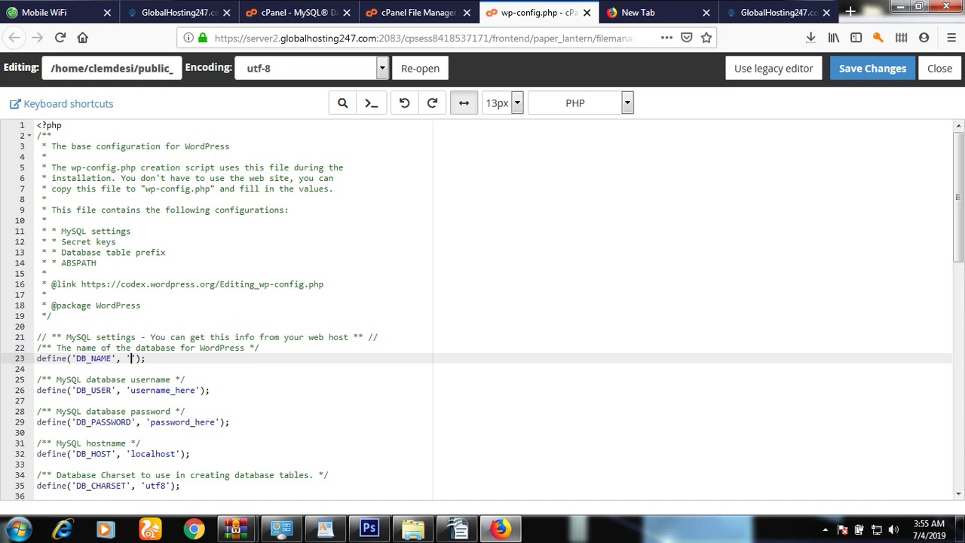
pyautogui.write('clemdesi_tutor')
pyautogui.moveTo(197, 390); pyautogui.dragTo(130, 390)
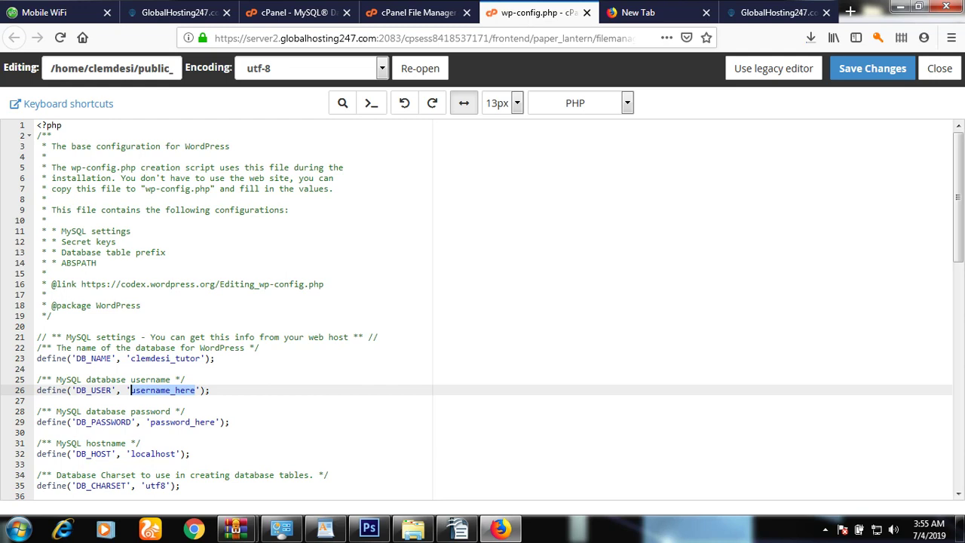
pyautogui.write('clemdesi_tutor')
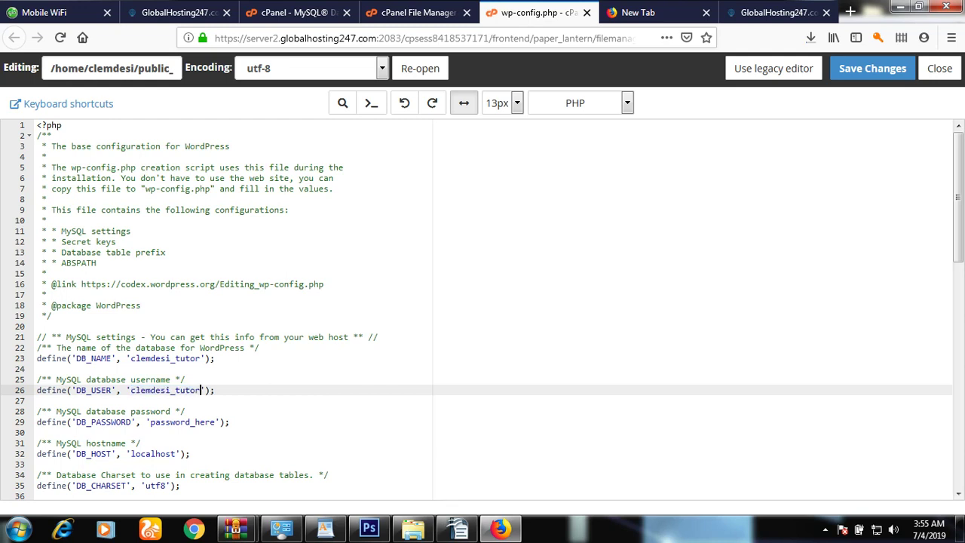
pyautogui.moveTo(215, 421); pyautogui.dragTo(151, 422)
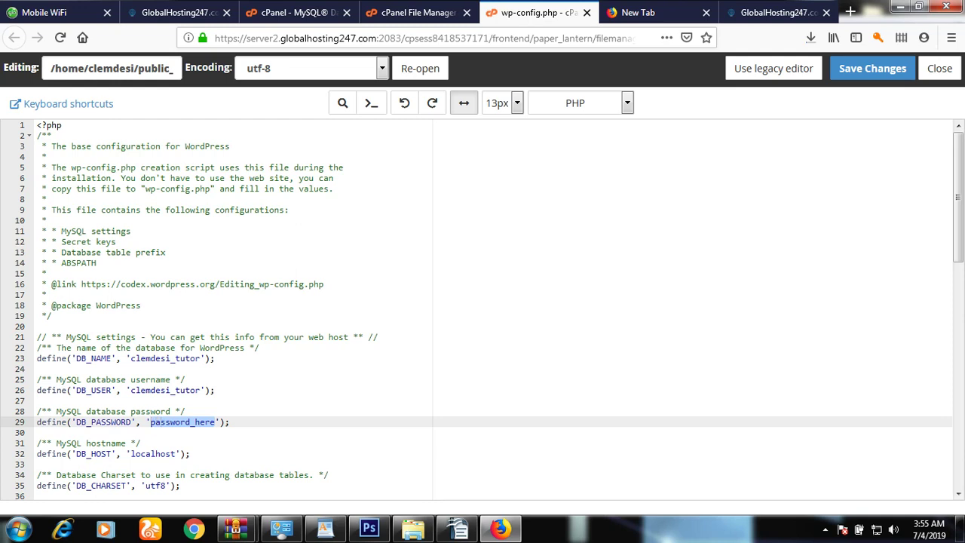
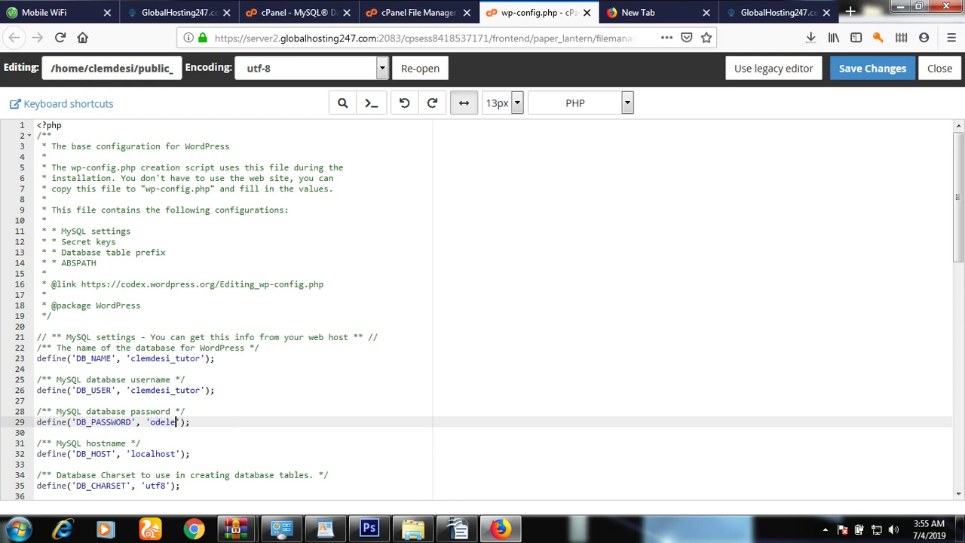
# Select the secret-key generator web address on line 44 of wp-config.php.
pyautogui.scroll(-1, 483, 309)
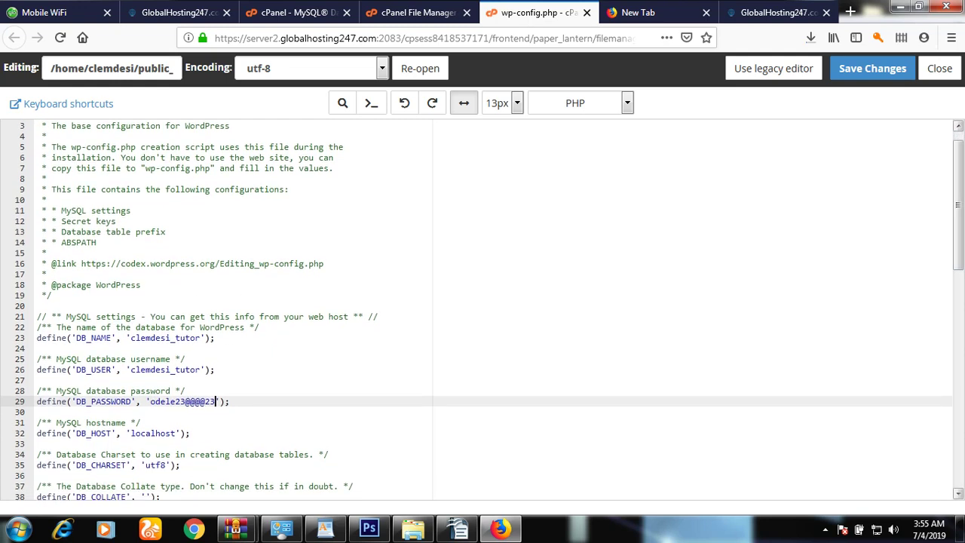
pyautogui.scroll(-5, 483, 309)
pyautogui.scroll(-3, 482, 309)
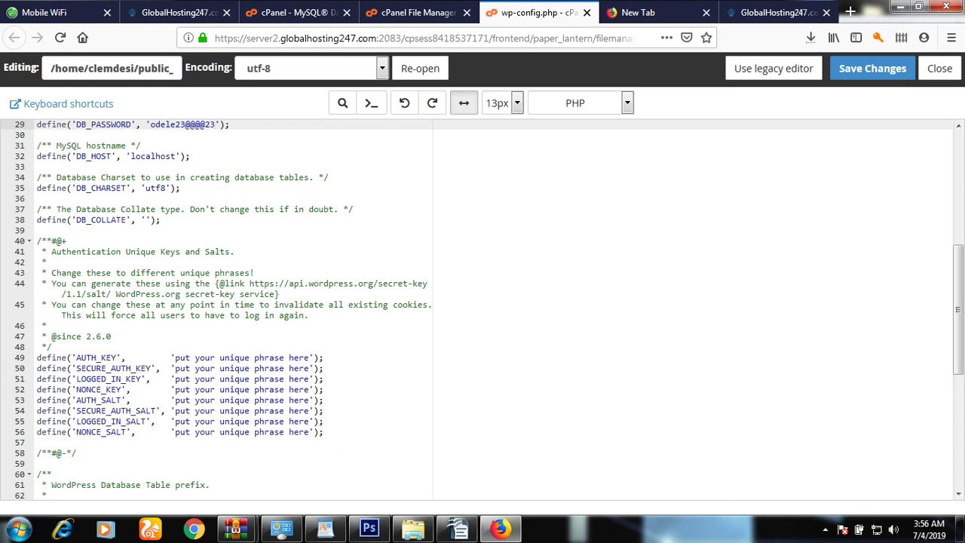
pyautogui.moveTo(249, 284); pyautogui.dragTo(112, 294)
pyautogui.hotkey('ctrl', 'c')
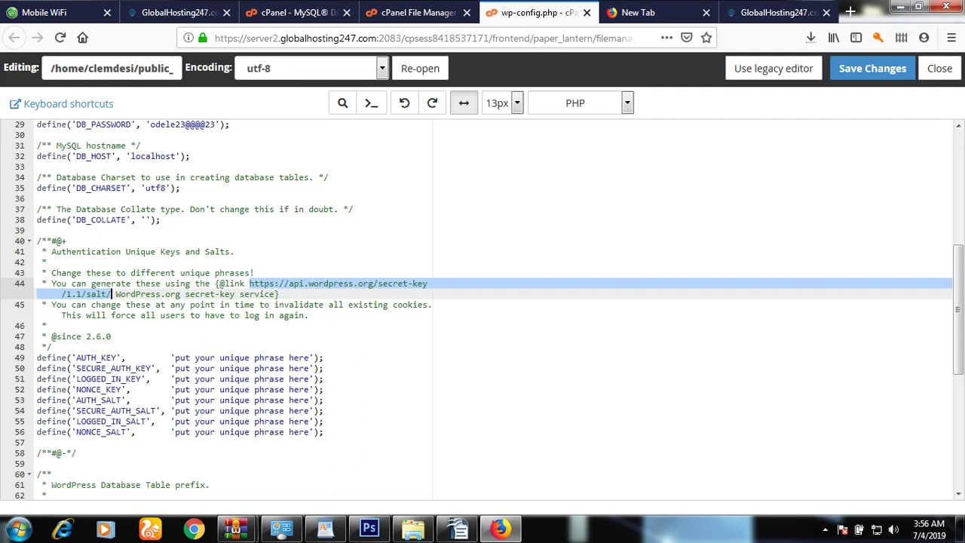
# Load api.wordpress.org/secret-key/1.1/salt/ in the new tab and copy all the generated keys and salts.
pyautogui.hotkey('ctrl', 'Tab')
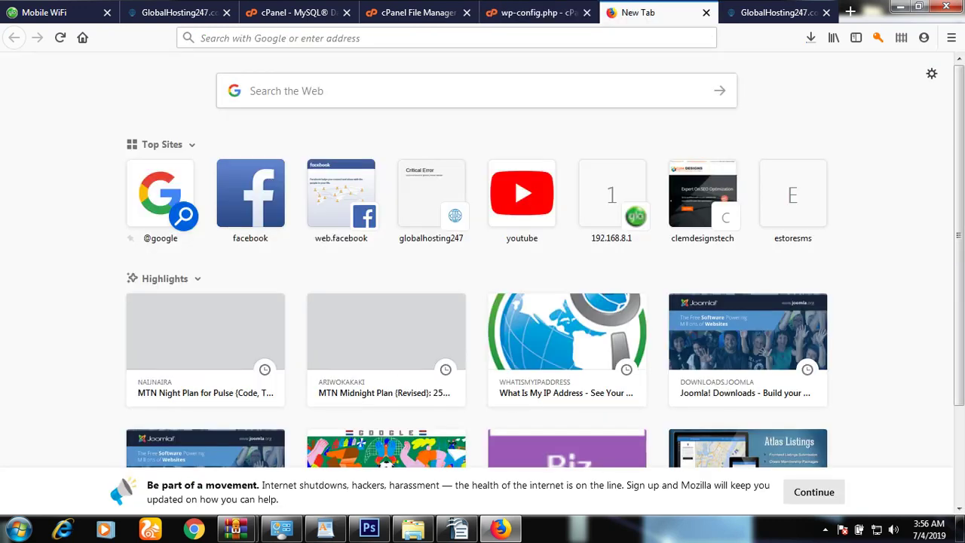
pyautogui.hotkey('ctrl', 'l')
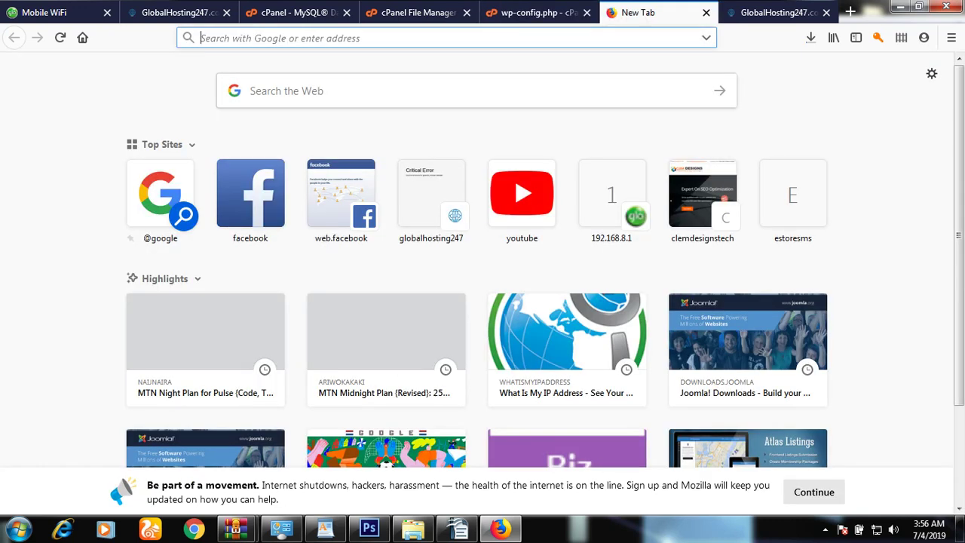
pyautogui.hotkey('ctrl', 'v')
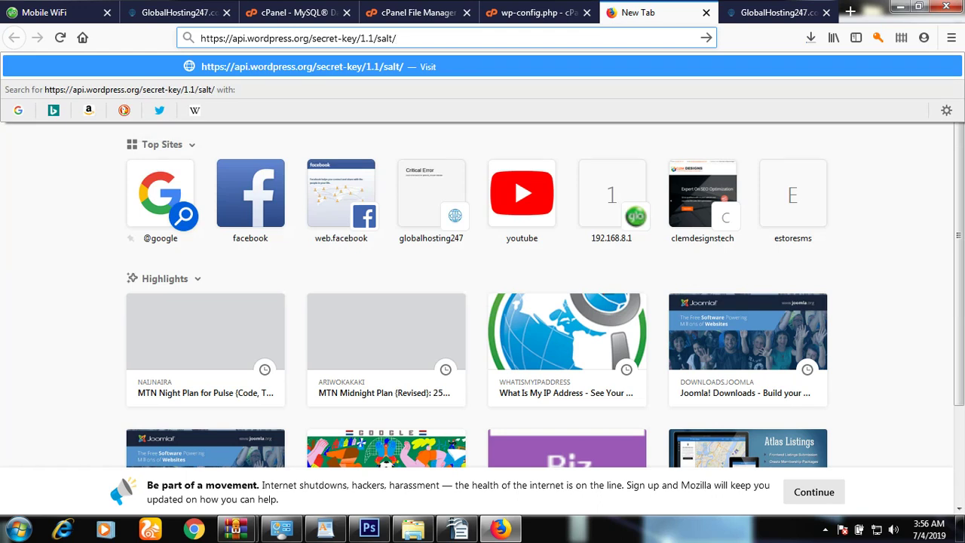
pyautogui.press('Return')
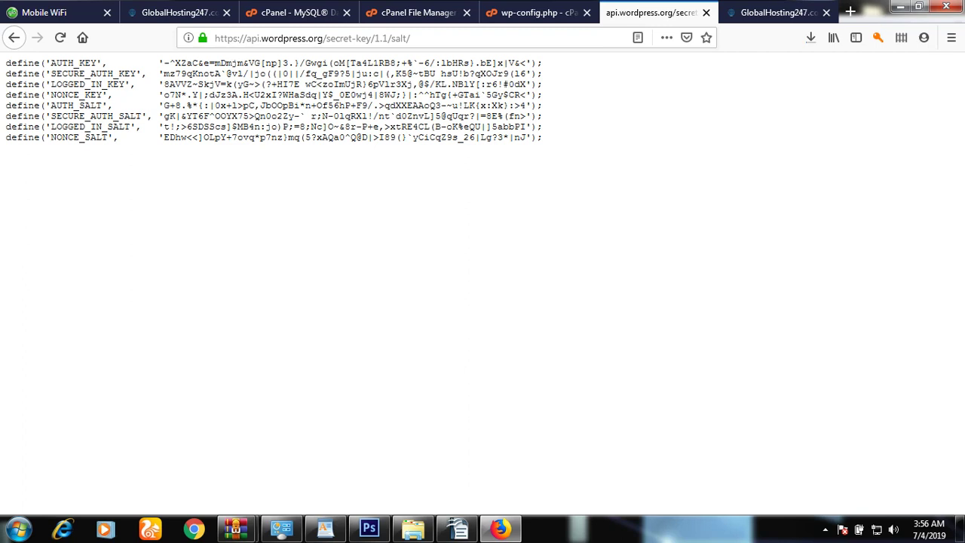
pyautogui.hotkey('ctrl', 'a')
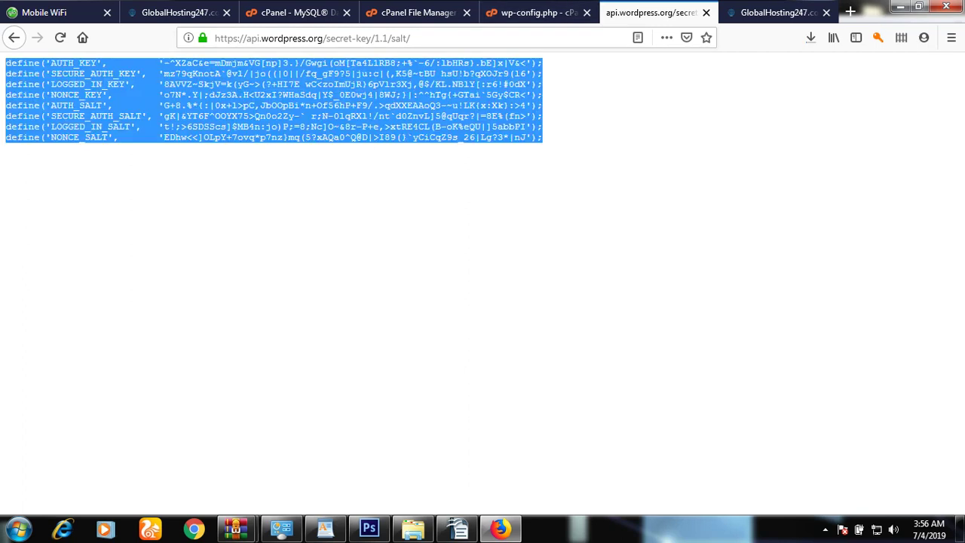
pyautogui.rightClick(472, 85)
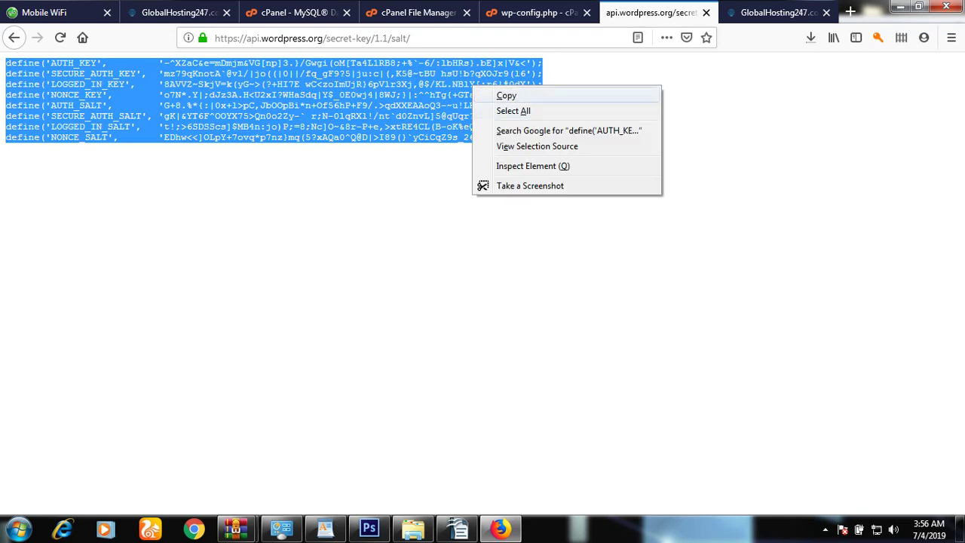
pyautogui.click(499, 92)
pyautogui.hotkey('ctrl', 'pageup')
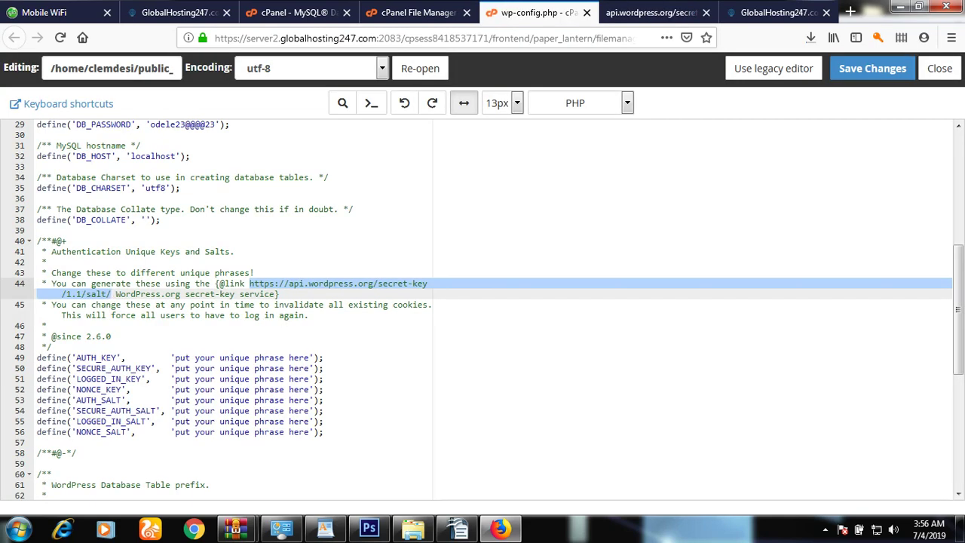
# Replace the placeholder key definitions on lines 49–56 with the generated keys and save wp-config.php.
pyautogui.moveTo(36, 357); pyautogui.dragTo(324, 431)
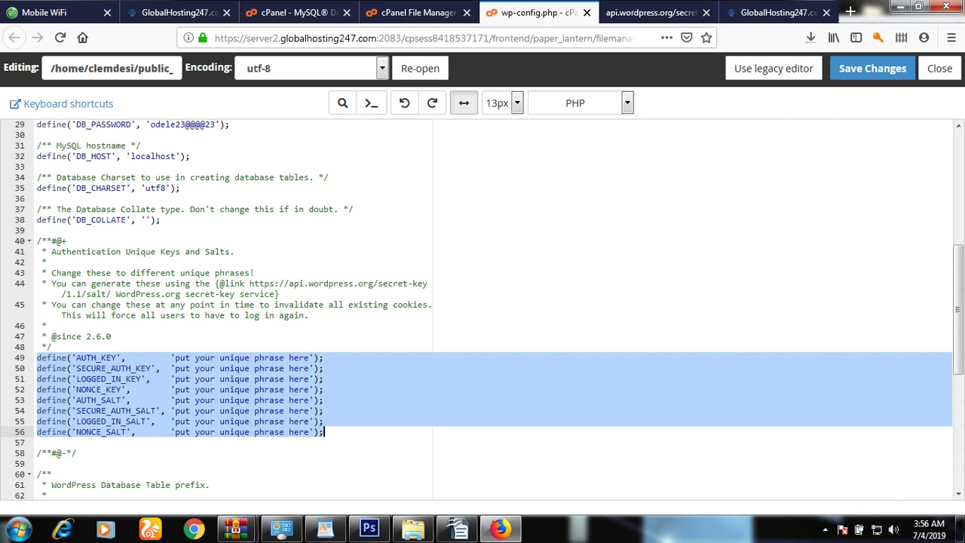
pyautogui.hotkey('ctrl', 'v')
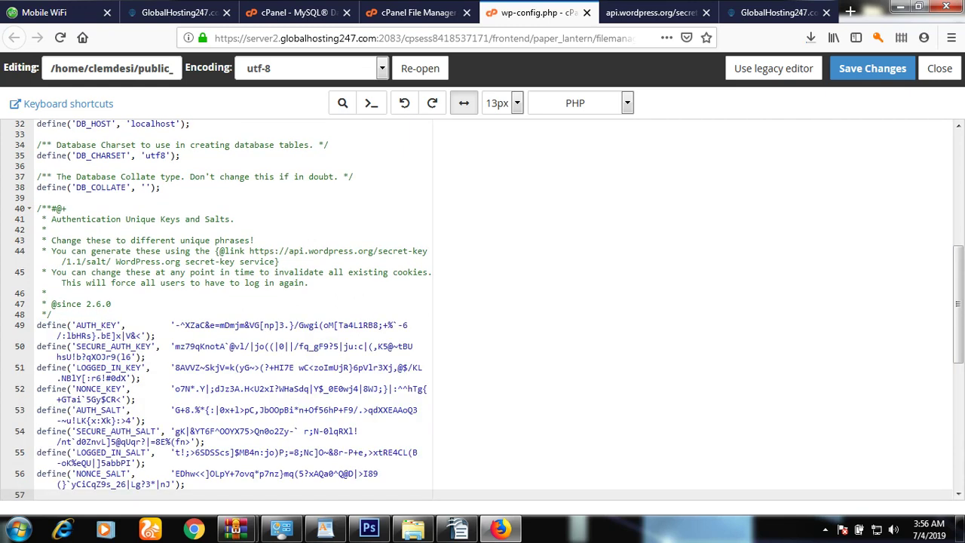
pyautogui.scroll(-8, 483, 310)
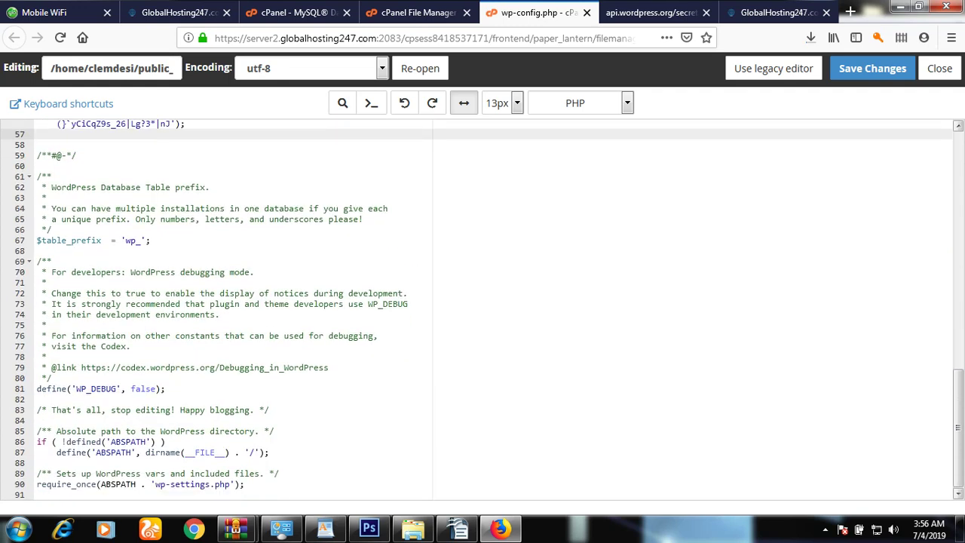
pyautogui.scroll(13, 483, 310)
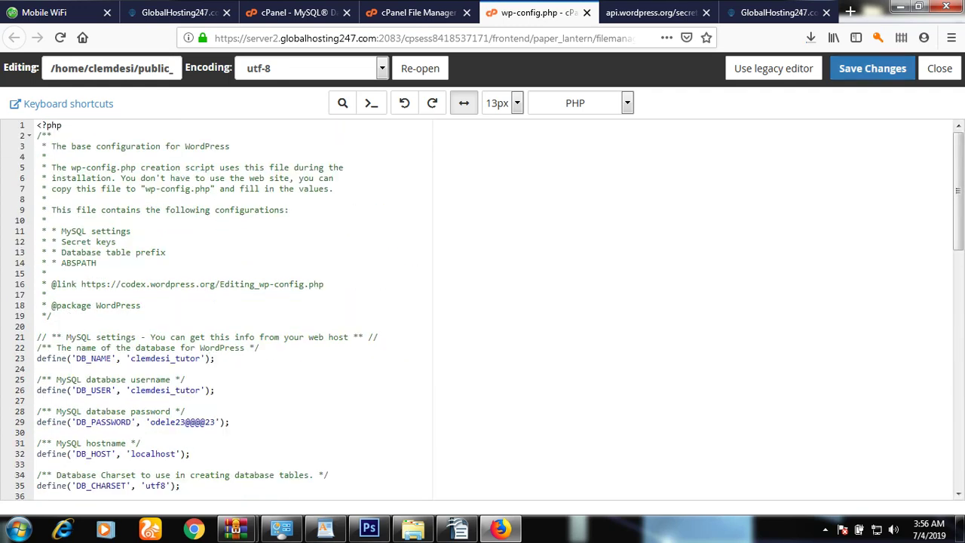
pyautogui.click(873, 68)
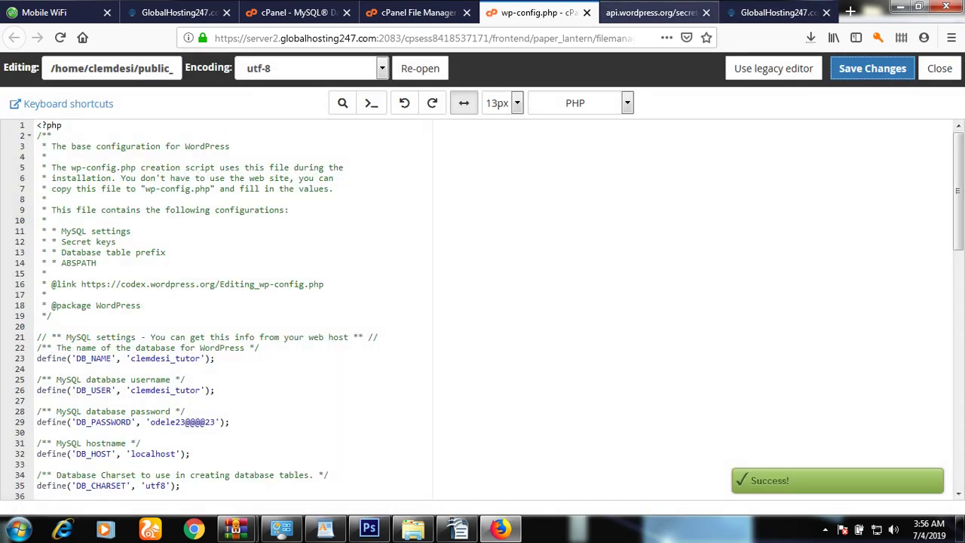
# Close the editor, salt and hosting cart tabs, and open a blank new tab.
pyautogui.click(587, 12)
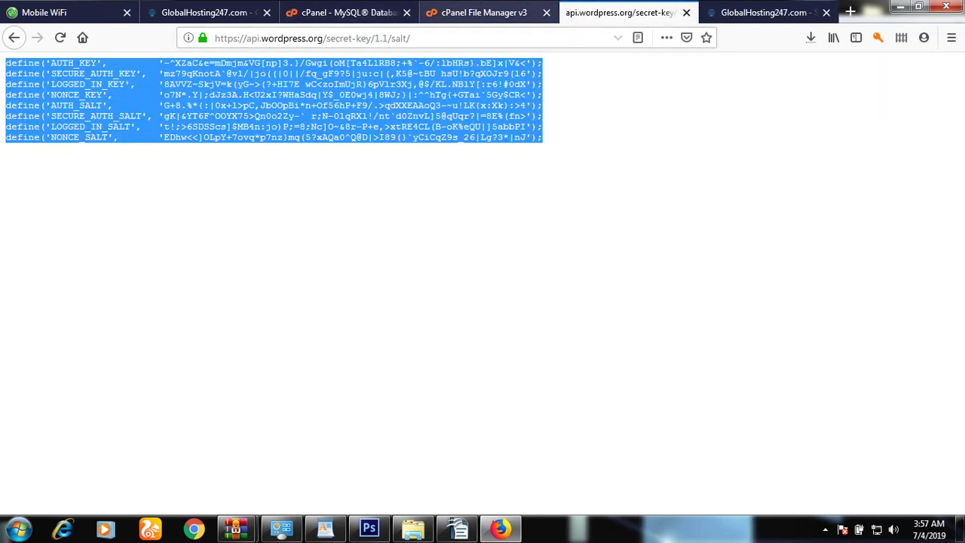
pyautogui.click(686, 12)
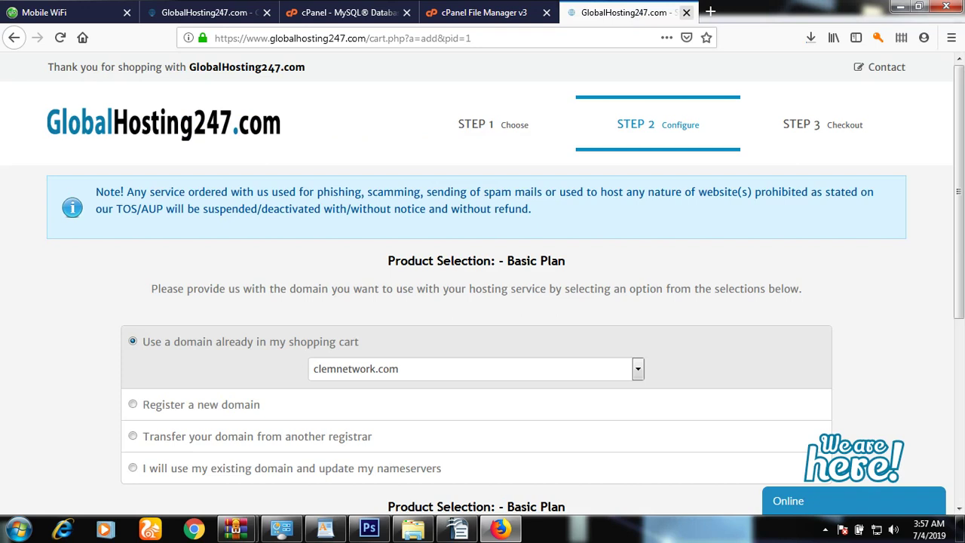
pyautogui.click(686, 12)
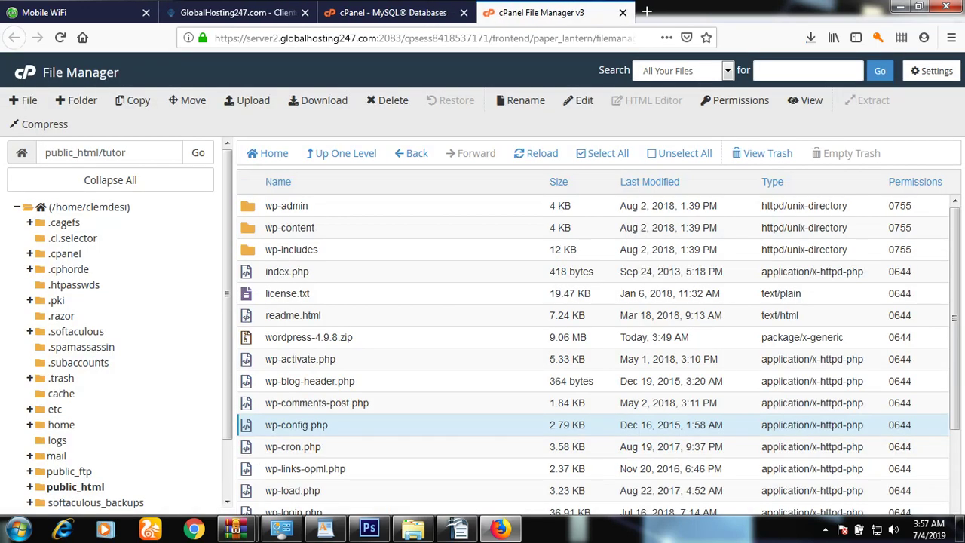
pyautogui.click(646, 11)
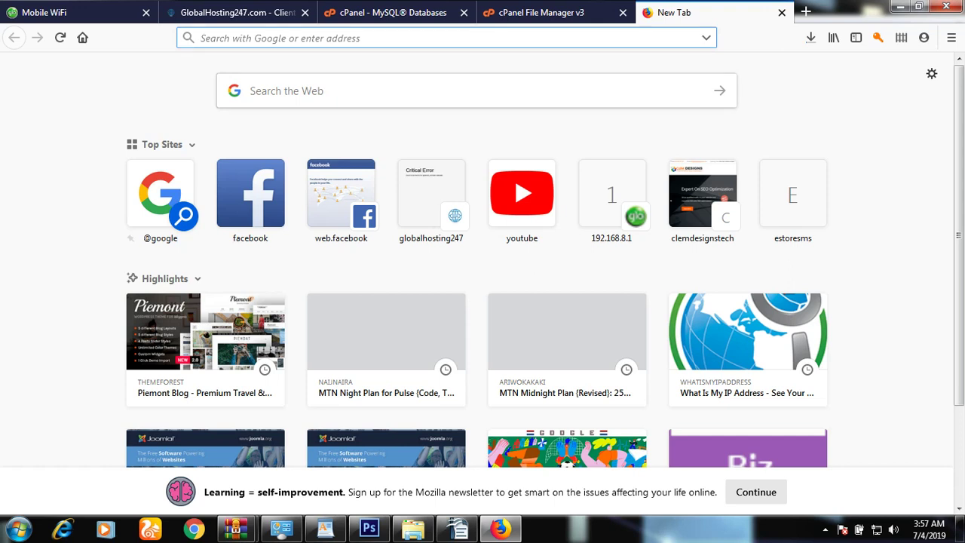
# Go to tutor.clemdesignstech.net to bring up the WordPress language selection page.
pyautogui.write('d')
pyautogui.press('BackSpace')
pyautogui.press('BackSpace')
pyautogui.write('tu')
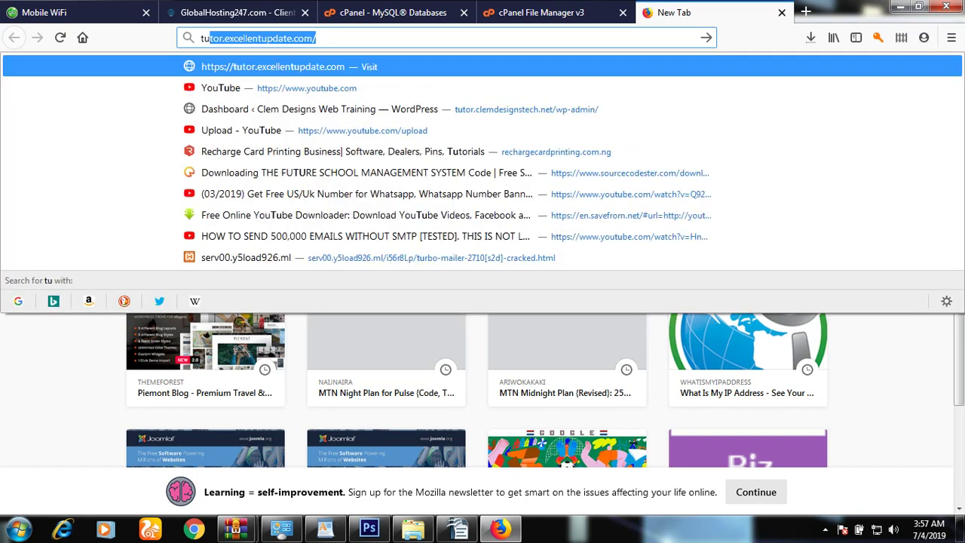
pyautogui.write('tor')
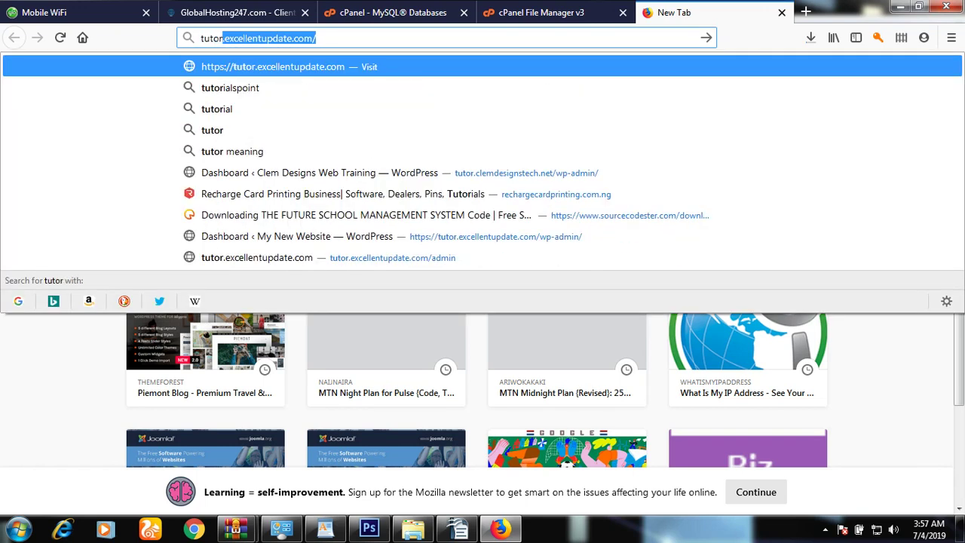
pyautogui.write('.')
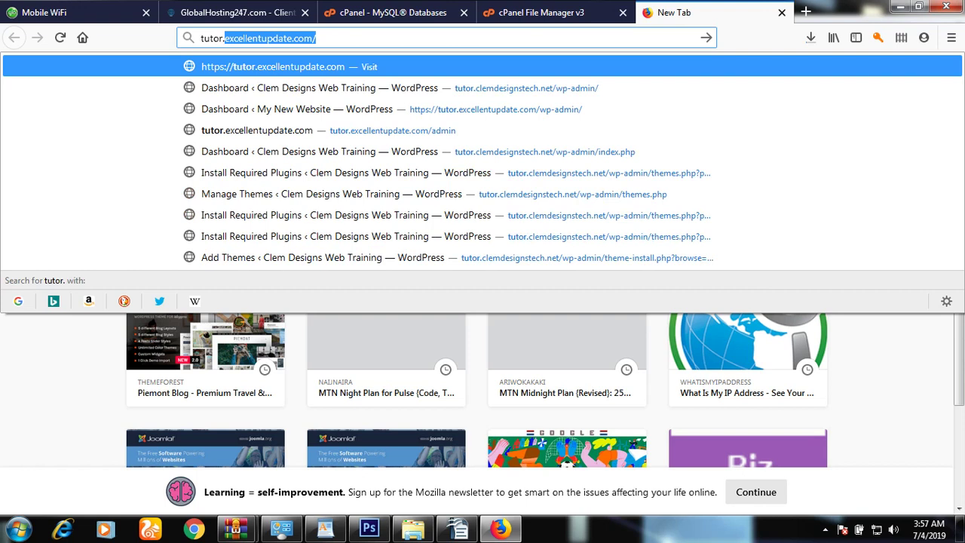
pyautogui.write('clem')
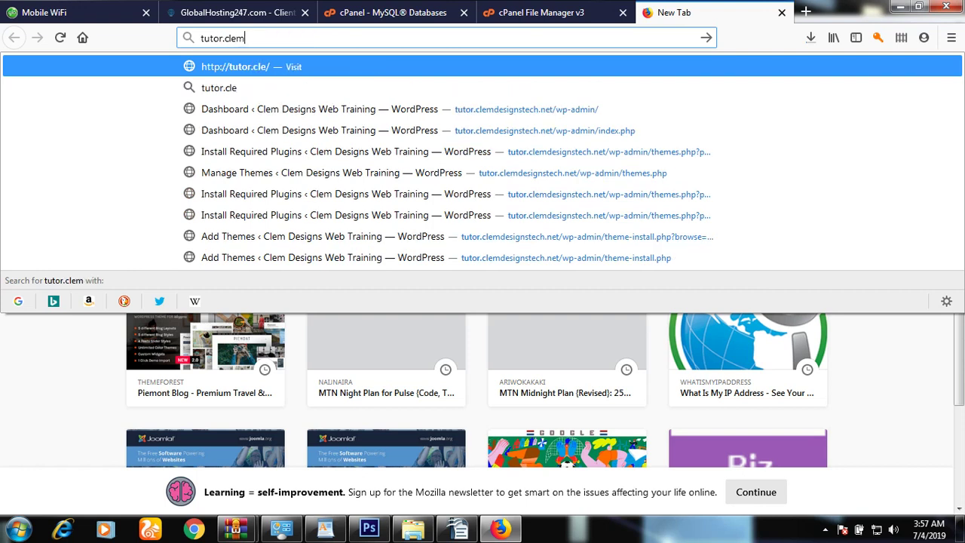
pyautogui.write('designstech')
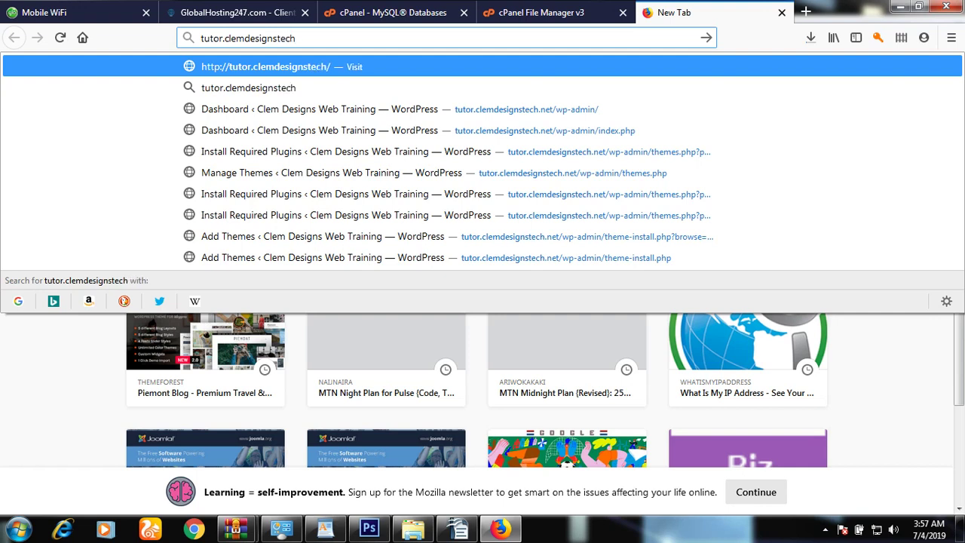
pyautogui.write('.net')
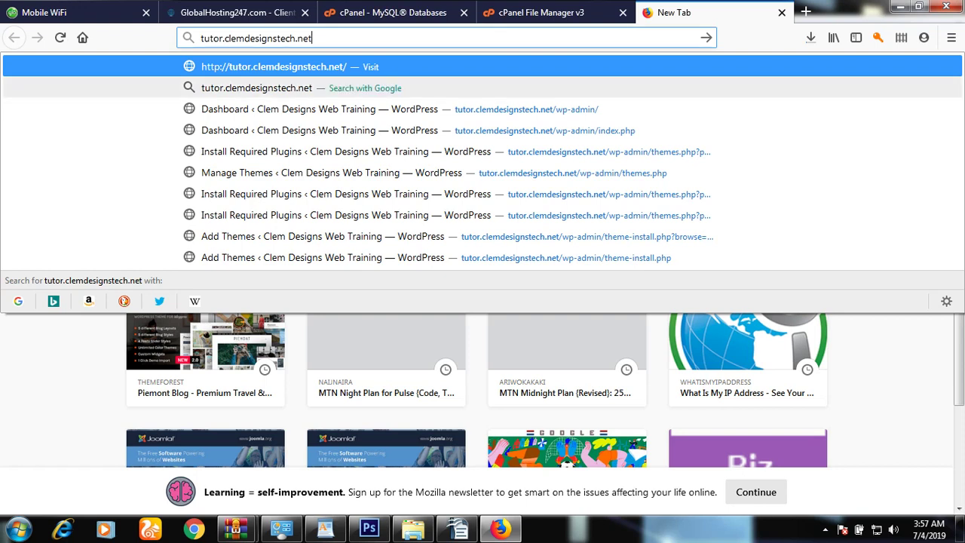
pyautogui.press('Return')
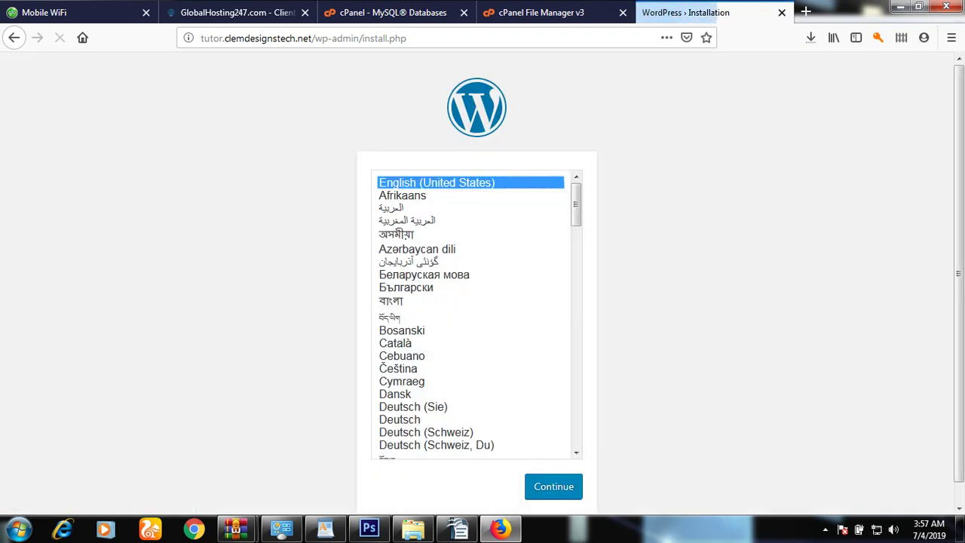
# Continue in English (United States) and set the site title to 'Clem Designs Tech Website'.
pyautogui.click(554, 487)
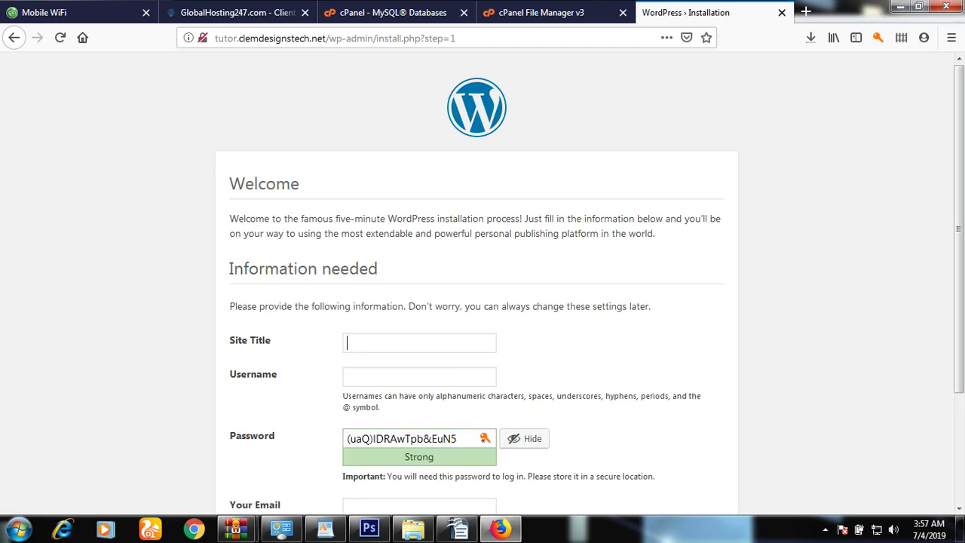
pyautogui.write('C')
pyautogui.press('Down')
pyautogui.press('Return')
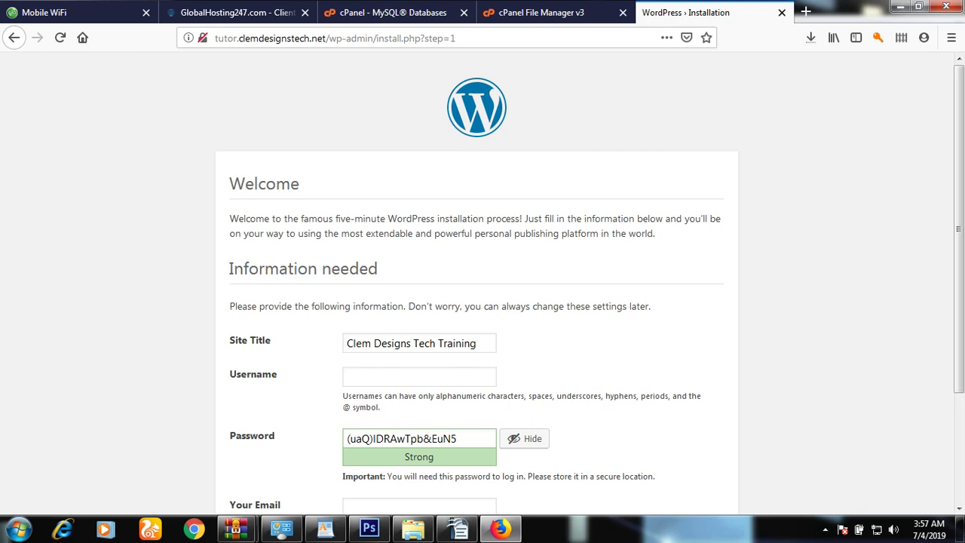
pyautogui.click(438, 343)
pyautogui.write('Wen')
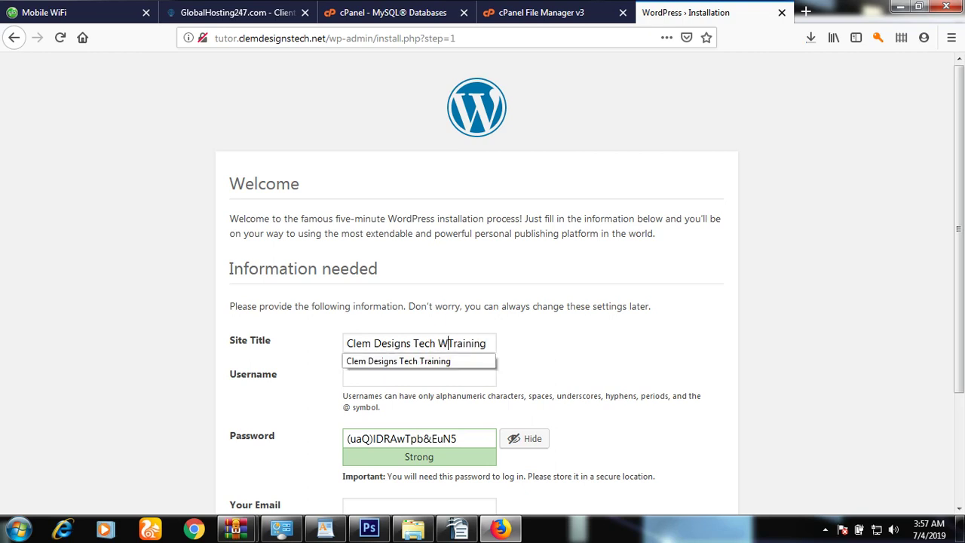
pyautogui.press('BackSpace')
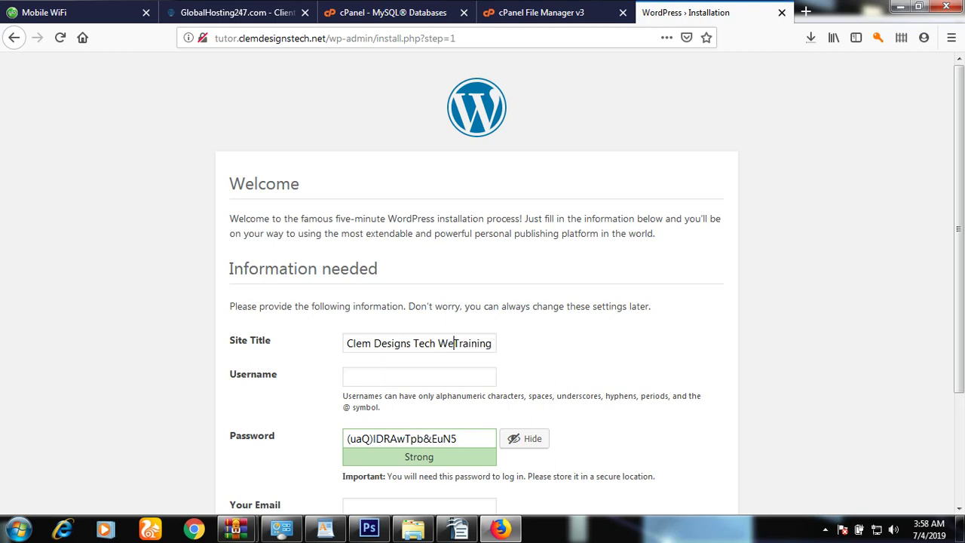
pyautogui.write('bsite')
# Enter admin as the username and type a custom admin password.
pyautogui.click(419, 376)
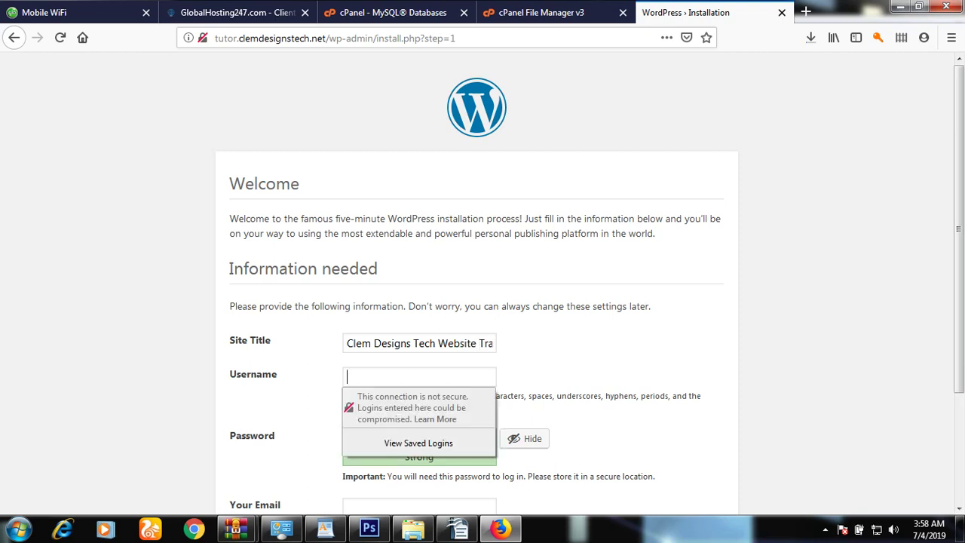
pyautogui.write('admin')
pyautogui.press('Escape')
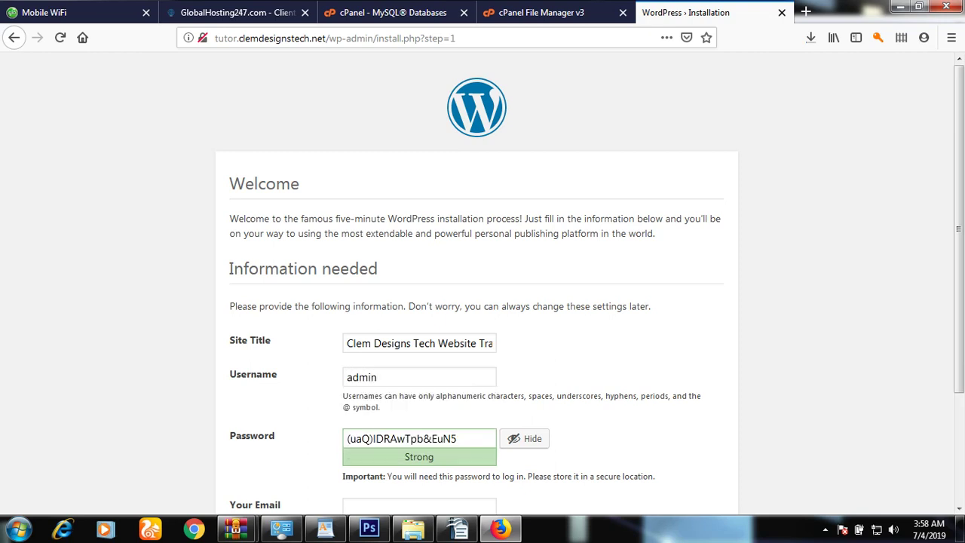
pyautogui.press('Tab')
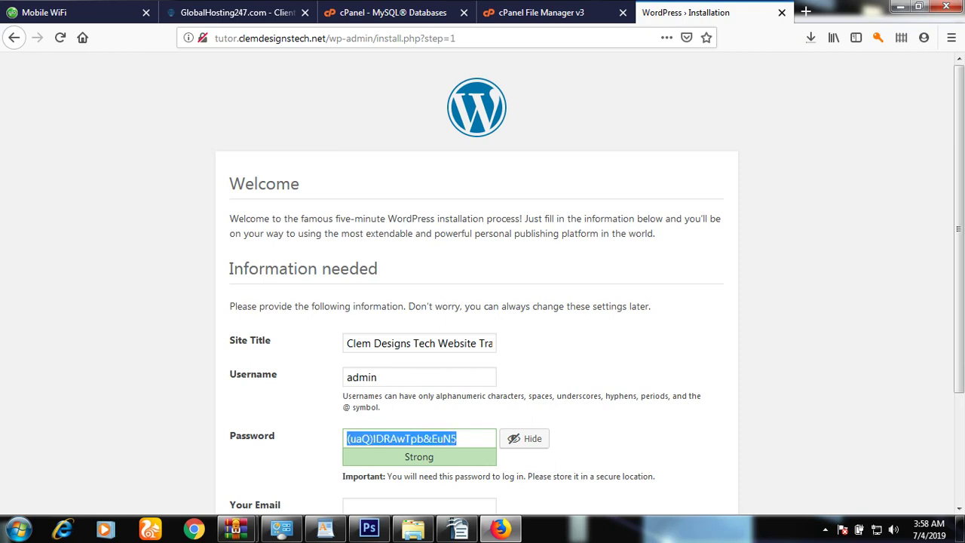
pyautogui.write('as')
pyautogui.press('BackSpace')
pyautogui.press('BackSpace')
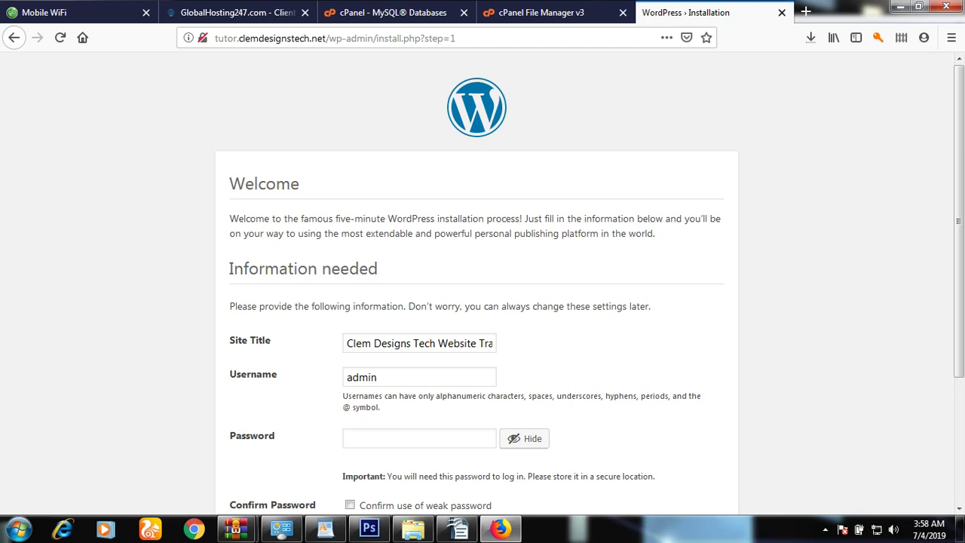
pyautogui.press('Tab')
pyautogui.press('space')
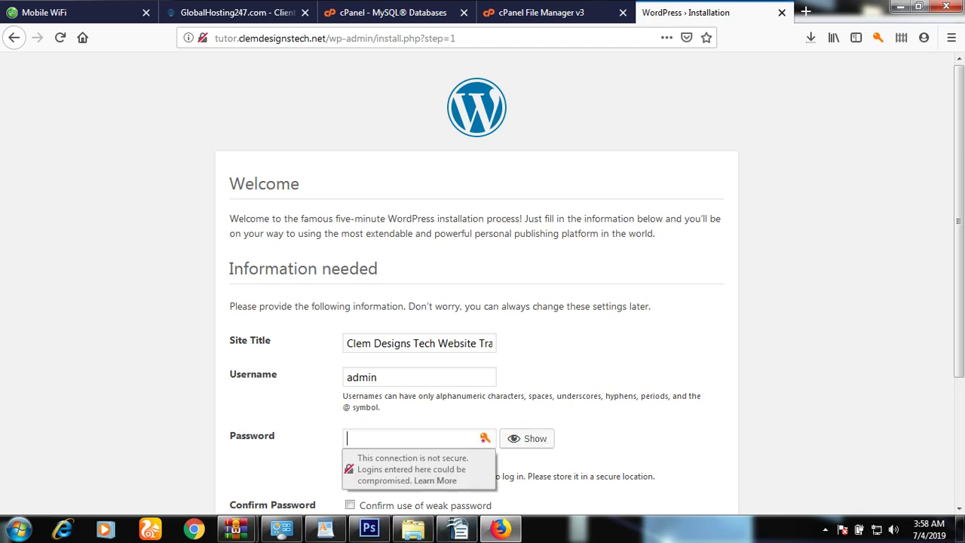
pyautogui.press('Escape')
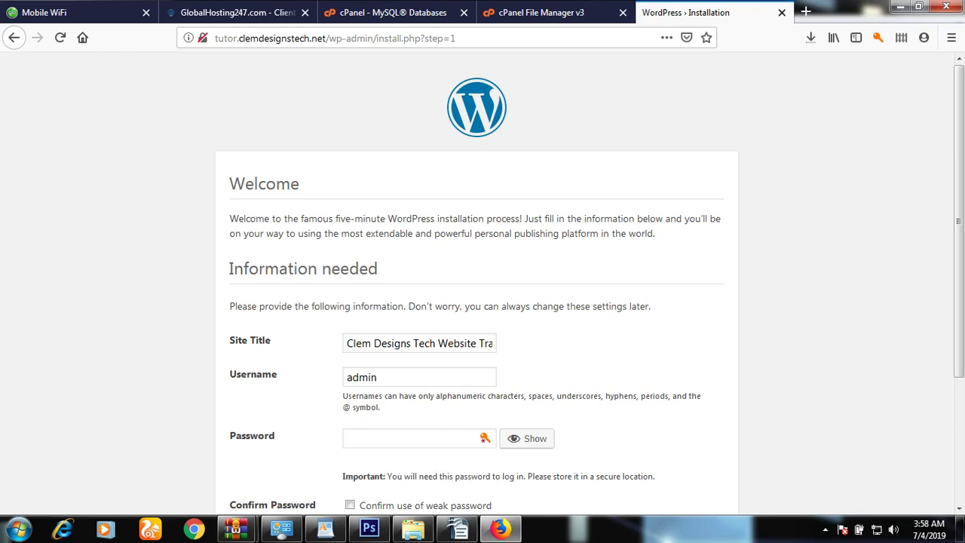
pyautogui.click(407, 438)
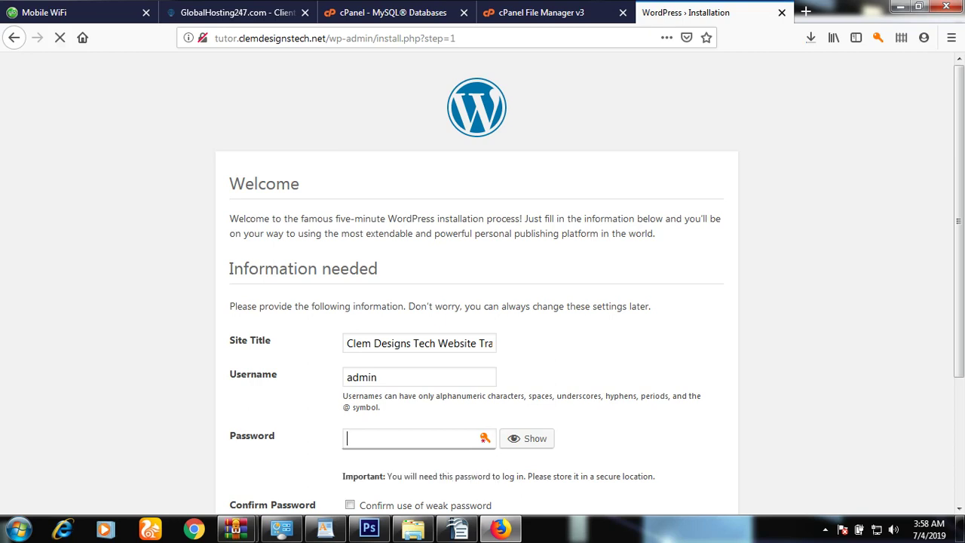
pyautogui.write('p')
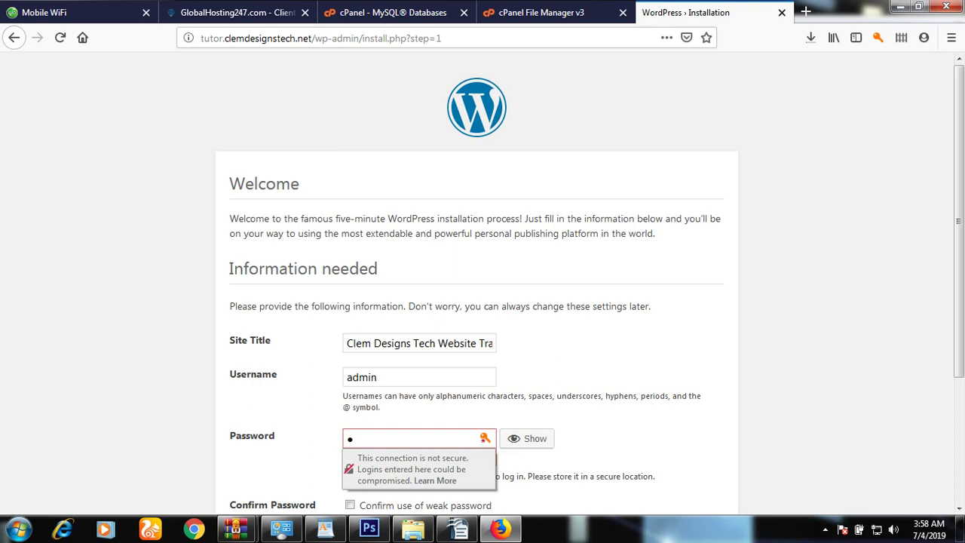
pyautogui.write('assword')
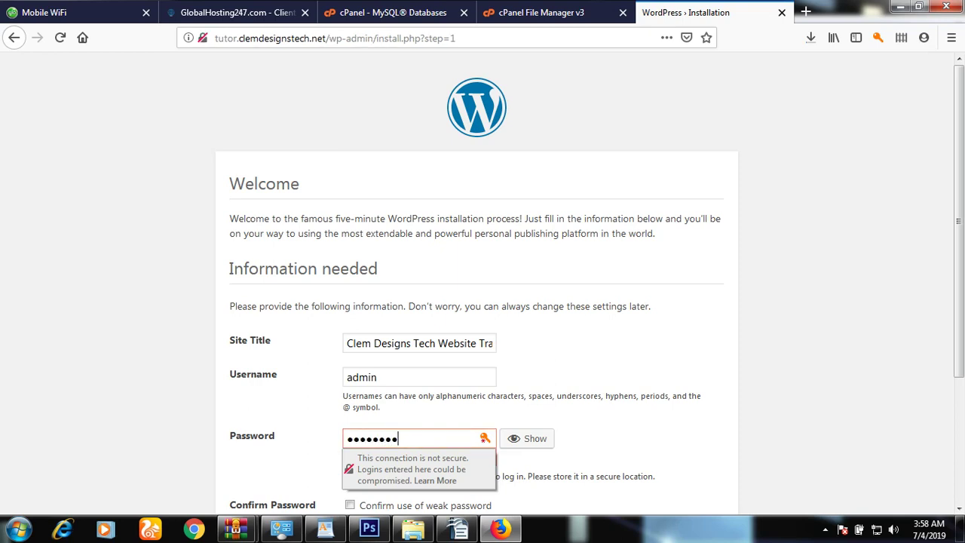
pyautogui.hotkey('ctrl', 'a')
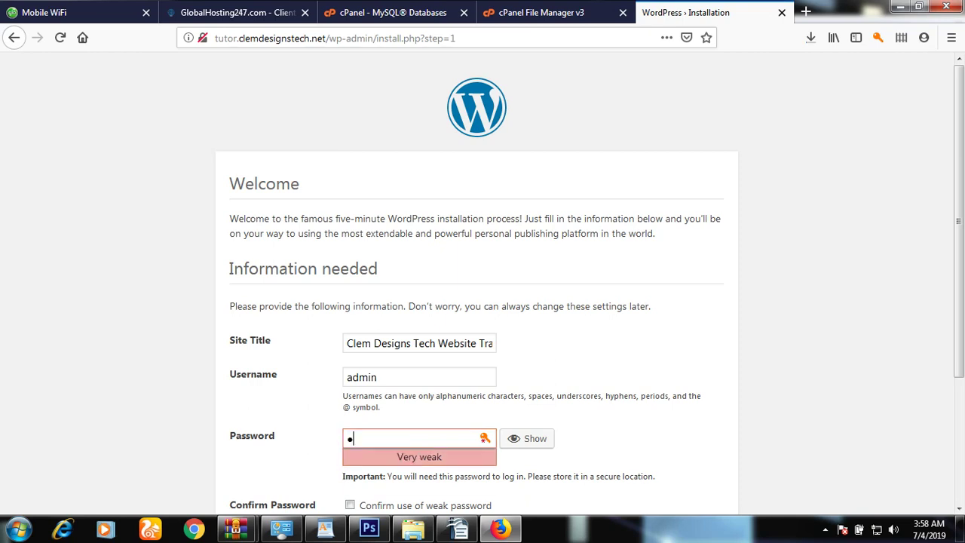
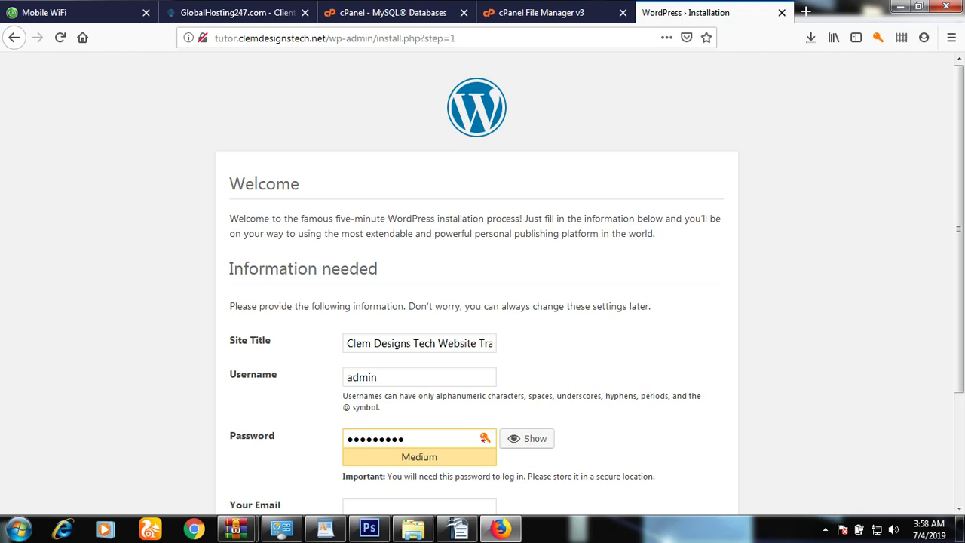
# Fill in the site's admin e-mail address, correcting its domain part.
pyautogui.scroll(-1, 591, 283)
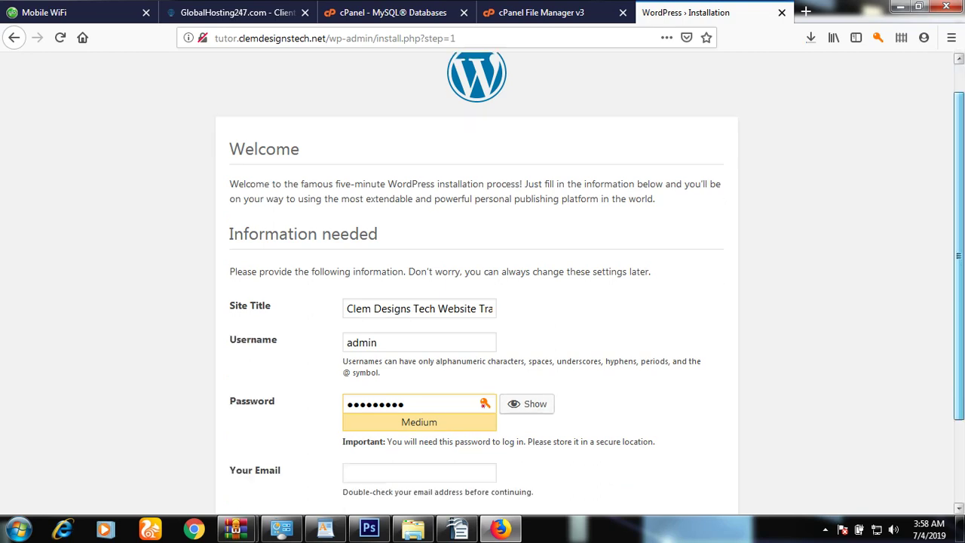
pyautogui.scroll(-3, 590, 283)
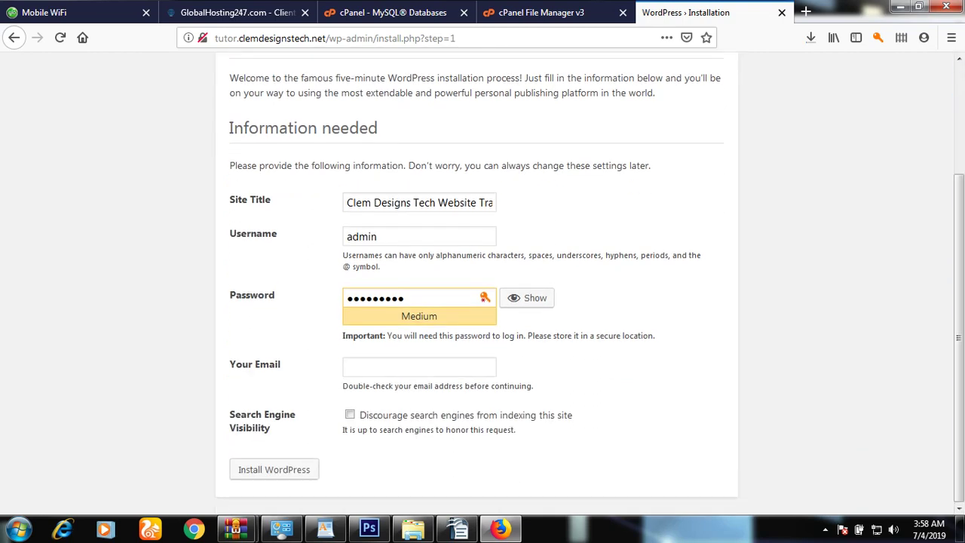
pyautogui.click(419, 366)
pyautogui.write('i')
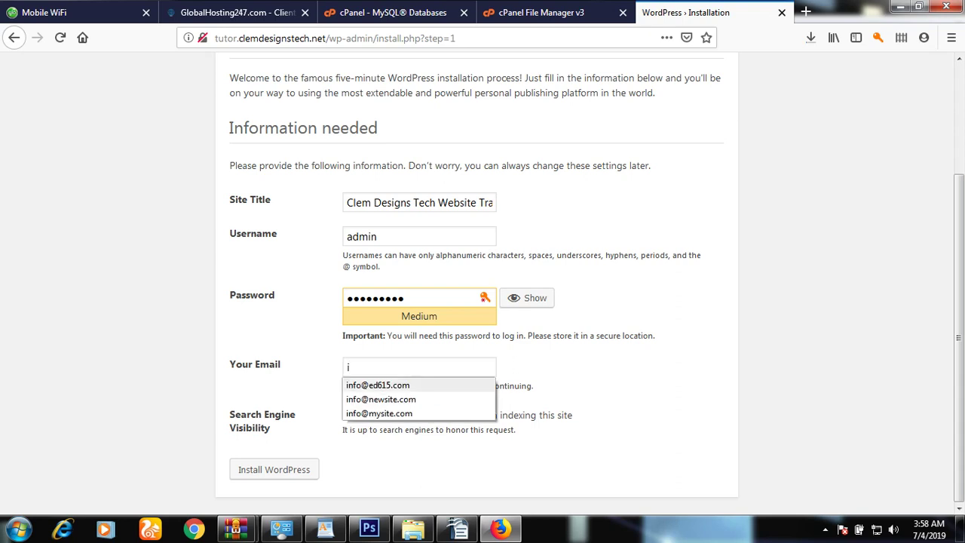
pyautogui.press('Escape')
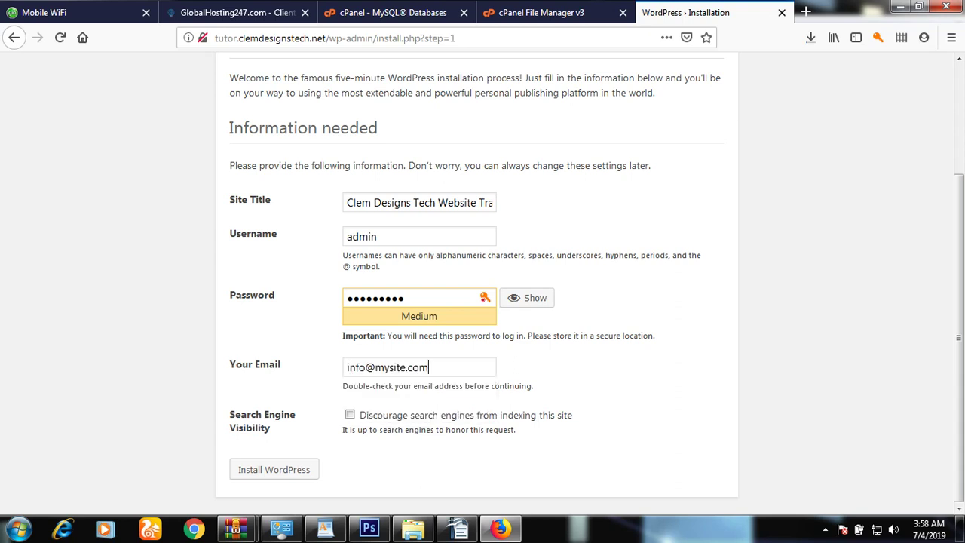
pyautogui.click(407, 367)
pyautogui.moveTo(406, 368); pyautogui.dragTo(375, 368)
pyautogui.write('clemdesignstech.')
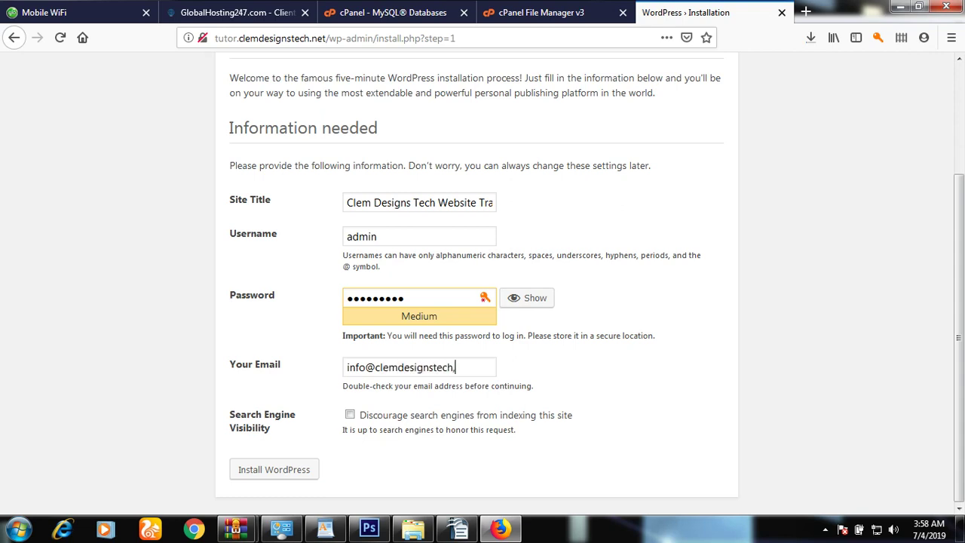
pyautogui.write('net')
# Install WordPress, decline saving the password, and open the new site's login page.
pyautogui.click(273, 470)
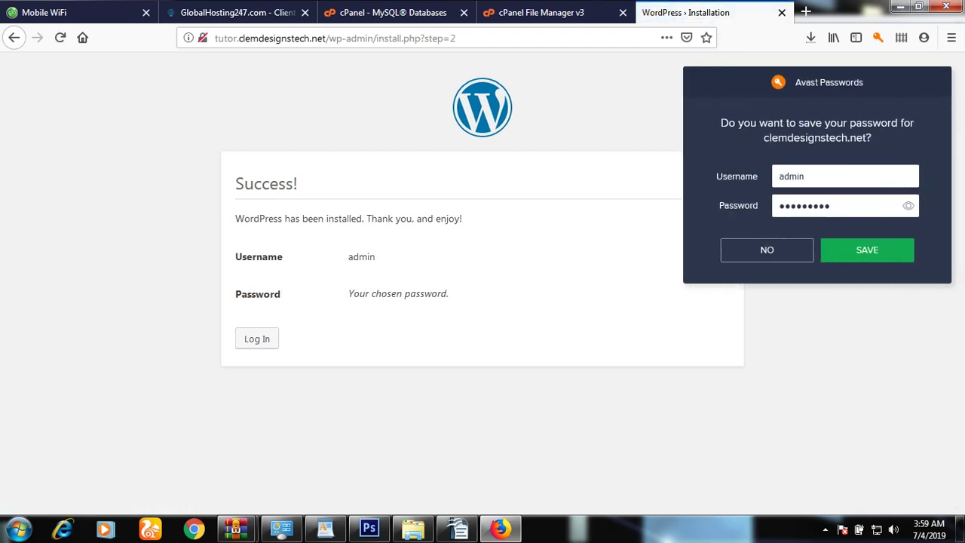
pyautogui.click(767, 250)
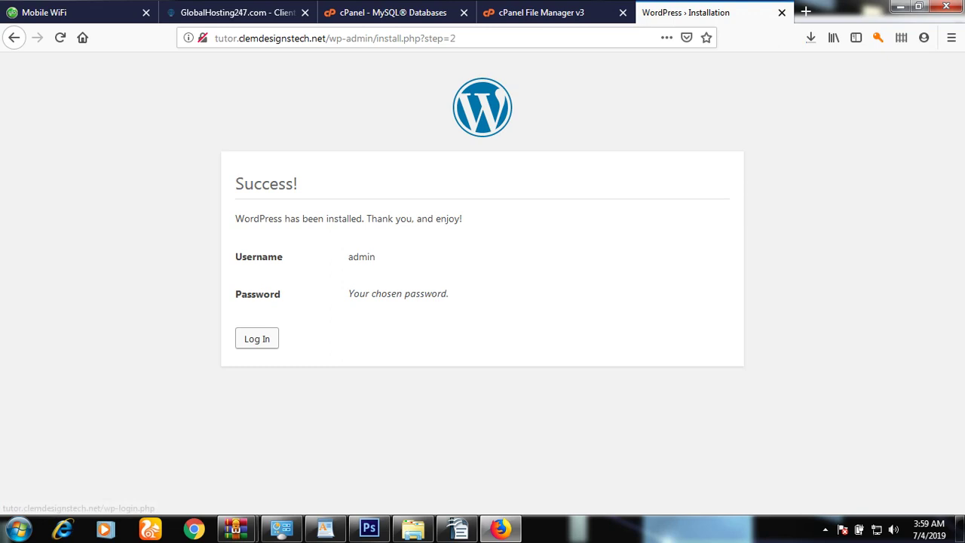
pyautogui.click(256, 338)
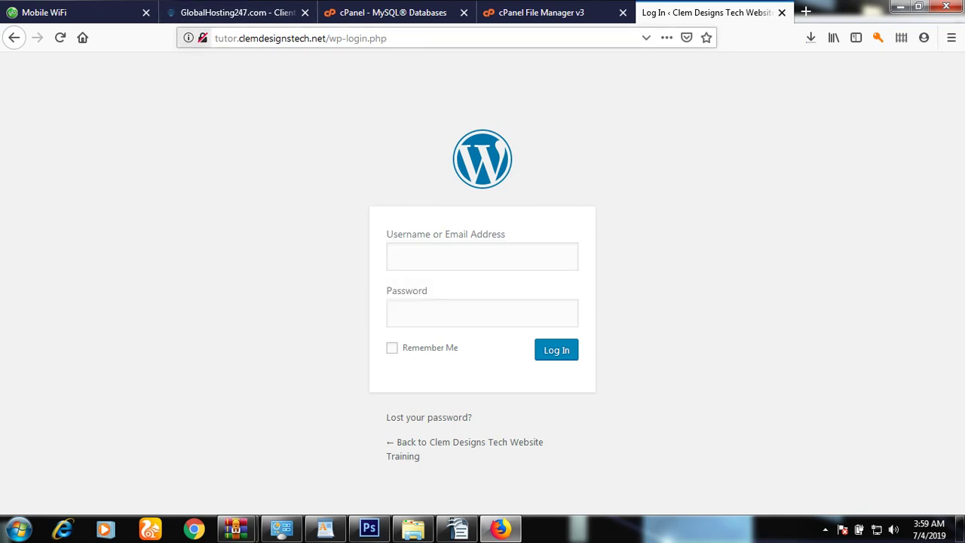
# Check the login page's connection security info, then return to cPanel's MySQL Databases tab.
pyautogui.click(189, 37)
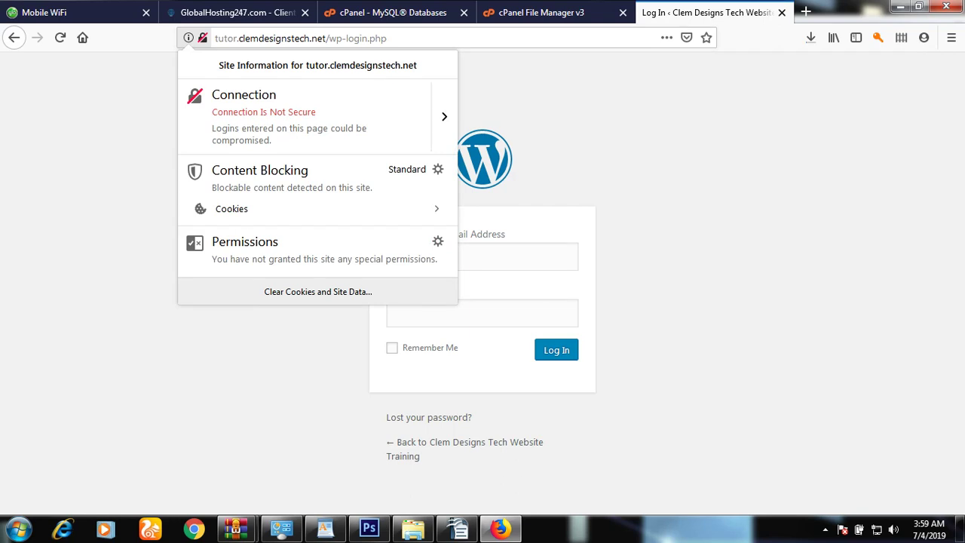
pyautogui.press('Escape')
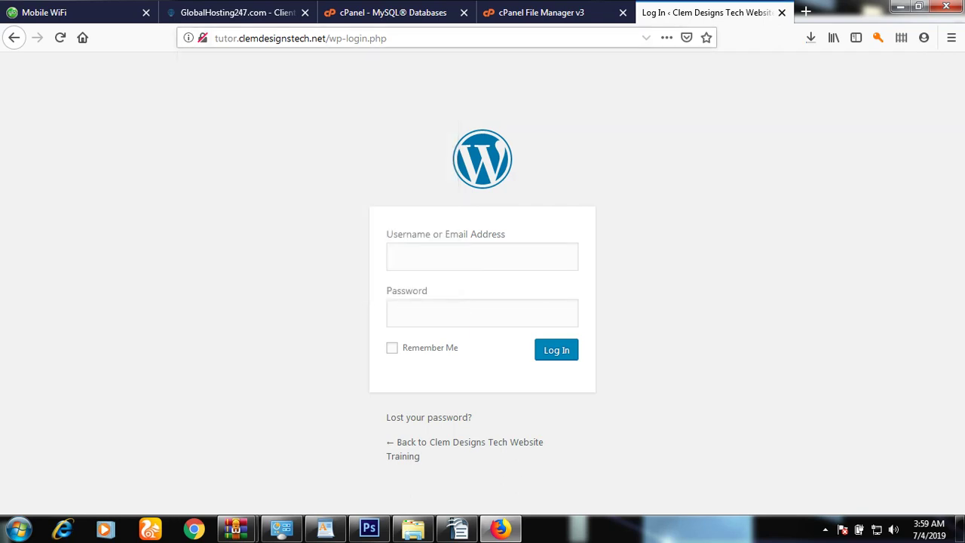
pyautogui.hotkey('ctrl', 'pageup')
pyautogui.hotkey('ctrl', 'pageup')
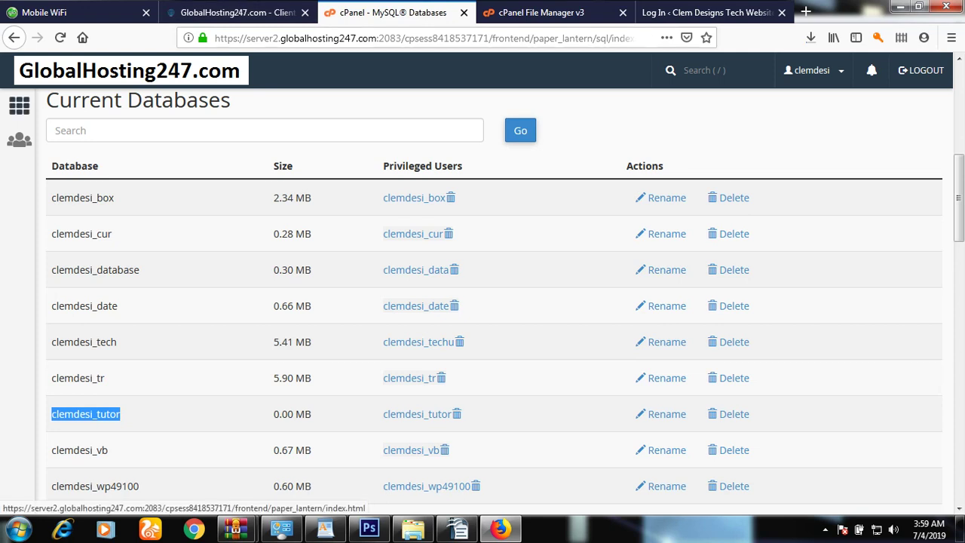
# From cPanel Home, open phpMyAdmin, expand clemdesi_tutor and browse the wp_options table rows.
pyautogui.click(19, 107)
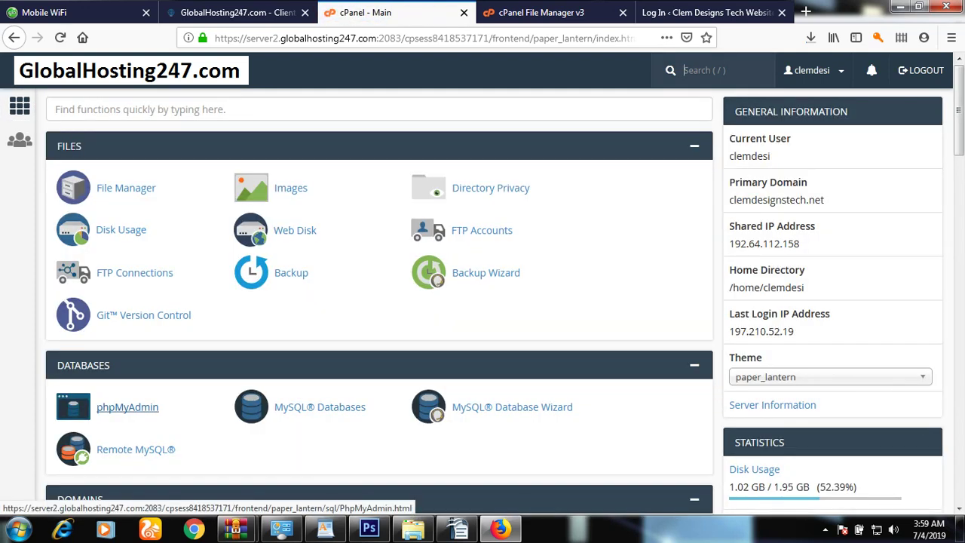
pyautogui.click(128, 407)
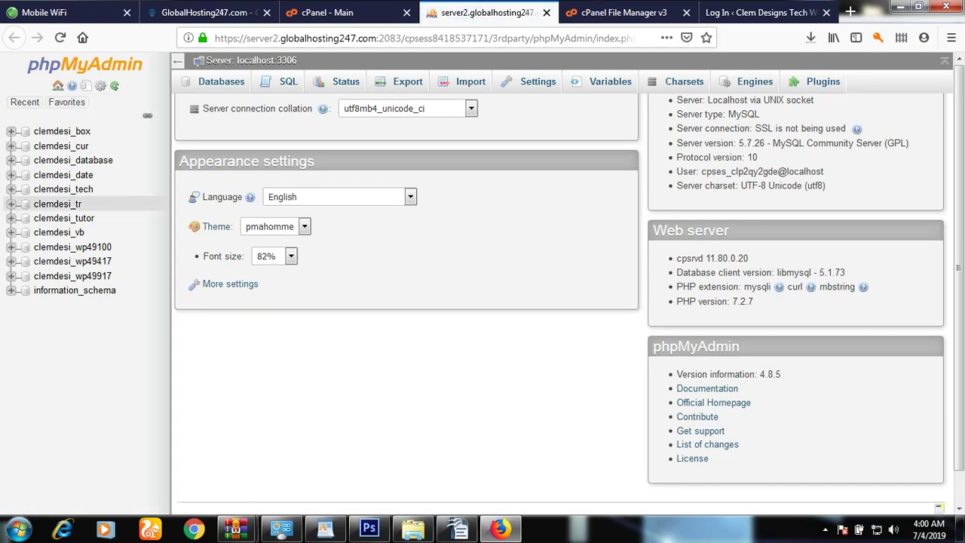
pyautogui.click(64, 218)
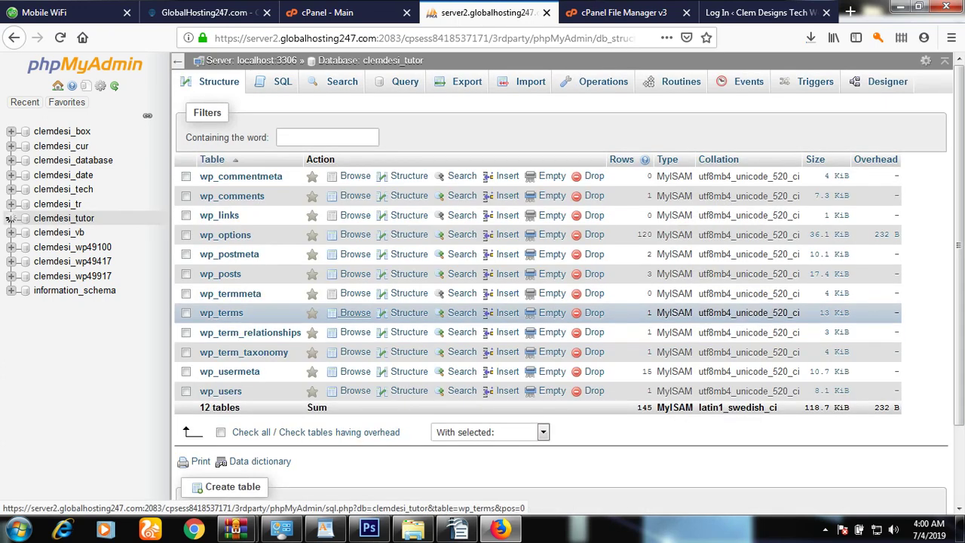
pyautogui.click(11, 218)
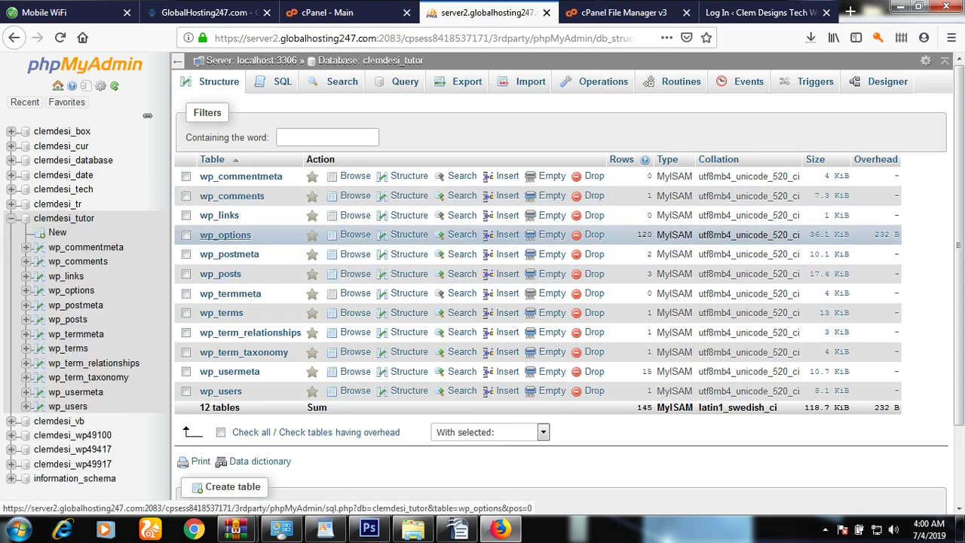
pyautogui.click(356, 234)
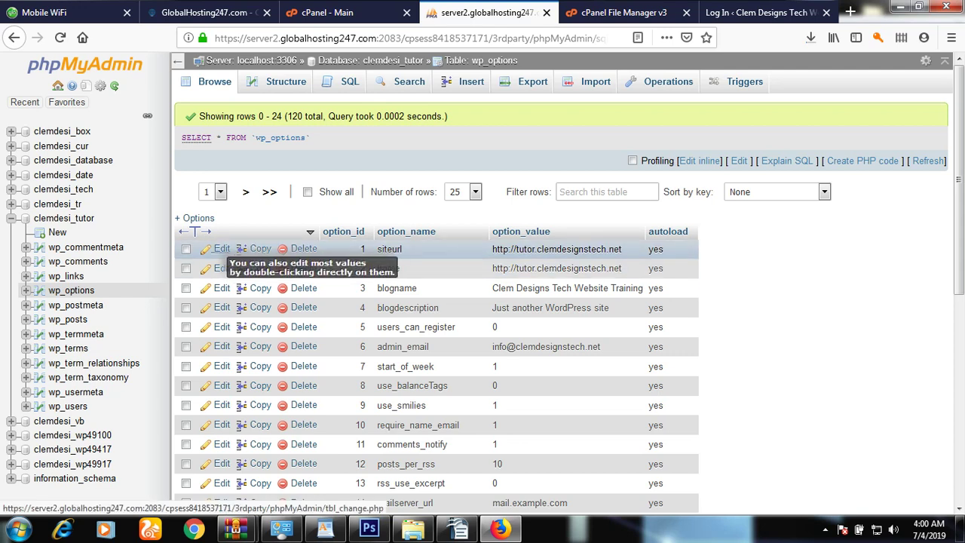
pyautogui.click(222, 250)
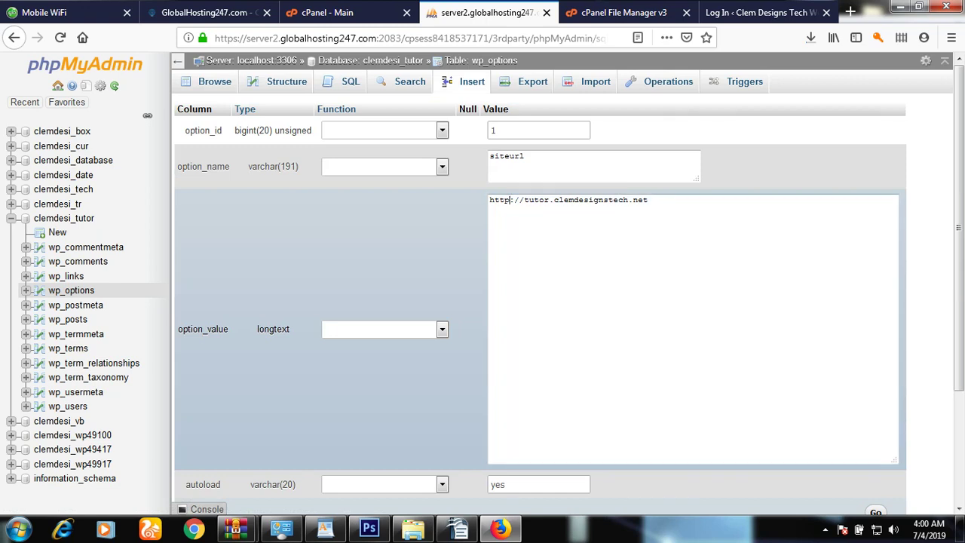
pyautogui.write('s')
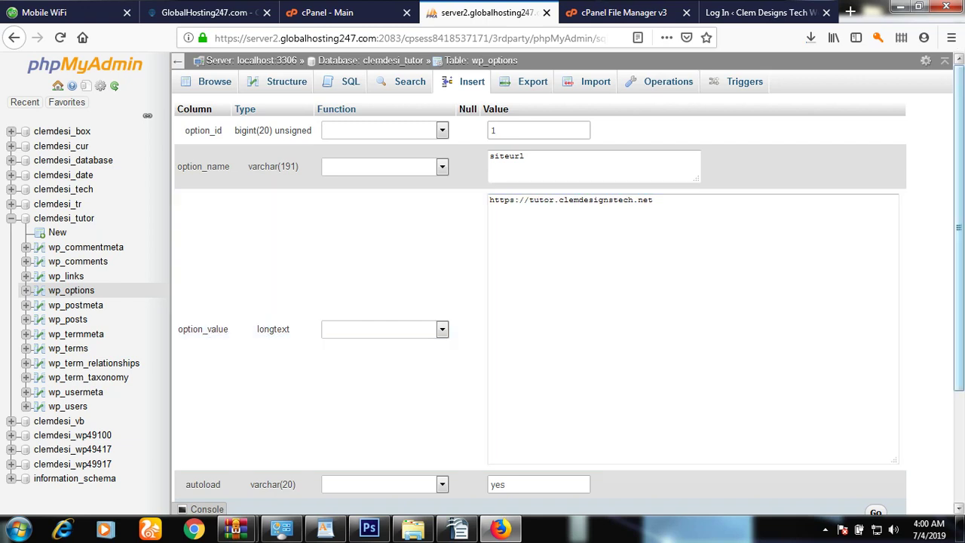
pyautogui.scroll(-3, 562, 301)
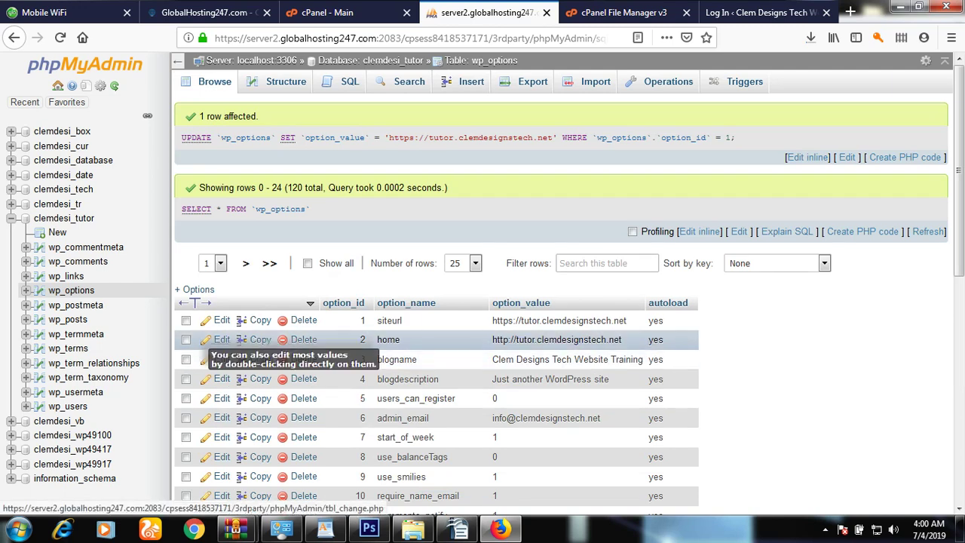
pyautogui.click(222, 340)
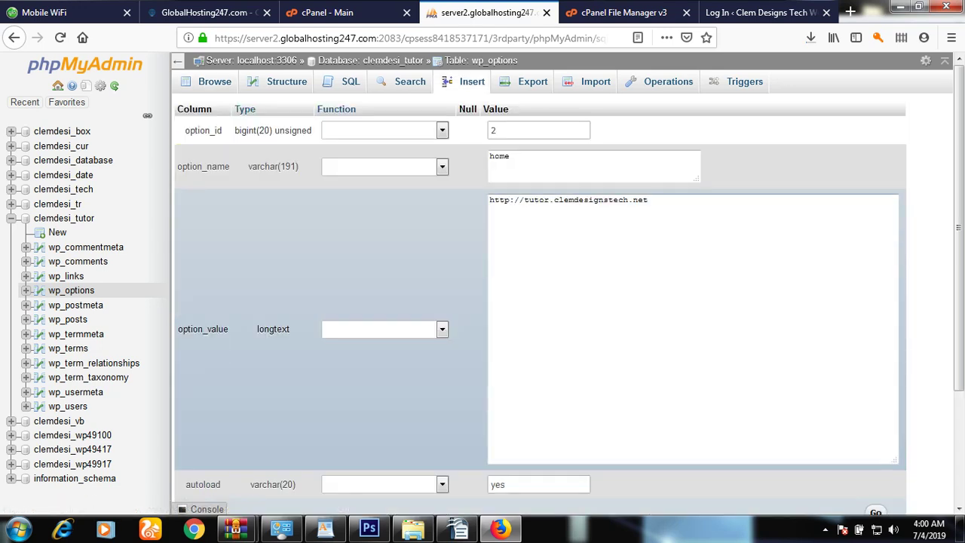
pyautogui.click(511, 200)
pyautogui.write('s')
pyautogui.scroll(-2, 566, 302)
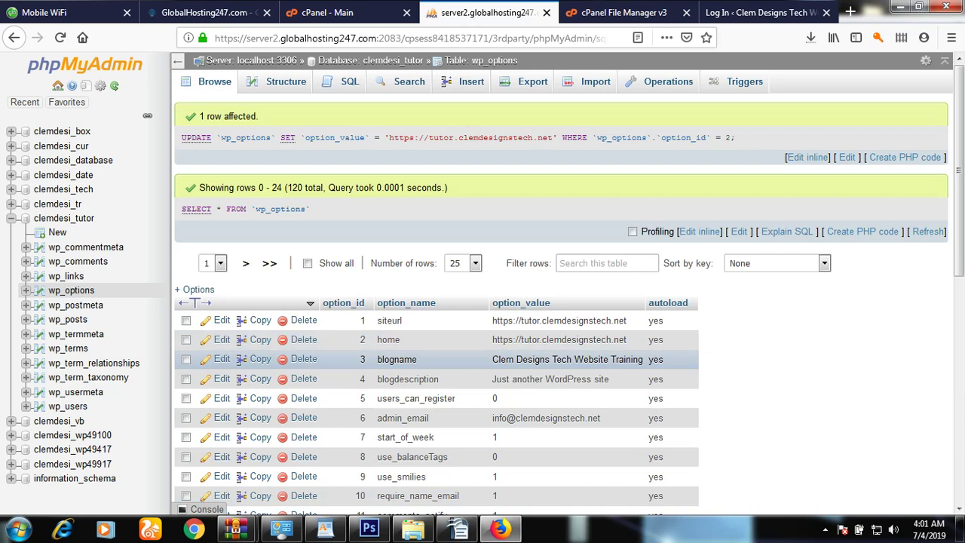
pyautogui.click(758, 12)
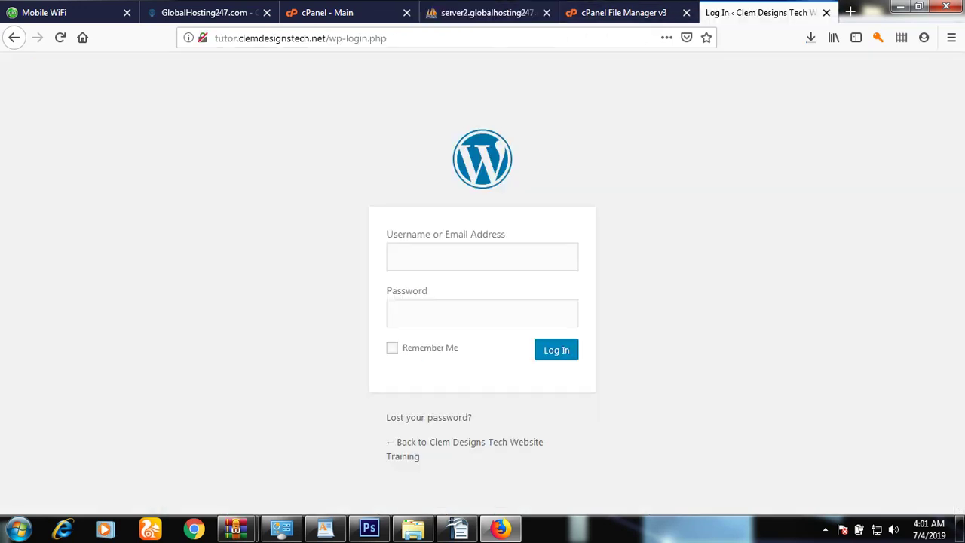
# Reload the login page over https and confirm the padlock shows a secure connection.
pyautogui.click(60, 38)
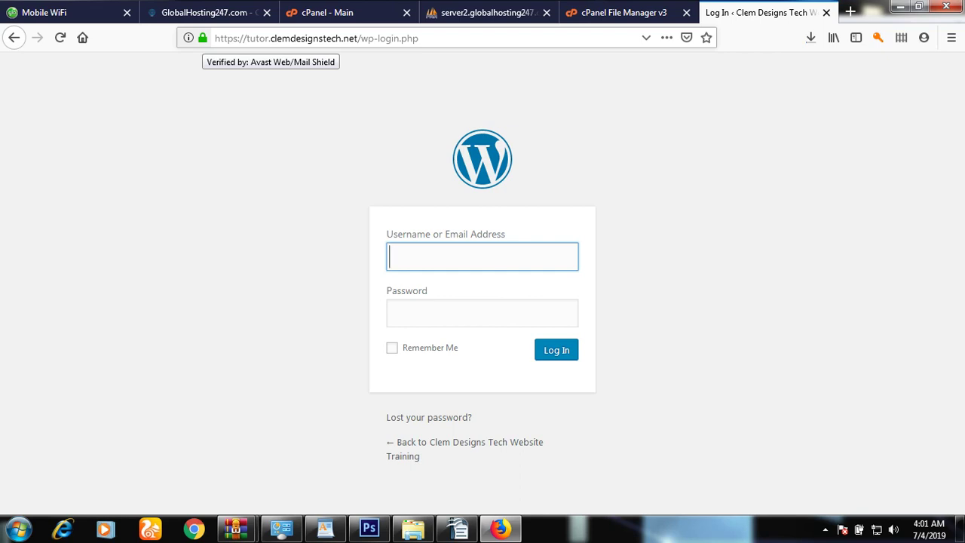
pyautogui.click(202, 38)
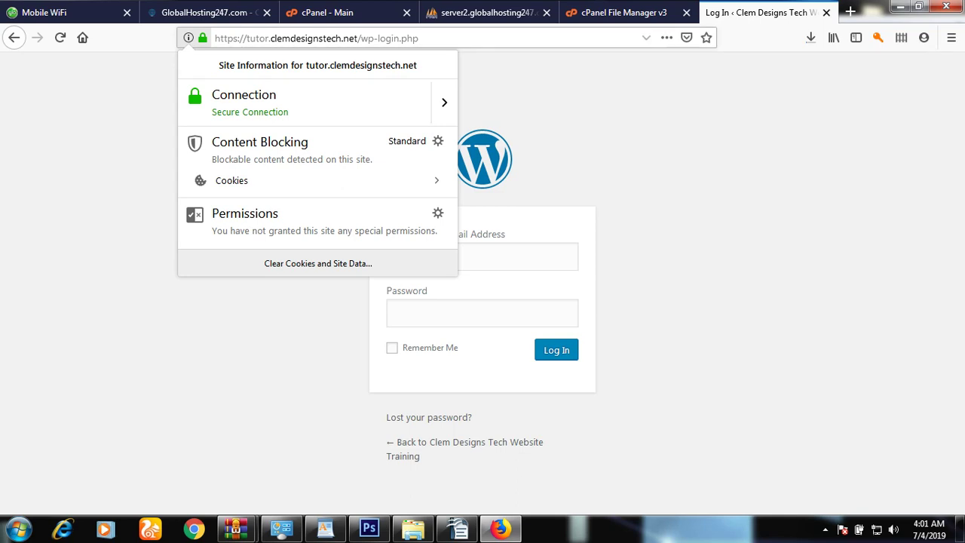
pyautogui.press('Escape')
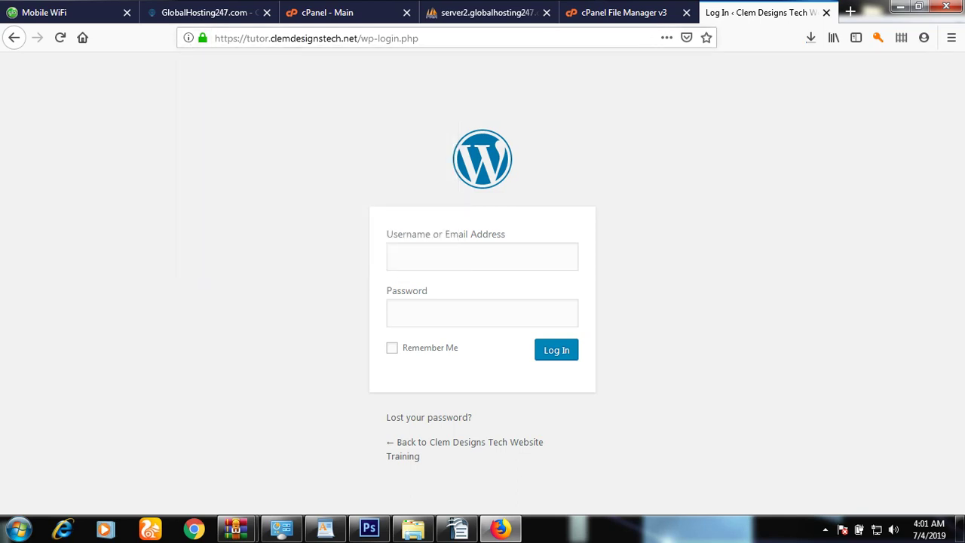
# Sign in with the suggested admin username and the account password.
pyautogui.click(483, 256)
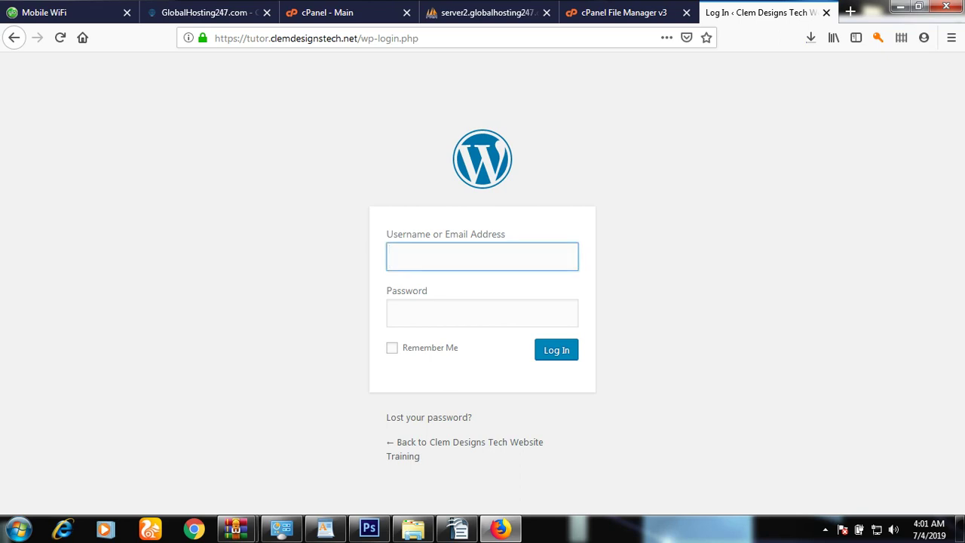
pyautogui.write('c')
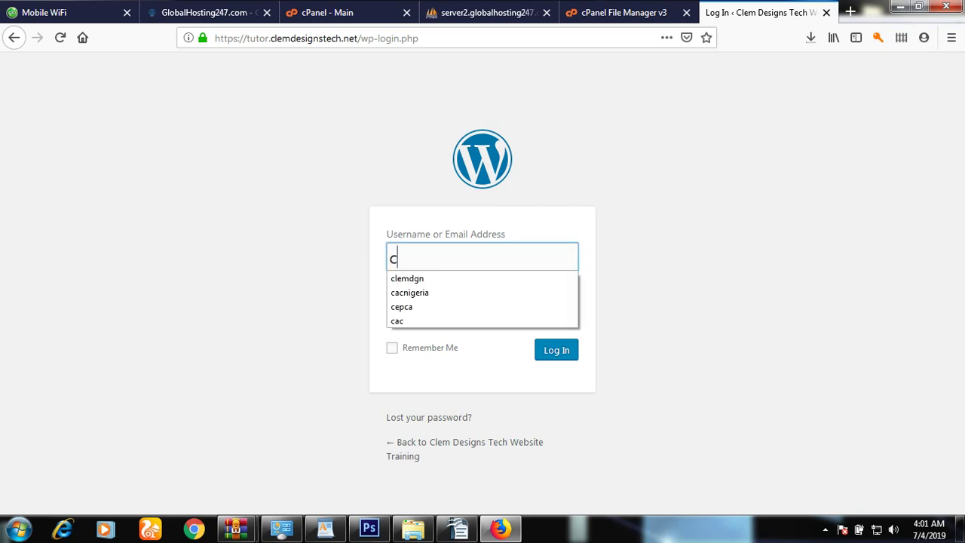
pyautogui.press('BackSpace')
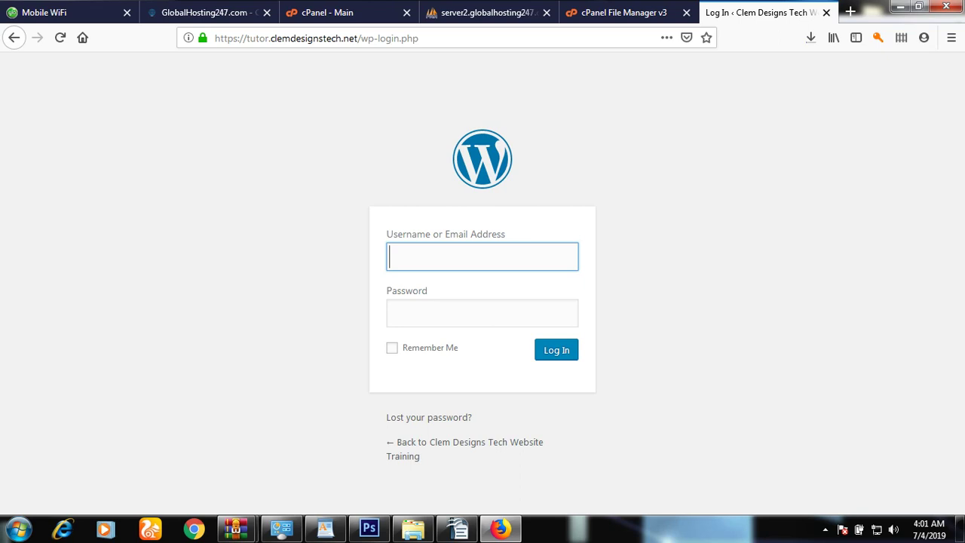
pyautogui.write('admu')
pyautogui.press('BackSpace')
pyautogui.press('Down')
pyautogui.press('Return')
pyautogui.press('Tab')
pyautogui.write('••')
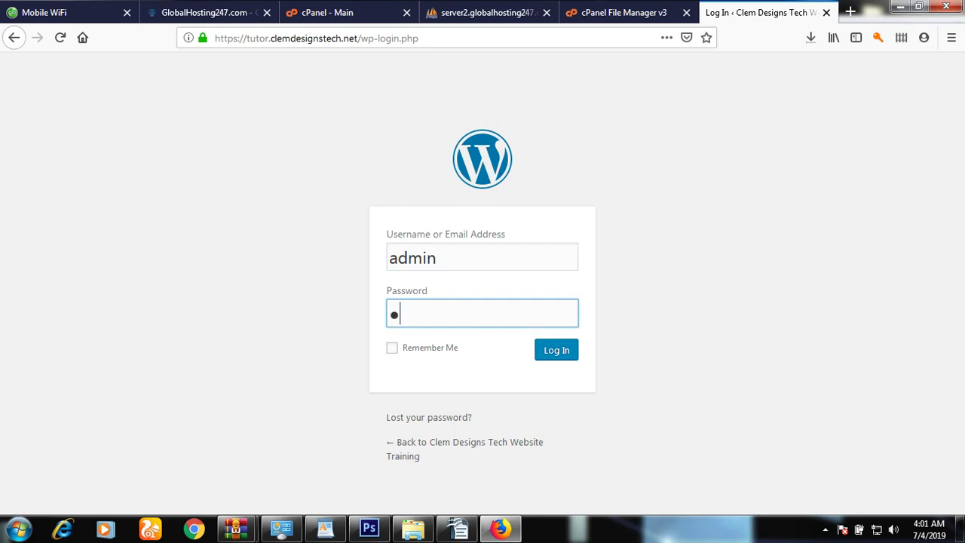
pyautogui.write('•••••••')
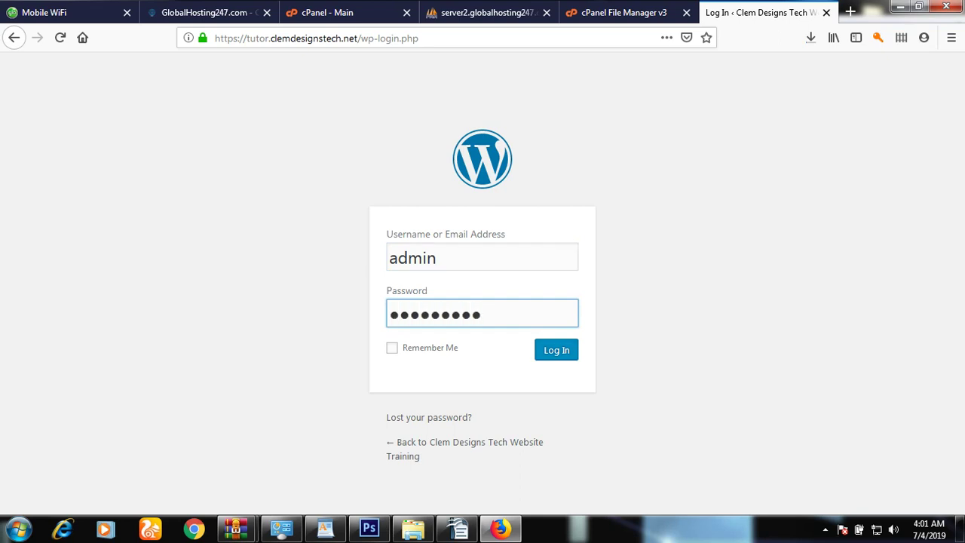
pyautogui.press('Return')
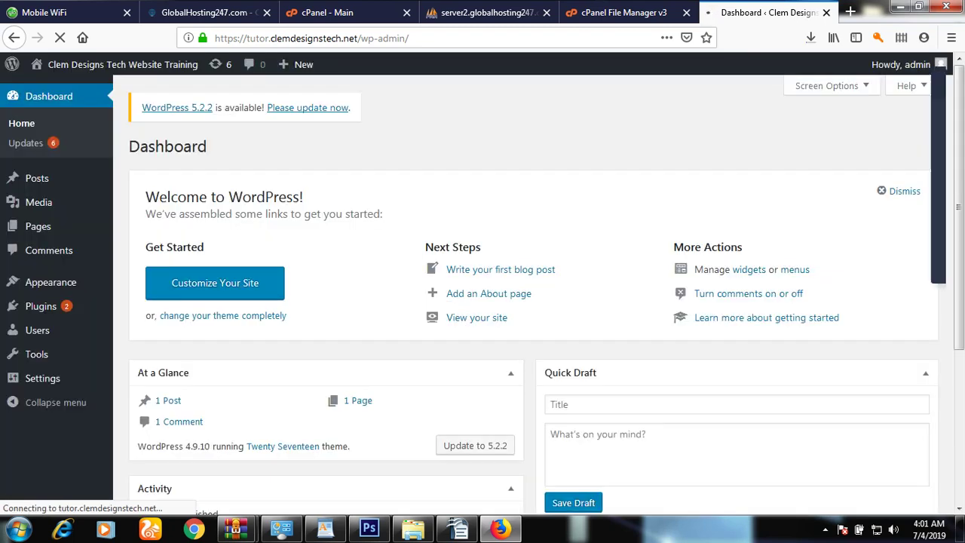
# Decline saving the login, then update all plugins (Akismet Anti-Spam, Hello Dolly) from Updates.
pyautogui.click(755, 250)
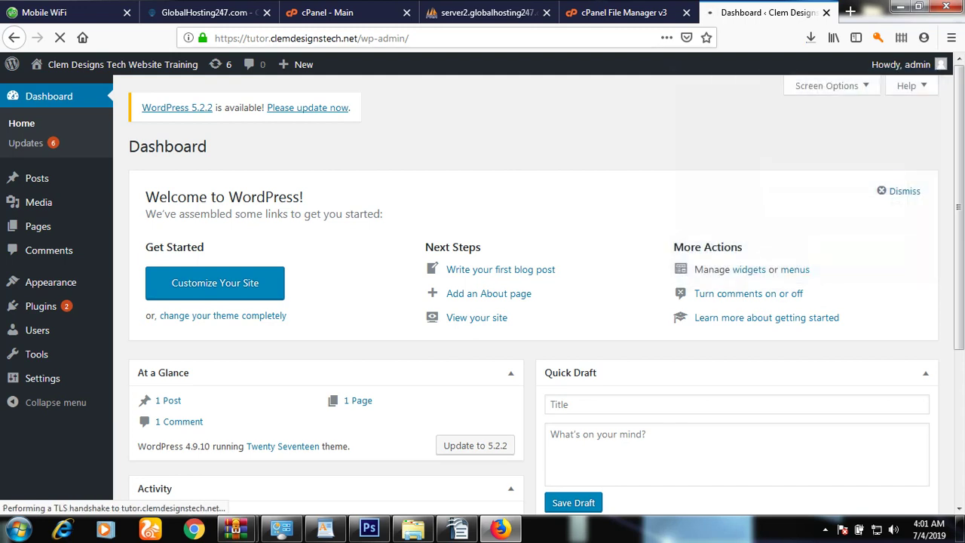
pyautogui.scroll(-3, 546, 291)
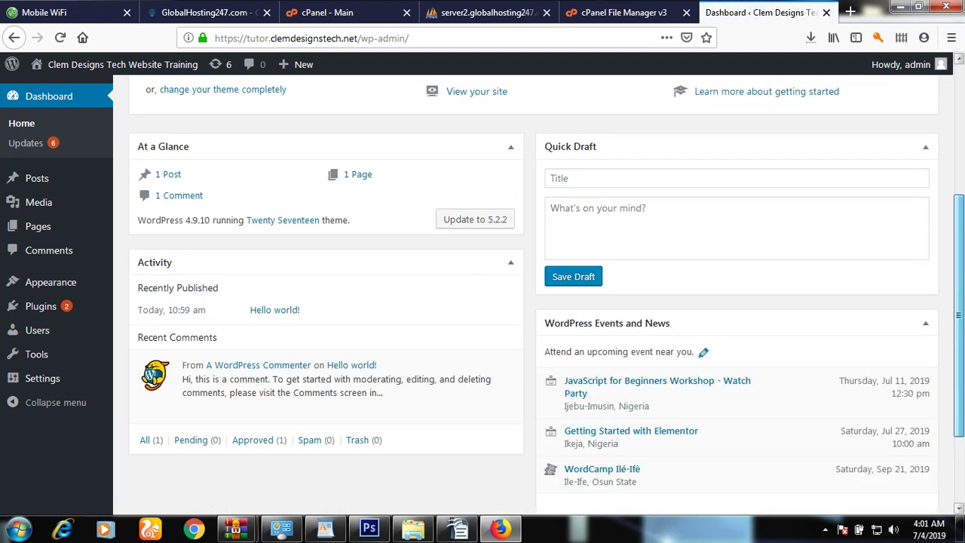
pyautogui.scroll(3, 547, 291)
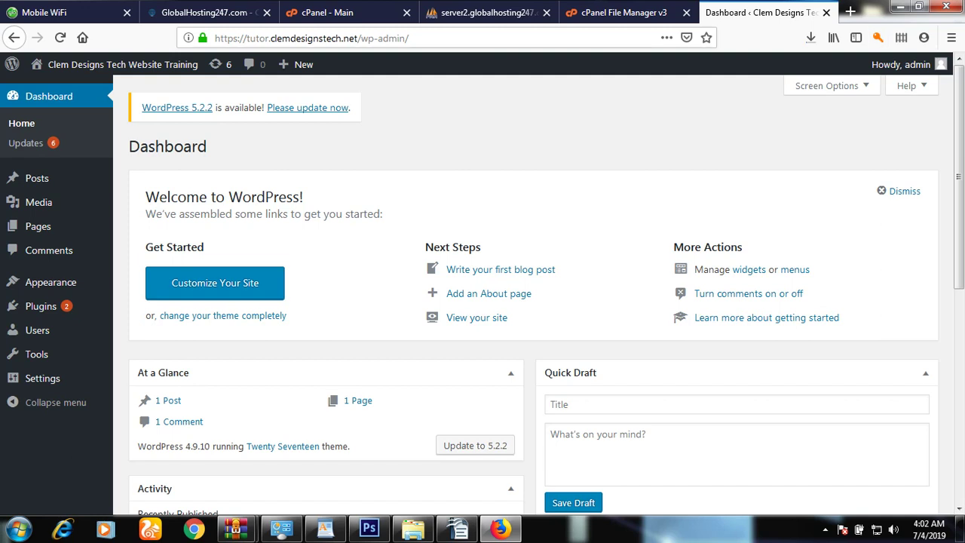
pyautogui.click(25, 143)
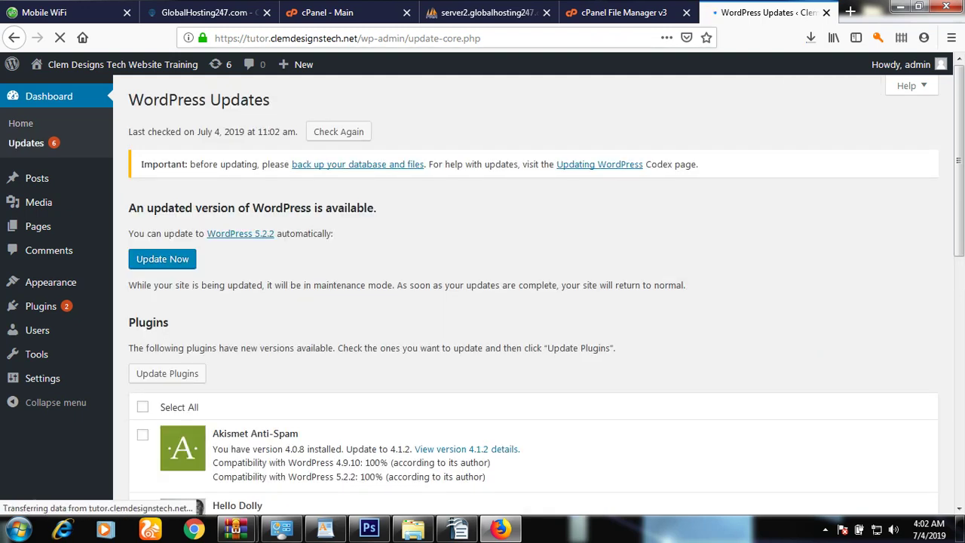
pyautogui.scroll(-9, 528, 294)
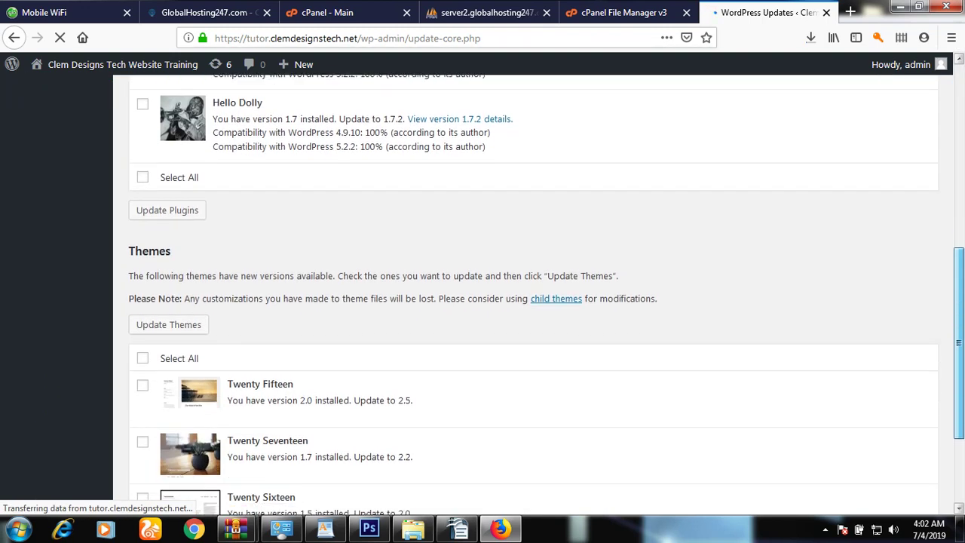
pyautogui.scroll(-2, 528, 294)
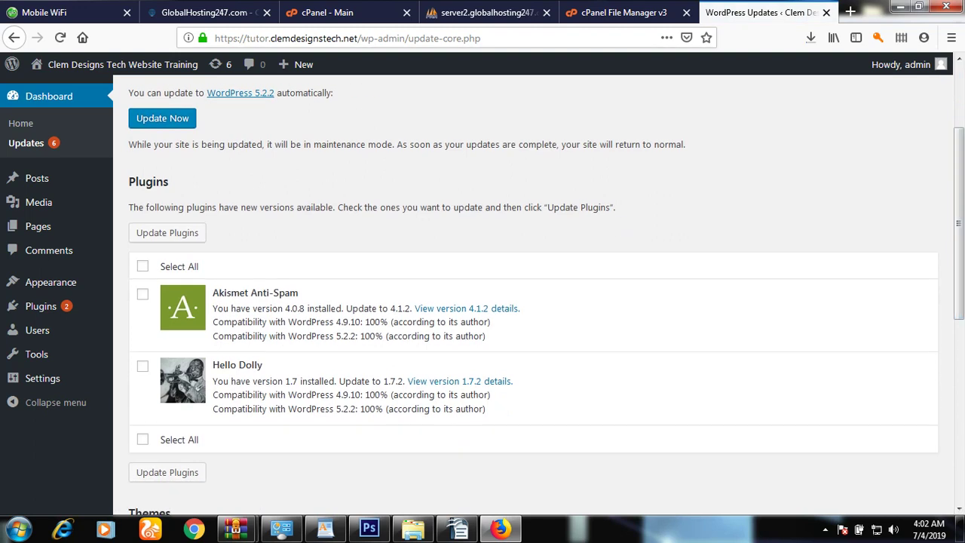
pyautogui.click(143, 266)
pyautogui.click(167, 472)
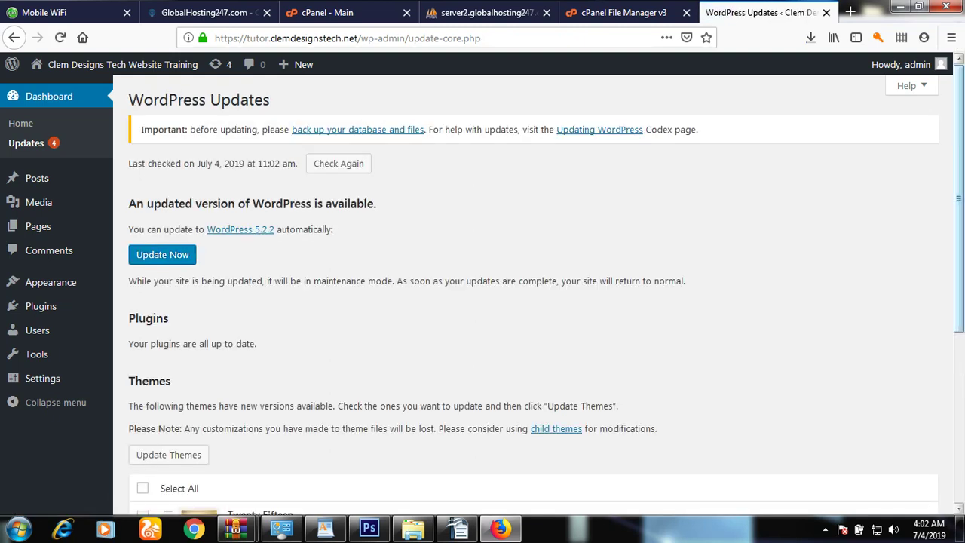
# Update all three themes and go back to the Dashboard home.
pyautogui.scroll(-4, 534, 296)
pyautogui.click(142, 220)
pyautogui.click(168, 449)
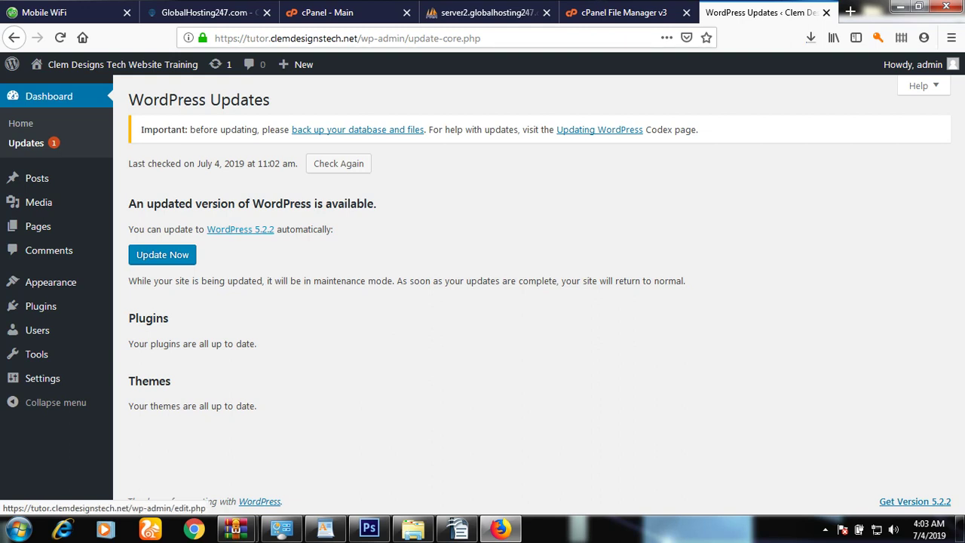
pyautogui.click(49, 96)
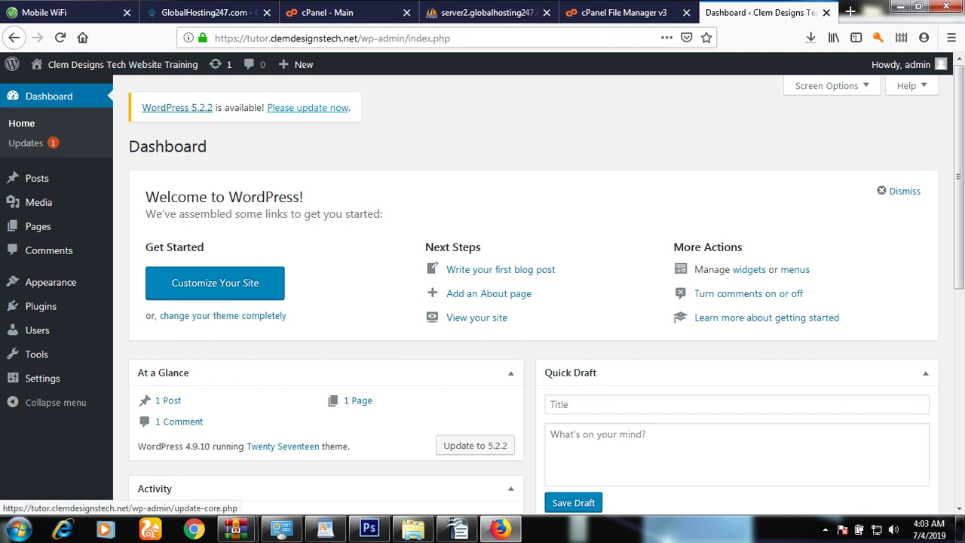
# Use Visit Site in the admin bar to load the Clem Designs Tech front page over https.
pyautogui.scroll(-1, 533, 286)
pyautogui.scroll(-5, 534, 291)
pyautogui.scroll(4, 533, 291)
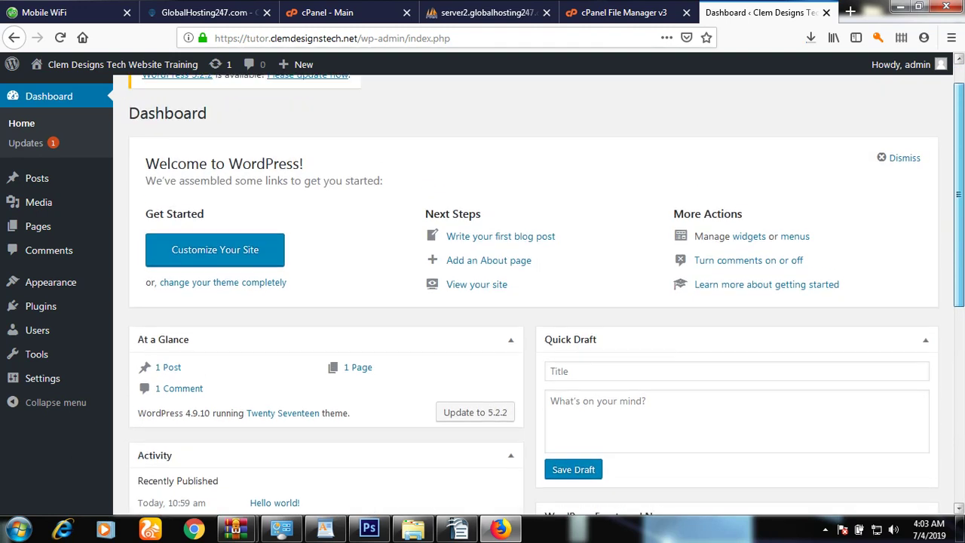
pyautogui.hotkey('ctrl', 'shift', 'Tab')
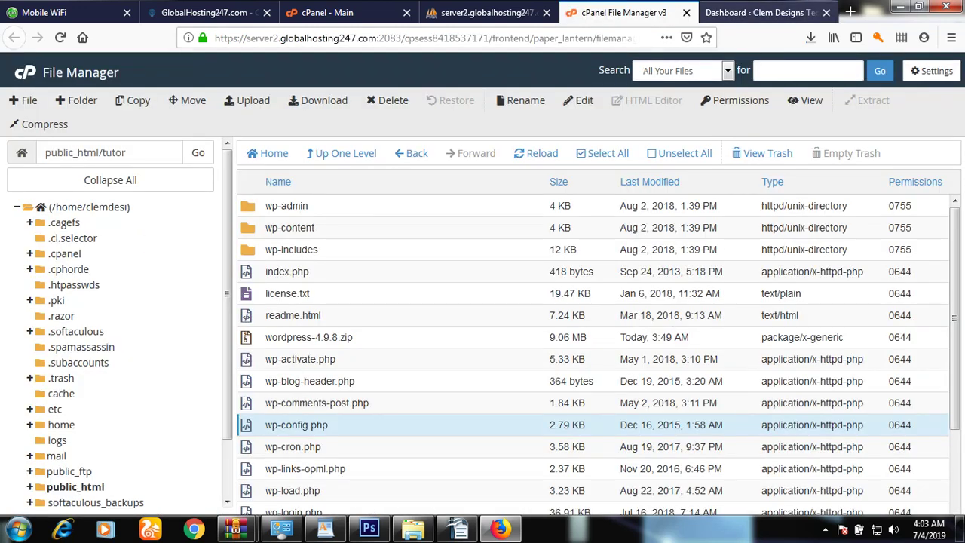
pyautogui.hotkey('ctrl', 'Tab')
pyautogui.moveTo(120, 64)
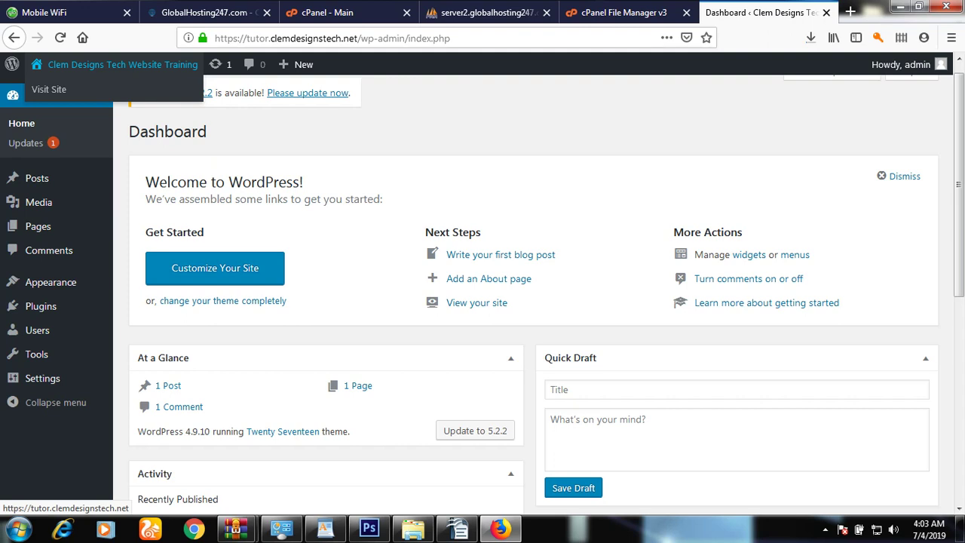
pyautogui.click(48, 89)
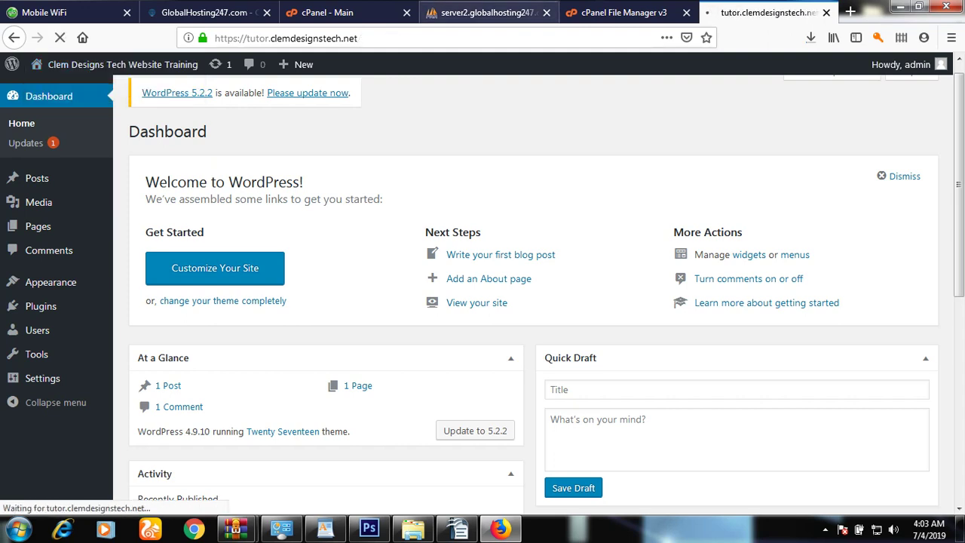
pyautogui.hotkey('ctrl', 'pageup')
pyautogui.hotkey('ctrl', 'pagedown')
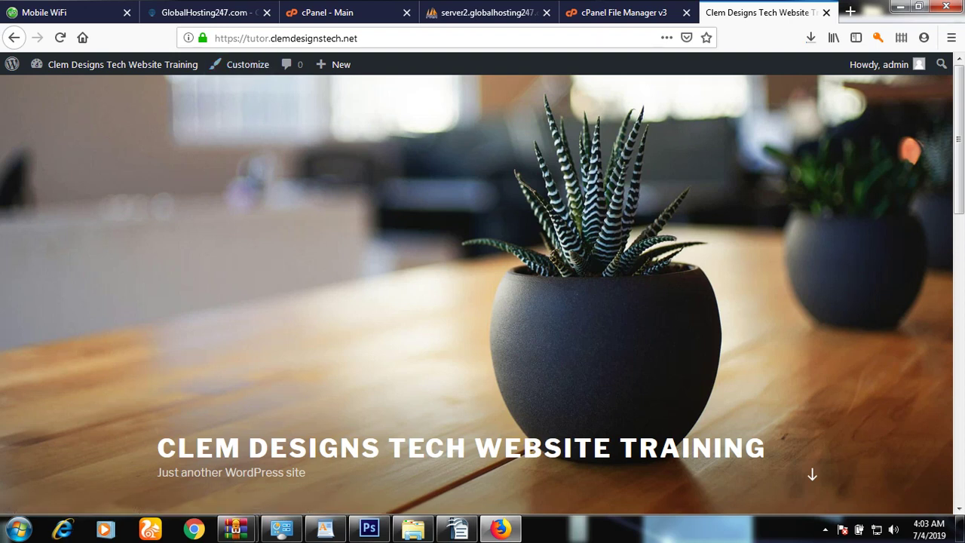
# Scroll through the front page posts, then return to the Dashboard via the admin bar.
pyautogui.scroll(-15, 483, 294)
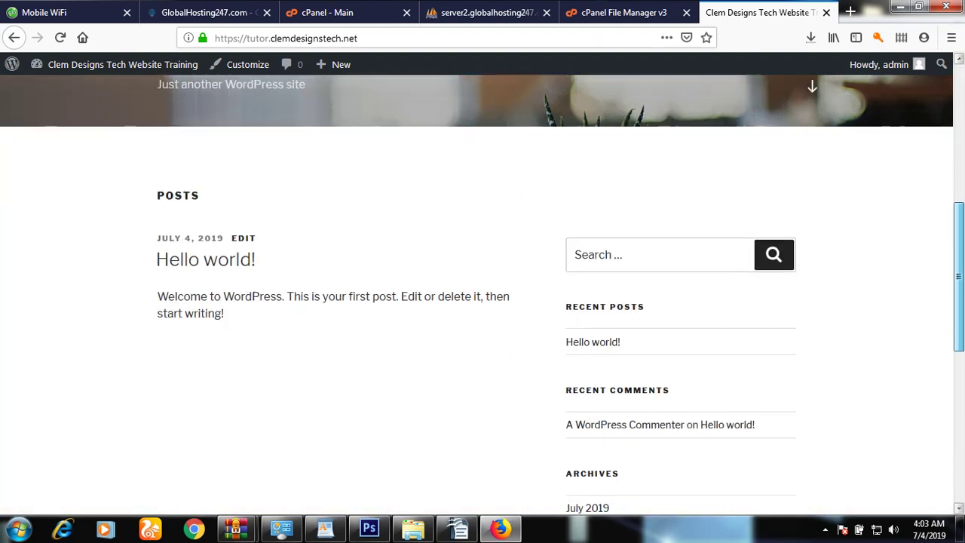
pyautogui.scroll(15, 482, 294)
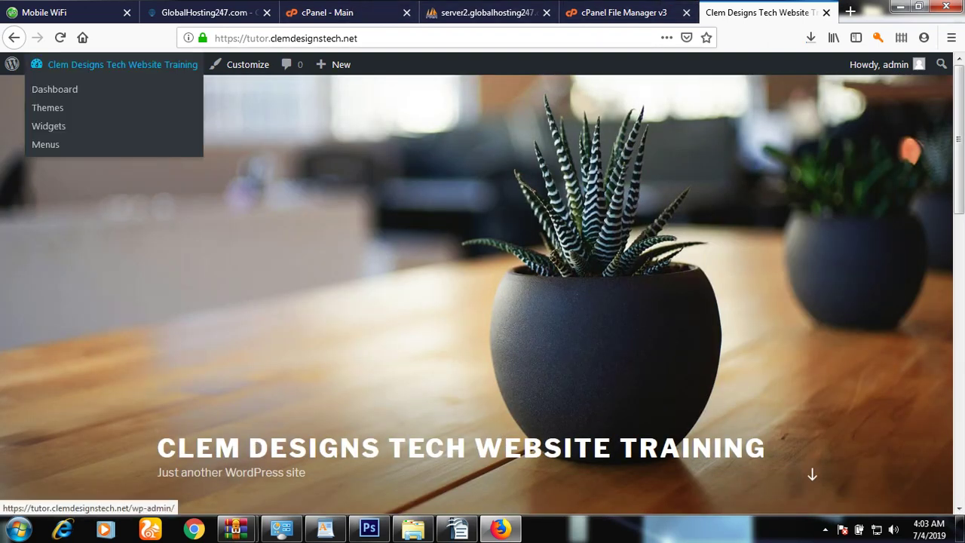
pyautogui.scroll(-15, 482, 294)
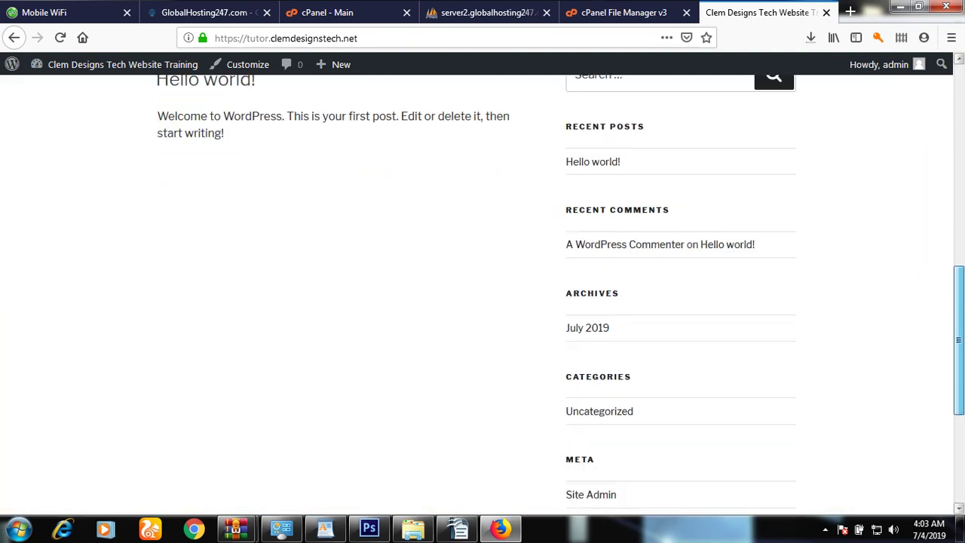
pyautogui.scroll(13, 483, 294)
pyautogui.scroll(-13, 483, 294)
pyautogui.scroll(14, 483, 294)
pyautogui.scroll(2, 483, 294)
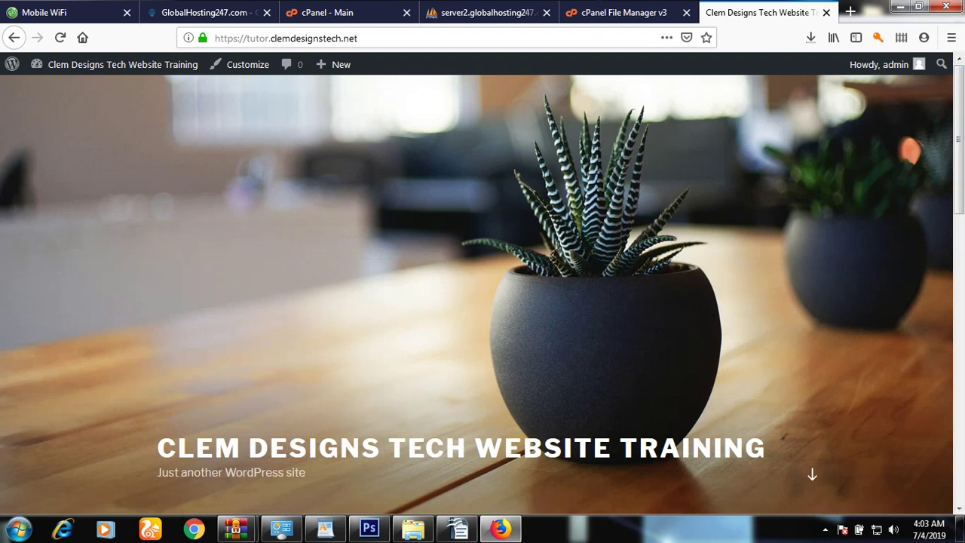
pyautogui.moveTo(113, 64)
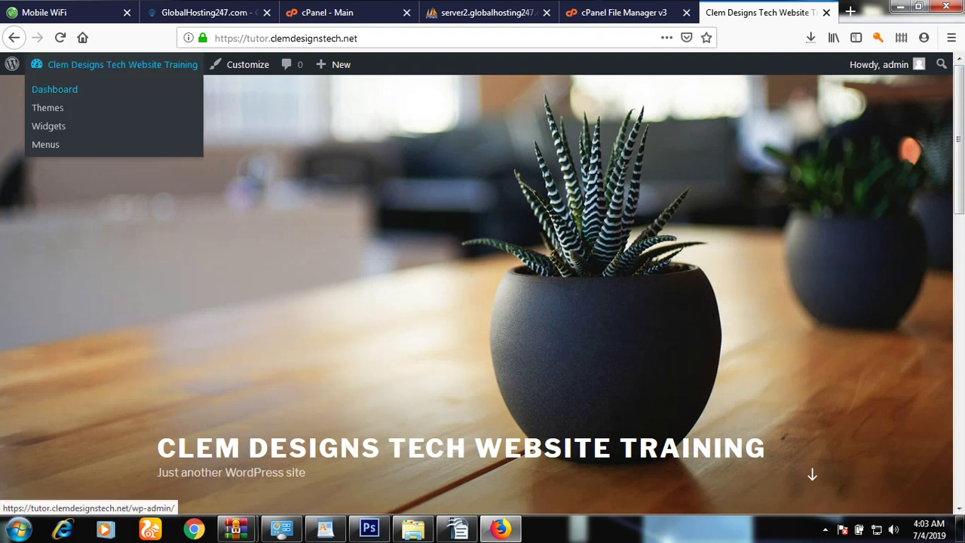
pyautogui.click(54, 89)
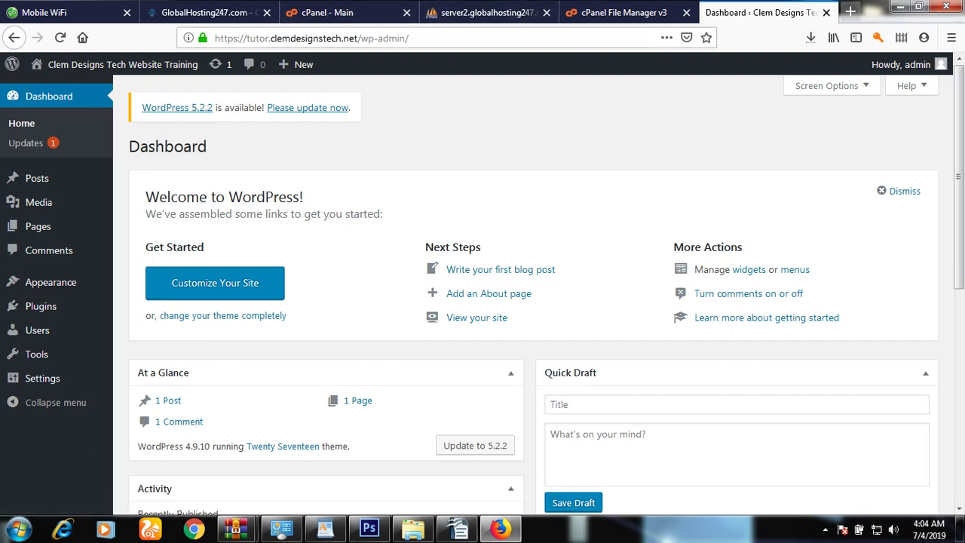
# Load tutor.clemdesignstech.net in a new Firefox tab.
pyautogui.hotkey('ctrl', 't')
pyautogui.write('tur')
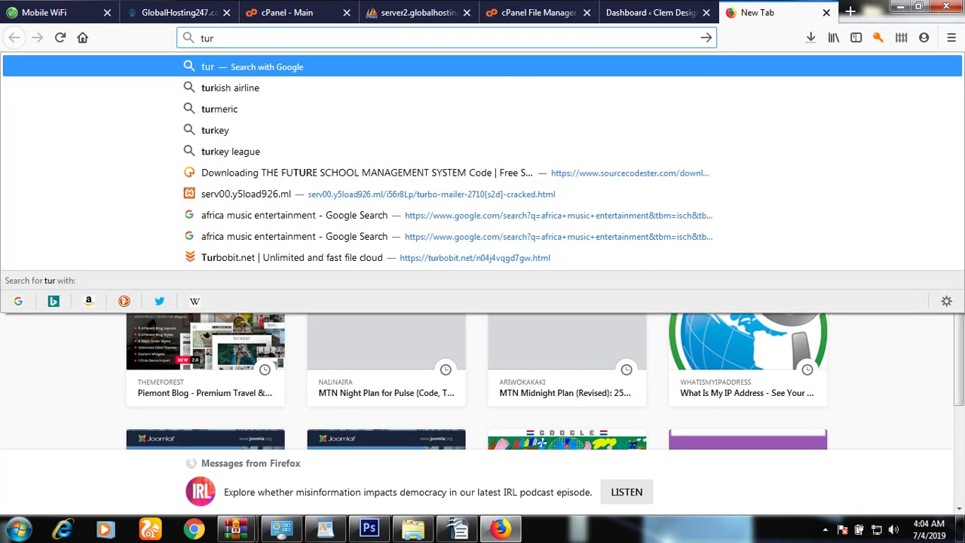
pyautogui.press('BackSpace')
pyautogui.write('to')
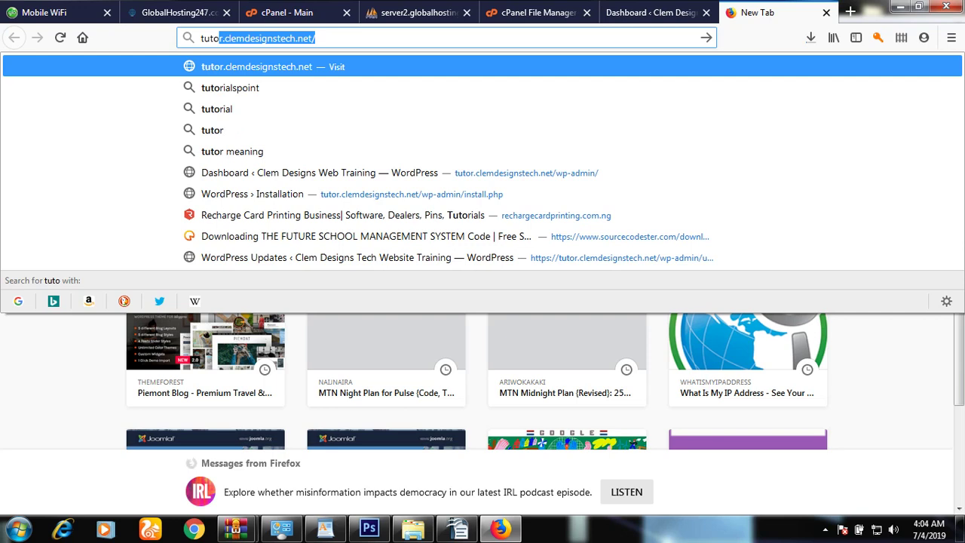
pyautogui.press('Return')
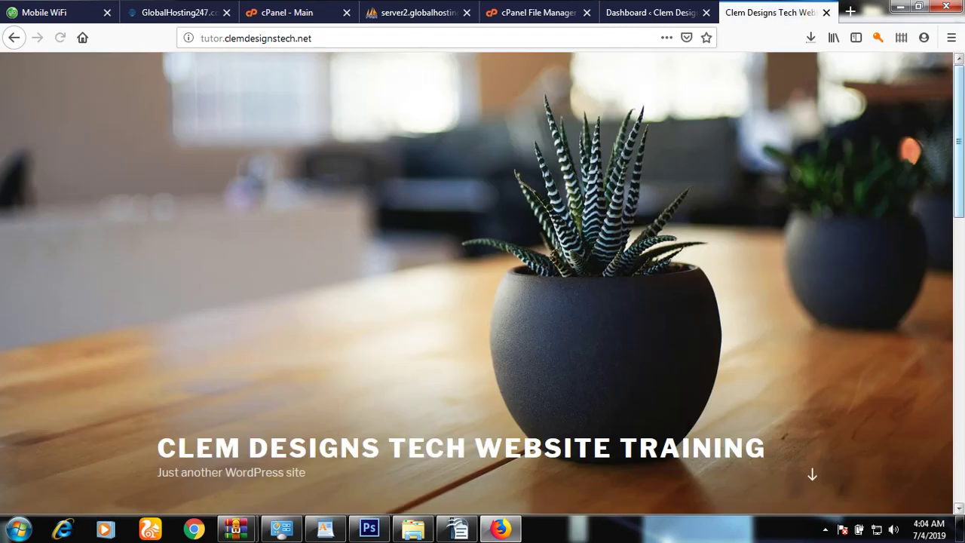
# Check the page bottom and top, then move the tab ahead of the Dashboard tab.
pyautogui.press('End')
pyautogui.press('Home')
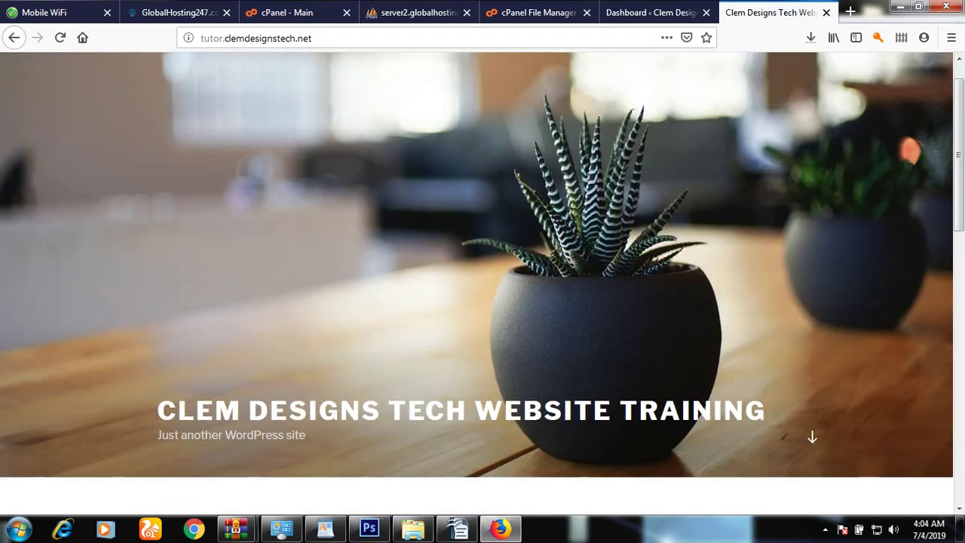
pyautogui.moveTo(769, 12); pyautogui.dragTo(648, 12)
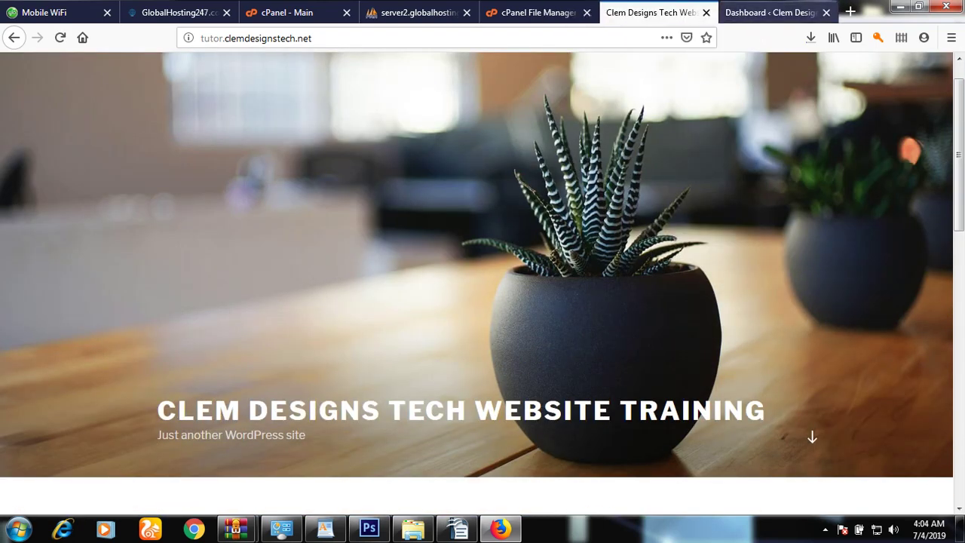
# View Appearance > Themes with its three themes and Twenty Seventeen active, then open a blank tab.
pyautogui.click(770, 12)
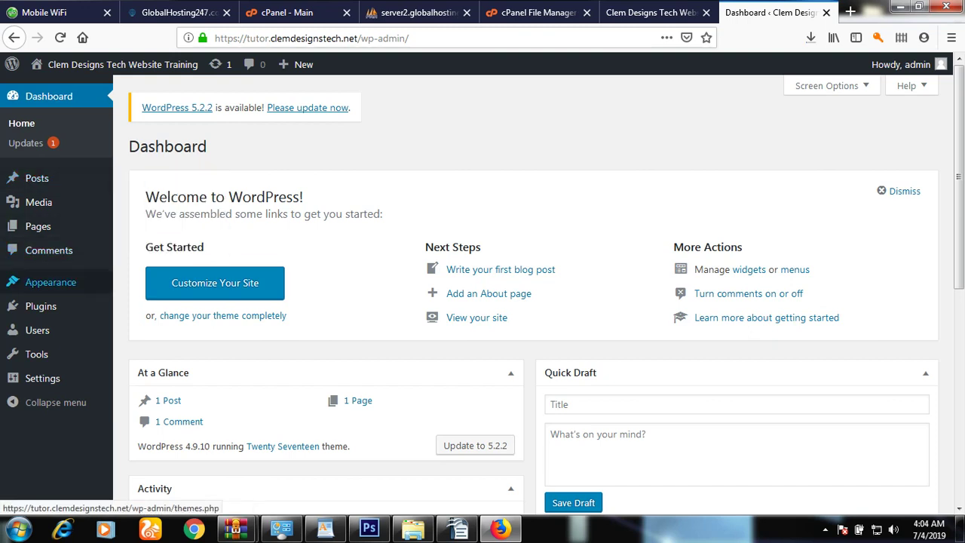
pyautogui.moveTo(50, 282)
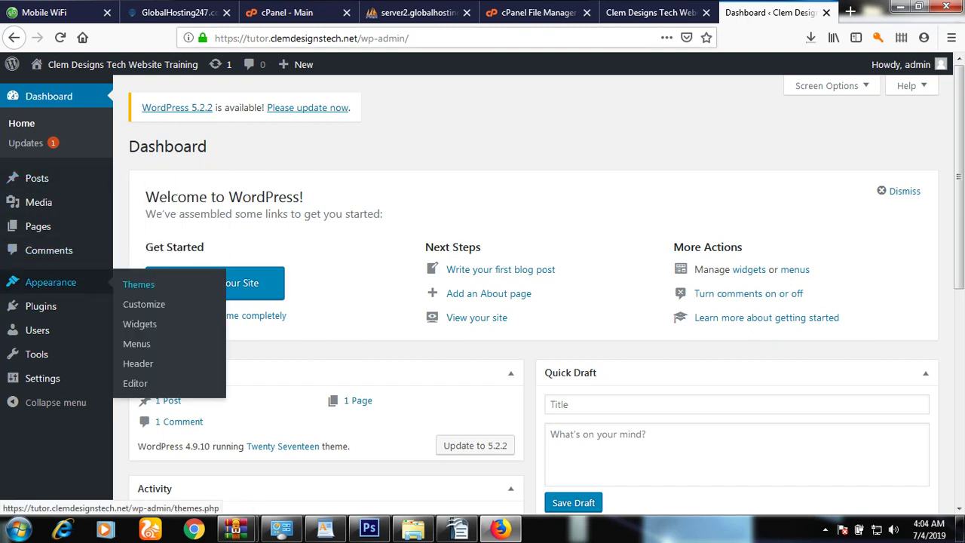
pyautogui.click(139, 285)
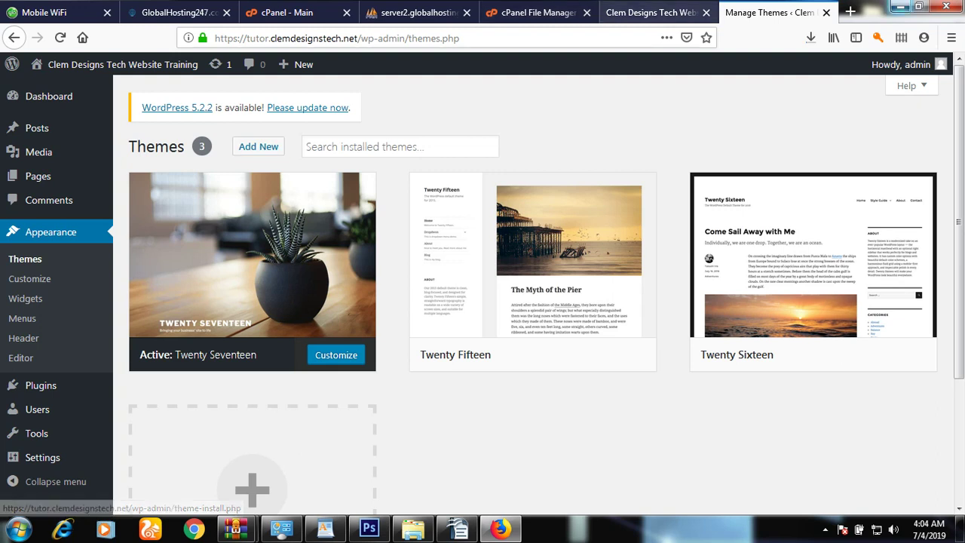
pyautogui.moveTo(532, 257)
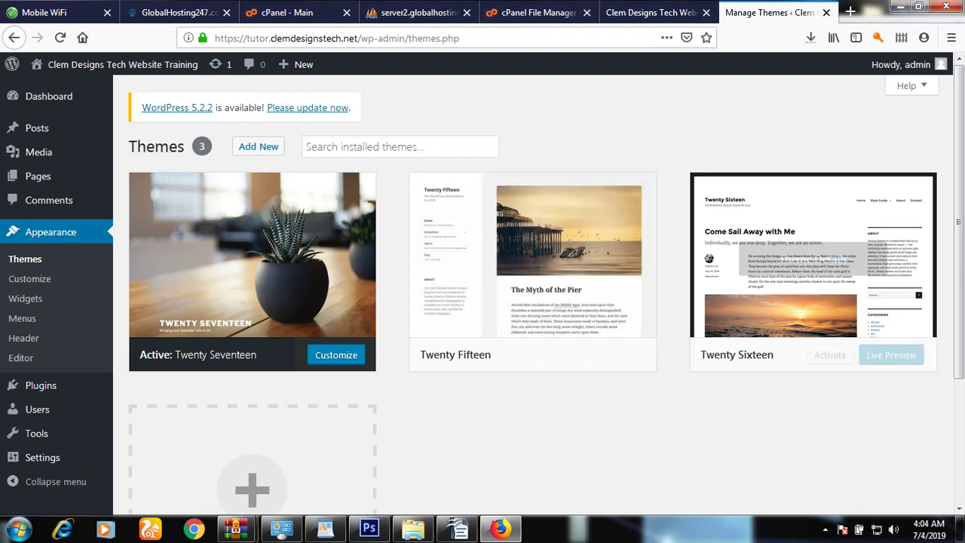
pyautogui.moveTo(813, 259)
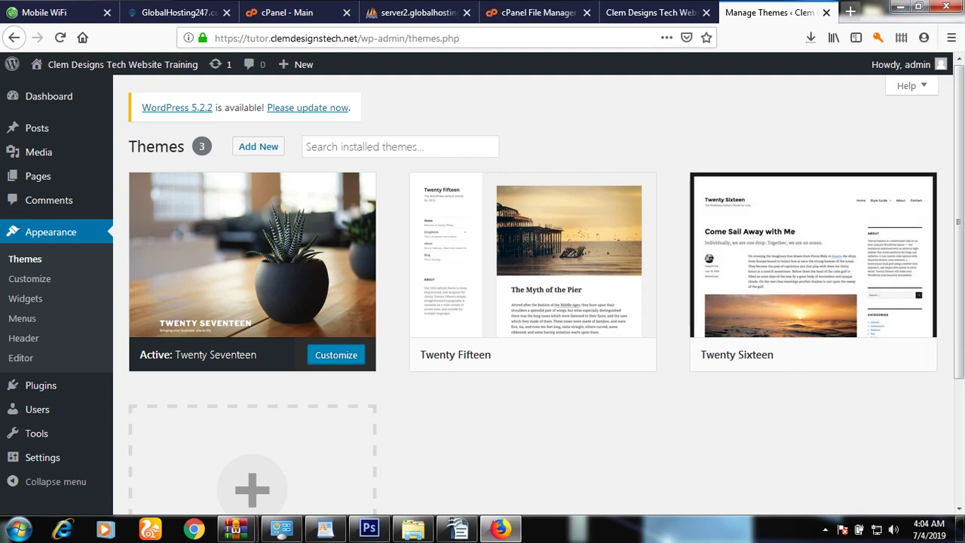
pyautogui.click(851, 12)
pyautogui.click(253, 91)
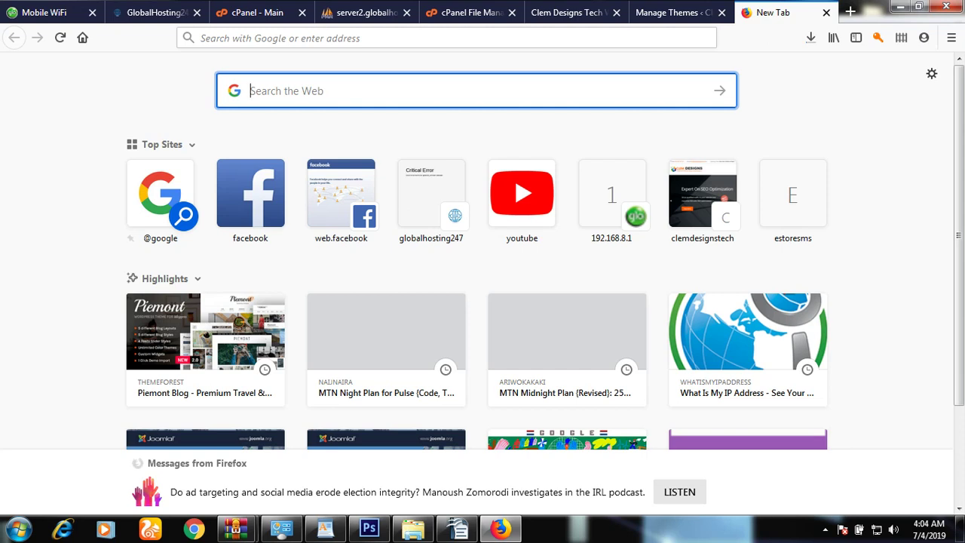
# Load codecanyon.net in the new tab and select its address text.
pyautogui.click(199, 38)
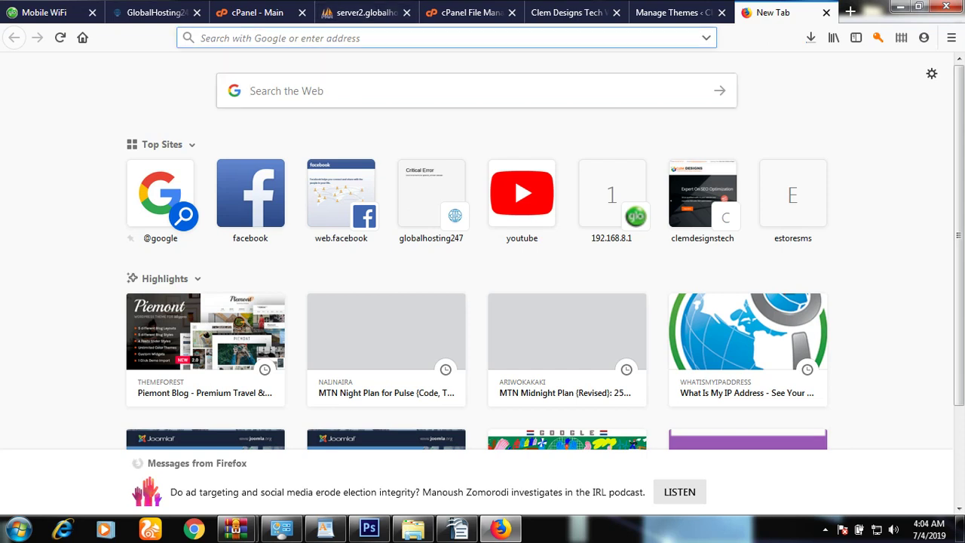
pyautogui.write('co')
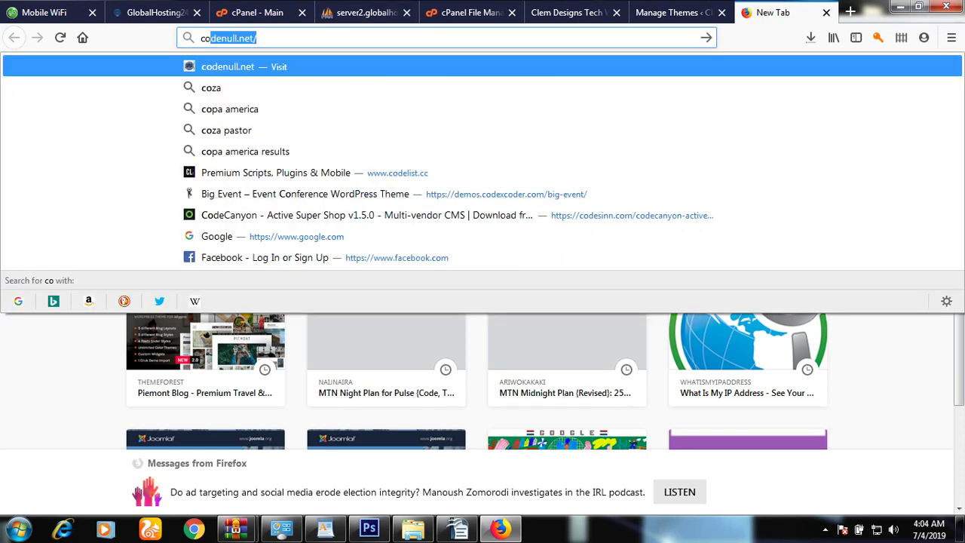
pyautogui.press('BackSpace')
pyautogui.write('decanyon')
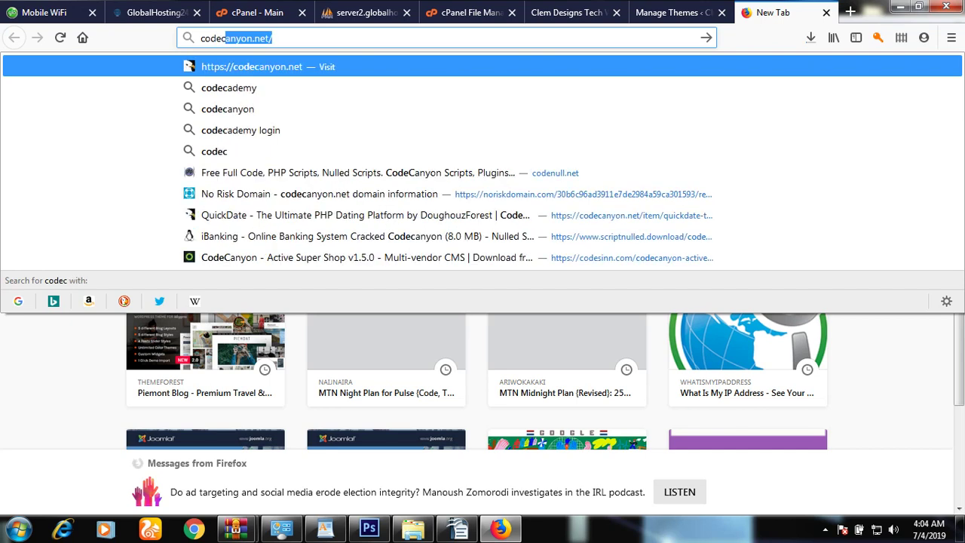
pyautogui.press('Return')
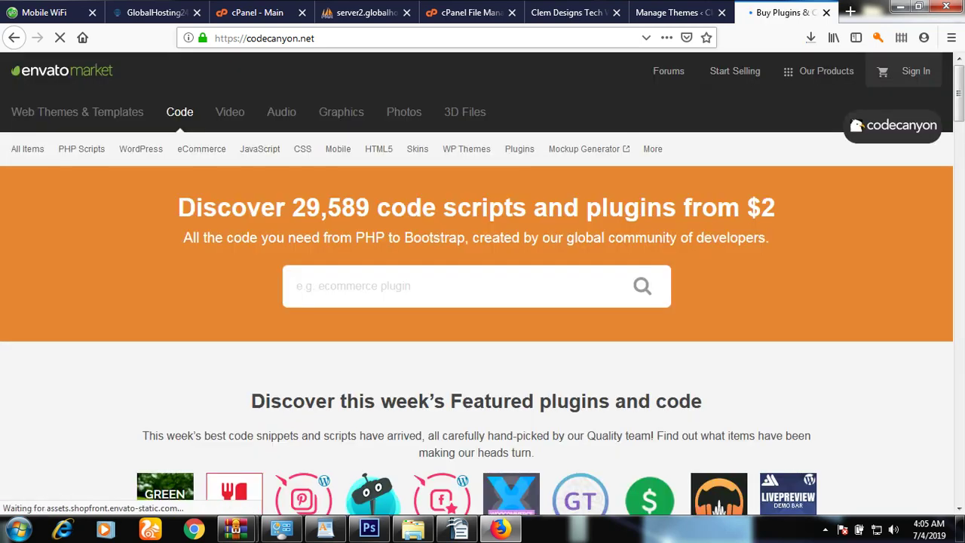
pyautogui.moveTo(316, 38); pyautogui.dragTo(215, 37)
pyautogui.hotkey('ctrl', 'c')
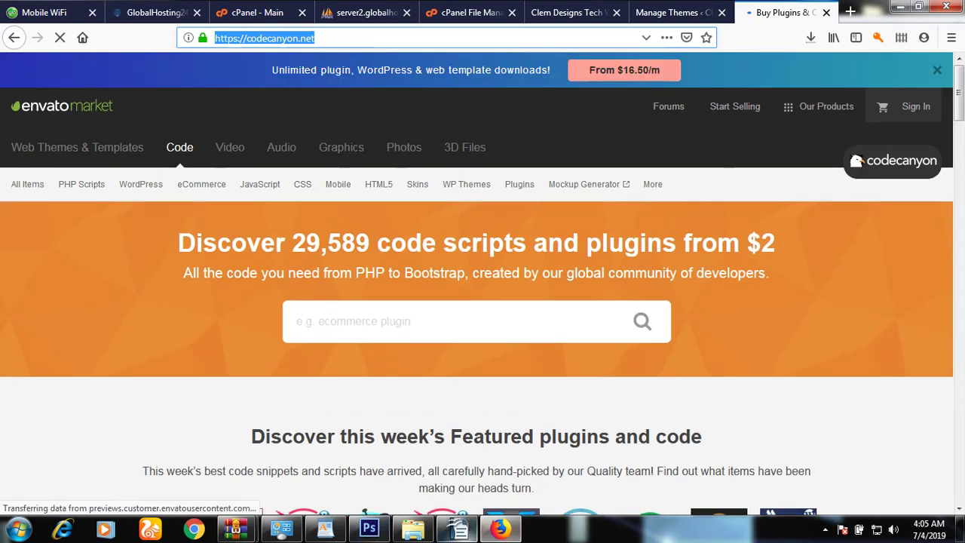
pyautogui.moveTo(458, 529)
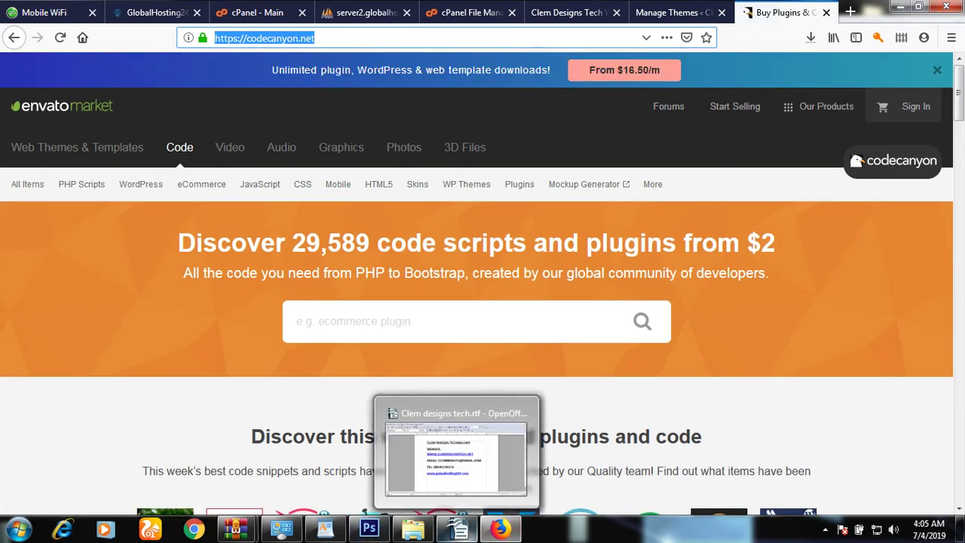
pyautogui.click(459, 529)
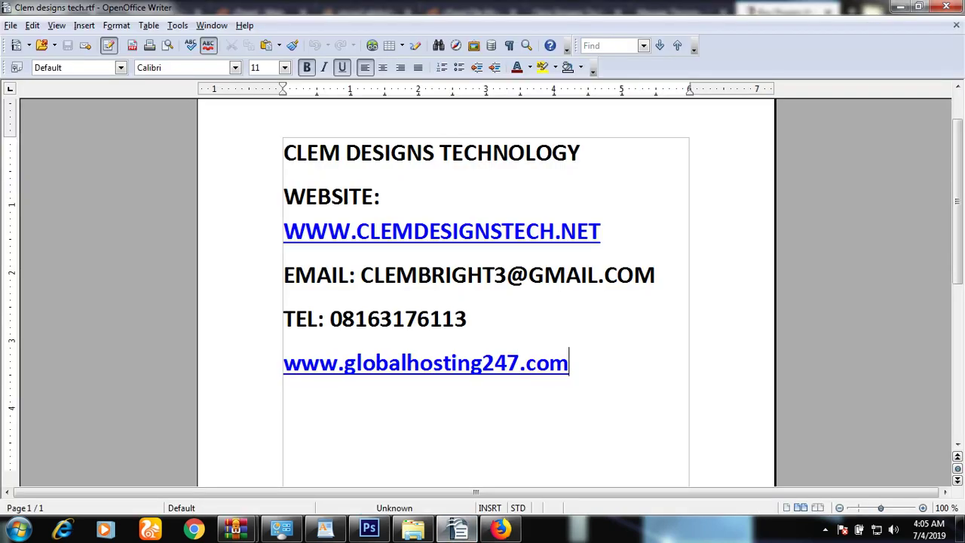
pyautogui.press('Return')
pyautogui.hotkey('ctrl', 'v')
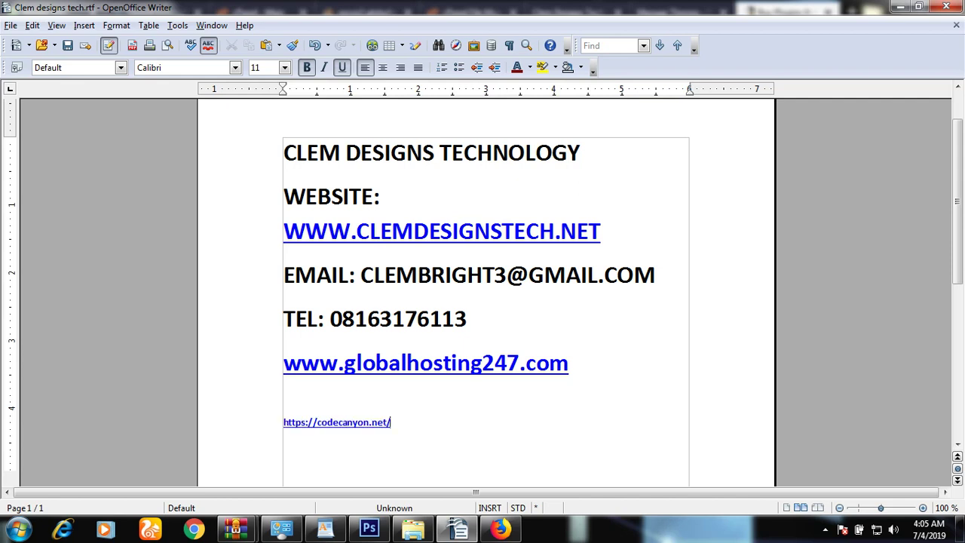
pyautogui.hotkey('shift', 'Left')
pyautogui.hotkey('shift', 'Left')
pyautogui.hotkey('shift', 'Left')
pyautogui.hotkey('shift', 'Left')
pyautogui.hotkey('shift', 'Left')
pyautogui.hotkey('shift', 'Left')
pyautogui.hotkey('shift', 'Left')
pyautogui.hotkey('shift', 'Left')
pyautogui.hotkey('shift', 'Left')
pyautogui.hotkey('shift', 'Left')
pyautogui.hotkey('shift', 'Left')
pyautogui.hotkey('shift', 'Left')
pyautogui.hotkey('shift', 'Left')
pyautogui.hotkey('shift', 'Left')
pyautogui.hotkey('shift', 'Left')
pyautogui.hotkey('shift', 'Left')
pyautogui.hotkey('shift', 'Left')
pyautogui.hotkey('shift', 'Left')
pyautogui.hotkey('shift', 'Left')
pyautogui.hotkey('shift', 'Left')
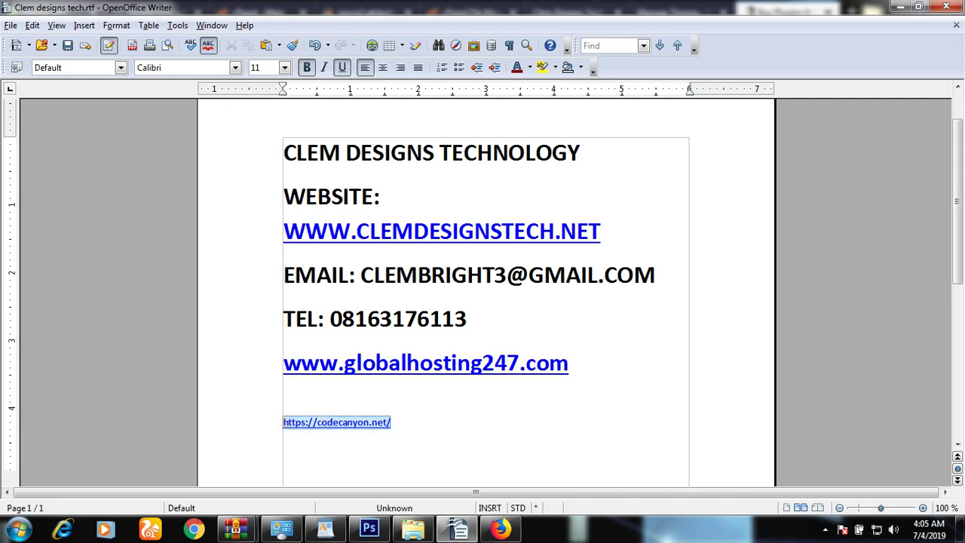
pyautogui.click(285, 67)
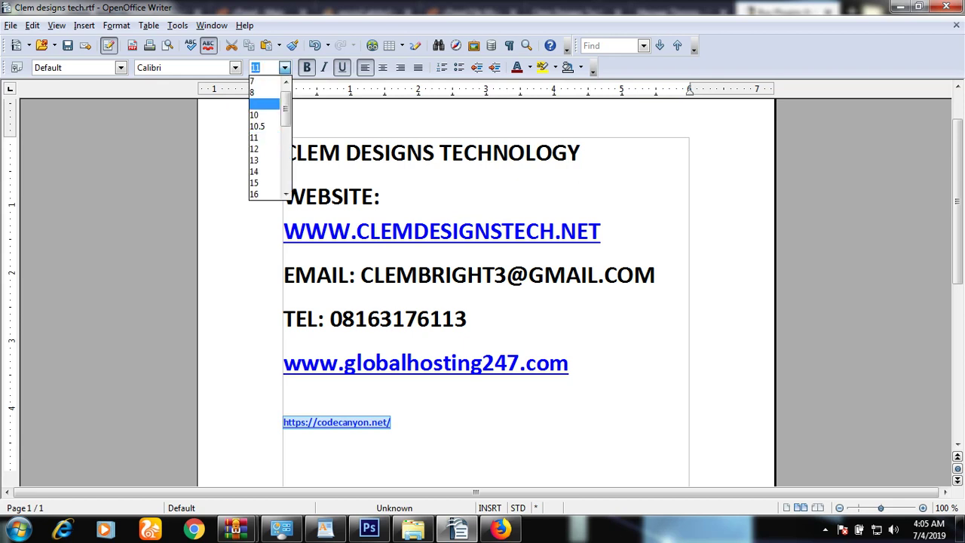
pyautogui.scroll(-4, 264, 143)
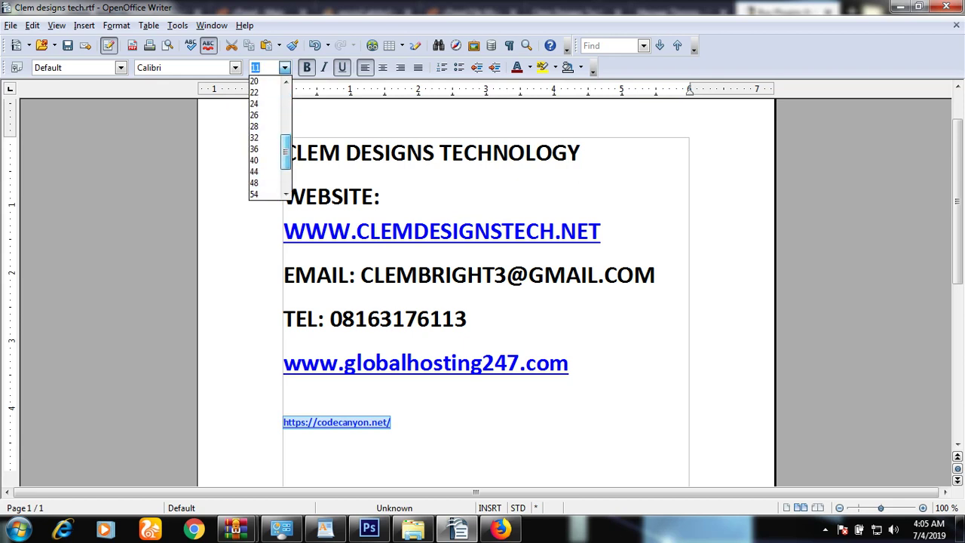
pyautogui.click(264, 160)
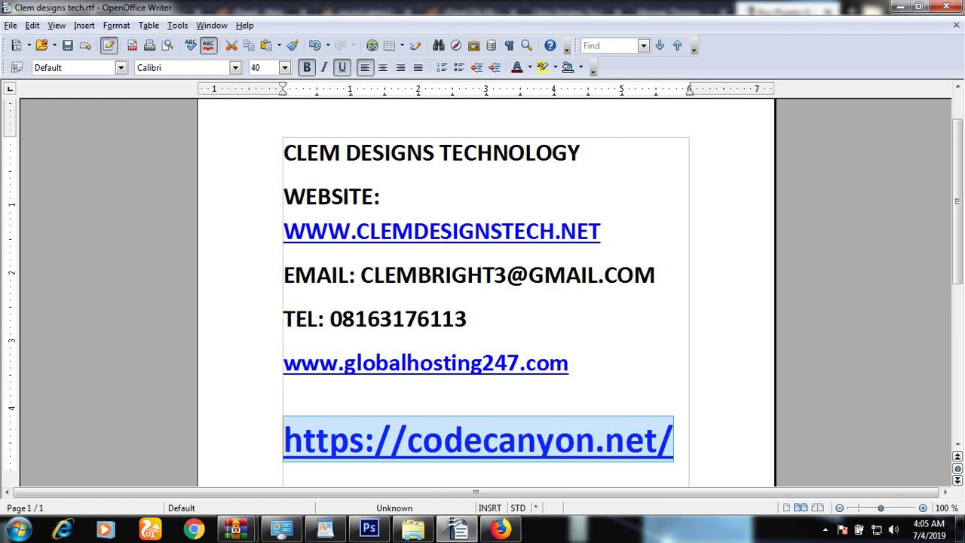
pyautogui.click(498, 439)
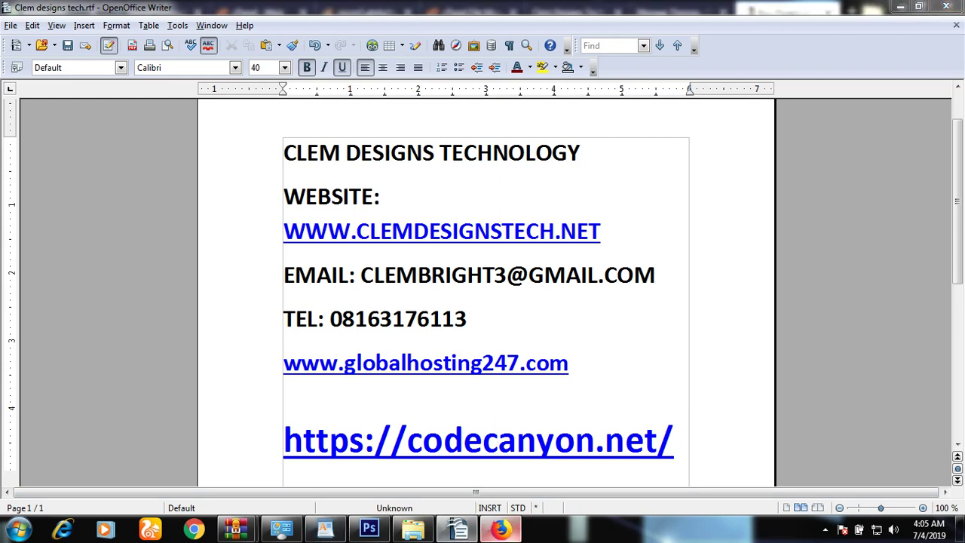
pyautogui.click(500, 530)
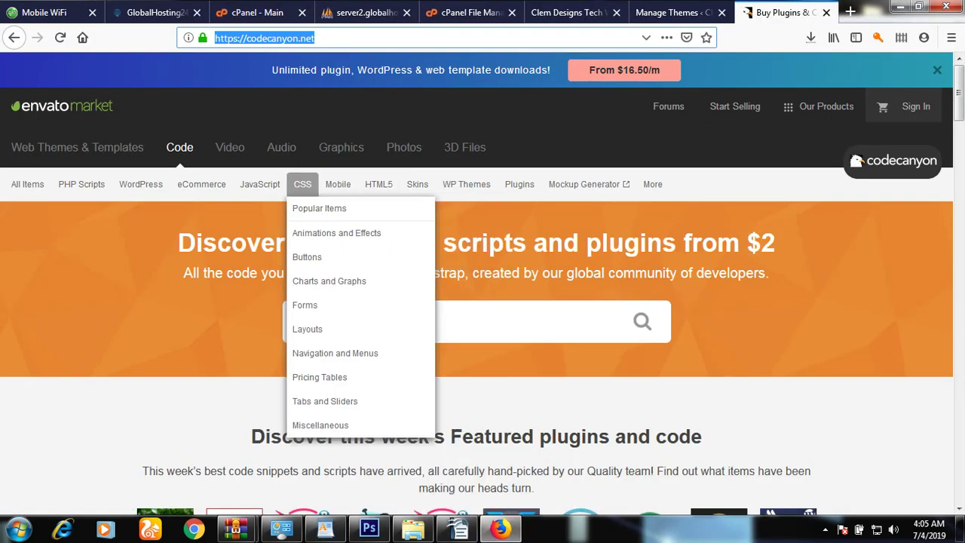
# Go from CodeCanyon's category bar to ThemeForest's WordPress Themes category page.
pyautogui.moveTo(81, 184)
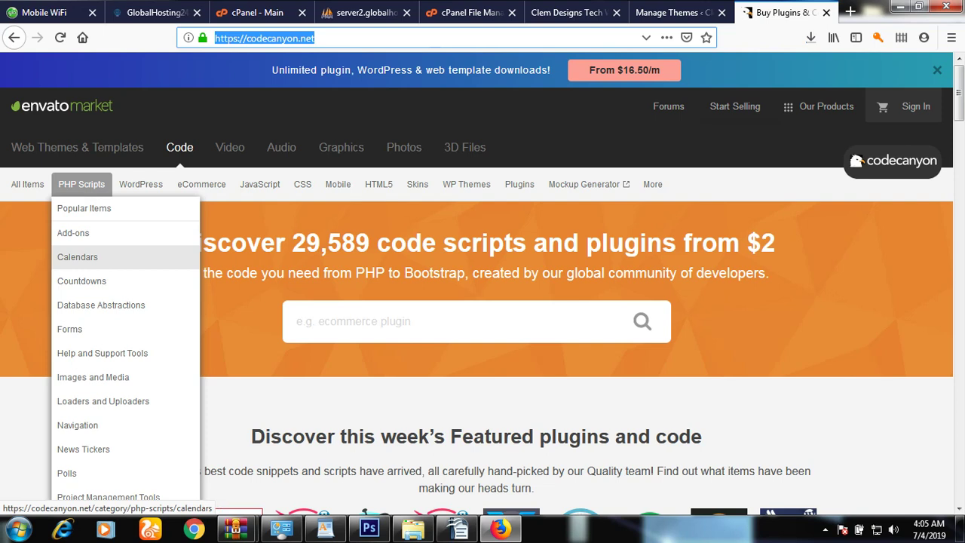
pyautogui.moveTo(140, 184)
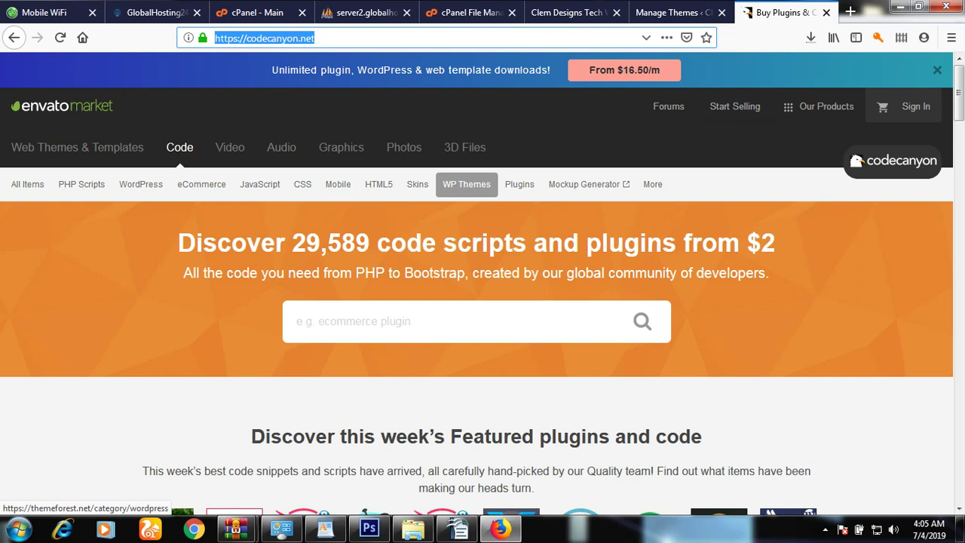
pyautogui.click(467, 184)
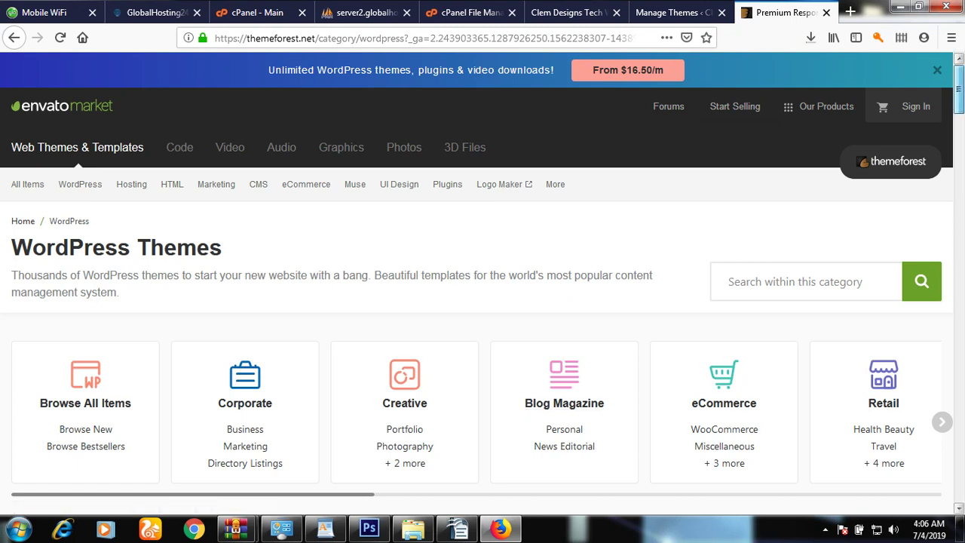
# Open the Avada Responsive Multi-Purpose Theme item page from this week's bestsellers.
pyautogui.scroll(-4, 959, 98)
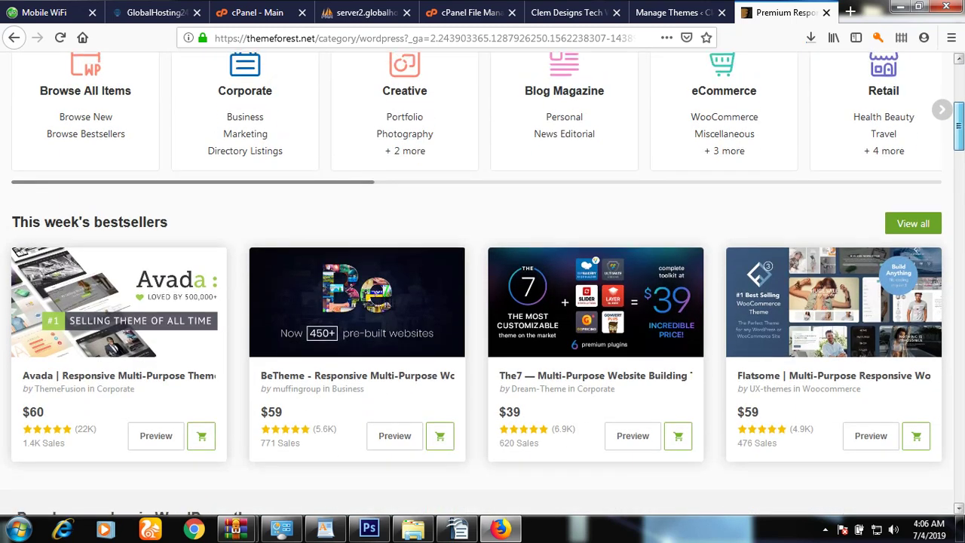
pyautogui.scroll(2, 959, 128)
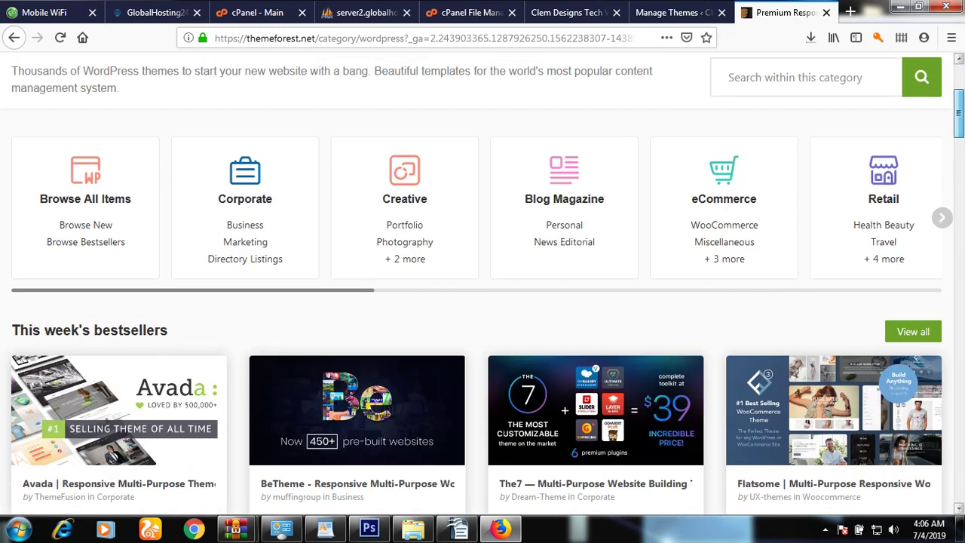
pyautogui.scroll(-3, 960, 128)
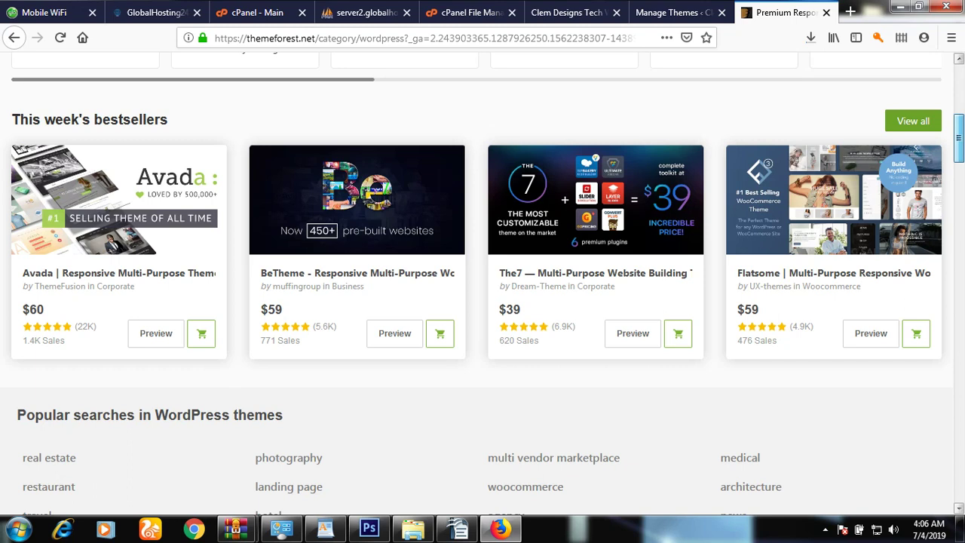
pyautogui.scroll(1, 483, 287)
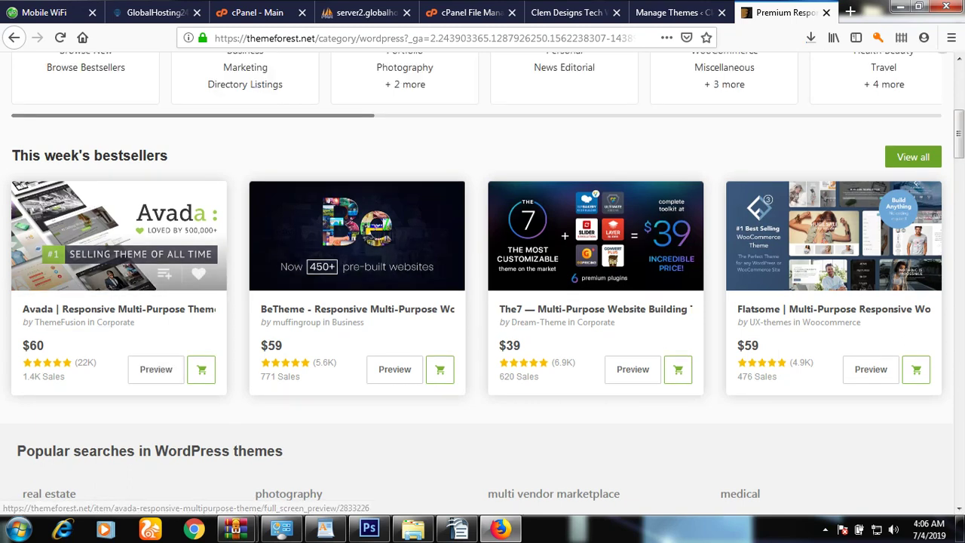
pyautogui.click(119, 309)
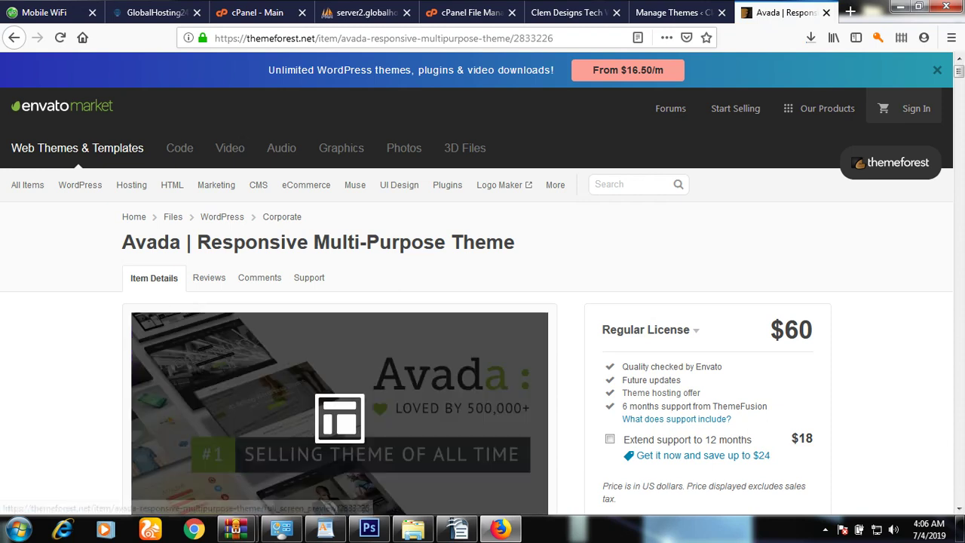
# Open Avada's live preview in a new tab, then show its Regular $60 and Extended $2950 license prices.
pyautogui.click(349, 397)
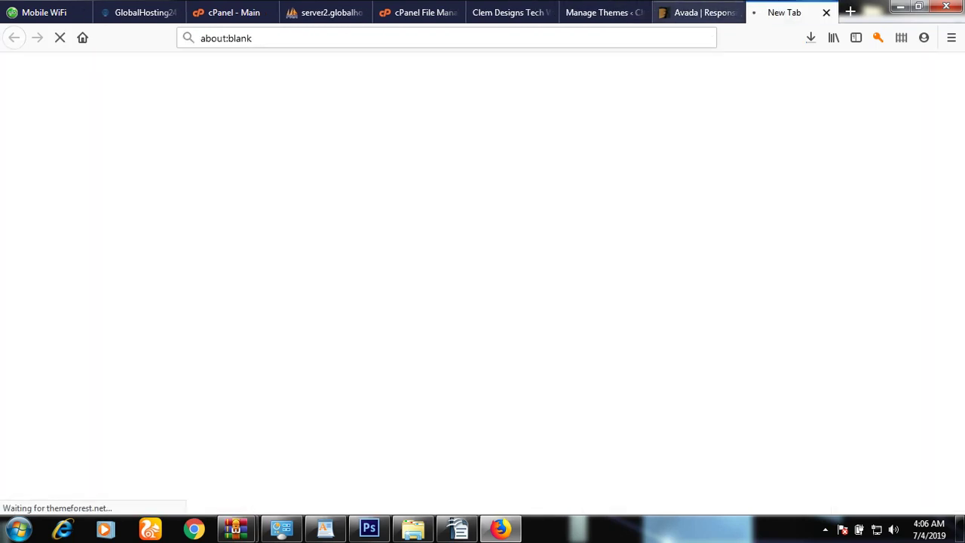
pyautogui.hotkey('ctrl', 'pageup')
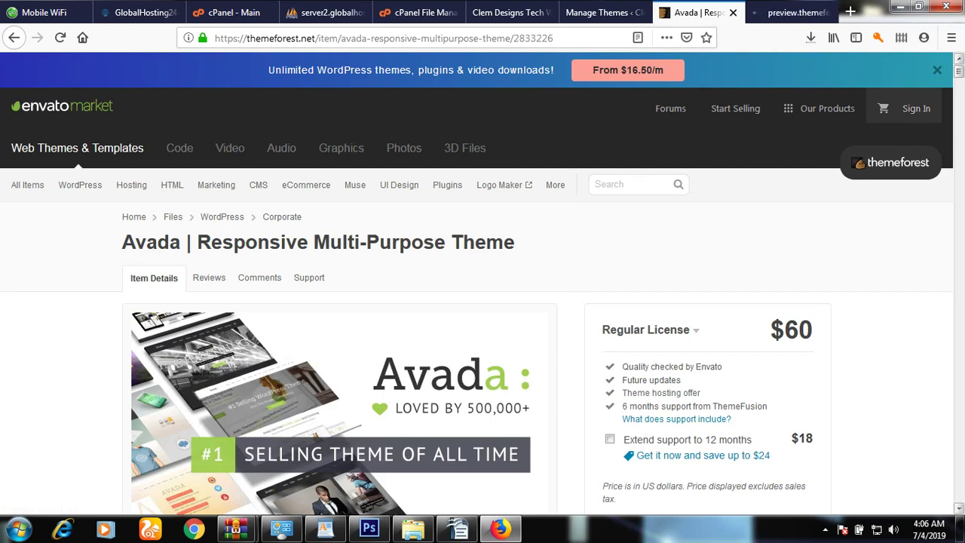
pyautogui.press('pagedown')
pyautogui.press('pagedown')
pyautogui.press('pagedown')
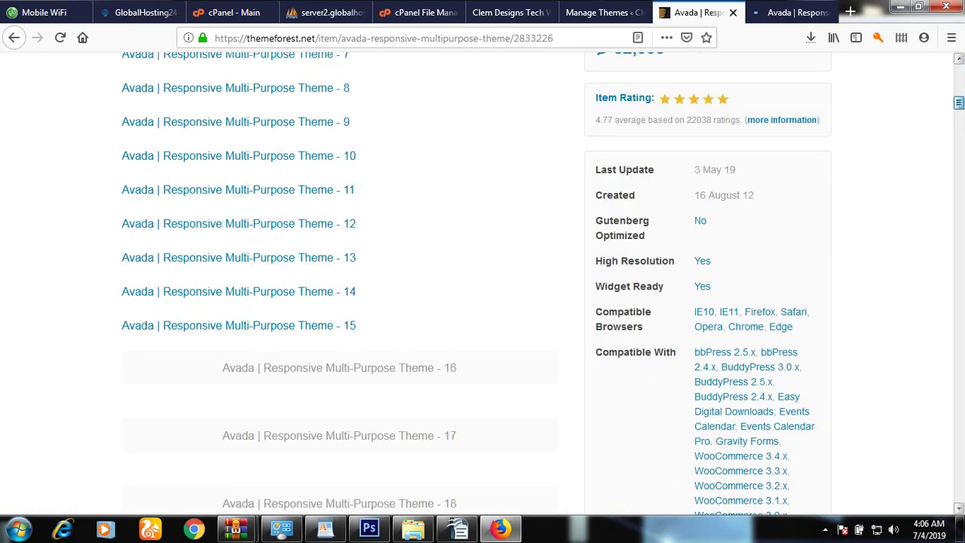
pyautogui.press('pageup')
pyautogui.press('pageup')
pyautogui.press('pageup')
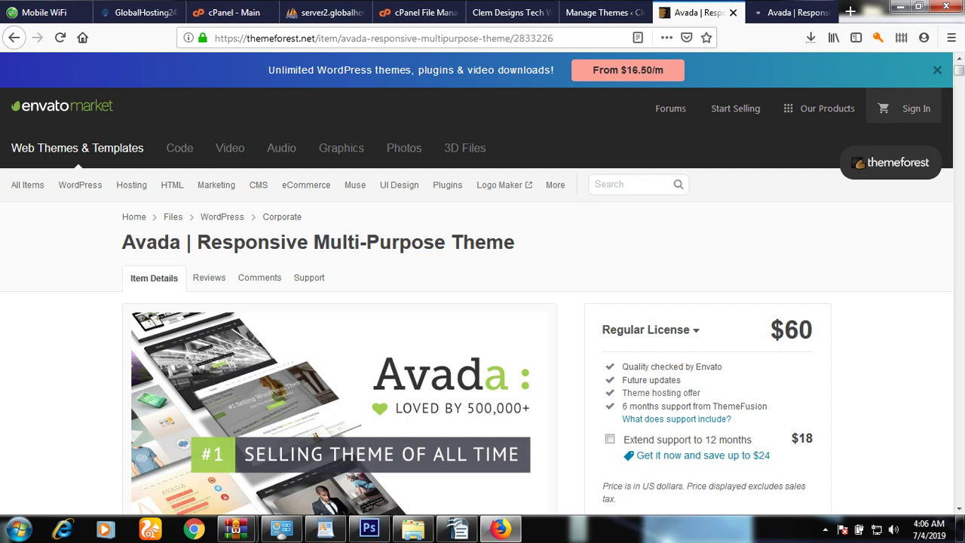
pyautogui.click(649, 330)
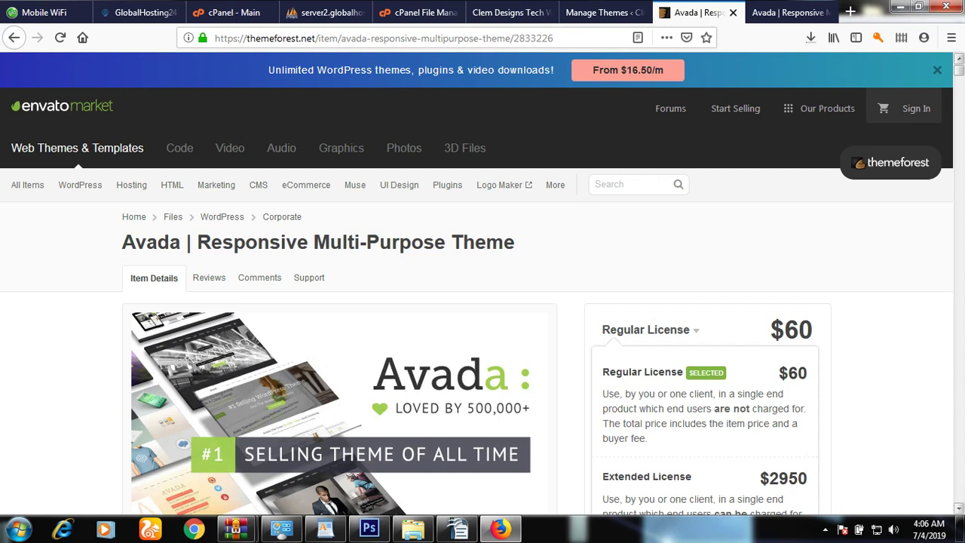
pyautogui.scroll(-5, 386, 332)
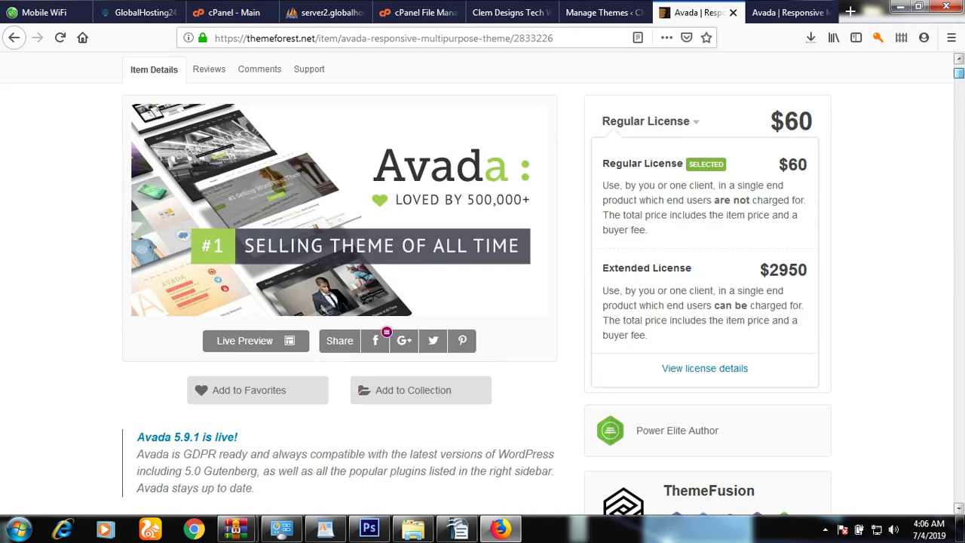
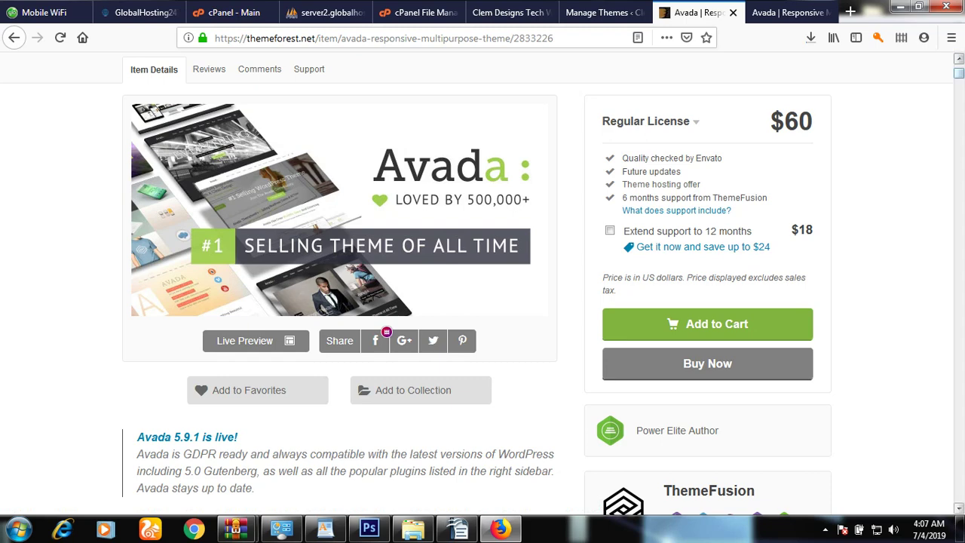
# Look over the ThemeForest page, then switch to the Avada demo site tab.
pyautogui.scroll(3, 483, 287)
pyautogui.scroll(-10, 483, 287)
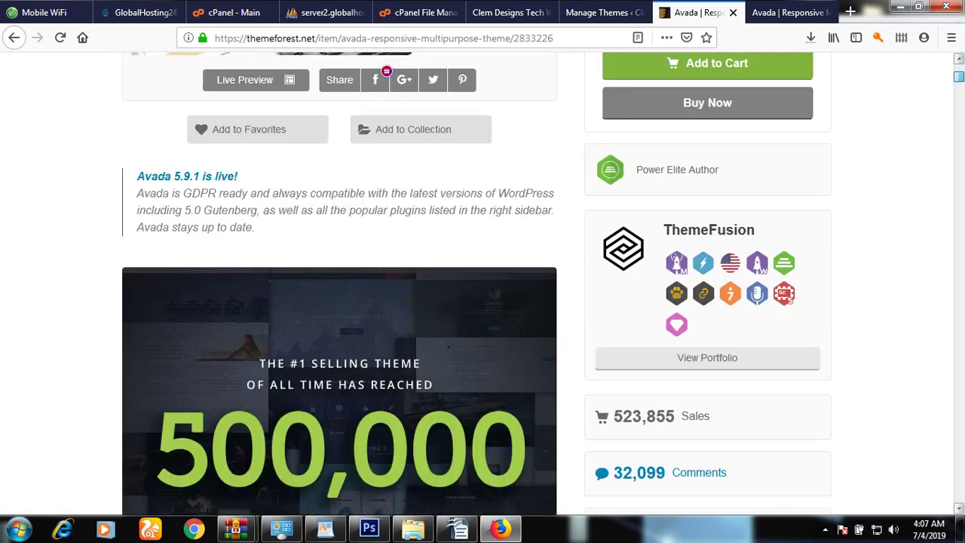
pyautogui.scroll(4, 483, 286)
pyautogui.scroll(10, 483, 287)
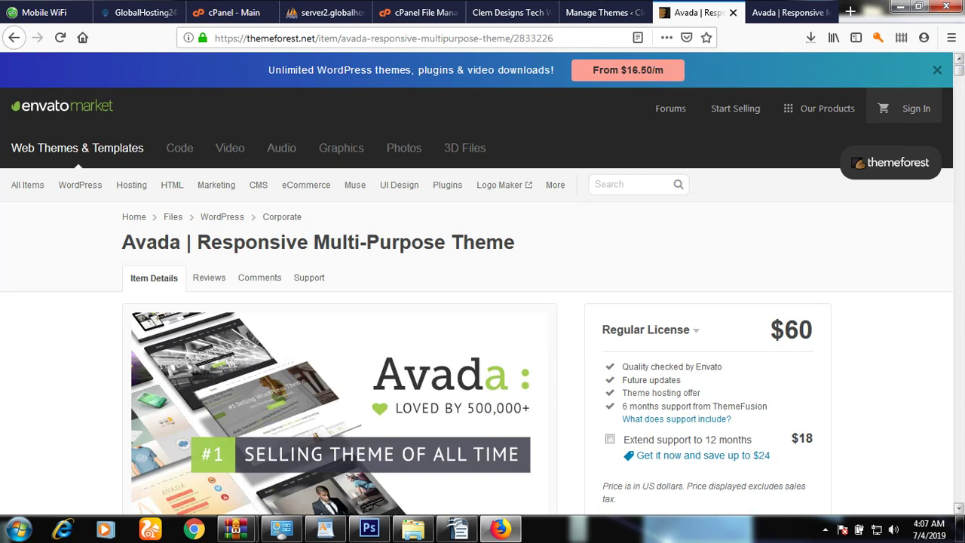
pyautogui.hotkey('ctrl', 'Tab')
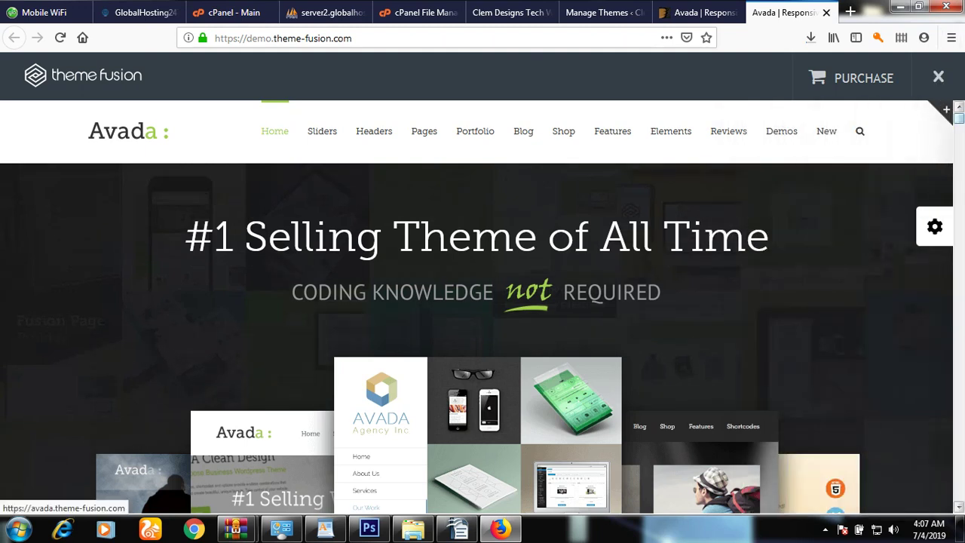
# Browse the pre-built demo gallery and open the Avada Classic demo in a new tab.
pyautogui.scroll(-10, 482, 324)
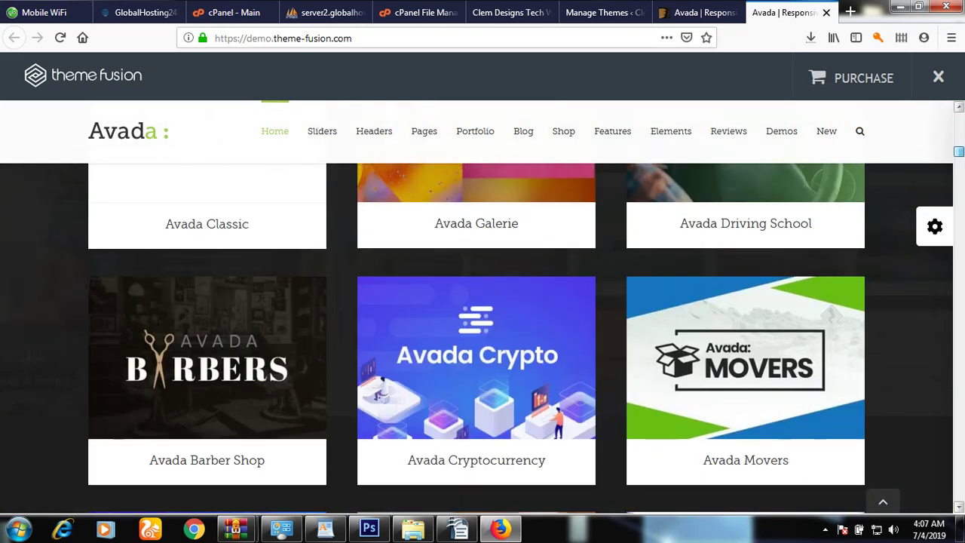
pyautogui.scroll(-15, 483, 340)
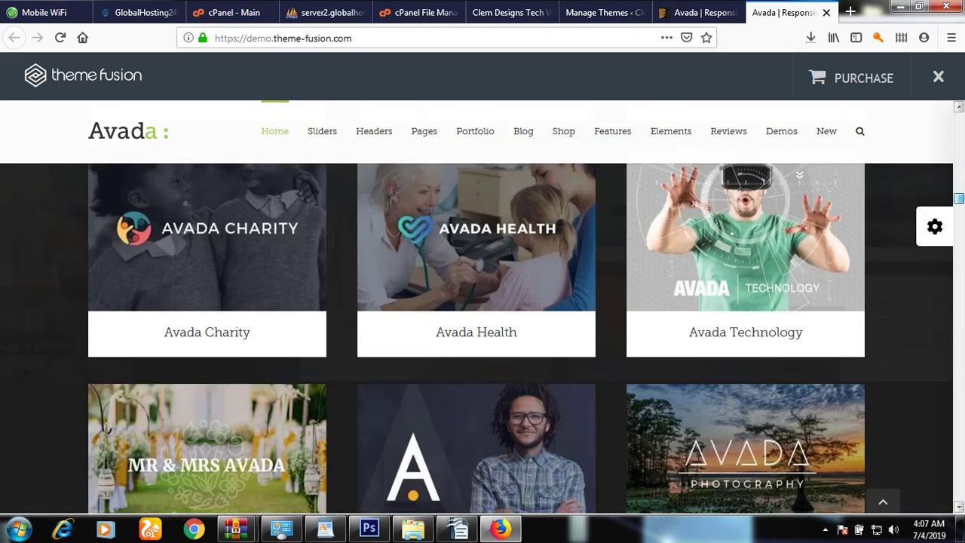
pyautogui.scroll(20, 483, 339)
pyautogui.scroll(-8, 483, 340)
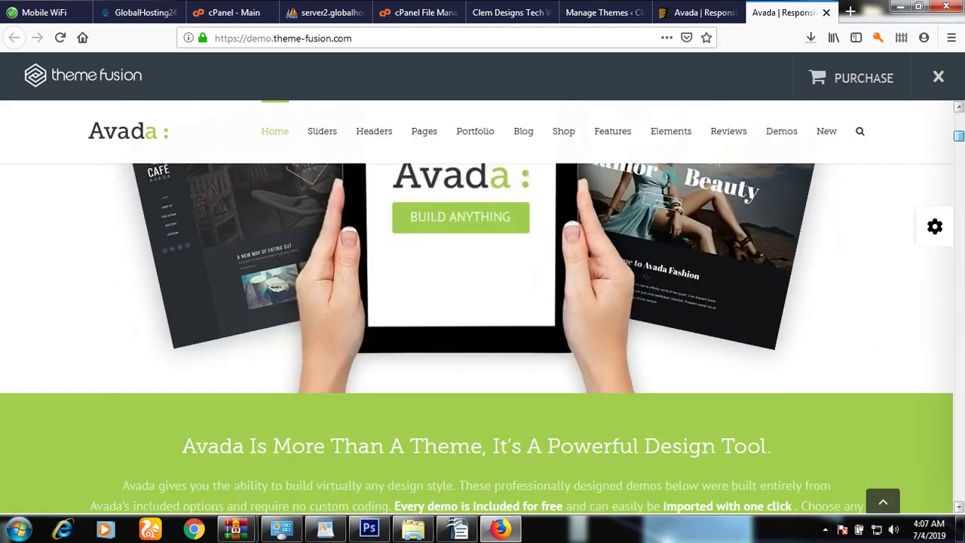
pyautogui.scroll(-9, 482, 339)
pyautogui.scroll(6, 483, 339)
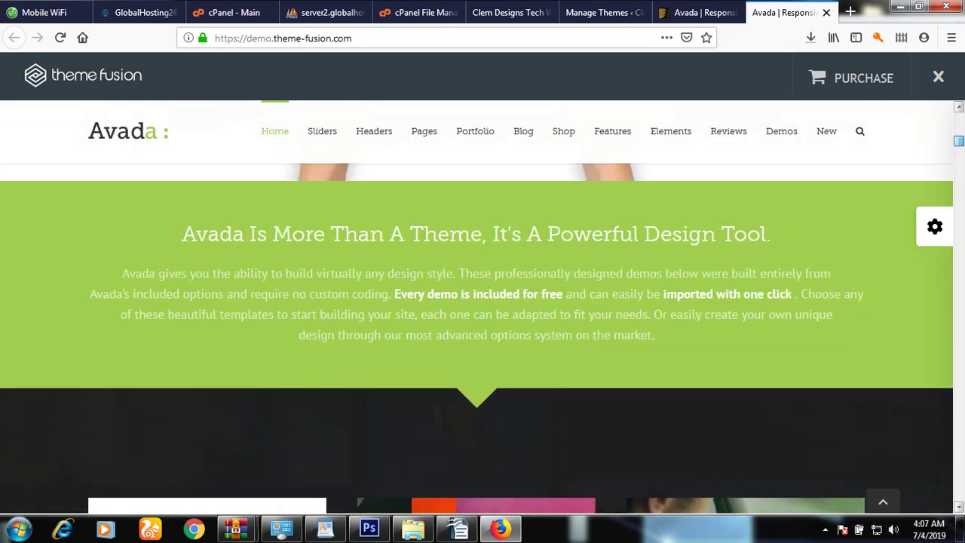
pyautogui.scroll(2, 482, 339)
pyautogui.scroll(-12, 483, 340)
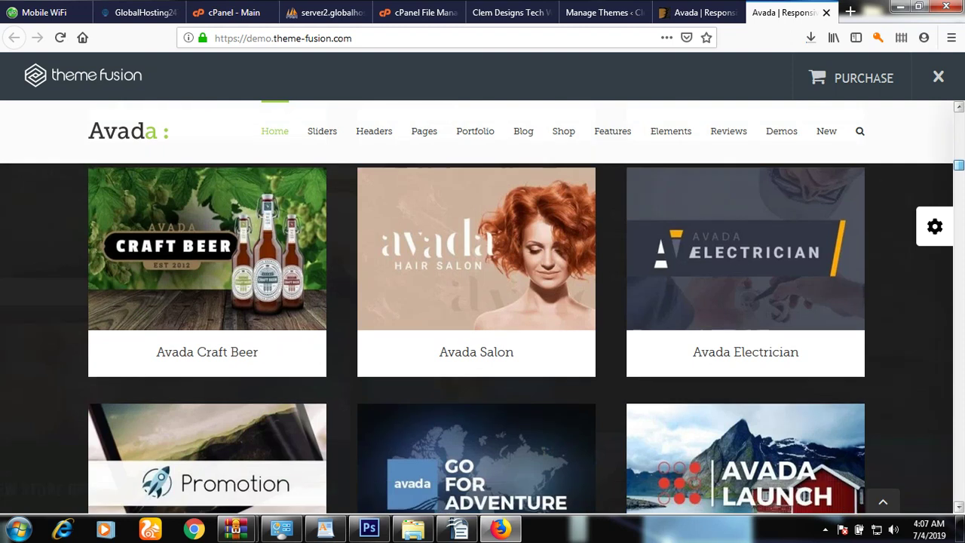
pyautogui.scroll(10, 483, 340)
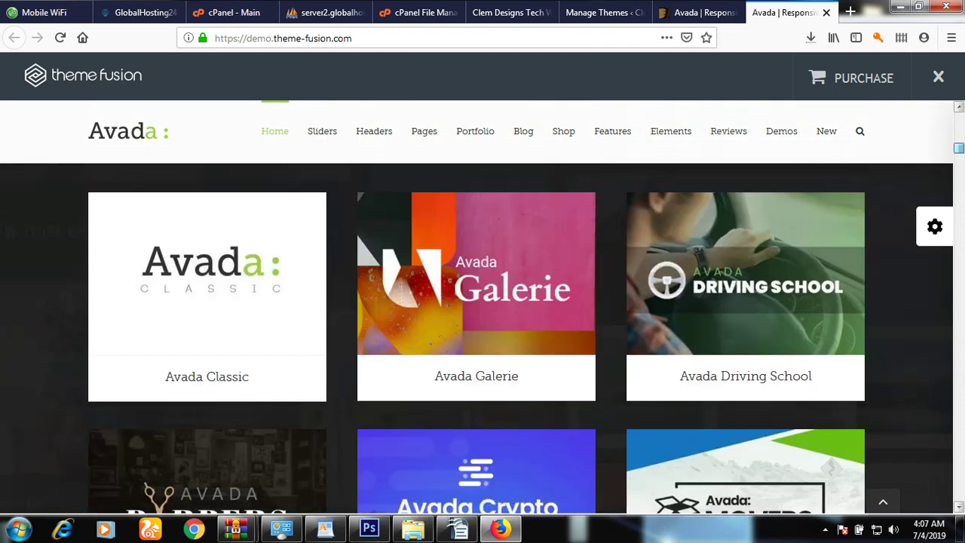
pyautogui.click(188, 264)
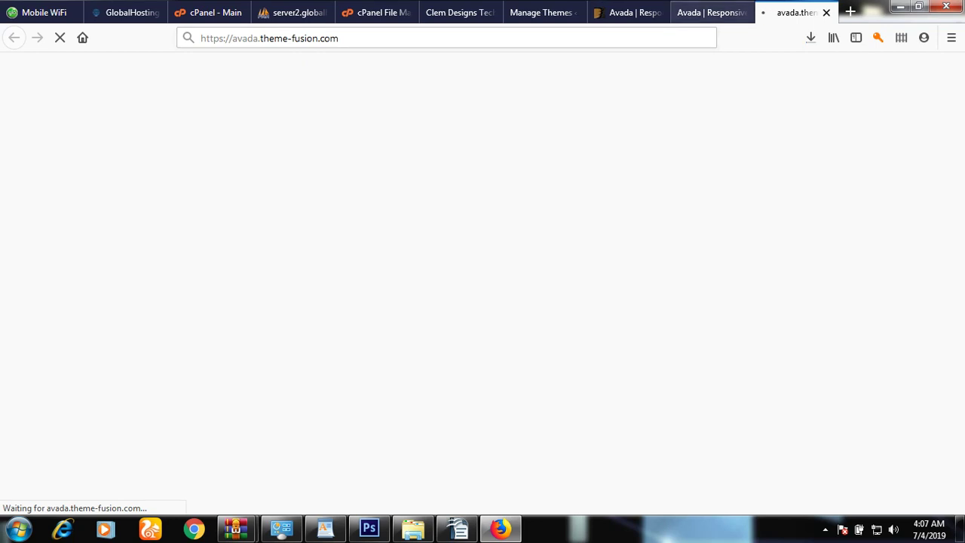
# In the Avada Classic tab, go to Demos > Professional Demos.
pyautogui.hotkey('ctrl', 'pageup')
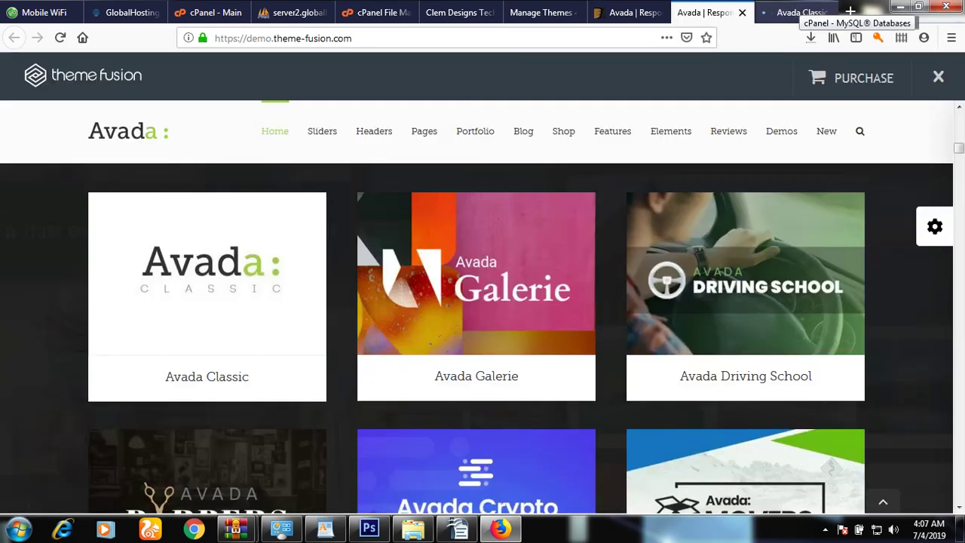
pyautogui.hotkey('ctrl', 'pagedown')
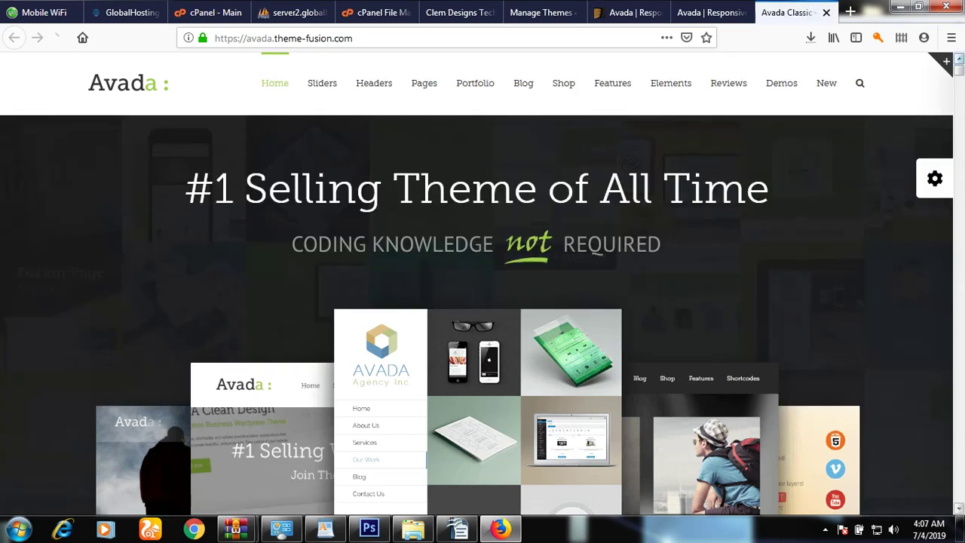
pyautogui.moveTo(781, 83)
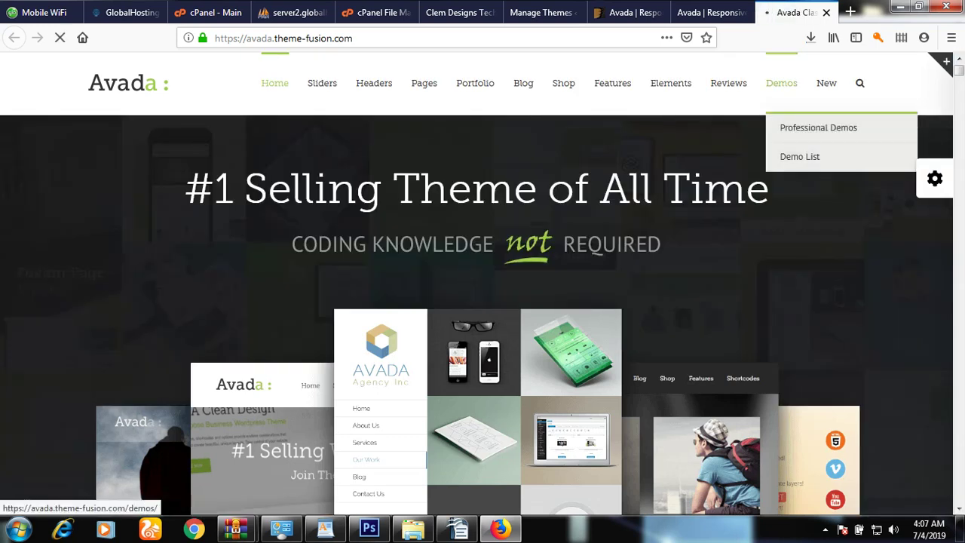
pyautogui.click(818, 128)
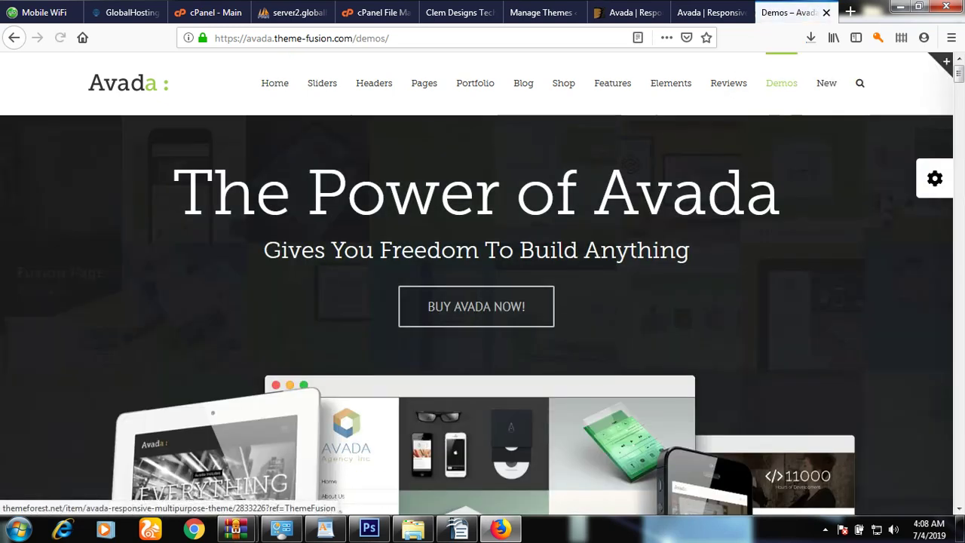
# Look through the professional demos list, such as Barber Shop, Cafe and Law, then close the Demos tab.
pyautogui.scroll(-5, 354, 304)
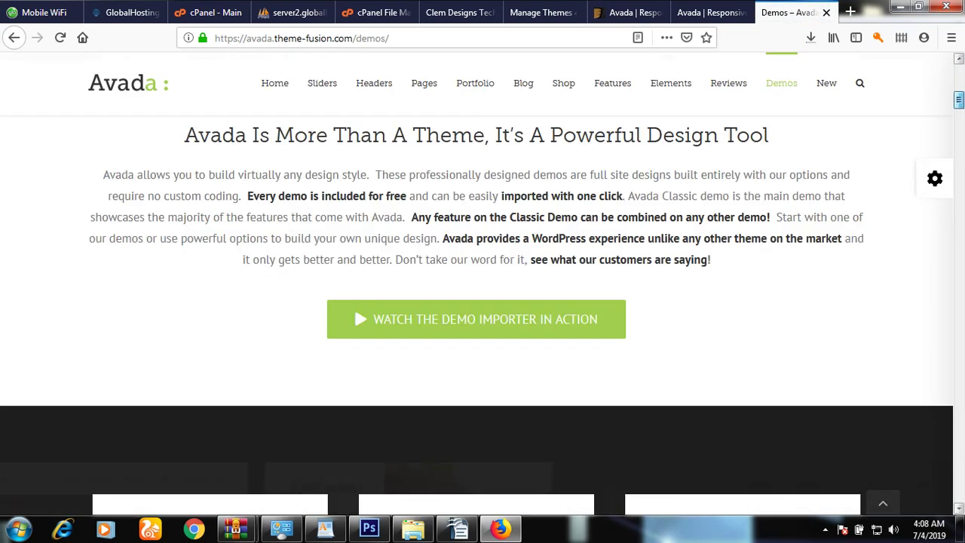
pyautogui.scroll(-10, 354, 305)
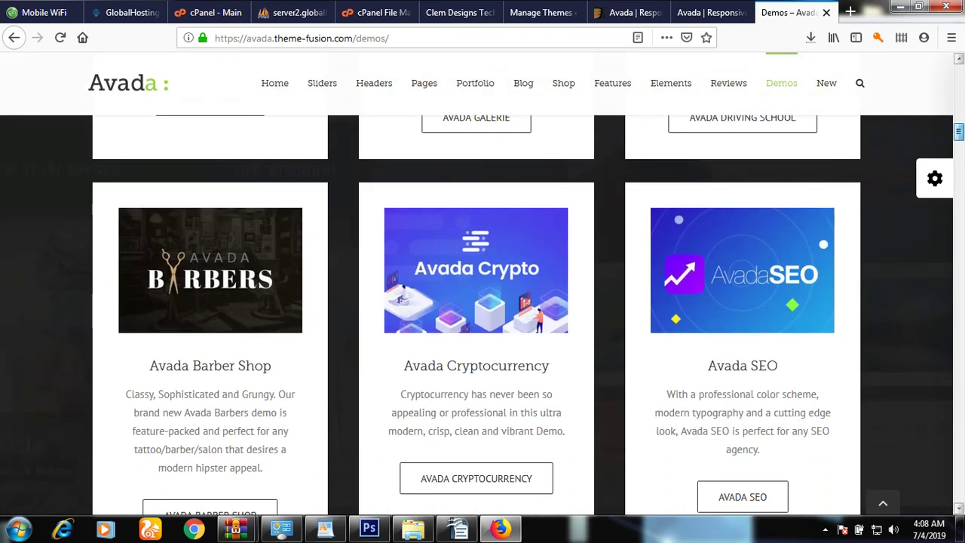
pyautogui.scroll(-15, 482, 316)
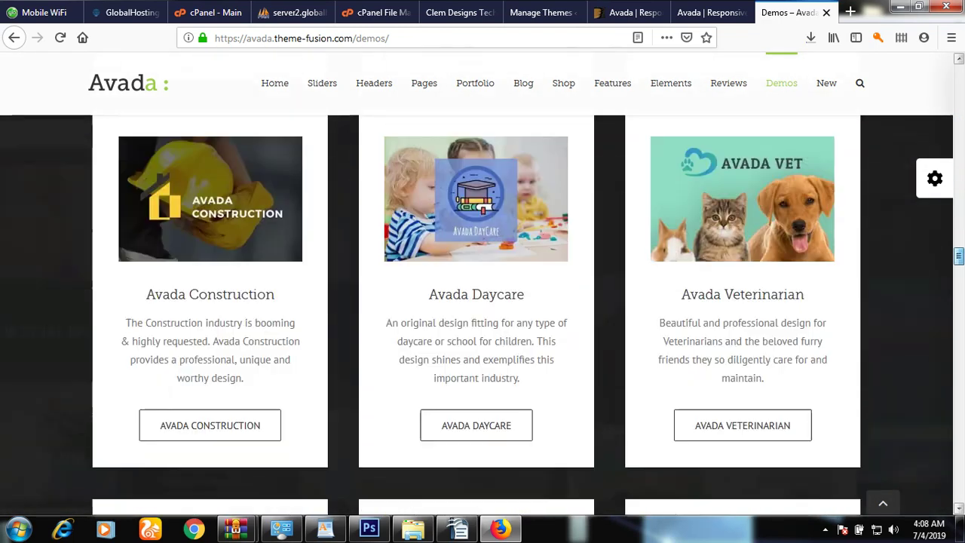
pyautogui.scroll(-12, 482, 316)
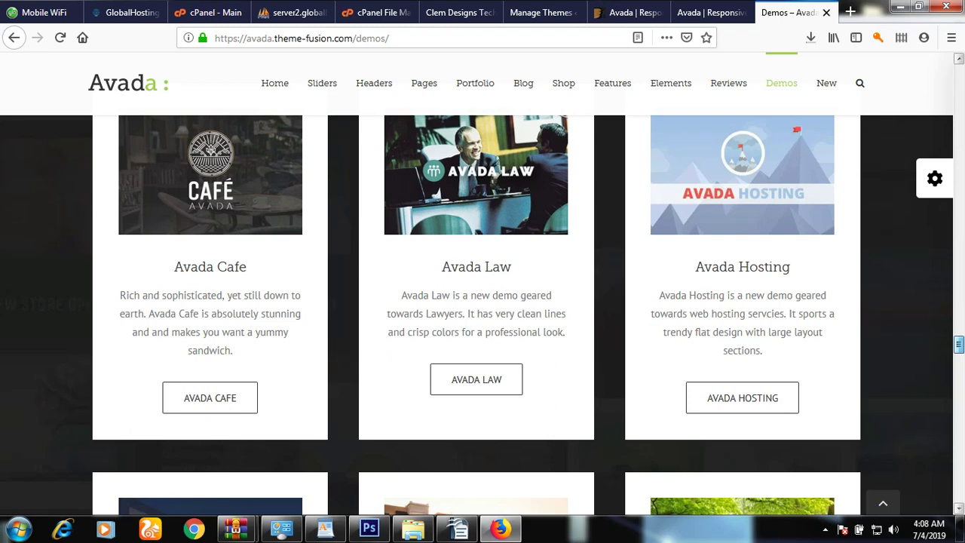
pyautogui.scroll(20, 483, 316)
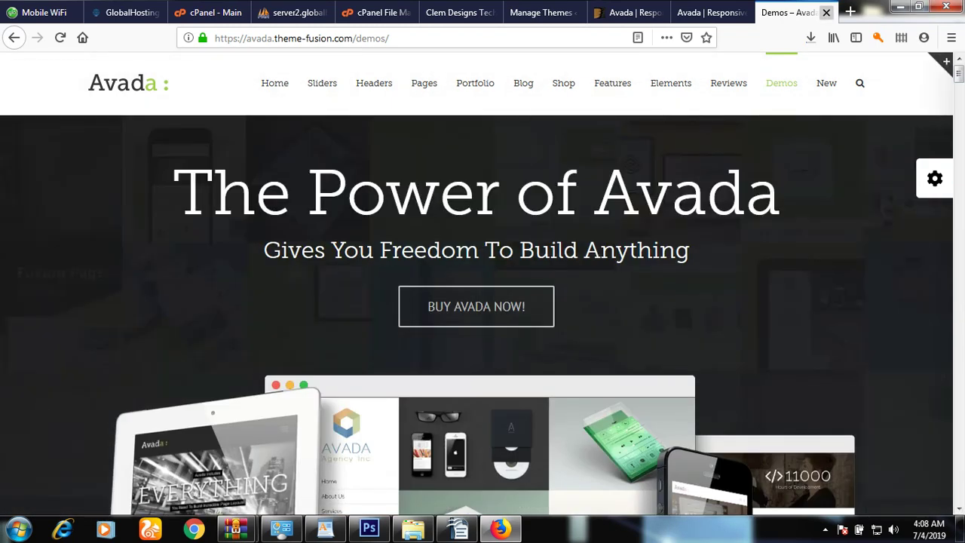
pyautogui.click(826, 12)
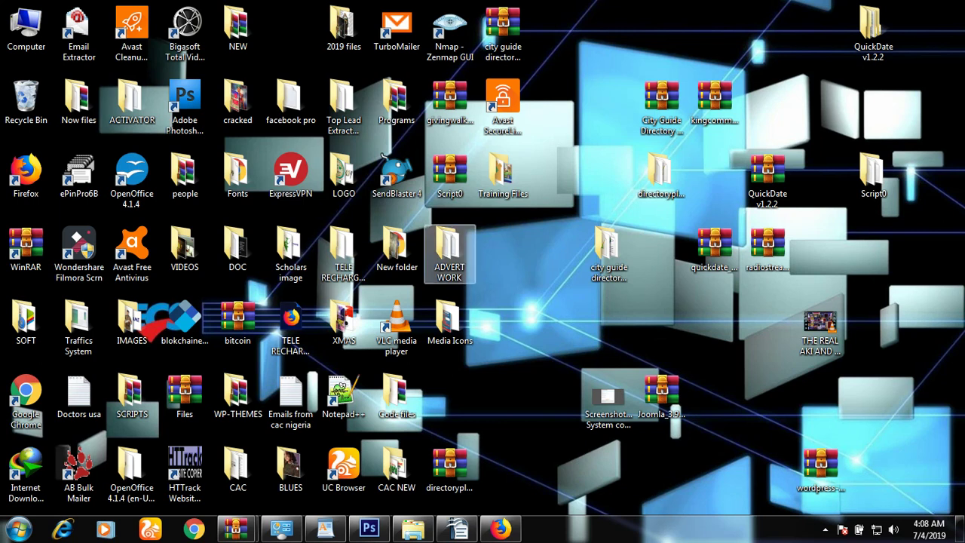
# Open the 209-item ADVERT WORK desktop folder, select bingo, and look through its archives and images.
pyautogui.doubleClick(449, 248)
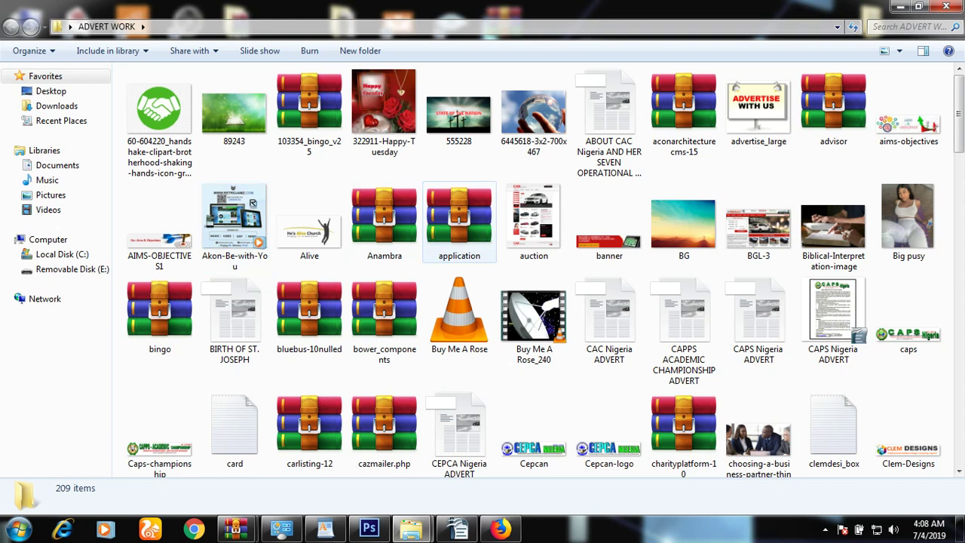
pyautogui.click(159, 313)
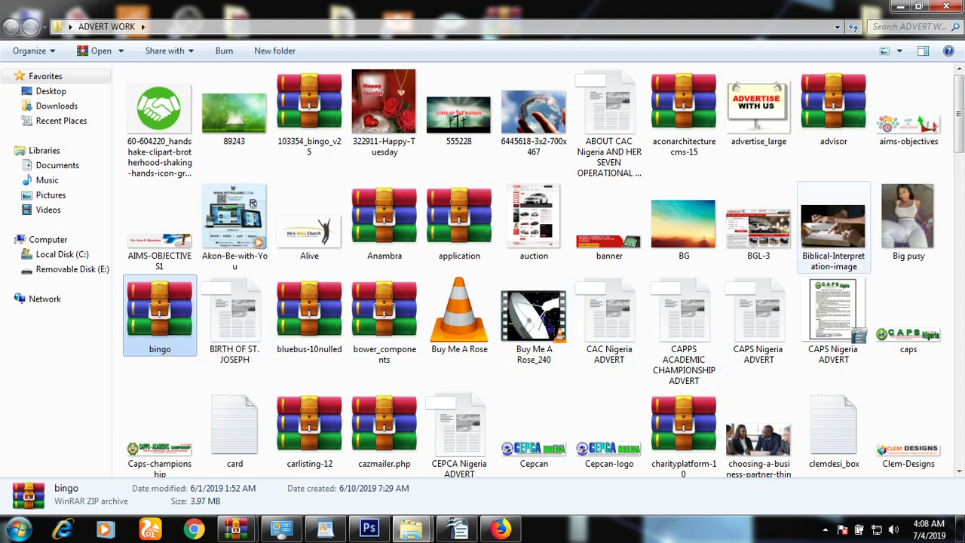
pyautogui.scroll(-2, 822, 102)
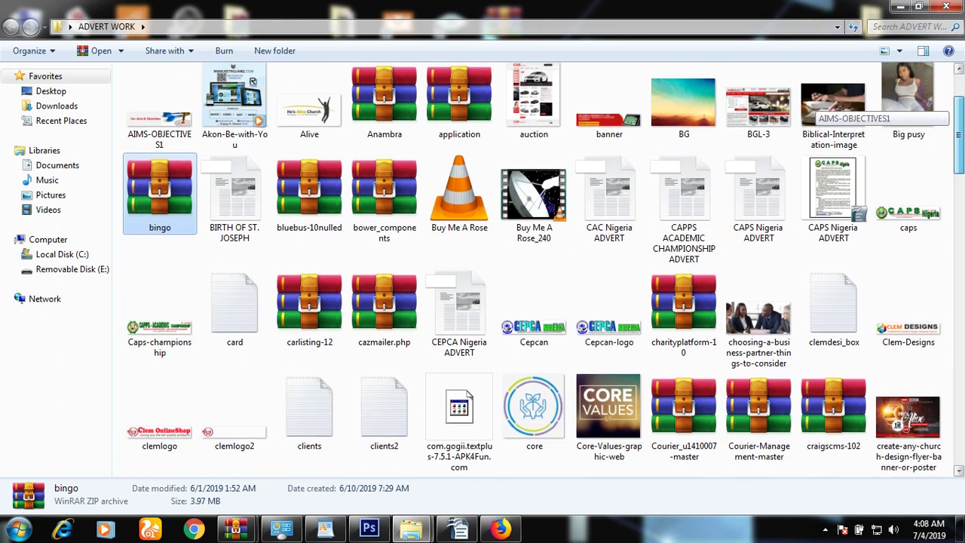
pyautogui.scroll(-1, 822, 102)
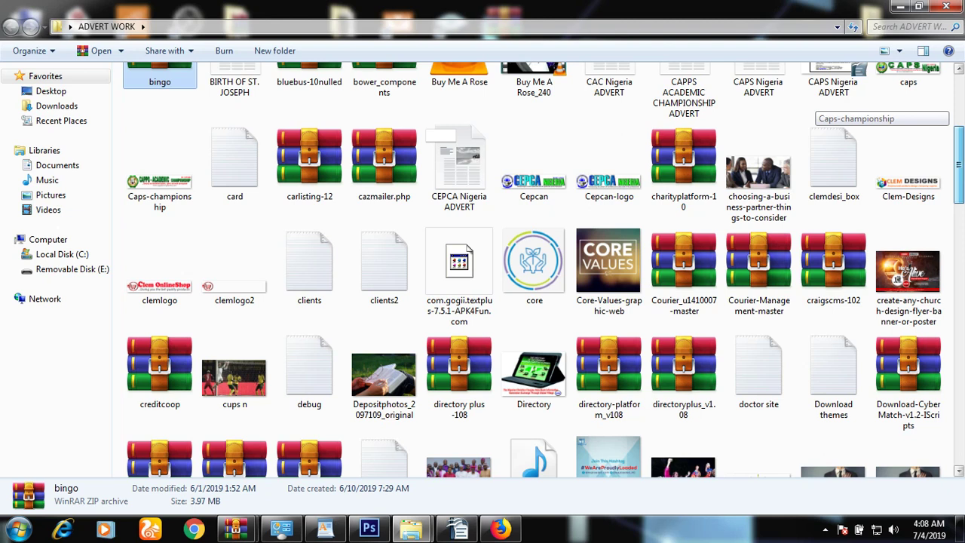
pyautogui.scroll(-1, 822, 102)
pyautogui.scroll(-2, 822, 101)
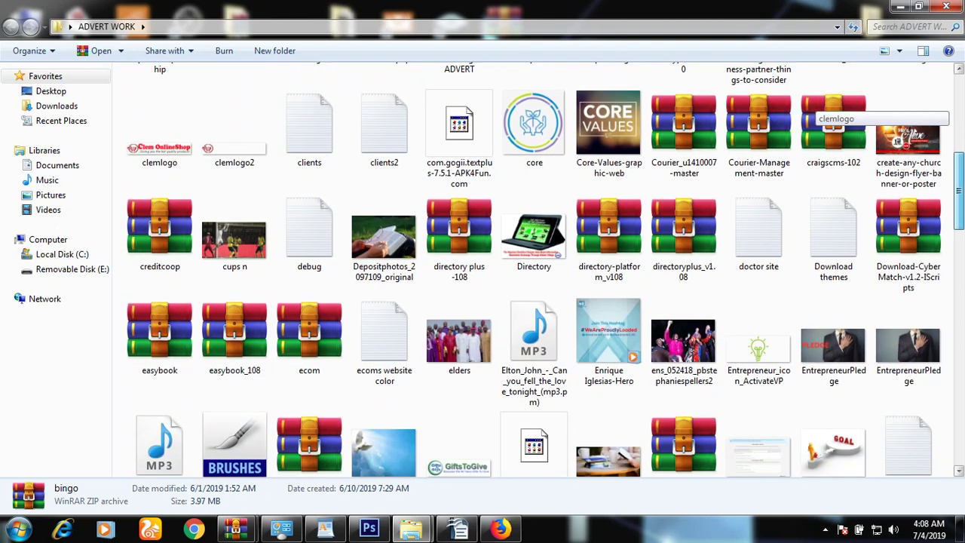
pyautogui.scroll(-3, 822, 102)
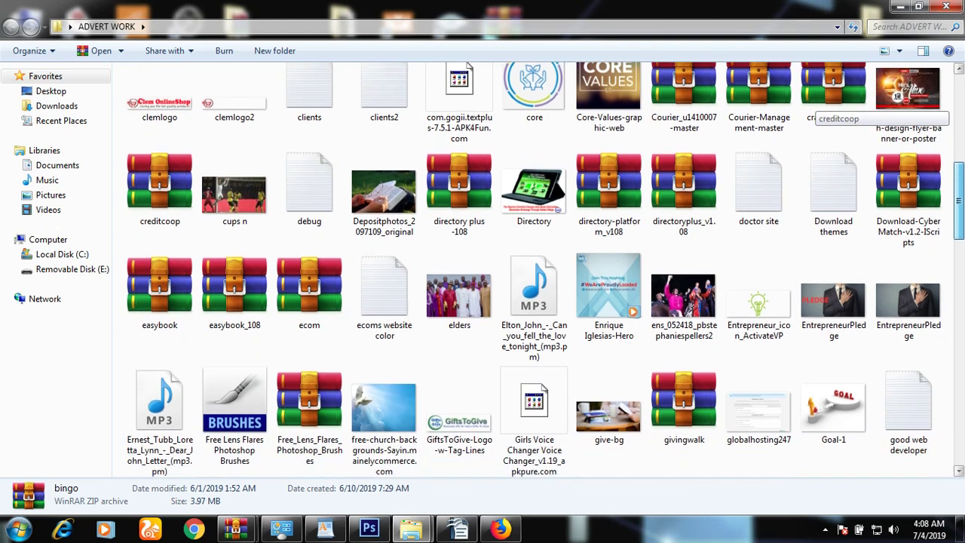
pyautogui.scroll(-1, 822, 102)
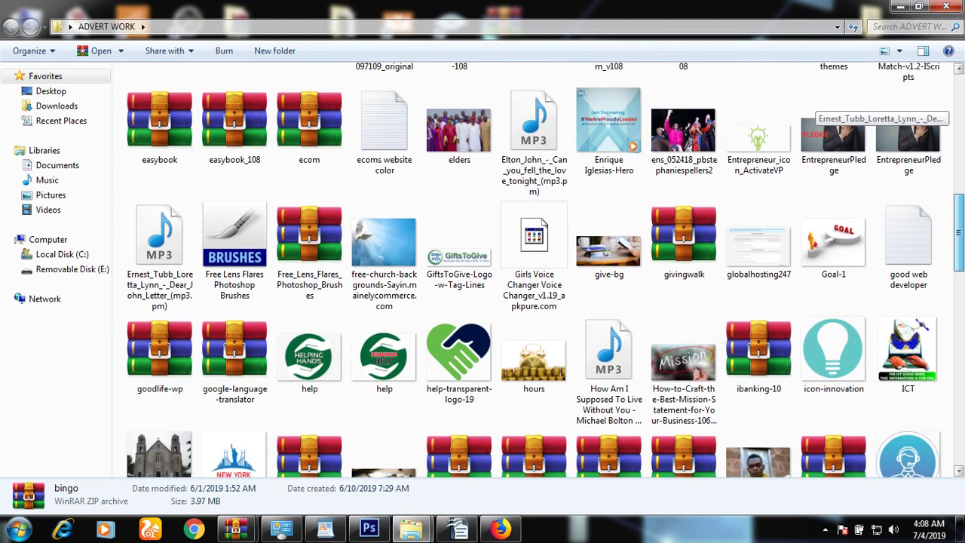
pyautogui.scroll(10, 822, 102)
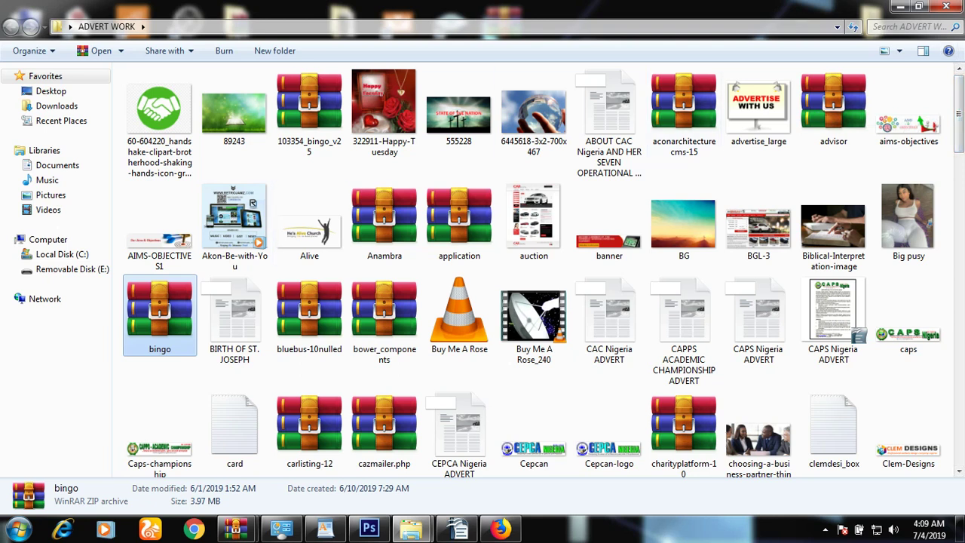
# Close both Avada tabs and go to Appearance > Themes > Add New in WordPress.
pyautogui.click(501, 528)
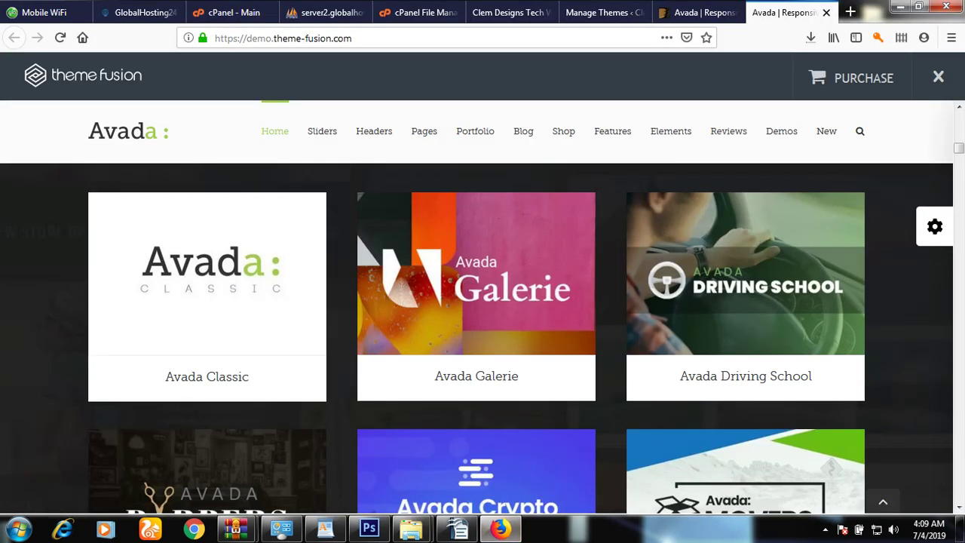
pyautogui.click(827, 12)
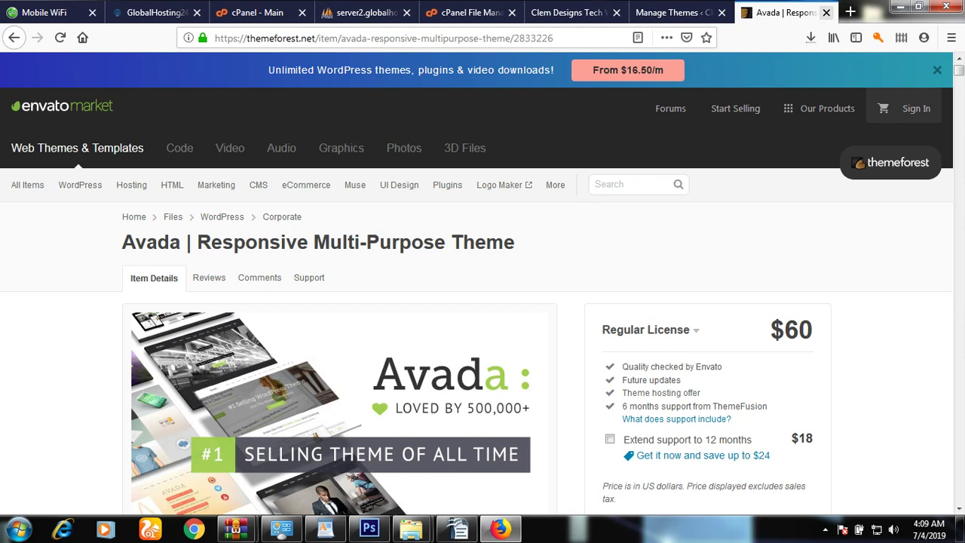
pyautogui.click(827, 12)
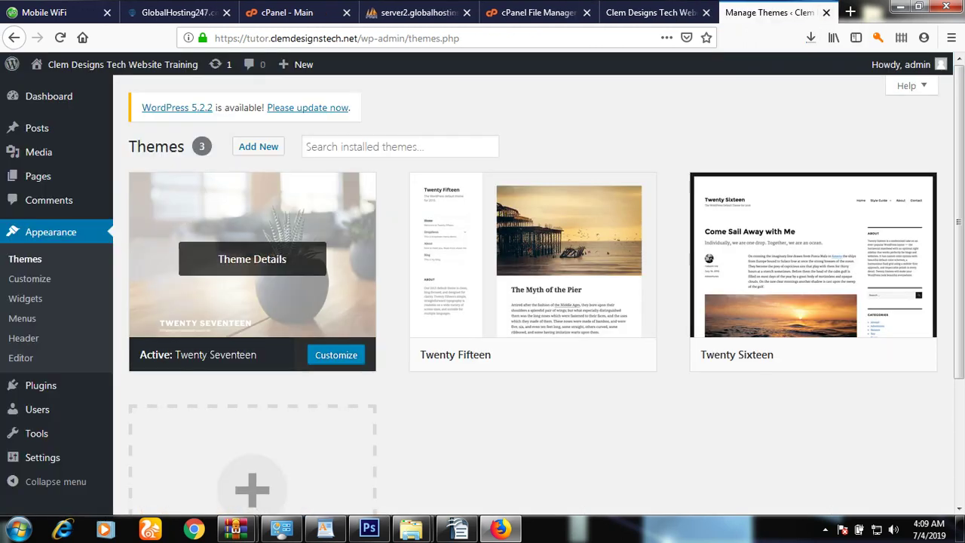
pyautogui.moveTo(47, 96)
pyautogui.click(258, 147)
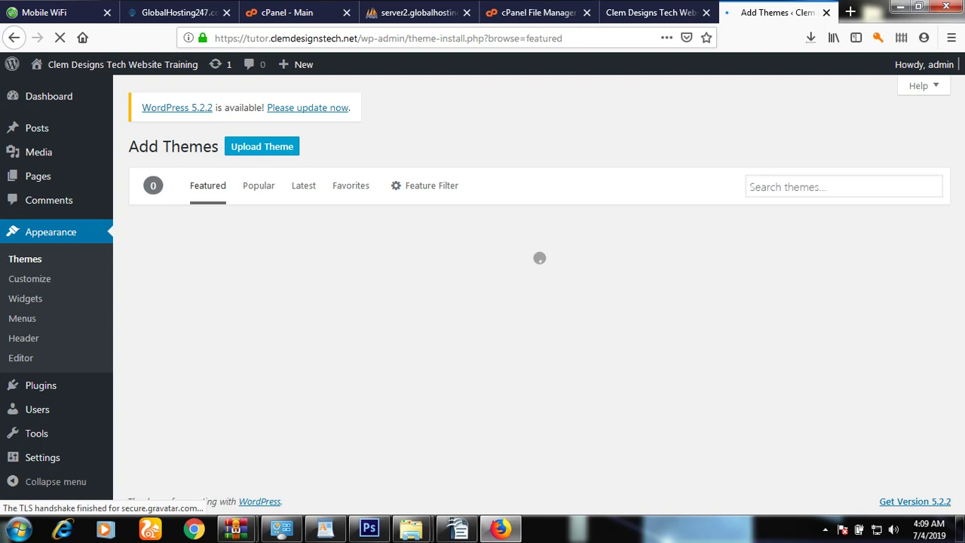
# In the Upload Theme form, choose bingo.zip from the ADVERT WORK folder.
pyautogui.click(262, 146)
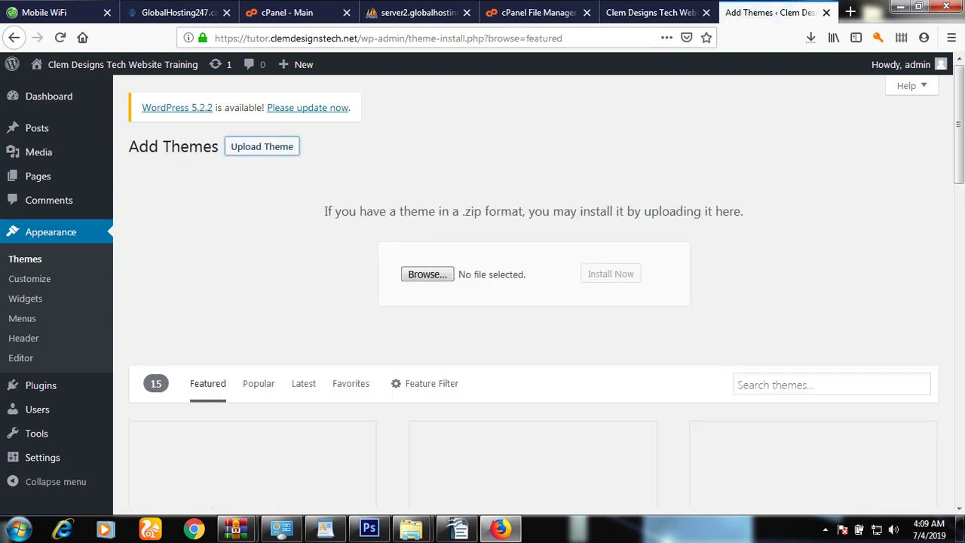
pyautogui.click(427, 274)
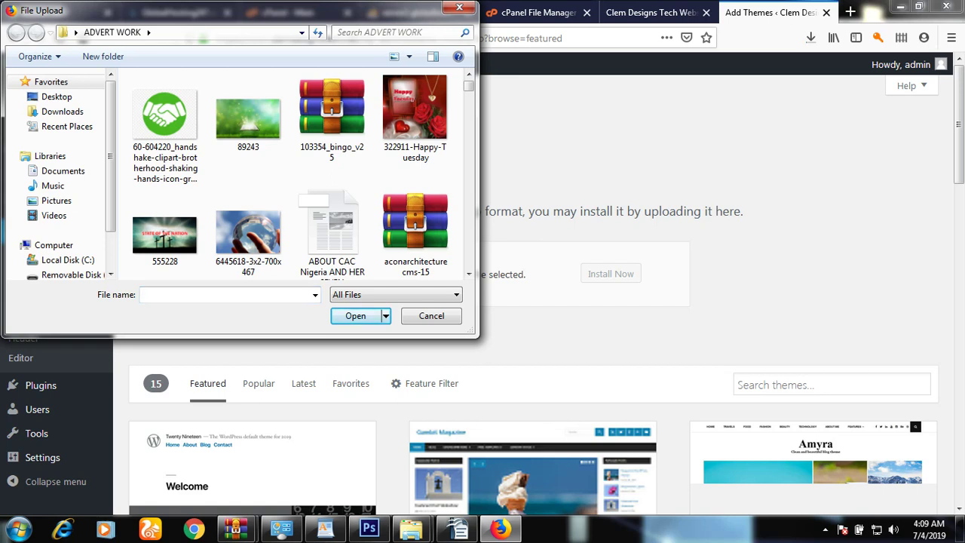
pyautogui.press('b')
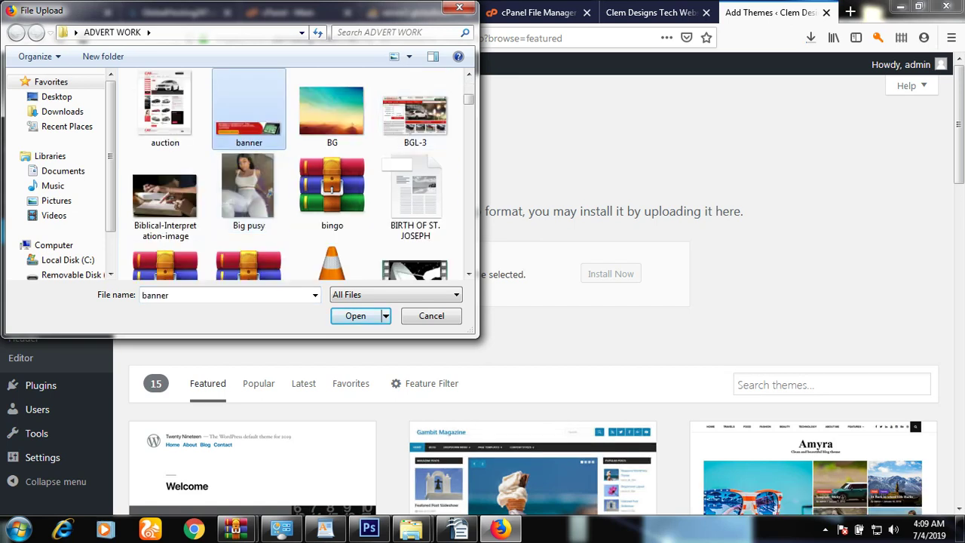
pyautogui.scroll(-2, 301, 174)
pyautogui.scroll(-3, 302, 173)
pyautogui.scroll(10, 302, 173)
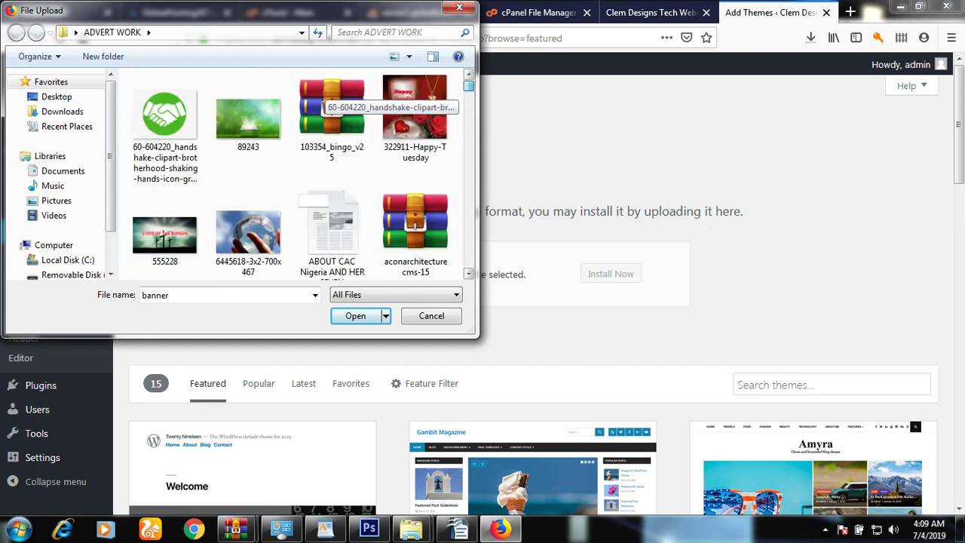
pyautogui.scroll(-1, 302, 174)
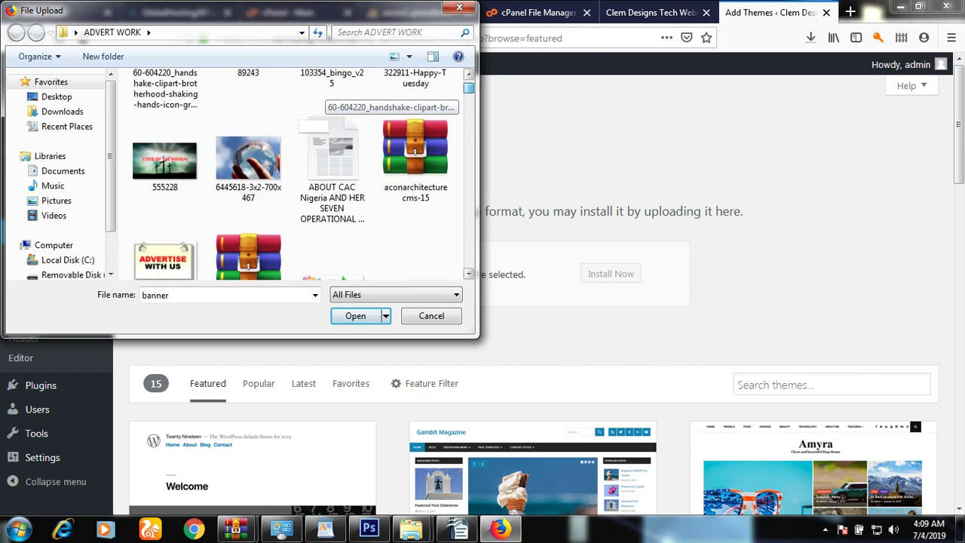
pyautogui.scroll(-1, 302, 174)
pyautogui.scroll(-4, 325, 98)
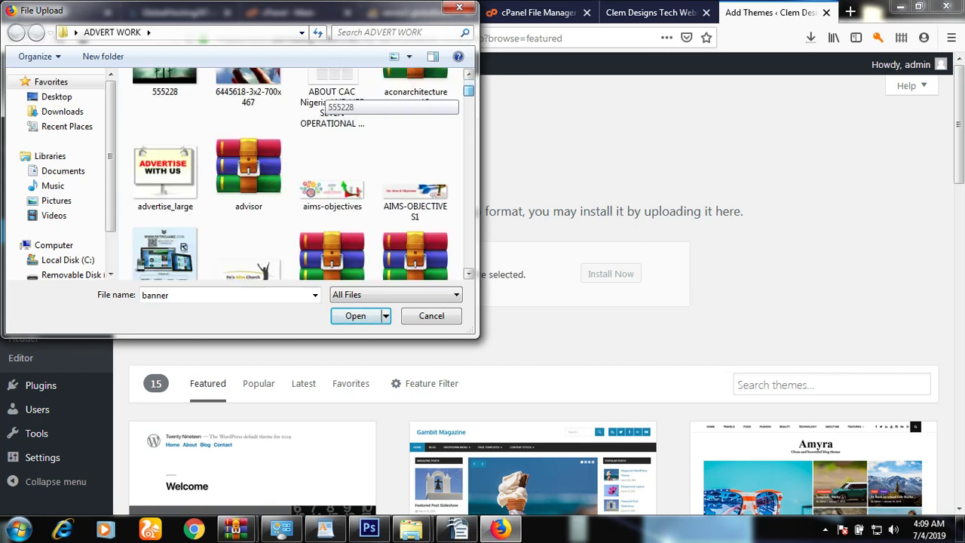
pyautogui.scroll(-6, 323, 96)
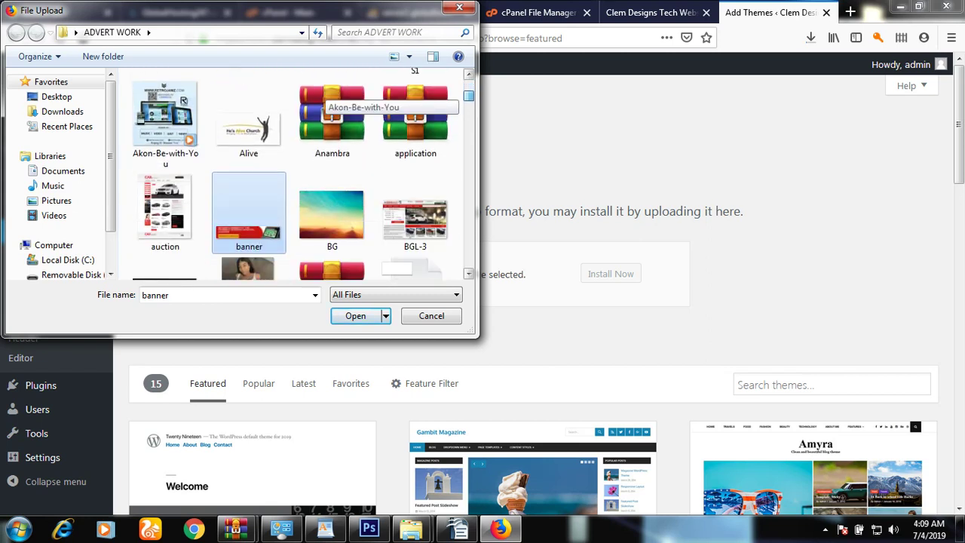
pyautogui.click(331, 181)
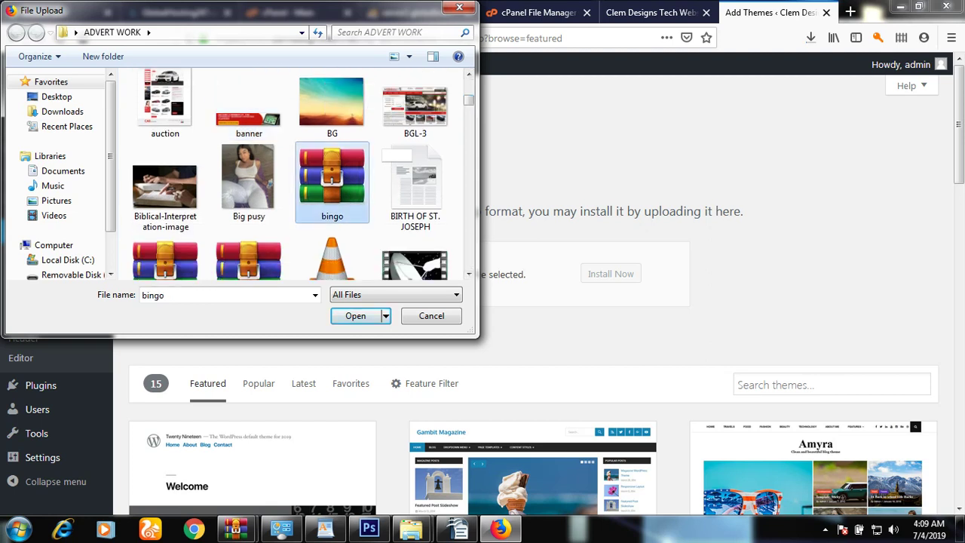
pyautogui.click(355, 315)
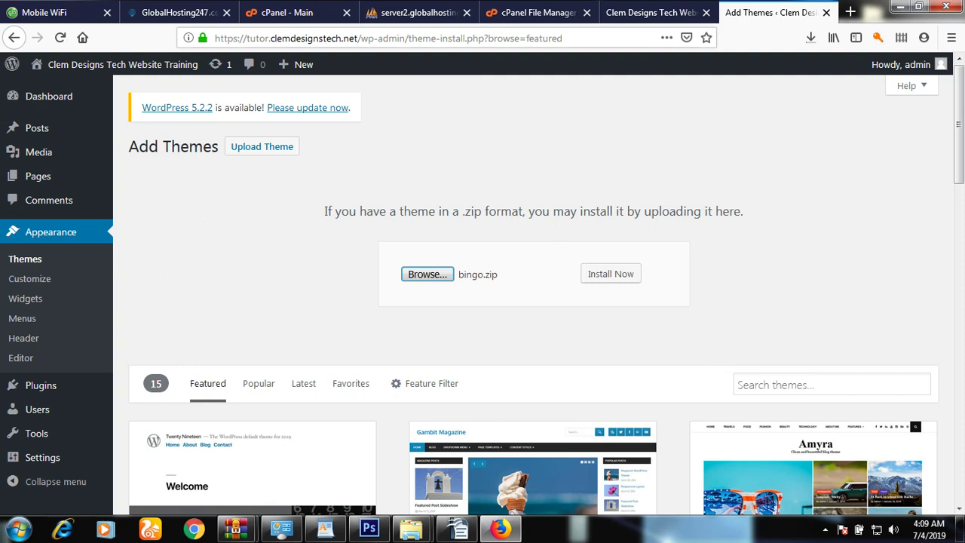
# Install bingo.zip, which returns the "Oops! That page can't be found" error page.
pyautogui.click(611, 274)
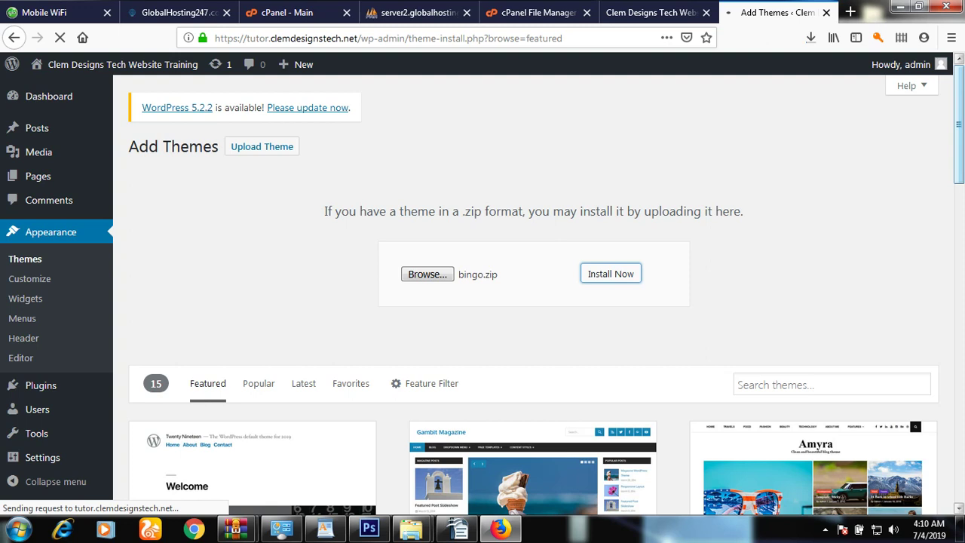
pyautogui.scroll(-3, 546, 291)
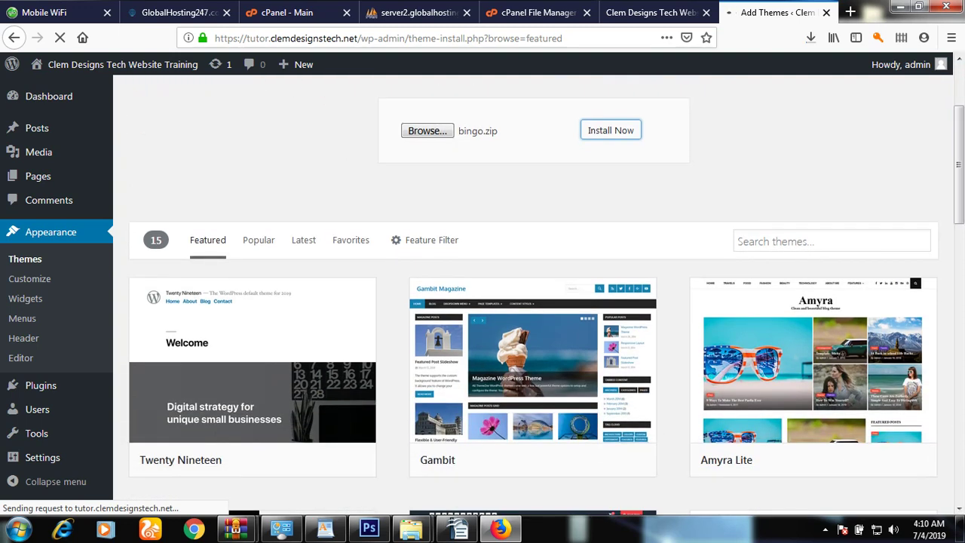
pyautogui.moveTo(532, 365)
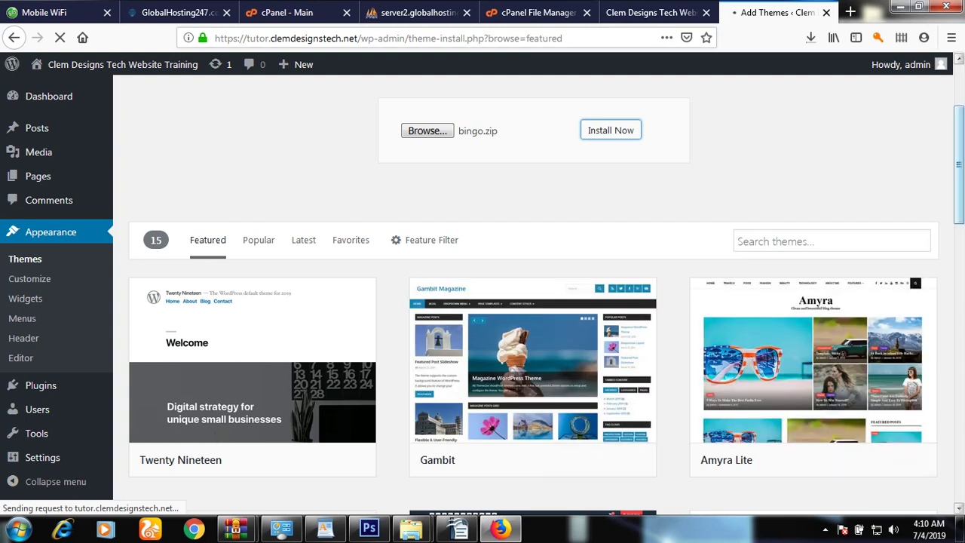
pyautogui.scroll(1, 533, 298)
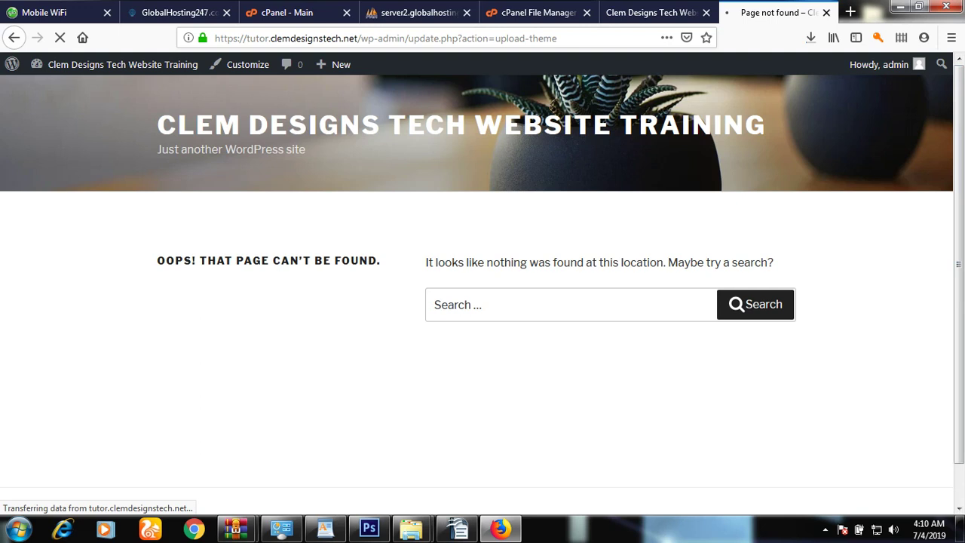
# Go to Dashboard, then Appearance > Themes: still just Twenty Seventeen, Fifteen and Sixteen.
pyautogui.moveTo(121, 64)
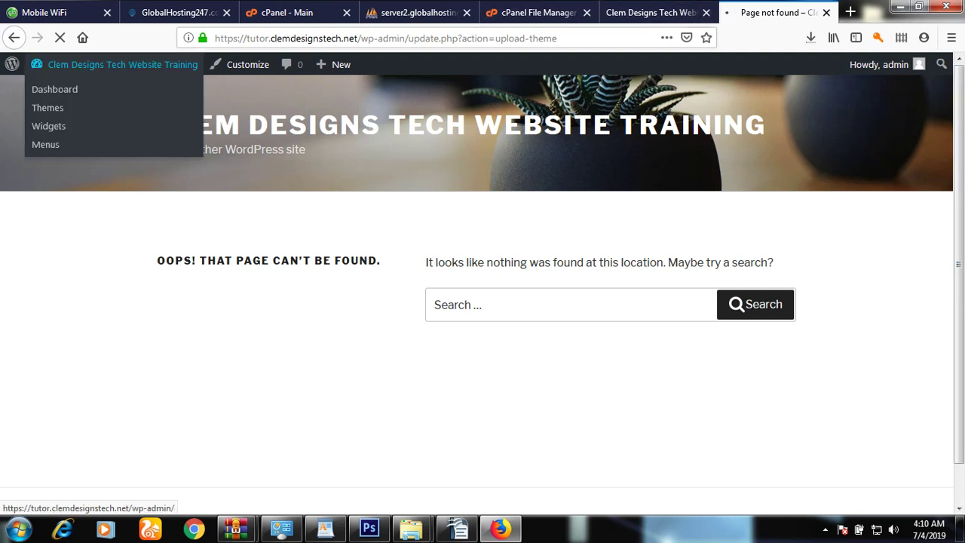
pyautogui.click(54, 89)
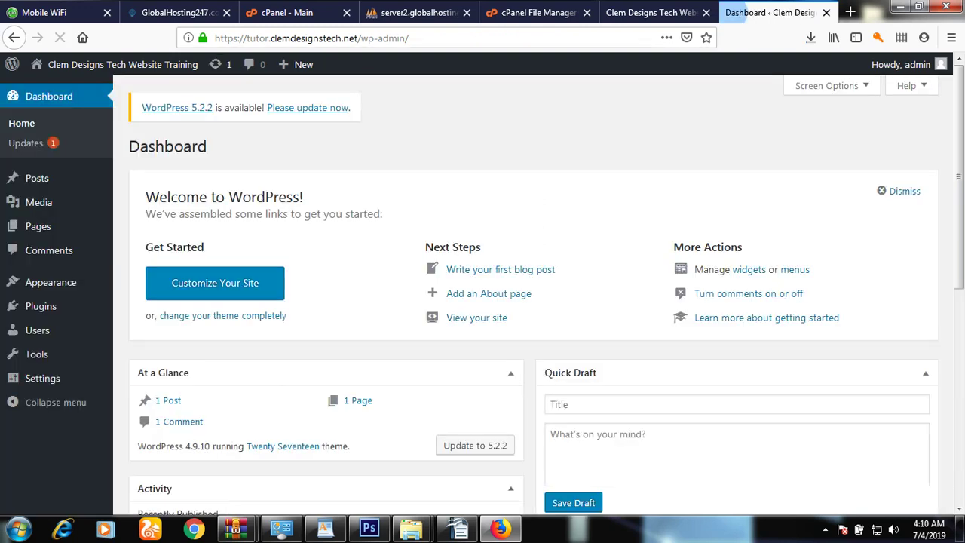
pyautogui.moveTo(46, 202)
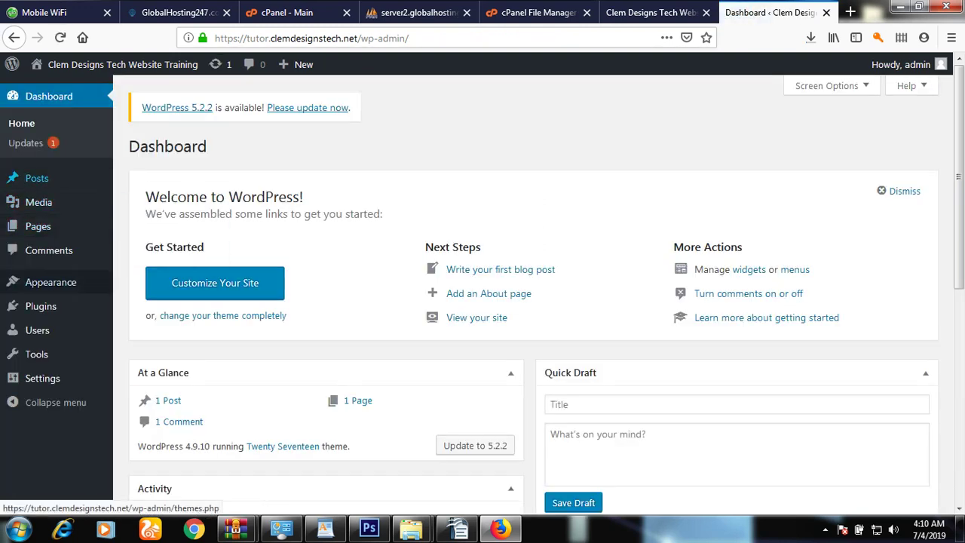
pyautogui.moveTo(51, 282)
pyautogui.click(144, 304)
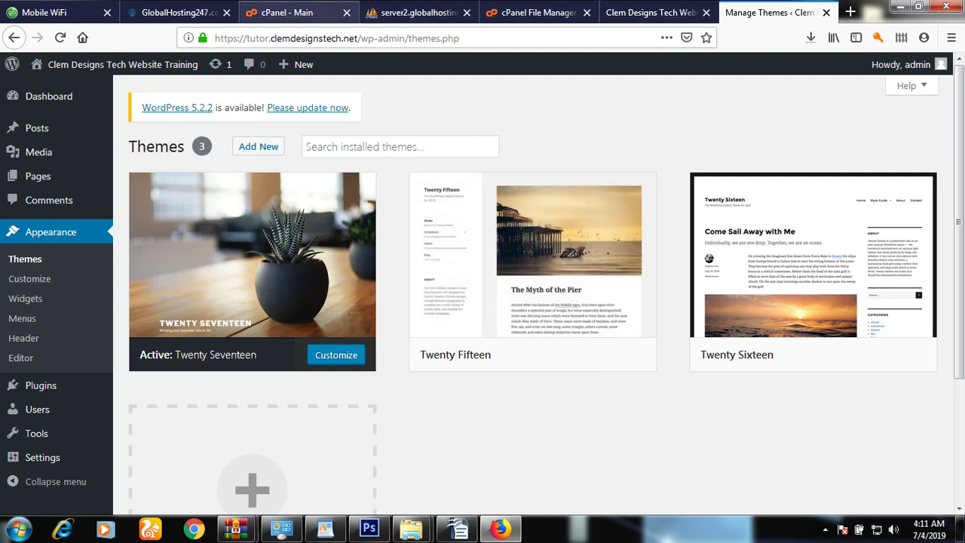
# In cPanel File Manager, go to public_html/tutor/wp-content/themes and start an upload there.
pyautogui.click(287, 12)
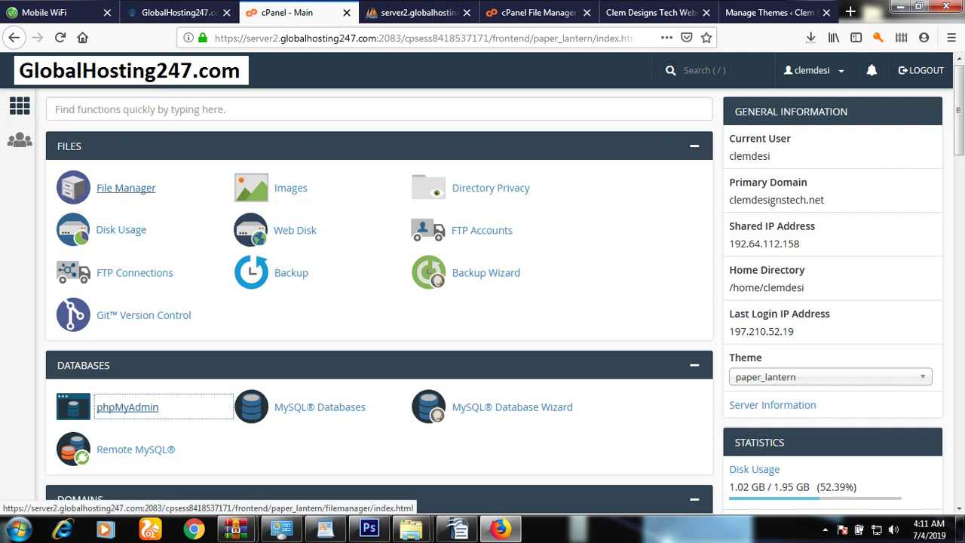
pyautogui.click(126, 188)
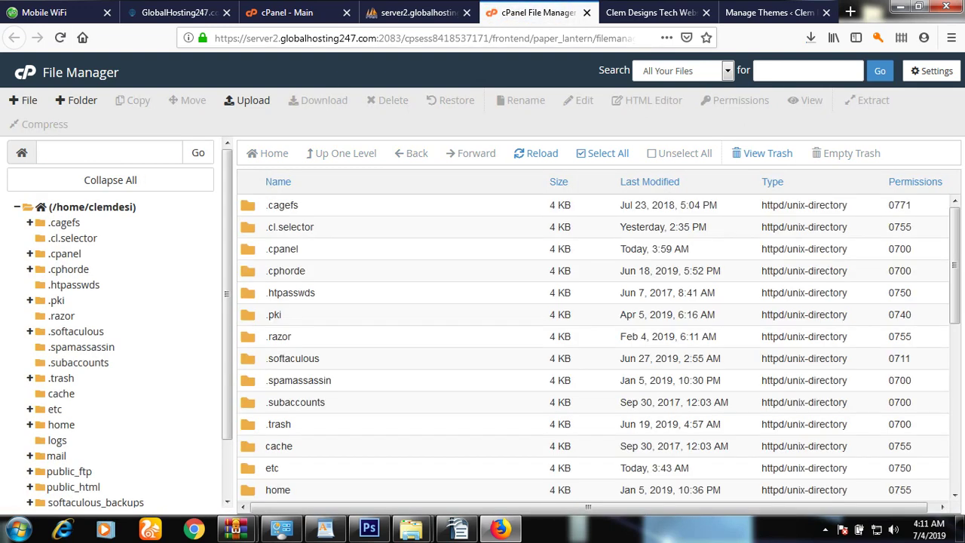
pyautogui.scroll(-4, 593, 347)
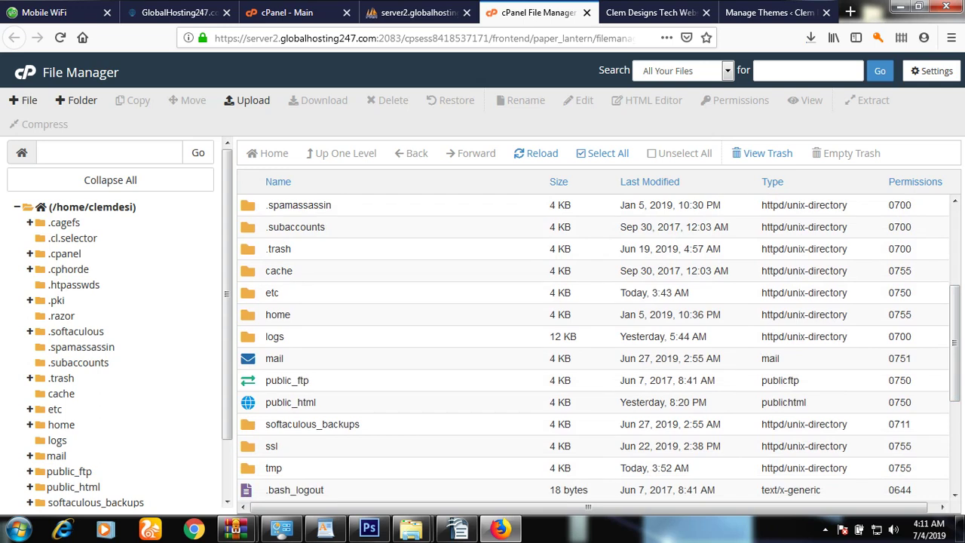
pyautogui.doubleClick(290, 402)
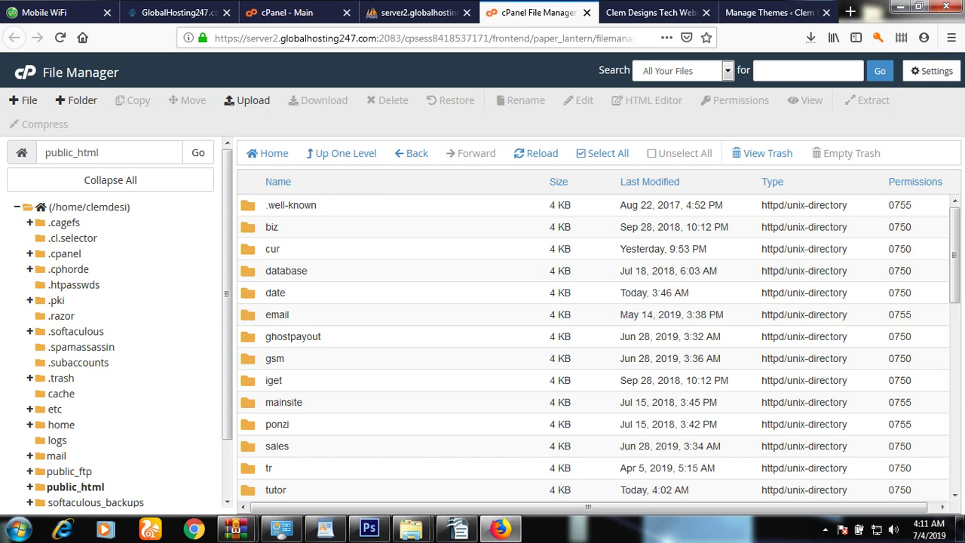
pyautogui.doubleClick(275, 489)
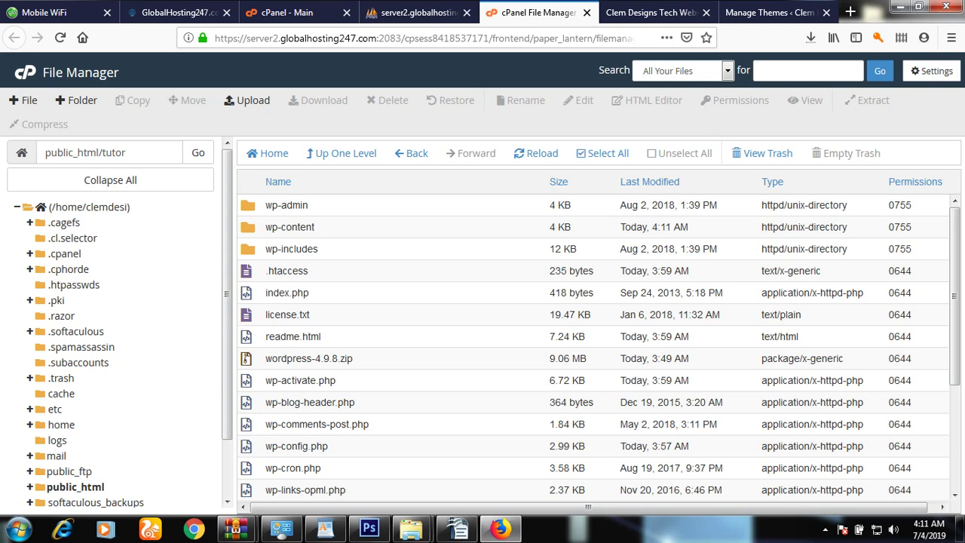
pyautogui.doubleClick(289, 227)
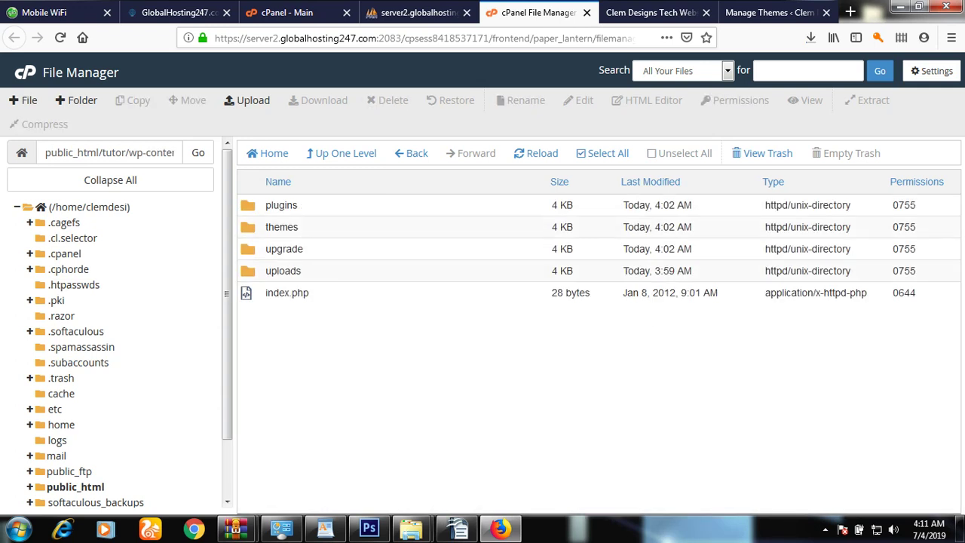
pyautogui.doubleClick(282, 226)
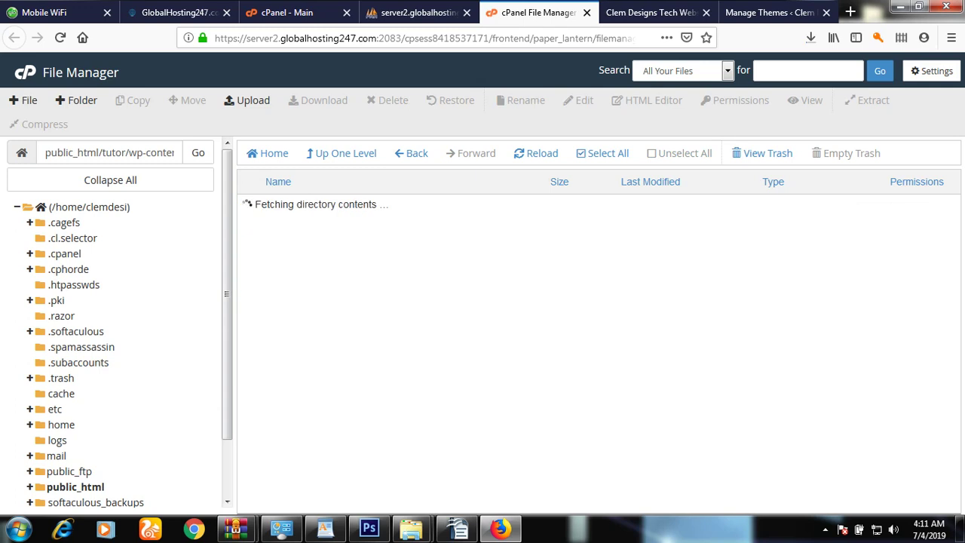
pyautogui.click(247, 100)
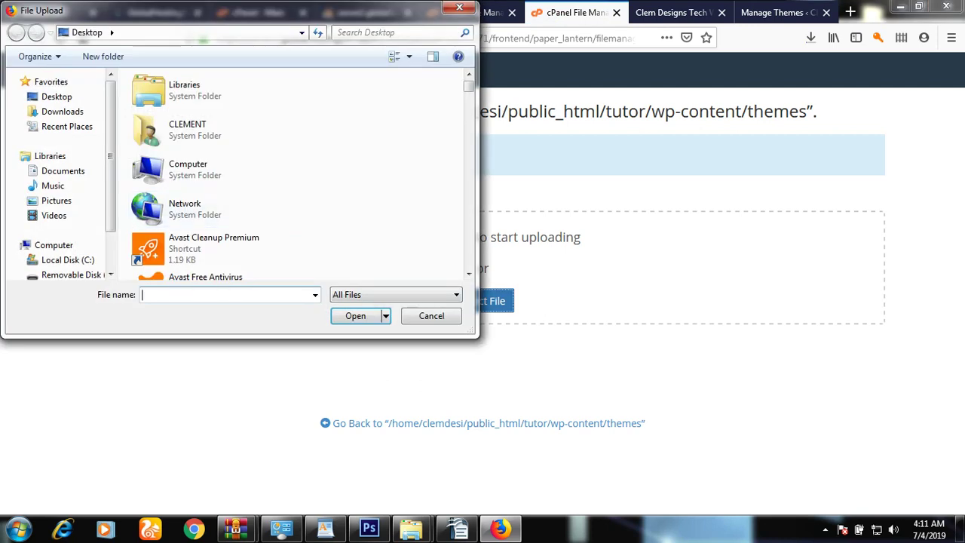
# In the file picker, go to the ADVERT WORK folder and choose bingo.zip for upload.
pyautogui.write('ad')
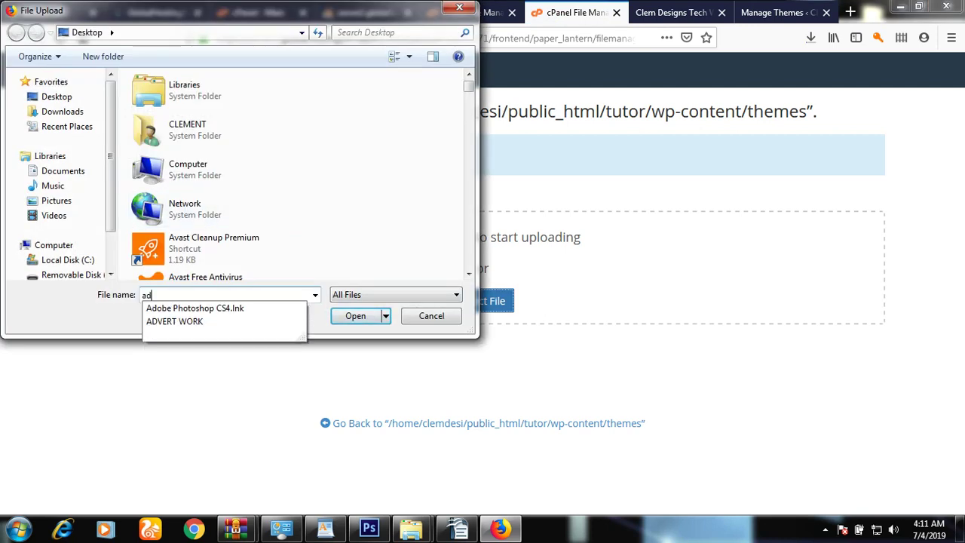
pyautogui.write('v')
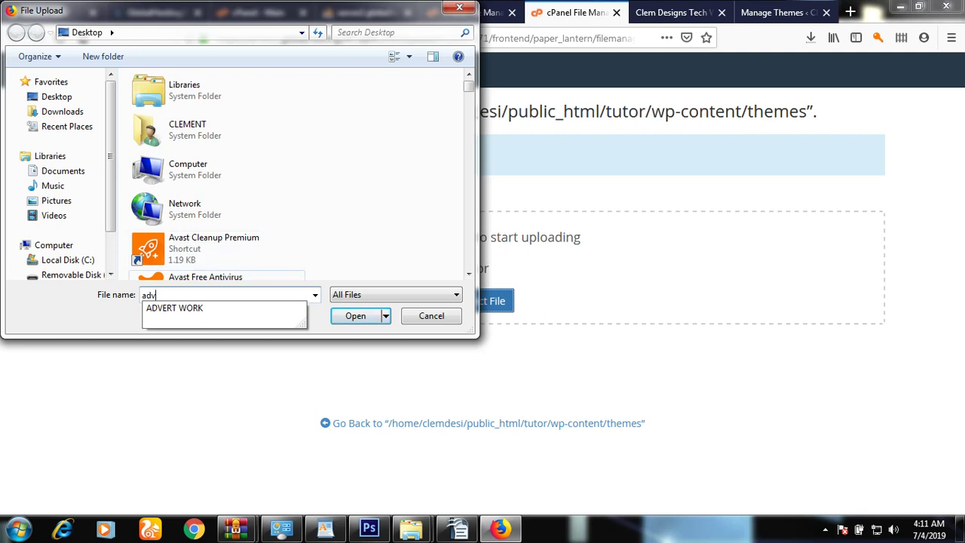
pyautogui.press('Return')
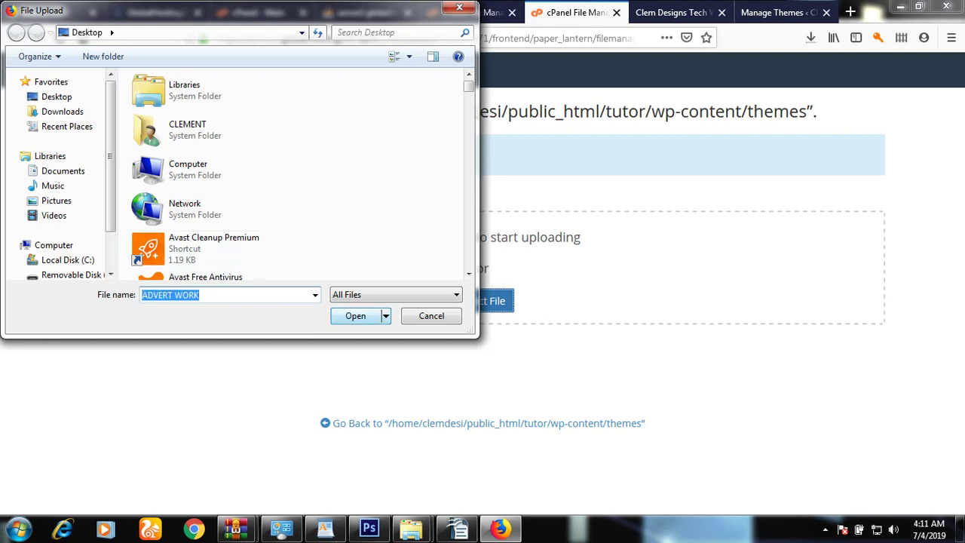
pyautogui.press('Return')
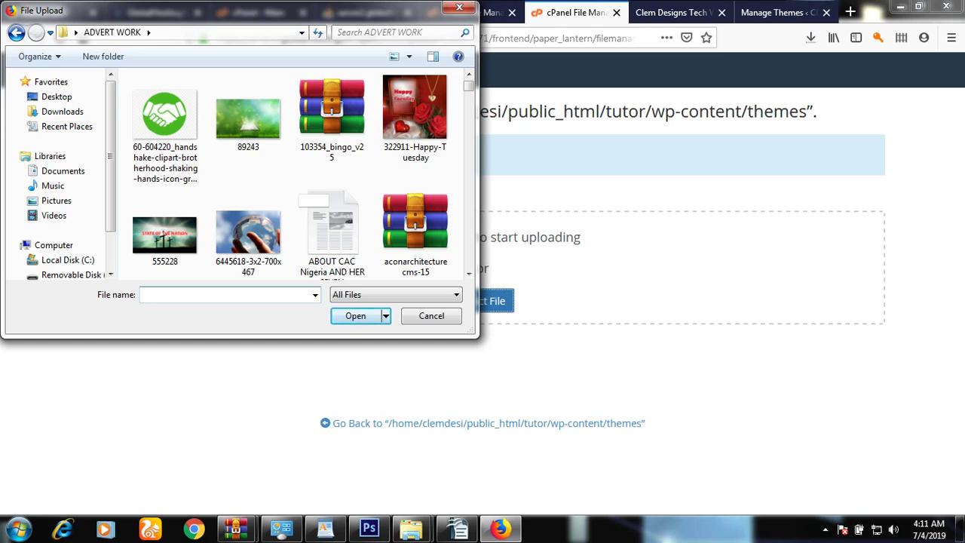
pyautogui.write('big')
pyautogui.press('BackSpace')
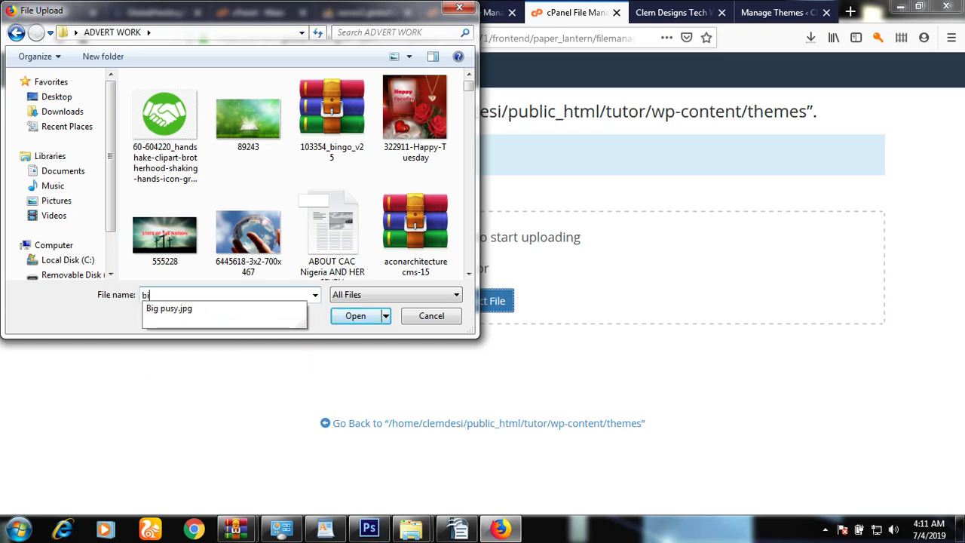
pyautogui.write('ng')
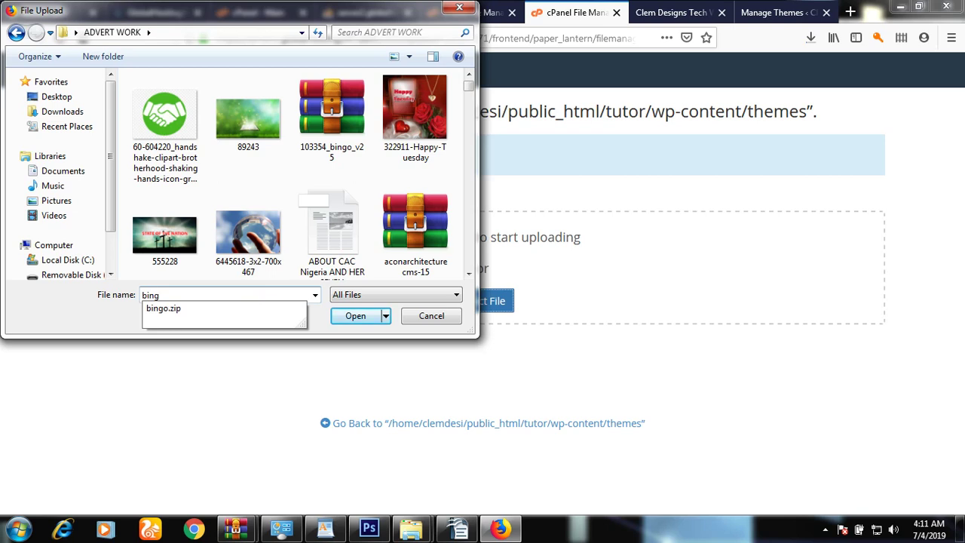
pyautogui.press('Down')
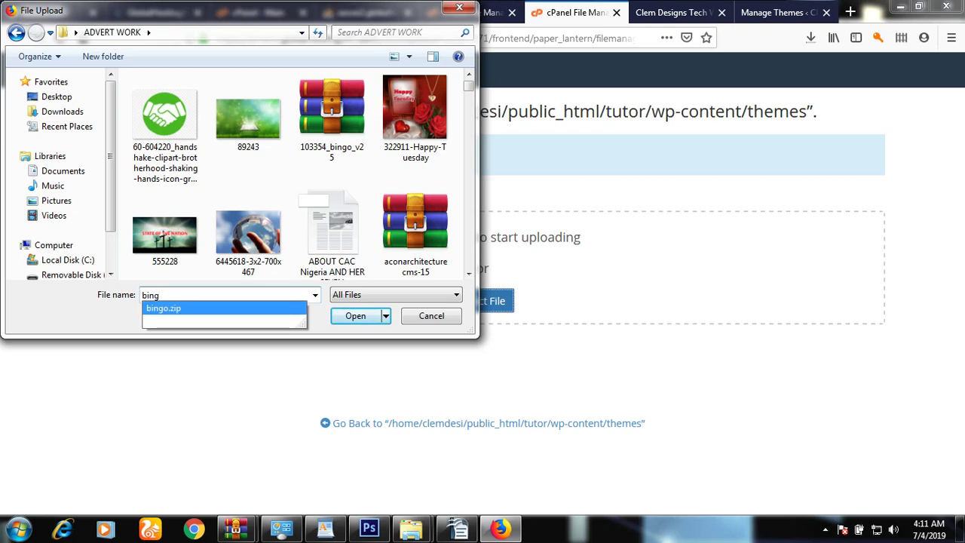
pyautogui.press('Return')
pyautogui.press('Return')
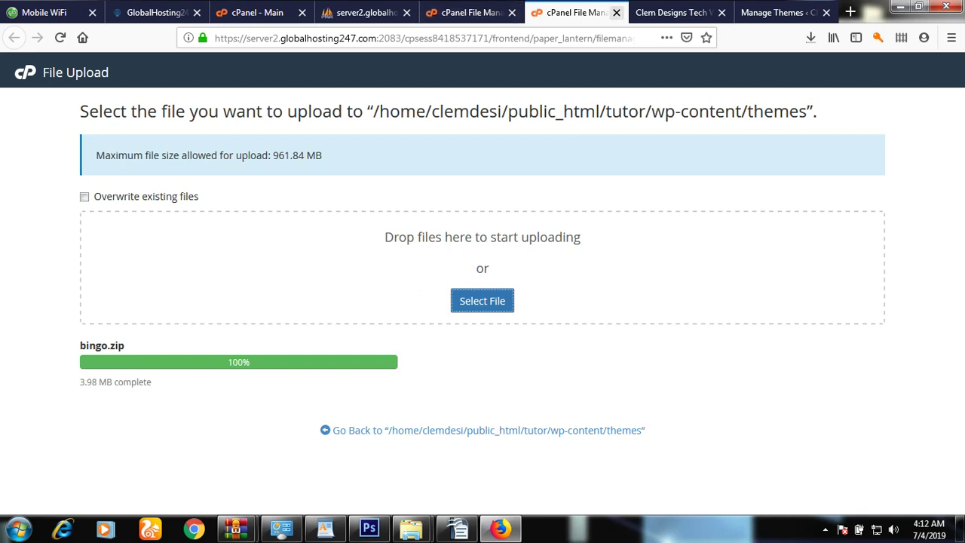
# Reload the themes folder, extract bingo.zip into it, then close the File Manager tabs.
pyautogui.click(617, 12)
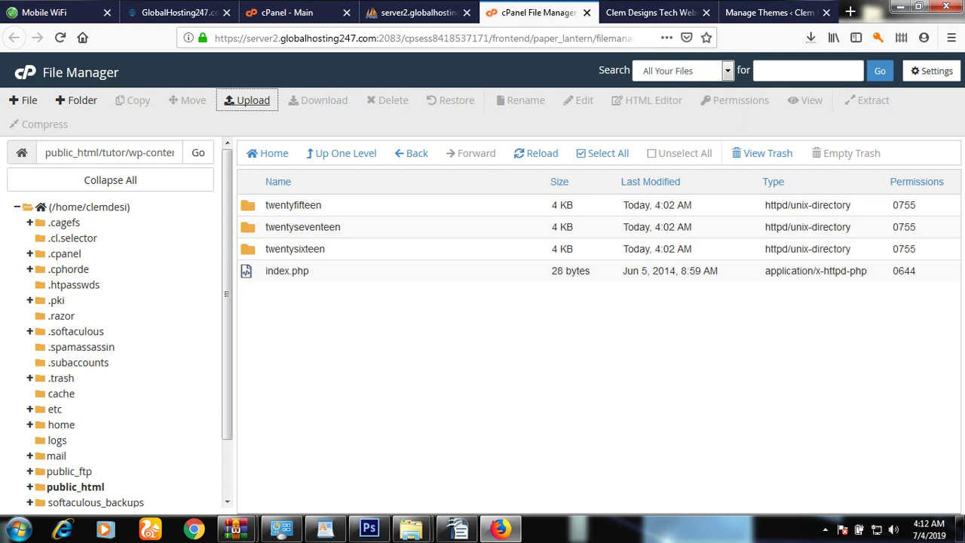
pyautogui.click(536, 153)
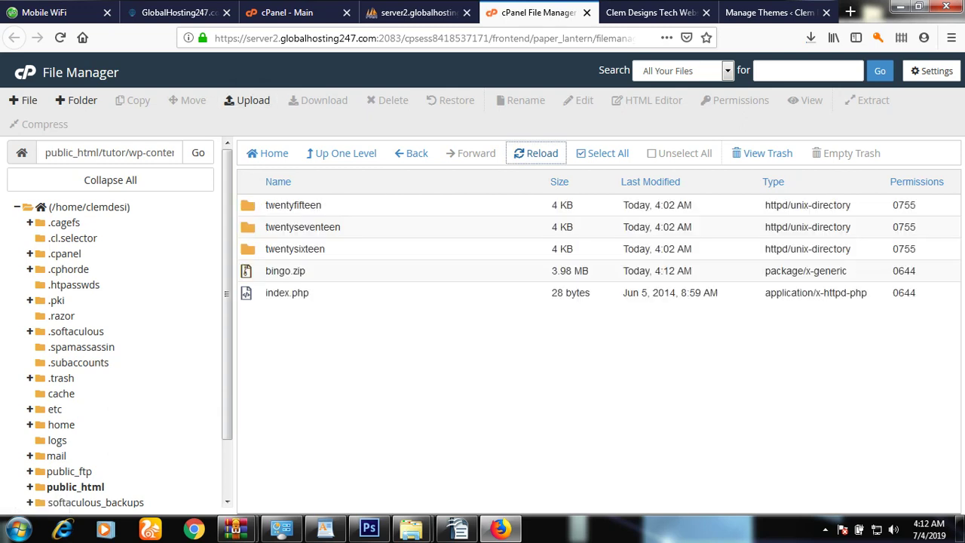
pyautogui.click(402, 273)
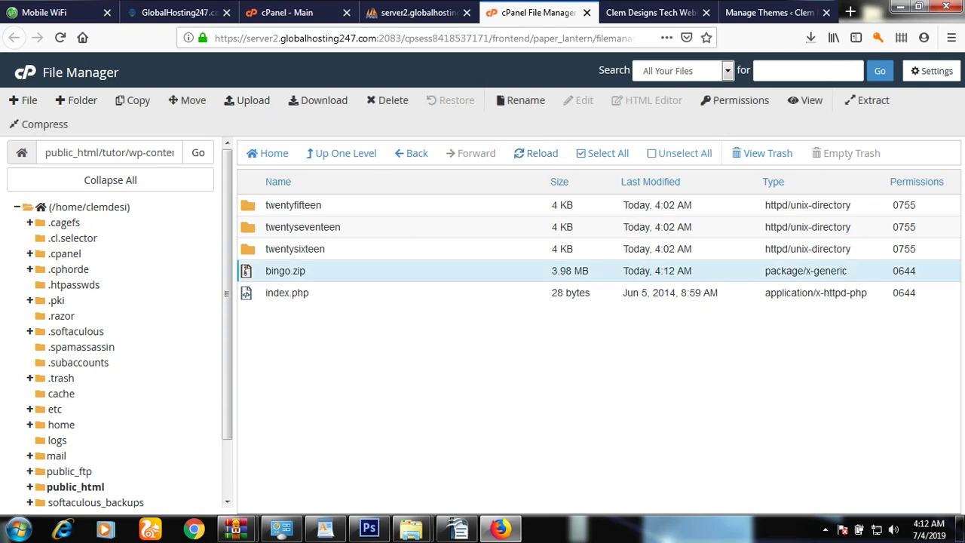
pyautogui.rightClick(402, 273)
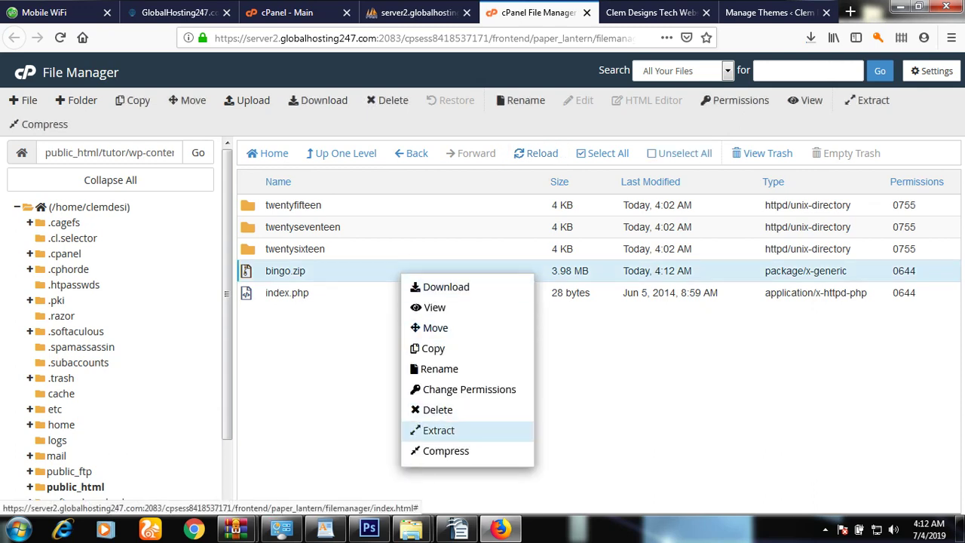
pyautogui.click(439, 430)
pyautogui.click(581, 357)
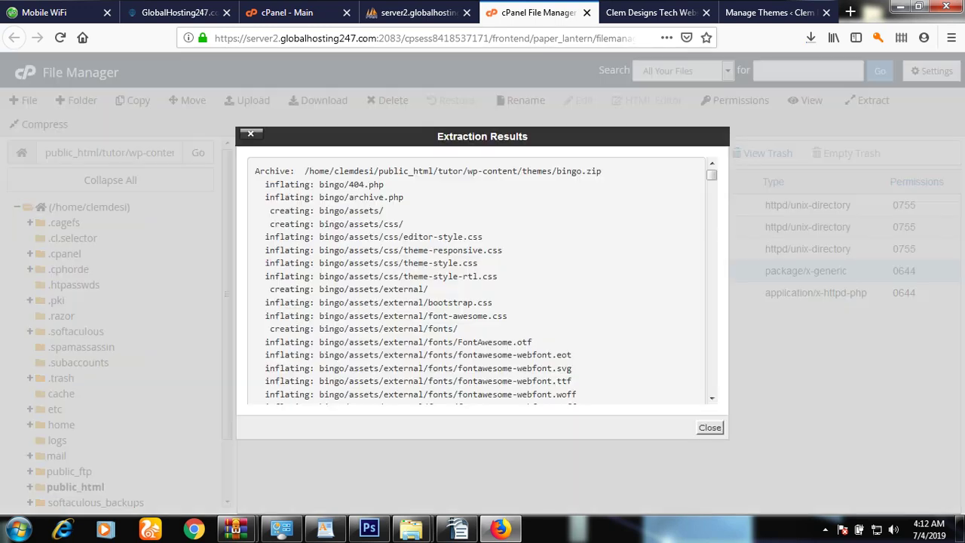
pyautogui.click(710, 427)
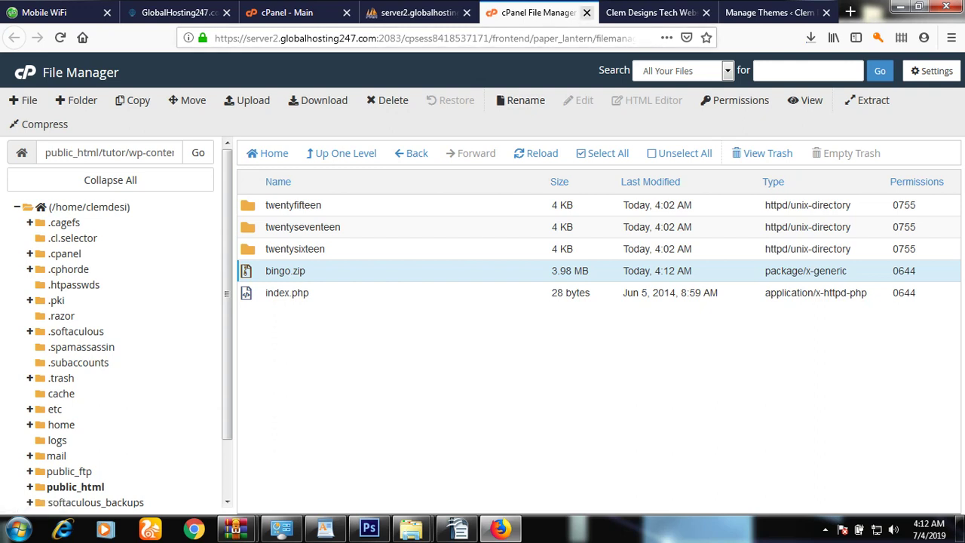
pyautogui.click(587, 12)
pyautogui.click(419, 12)
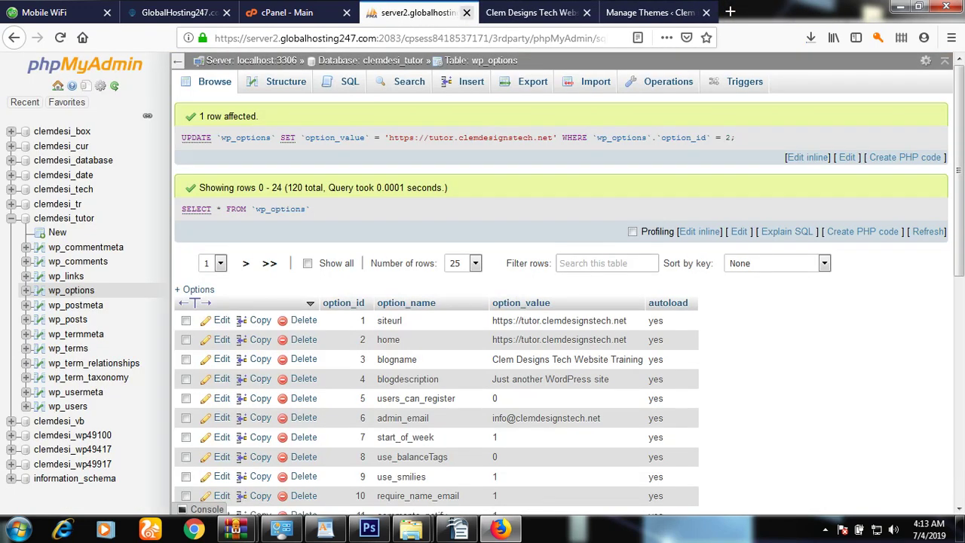
# Close phpMyAdmin, reload the WordPress Themes page and activate the new Bingo theme.
pyautogui.click(466, 12)
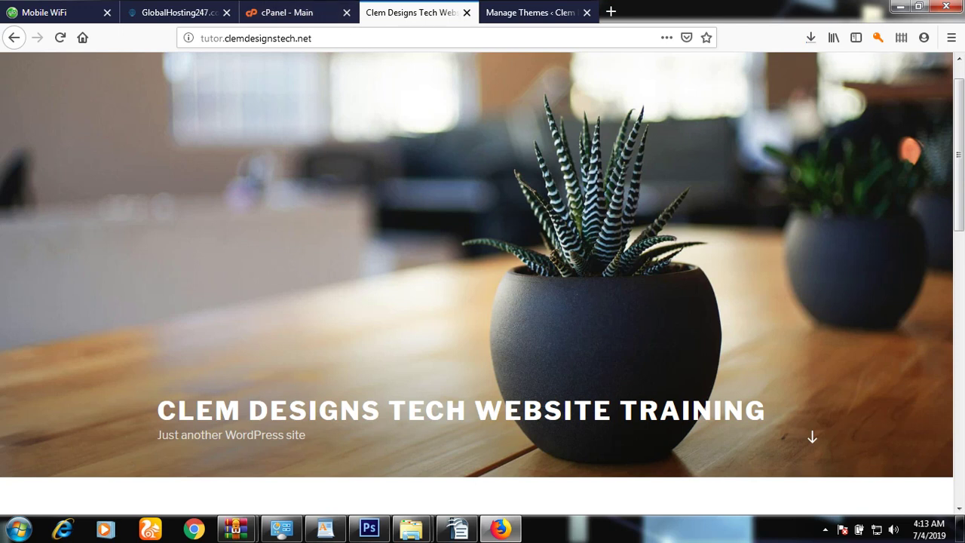
pyautogui.click(530, 12)
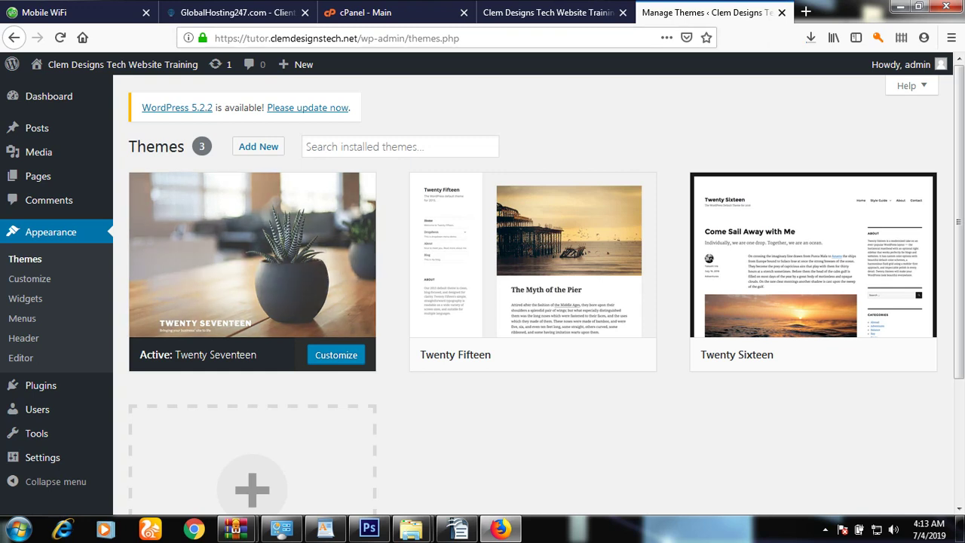
pyautogui.click(60, 37)
pyautogui.moveTo(532, 264)
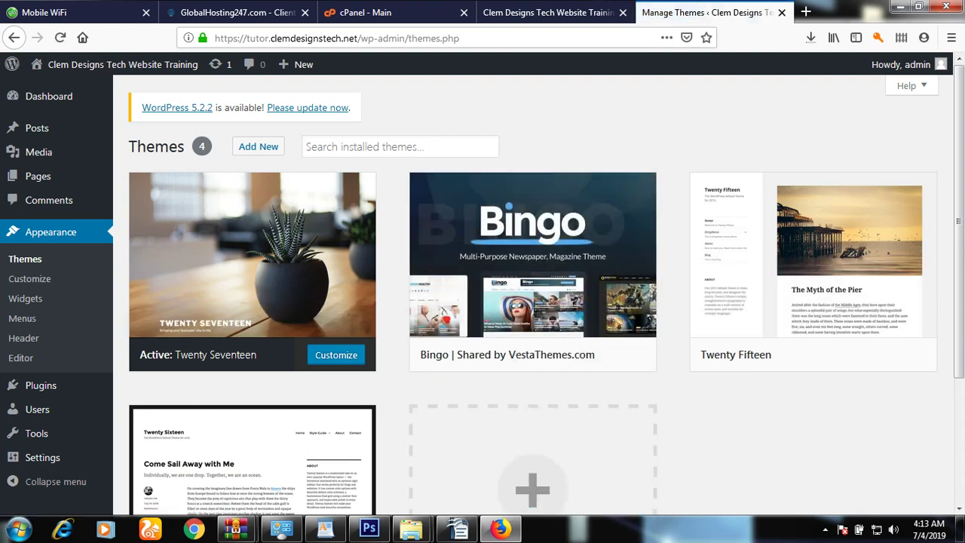
pyautogui.click(550, 356)
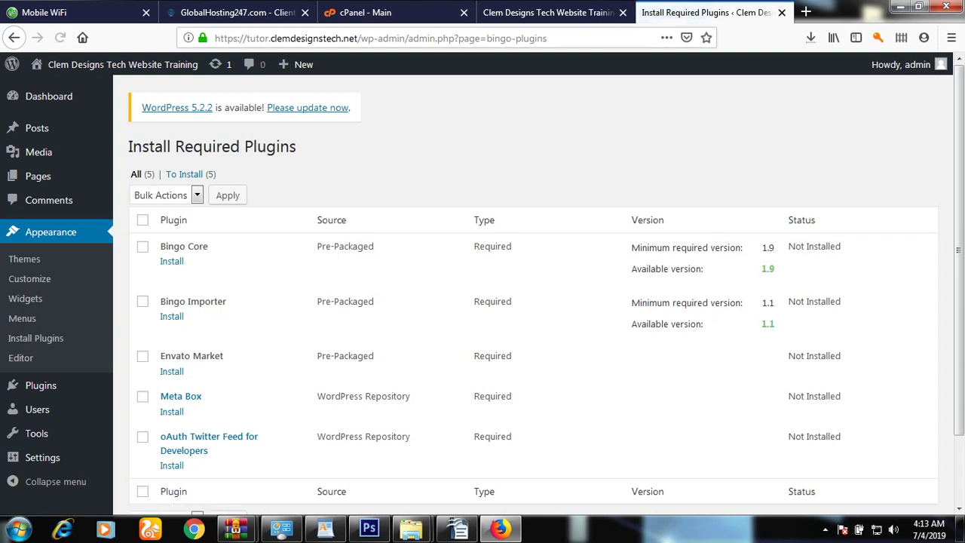
# Bulk-install all five required Bingo plugins from the Install Required Plugins list.
pyautogui.scroll(-2, 533, 290)
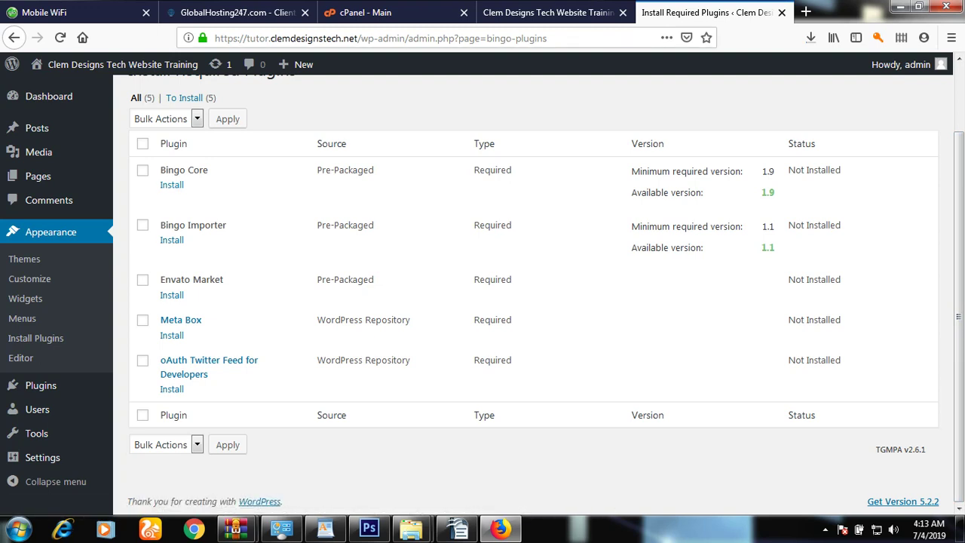
pyautogui.click(142, 144)
pyautogui.click(166, 119)
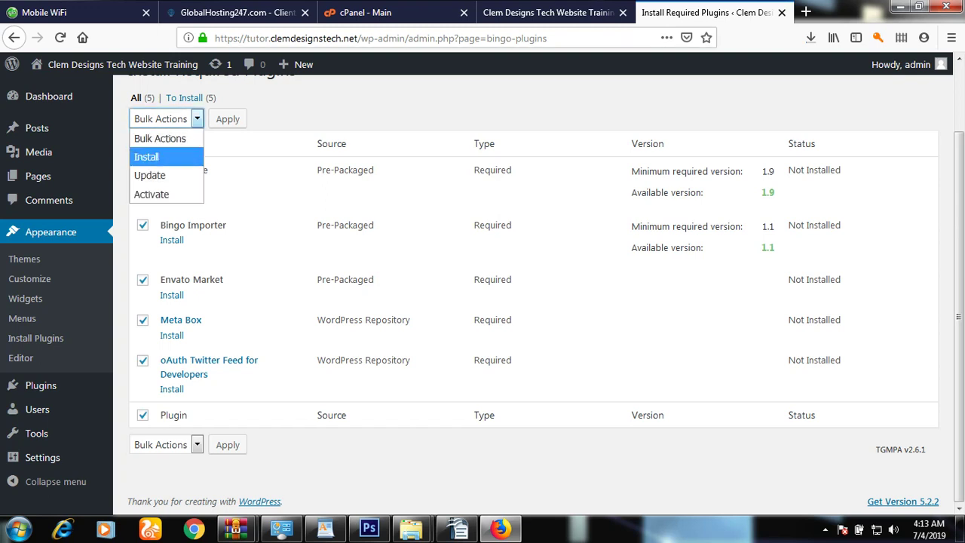
pyautogui.press('Return')
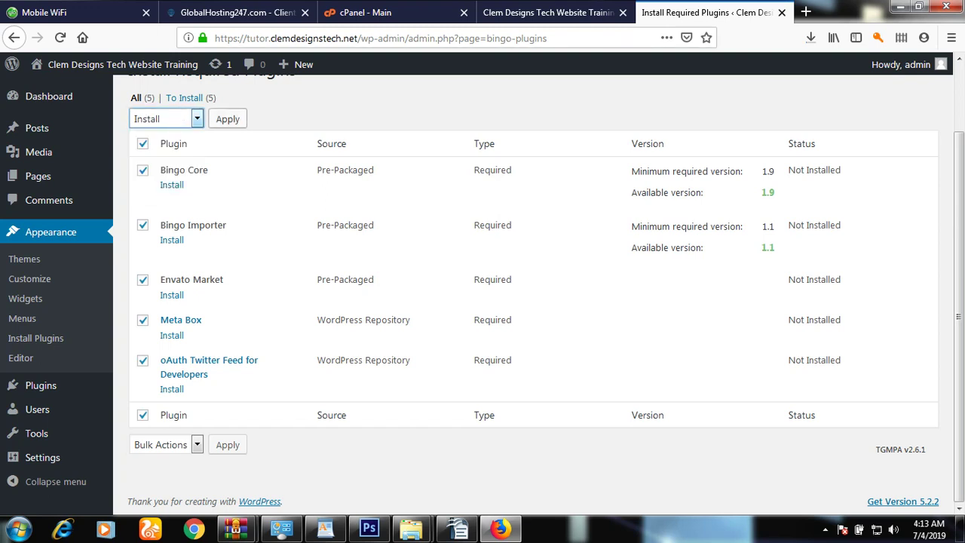
pyautogui.click(227, 119)
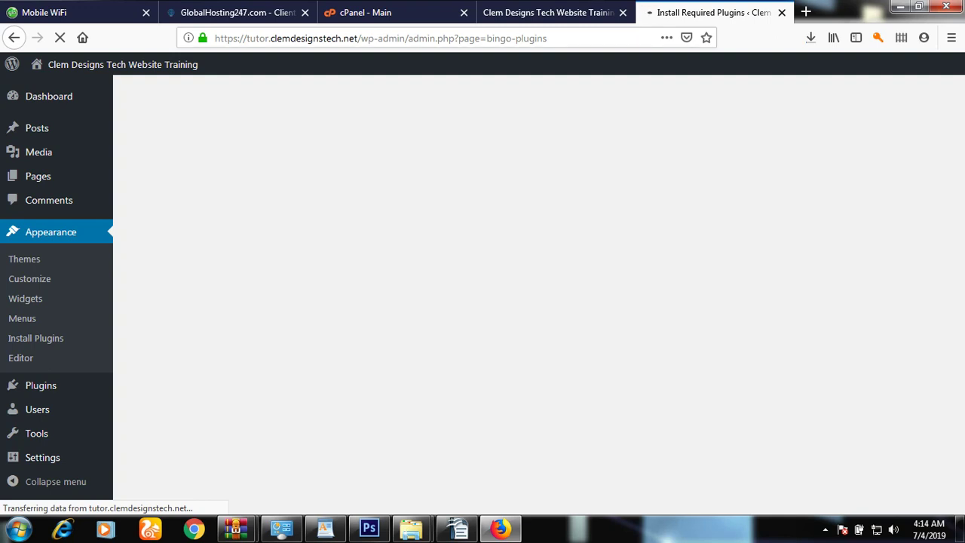
# Go to the Dashboard and begin activating the installed theme plugins.
pyautogui.click(825, 530)
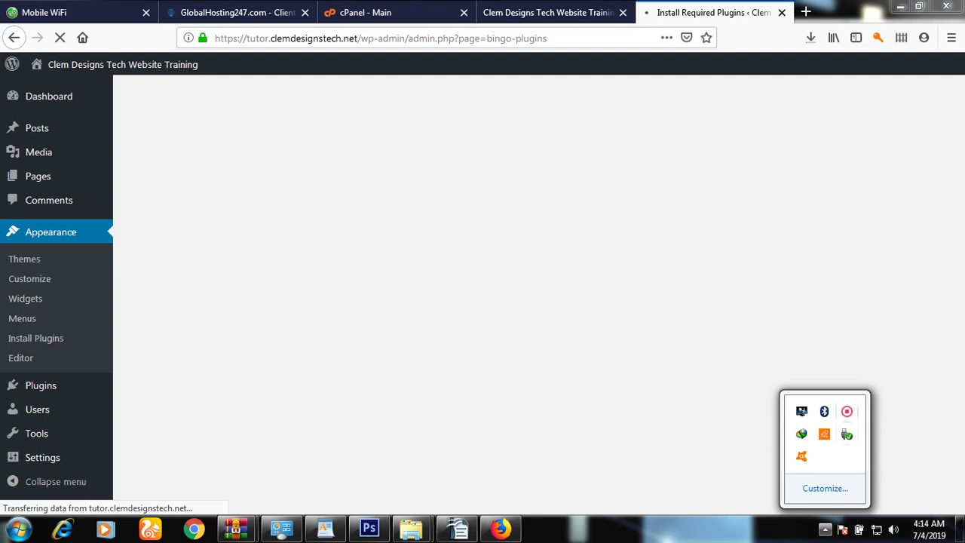
pyautogui.click(848, 411)
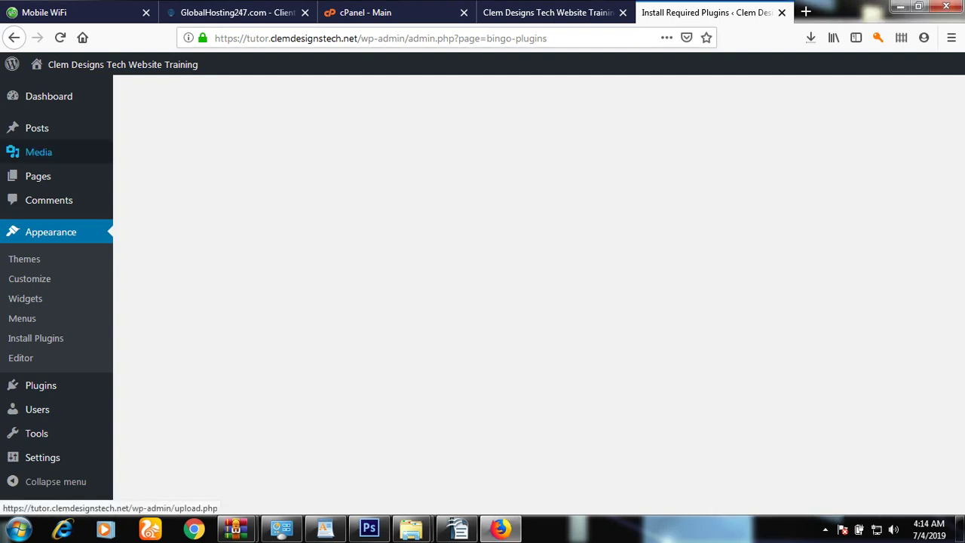
pyautogui.click(46, 97)
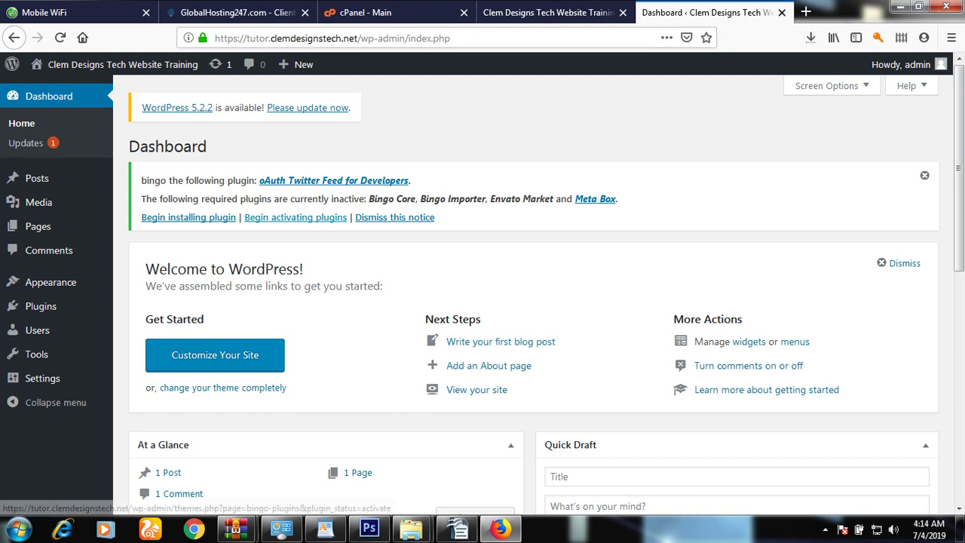
pyautogui.click(295, 217)
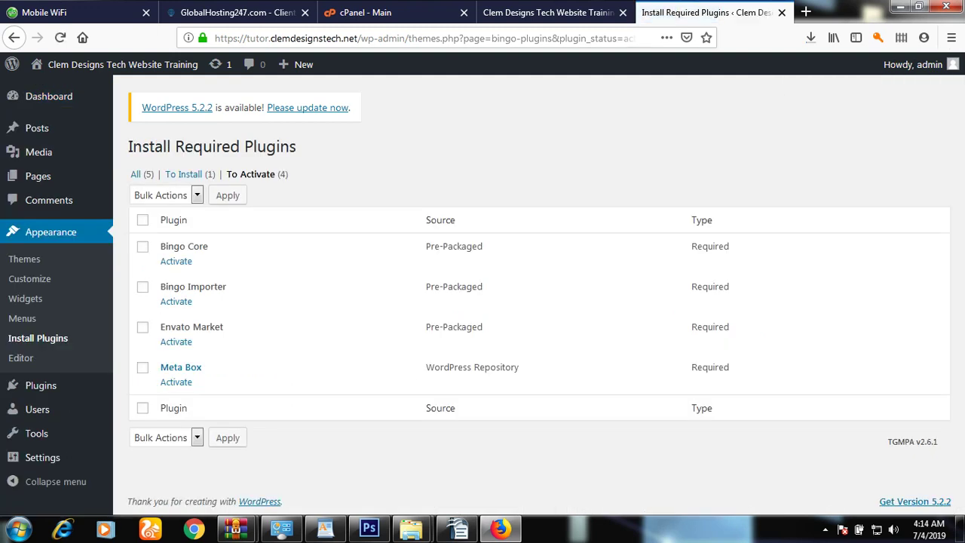
# Bulk-activate Bingo Core, Bingo Importer, Envato Market and Meta Box, then view the homepage tab.
pyautogui.click(143, 219)
pyautogui.click(166, 438)
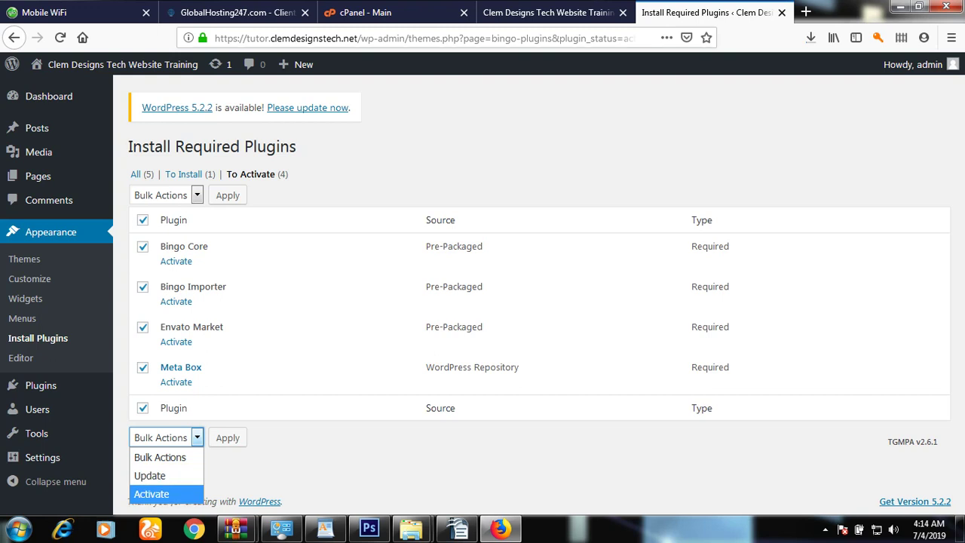
pyautogui.press('Return')
pyautogui.click(227, 437)
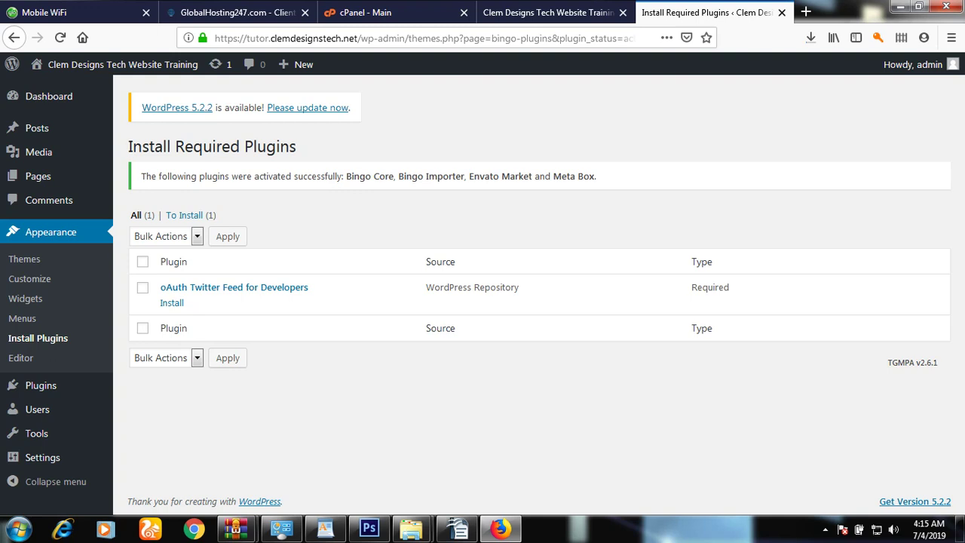
pyautogui.click(549, 12)
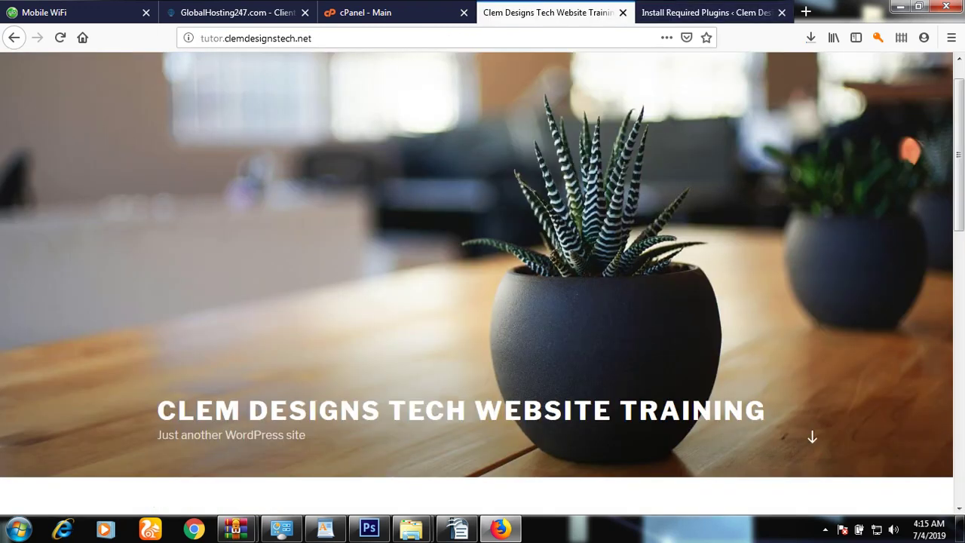
# Reload the homepage to check the Bingo layout, then go back to Install Required Plugins.
pyautogui.click(60, 37)
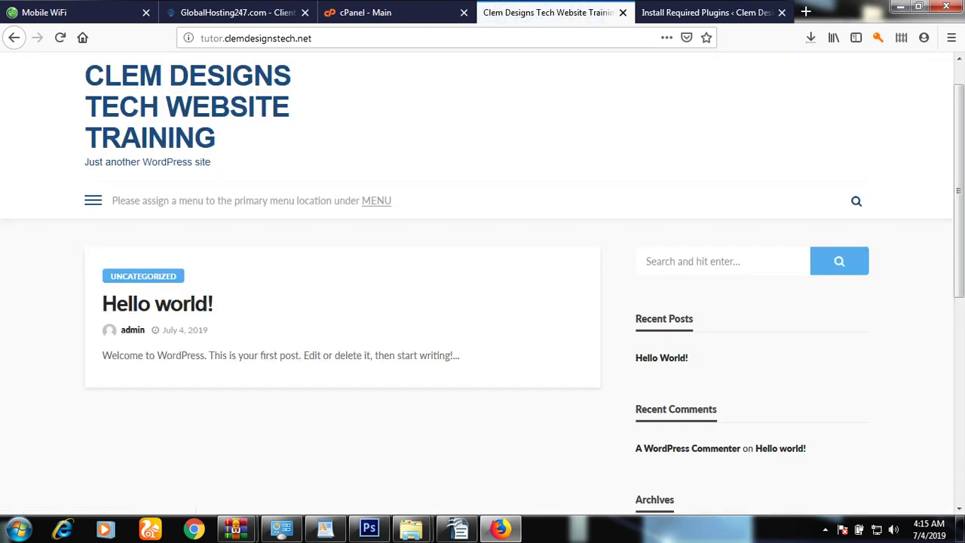
pyautogui.scroll(-5, 482, 283)
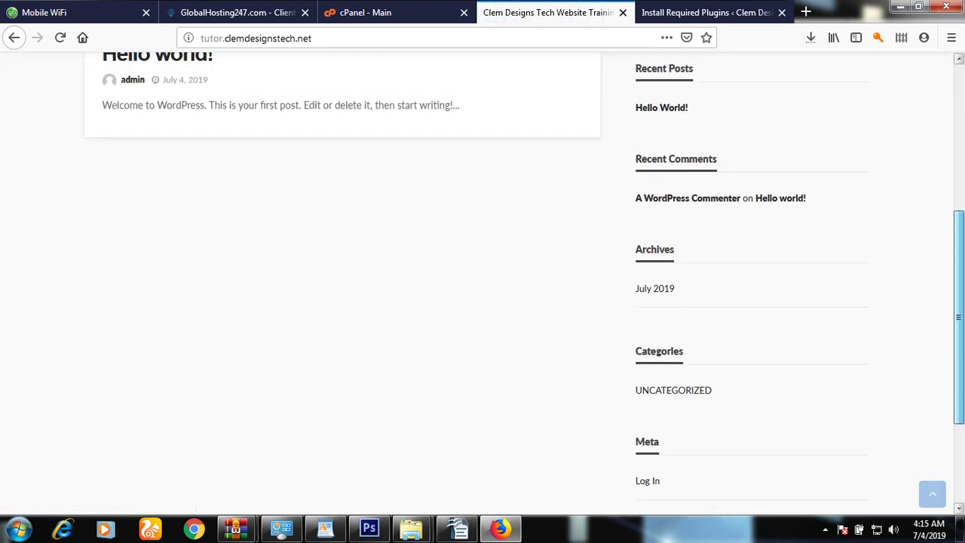
pyautogui.scroll(6, 482, 283)
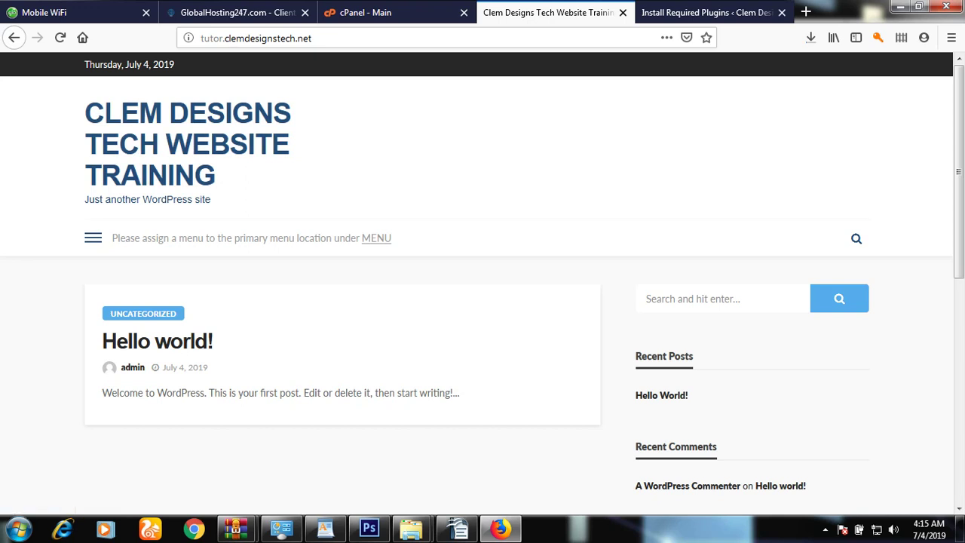
pyautogui.click(705, 12)
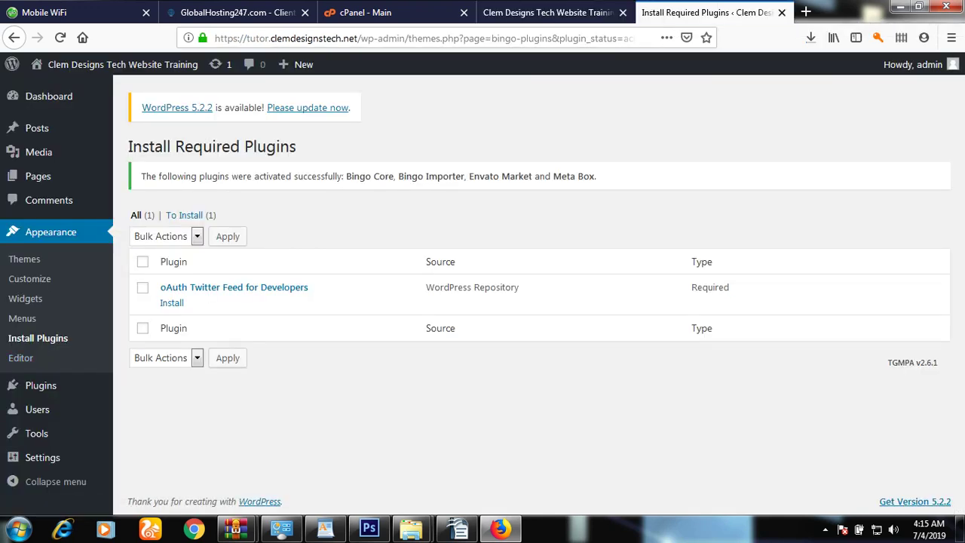
# Open Bingo Options at General Options, showing Full Width layout and 1140 px body width.
pyautogui.click(47, 96)
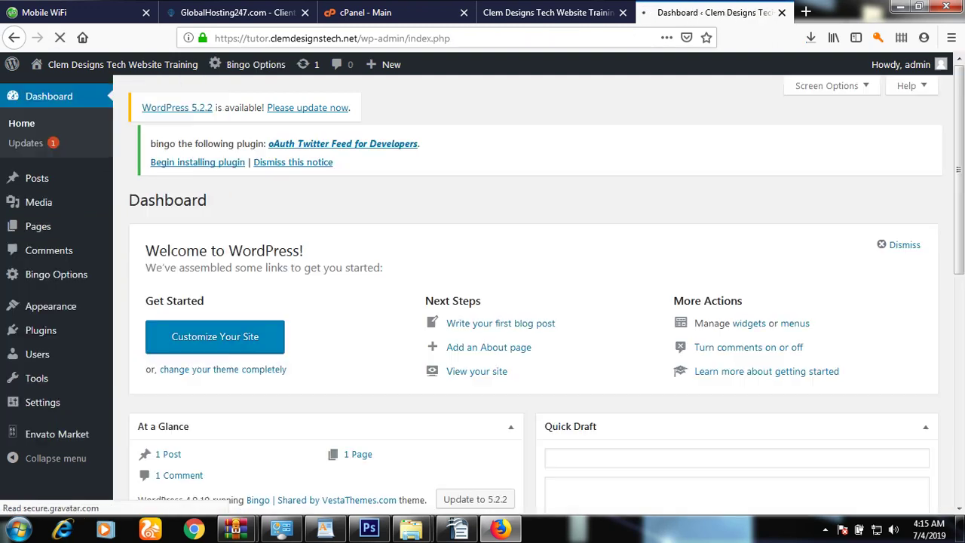
pyautogui.moveTo(41, 330)
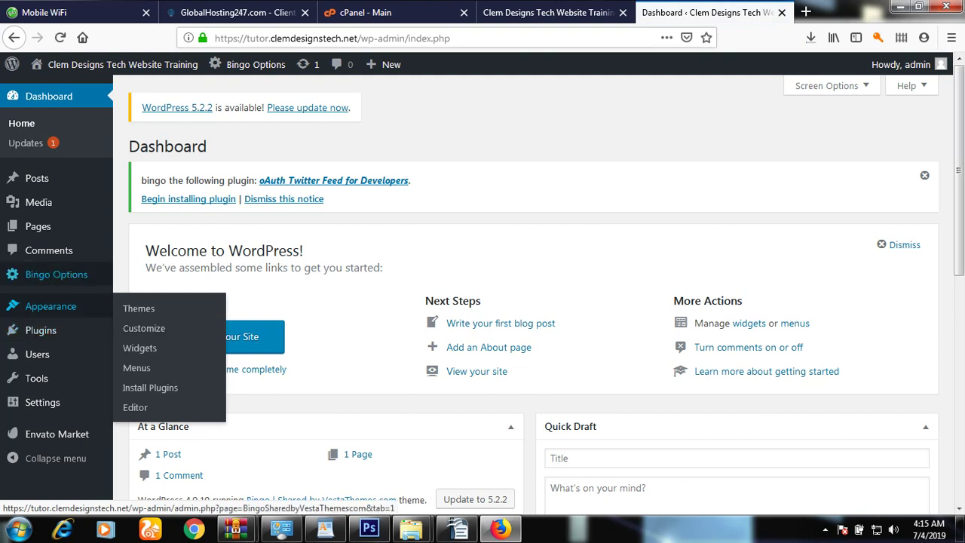
pyautogui.moveTo(57, 275)
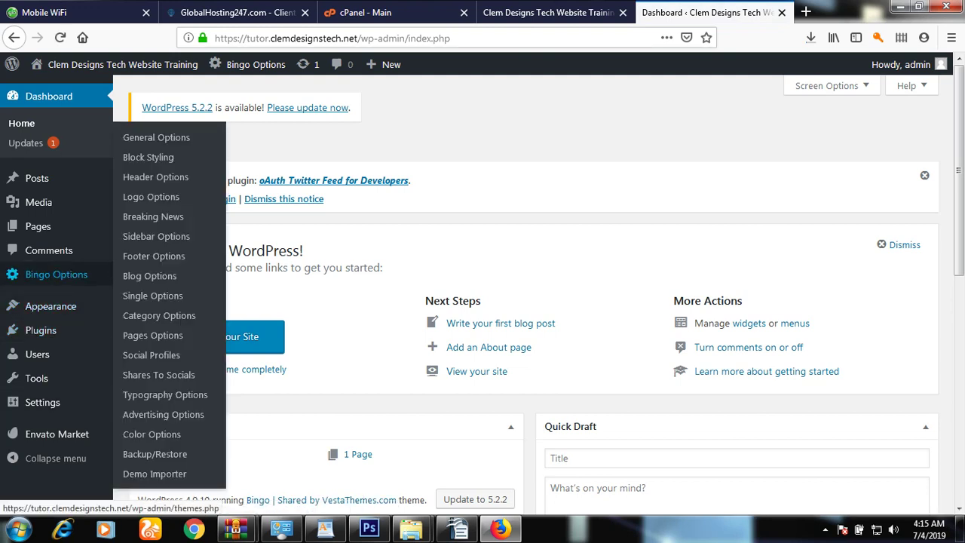
pyautogui.click(156, 137)
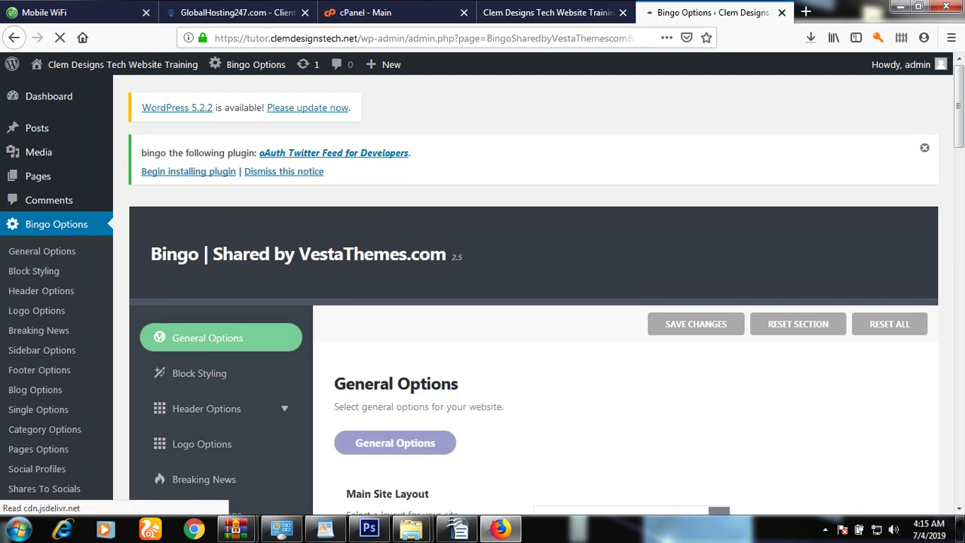
pyautogui.scroll(-2, 528, 301)
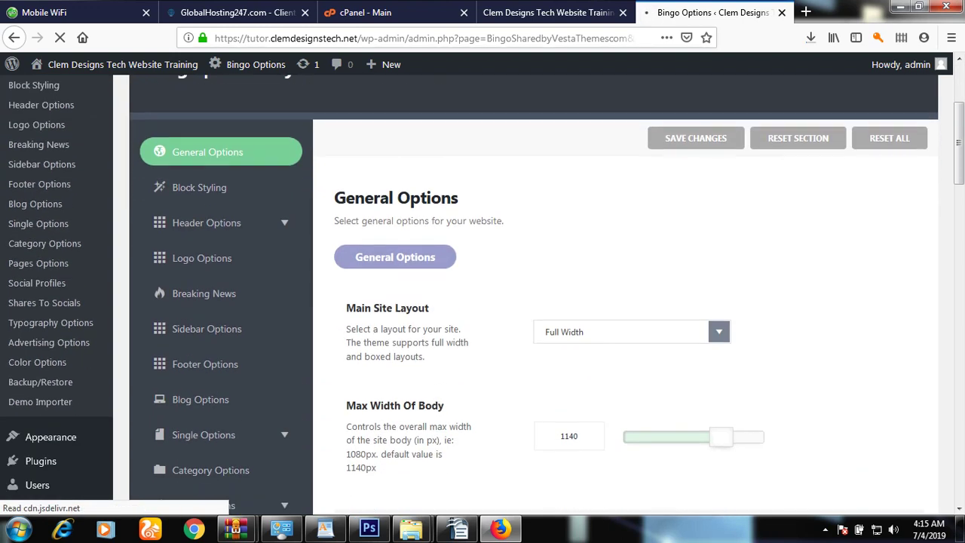
# Check and reload the live site, then return to the Bingo Options tab.
pyautogui.click(549, 12)
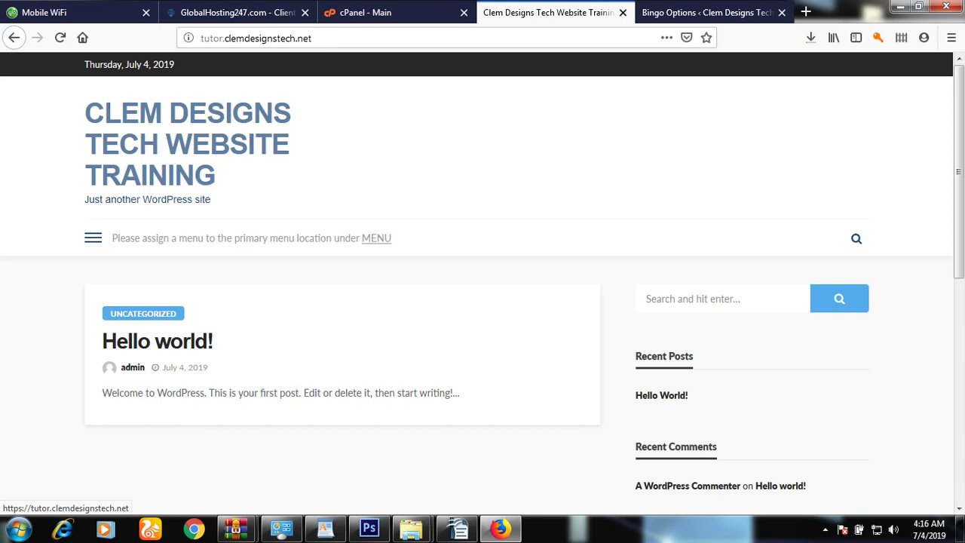
pyautogui.moveTo(211, 199); pyautogui.dragTo(86, 200)
pyautogui.click(113, 175)
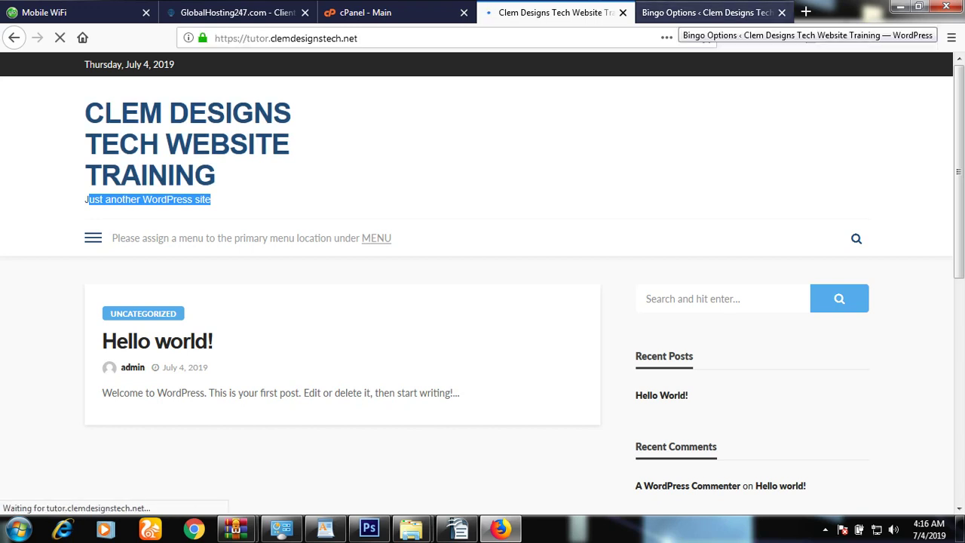
pyautogui.click(706, 12)
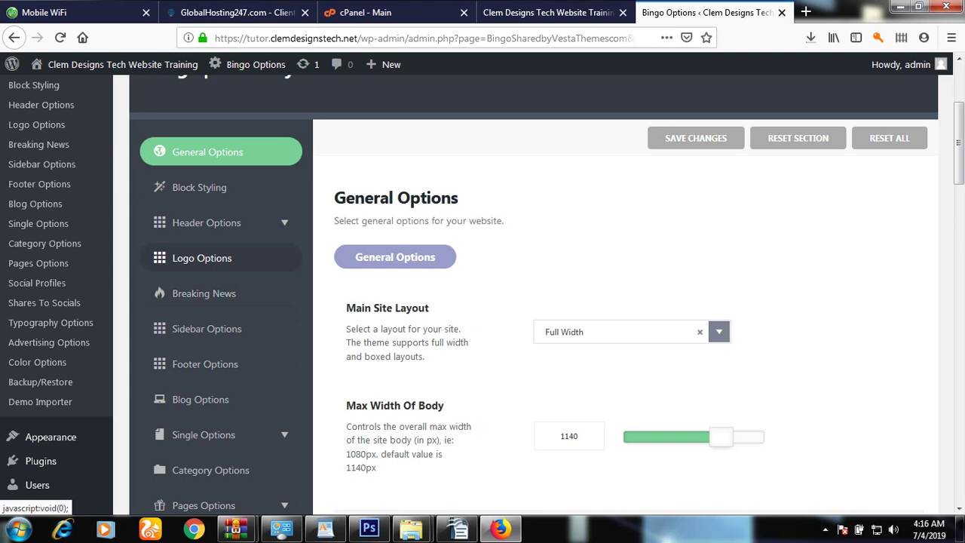
# Upload Clem-Designs.png and set it as the header logo under Logo Options.
pyautogui.click(202, 258)
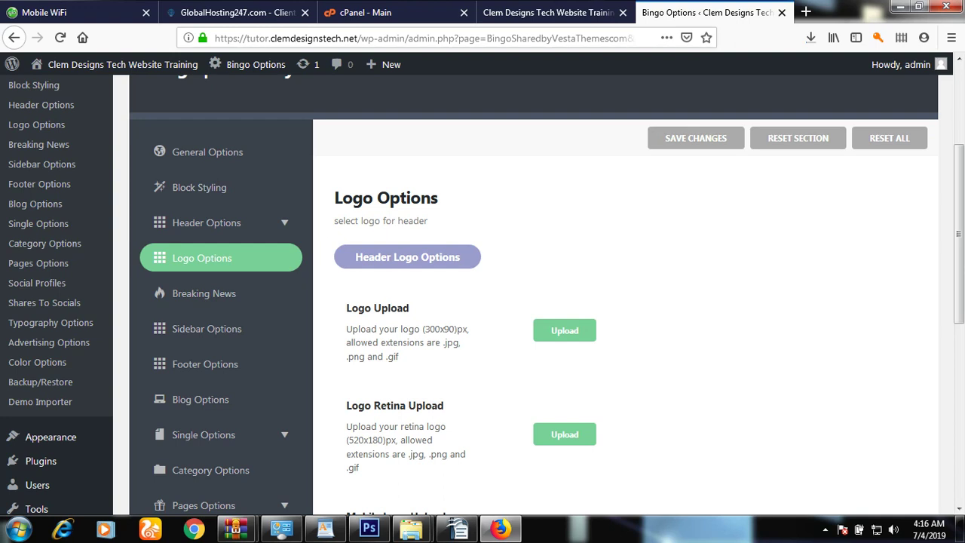
pyautogui.click(565, 331)
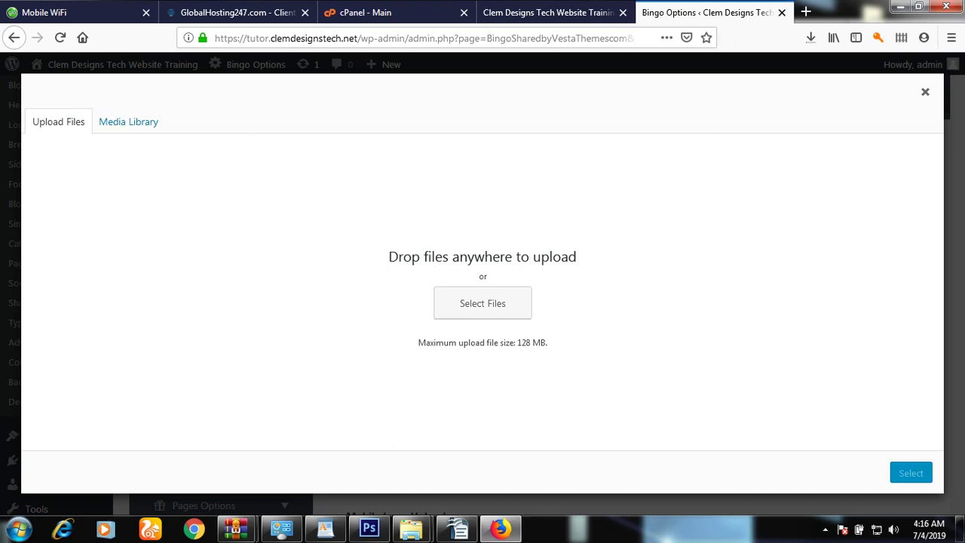
pyautogui.click(483, 304)
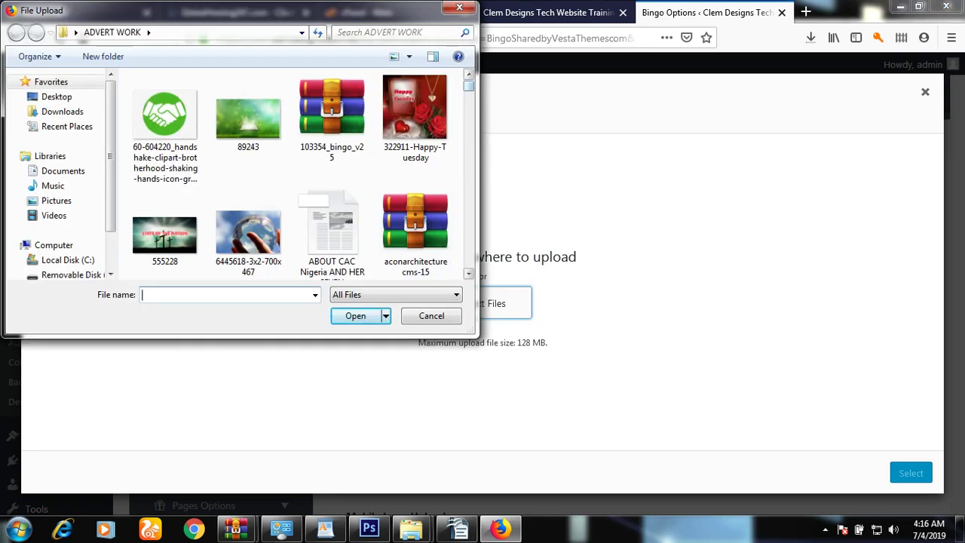
pyautogui.scroll(-1, 468, 86)
pyautogui.scroll(-3, 302, 173)
pyautogui.scroll(4, 302, 174)
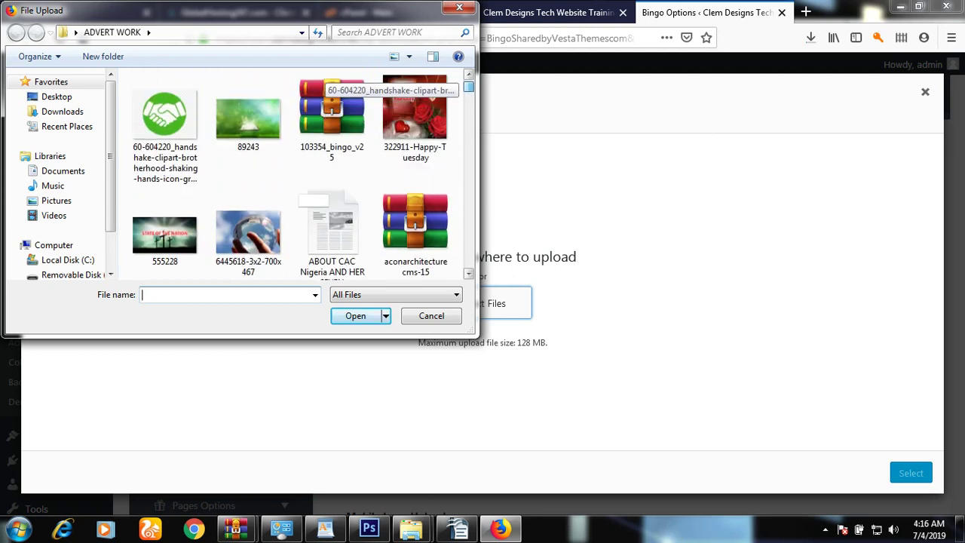
pyautogui.scroll(-3, 302, 174)
pyautogui.scroll(-3, 304, 174)
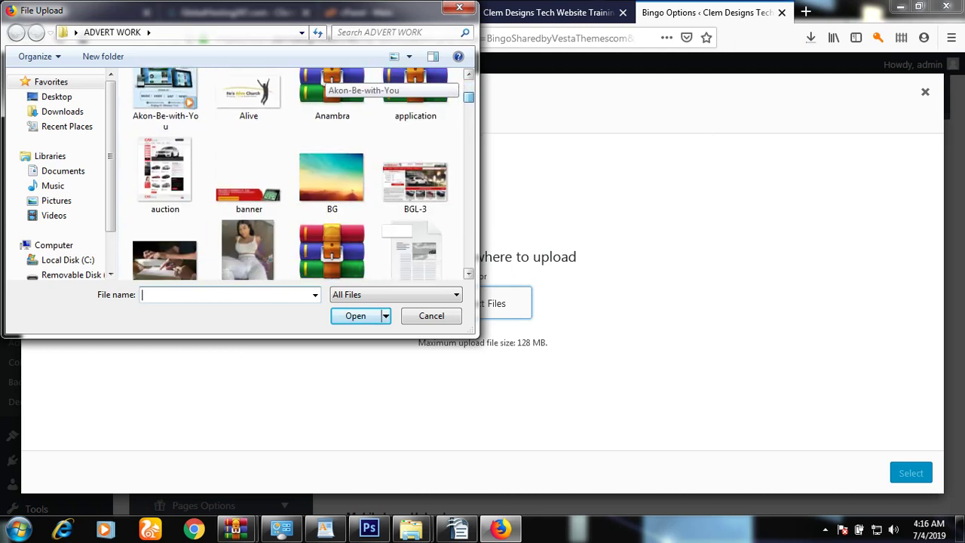
pyautogui.scroll(-6, 304, 175)
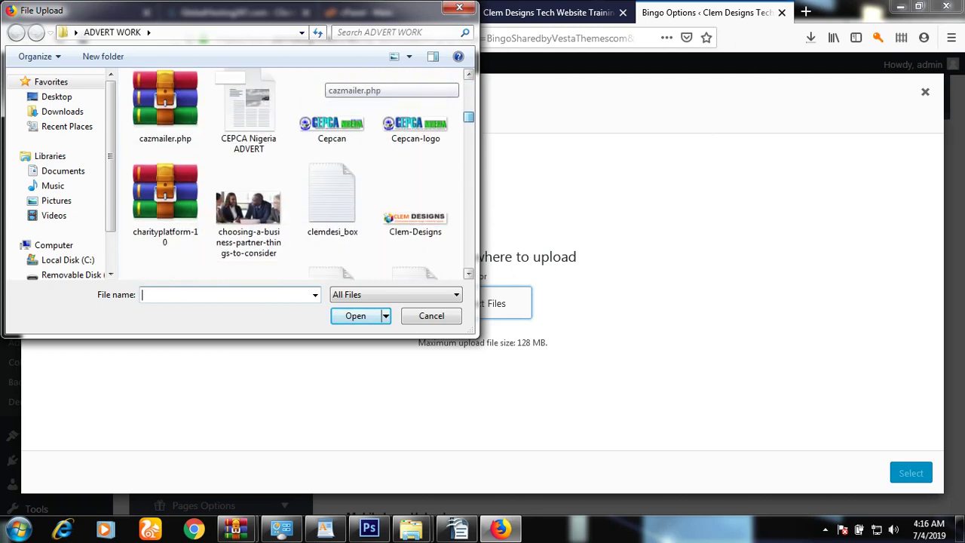
pyautogui.scroll(-1, 304, 175)
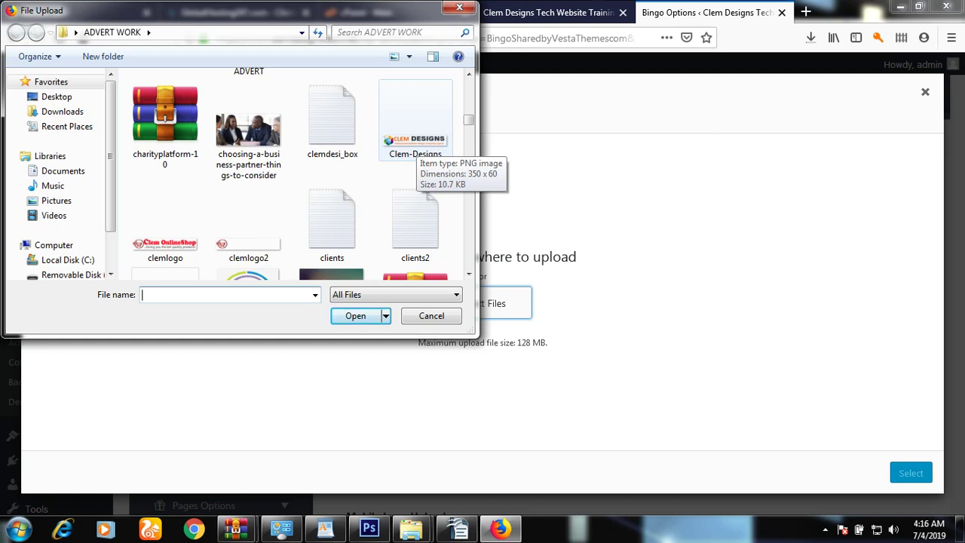
pyautogui.click(415, 139)
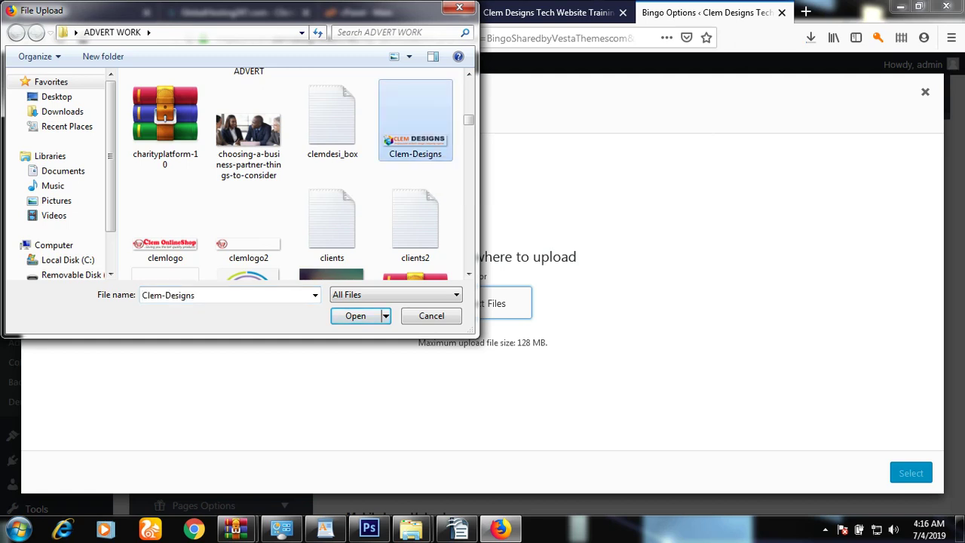
pyautogui.press('Return')
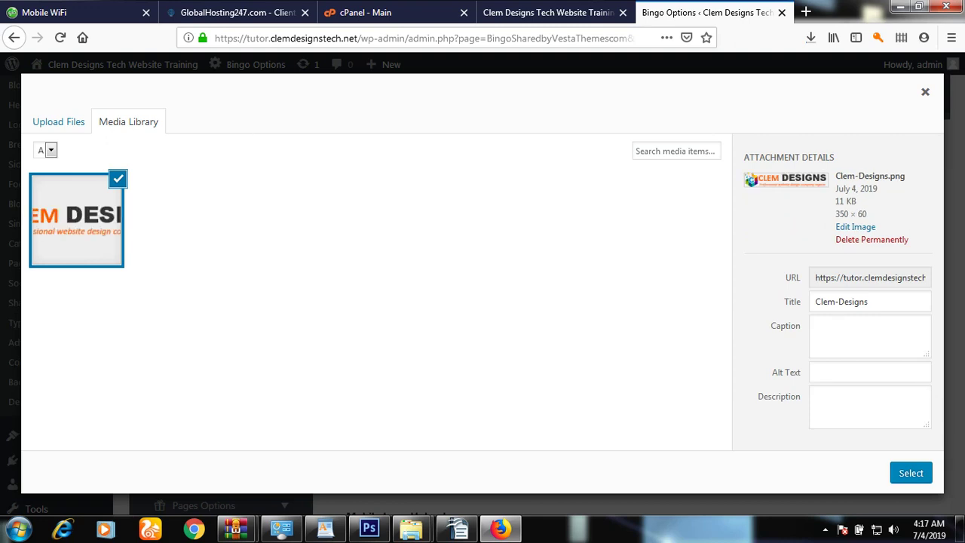
pyautogui.click(911, 473)
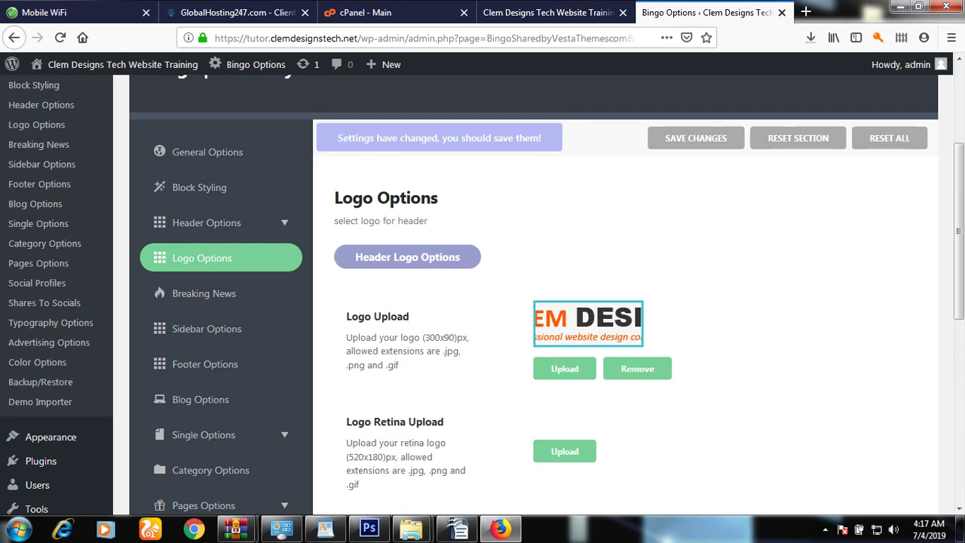
# Set the Clem-Designs image as both the Logo Retina and Mobile Logo.
pyautogui.scroll(-3, 626, 302)
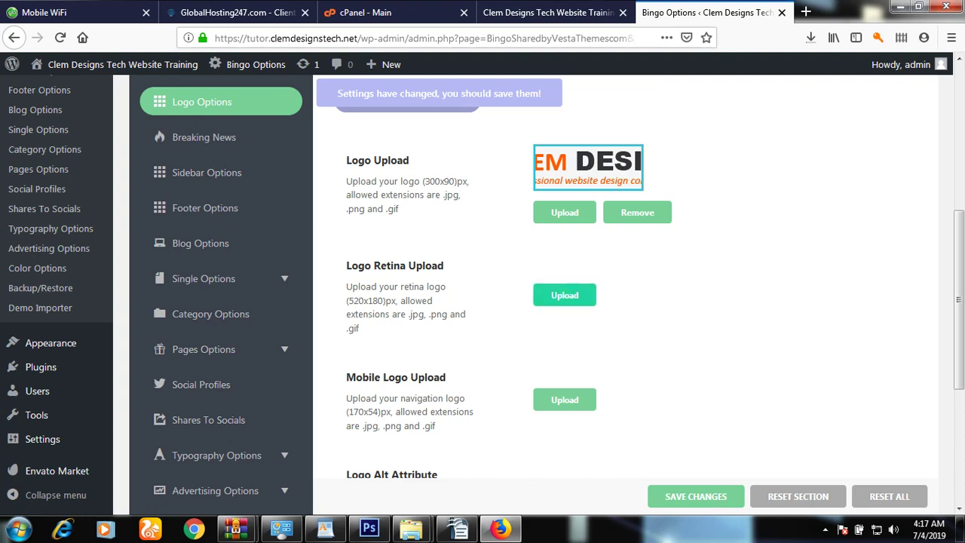
pyautogui.click(565, 295)
pyautogui.click(76, 220)
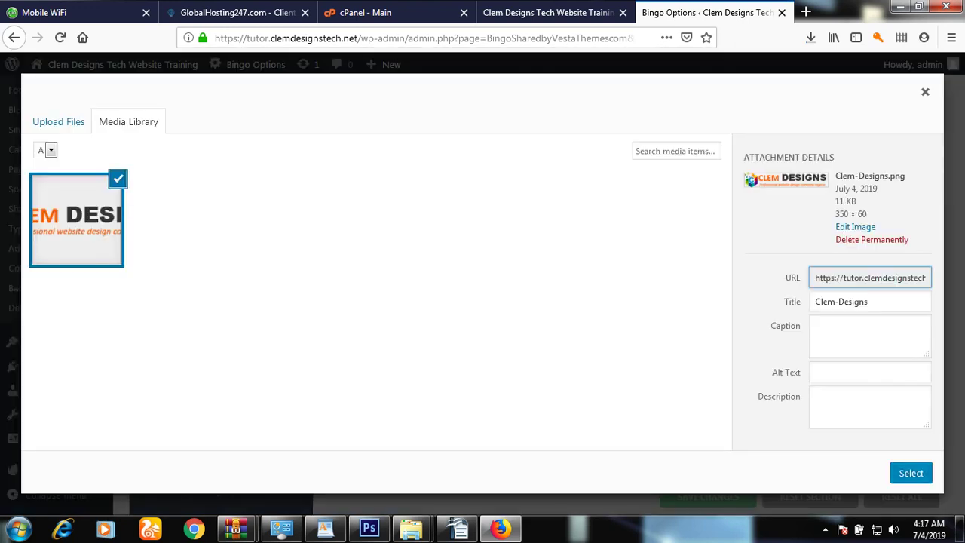
pyautogui.click(911, 473)
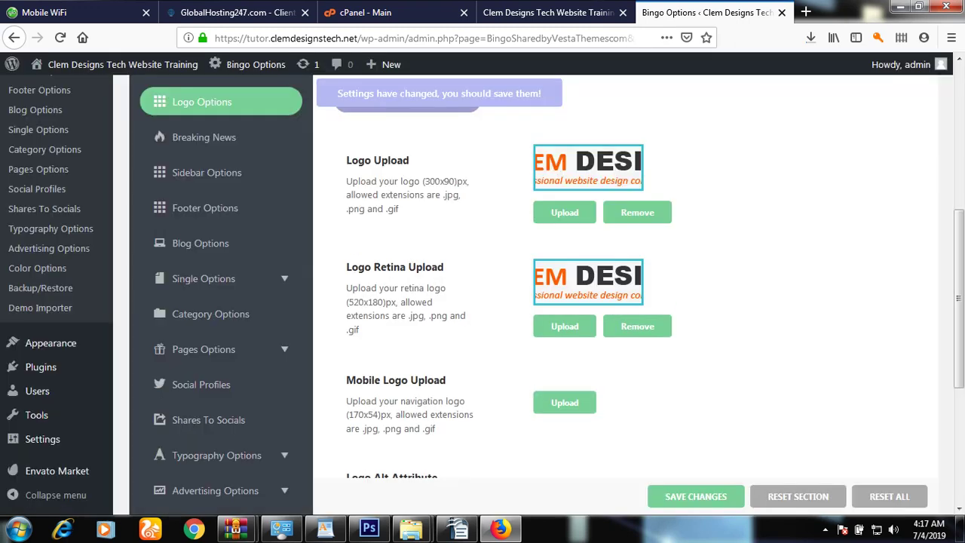
pyautogui.scroll(-3, 565, 302)
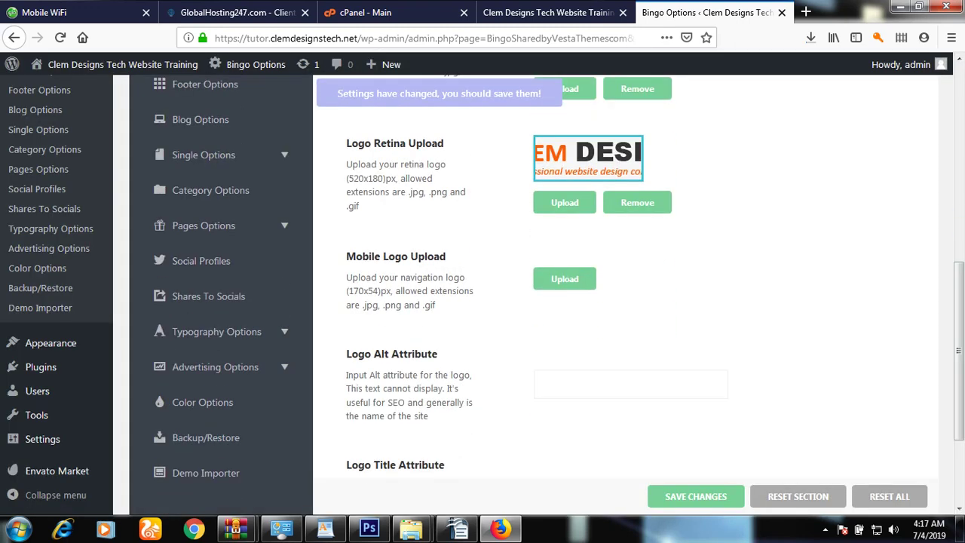
pyautogui.click(565, 279)
pyautogui.click(76, 219)
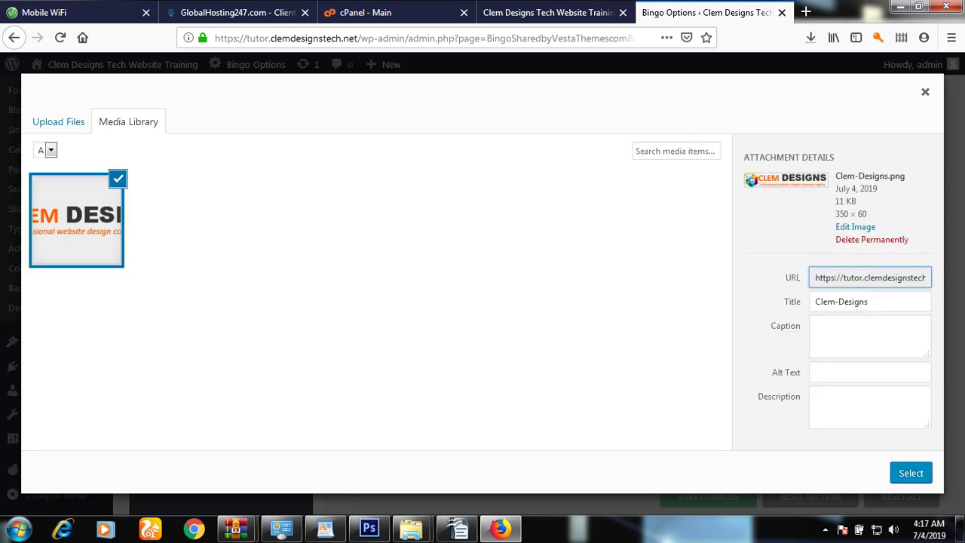
pyautogui.click(911, 473)
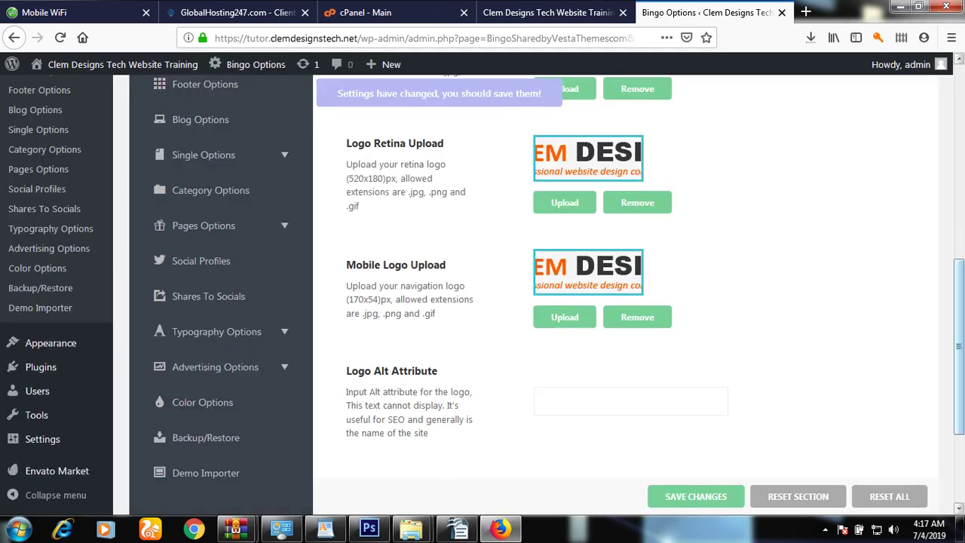
# Save the logo settings and view the live homepage.
pyautogui.scroll(-3, 528, 286)
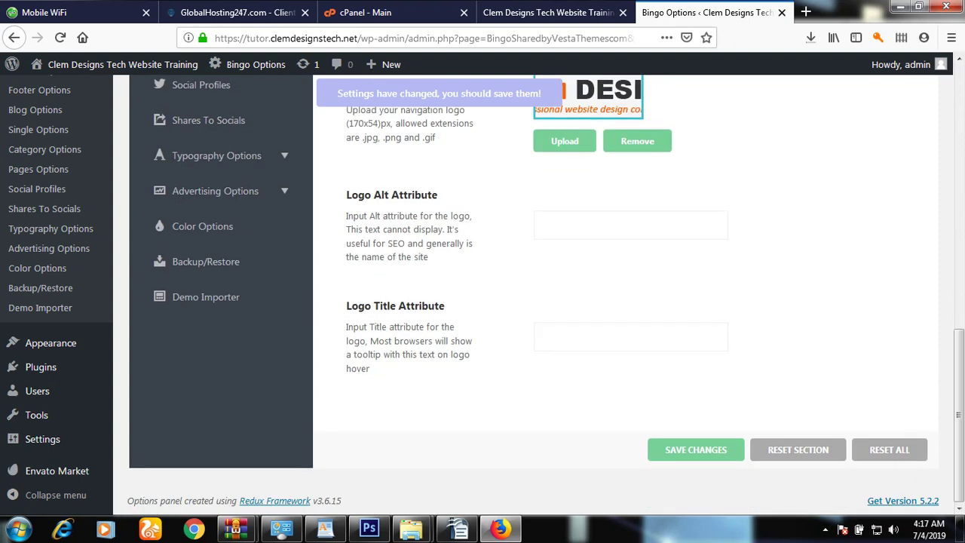
pyautogui.click(696, 450)
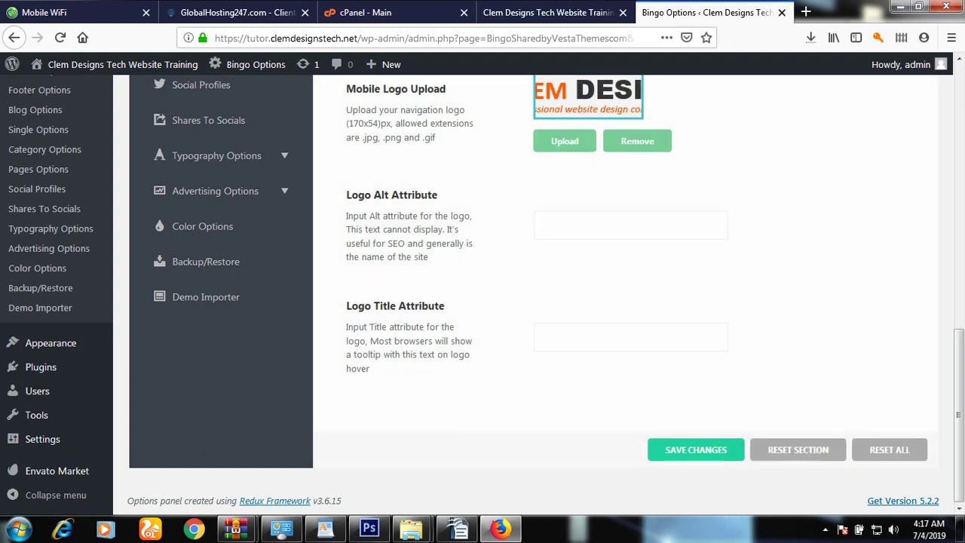
pyautogui.click(550, 12)
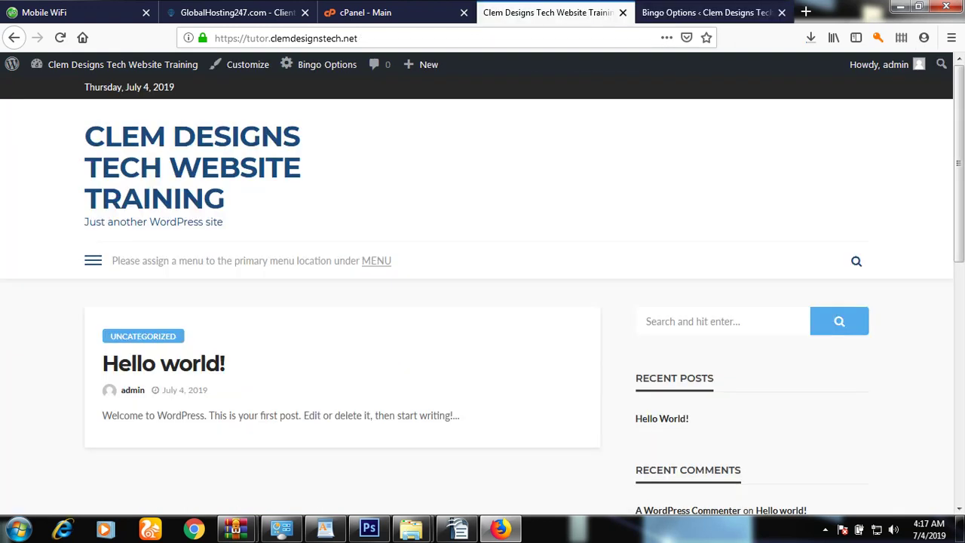
# Reload the live homepage and confirm the Clem Designs logo appears in the header.
pyautogui.click(60, 38)
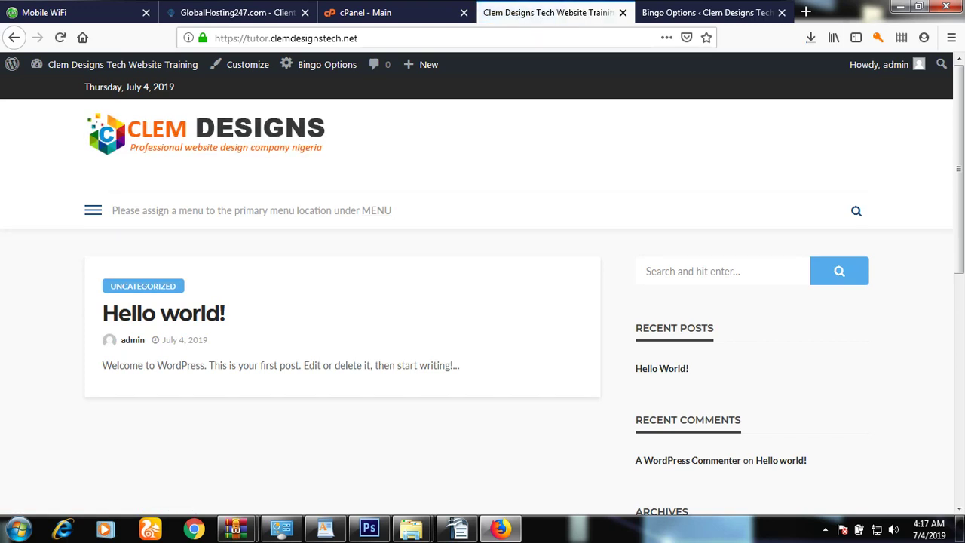
pyautogui.scroll(-5, 483, 302)
pyautogui.scroll(5, 483, 302)
pyautogui.click(709, 12)
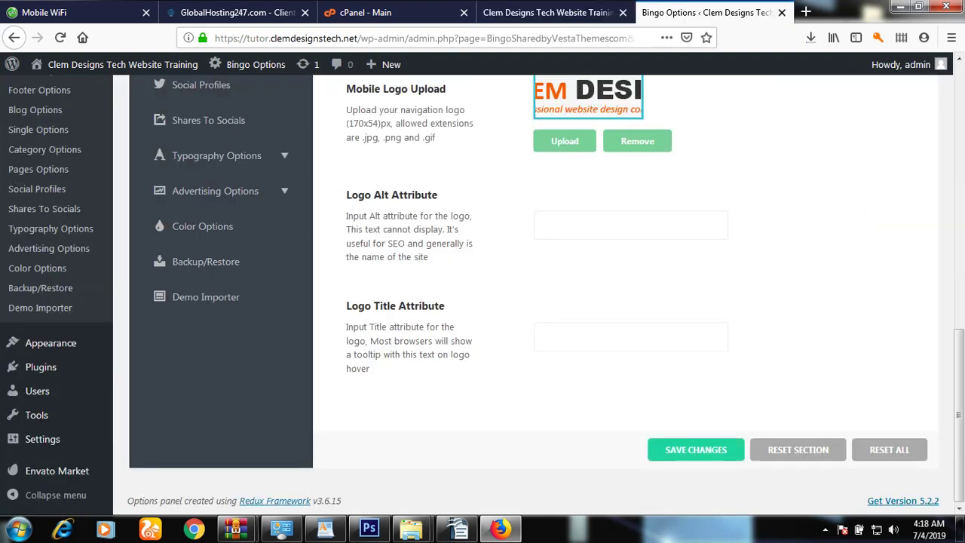
pyautogui.hotkey('ctrl', 'pageup')
pyautogui.scroll(-15, 482, 294)
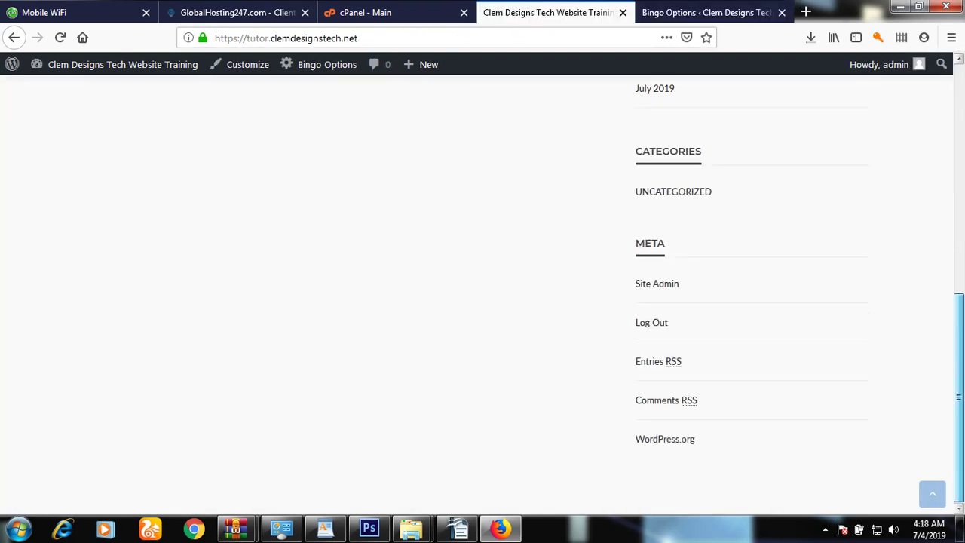
pyautogui.press('Home')
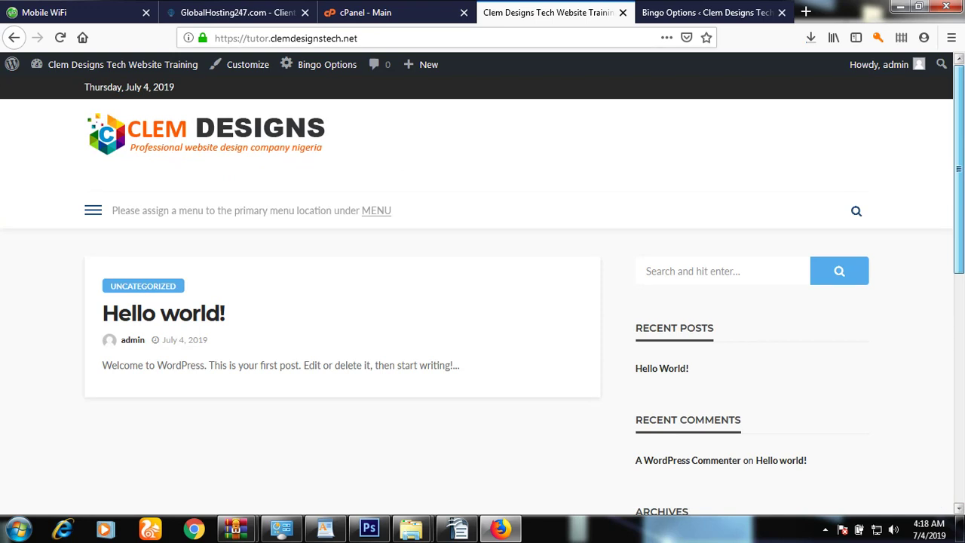
pyautogui.scroll(-2, 483, 294)
pyautogui.scroll(2, 483, 294)
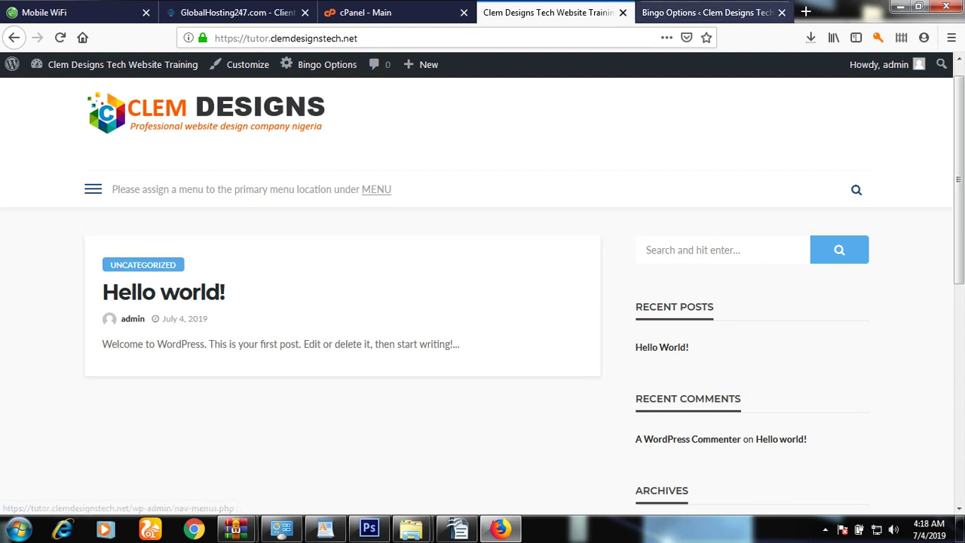
# Return to Bingo Options and scroll back up to Logo Options.
pyautogui.click(705, 12)
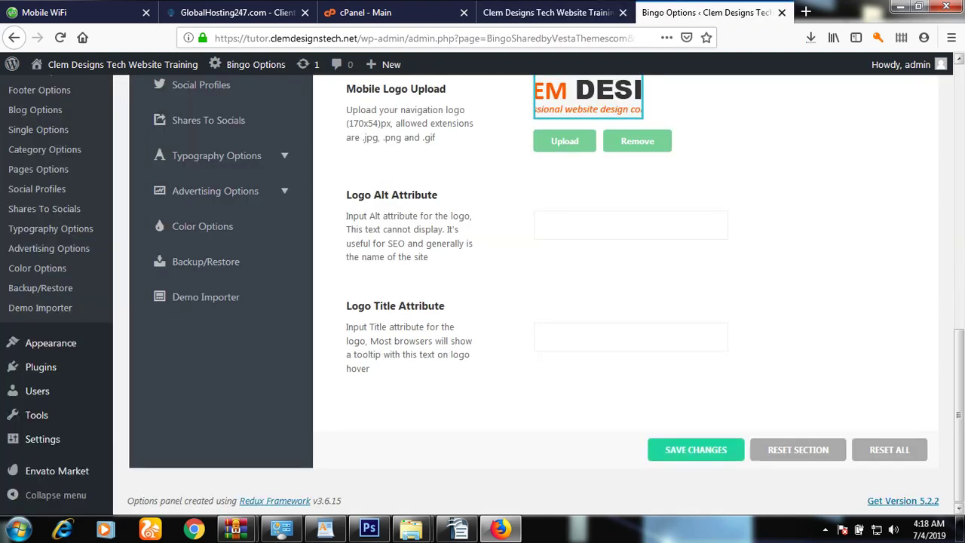
pyautogui.scroll(4, 528, 294)
pyautogui.scroll(3, 528, 294)
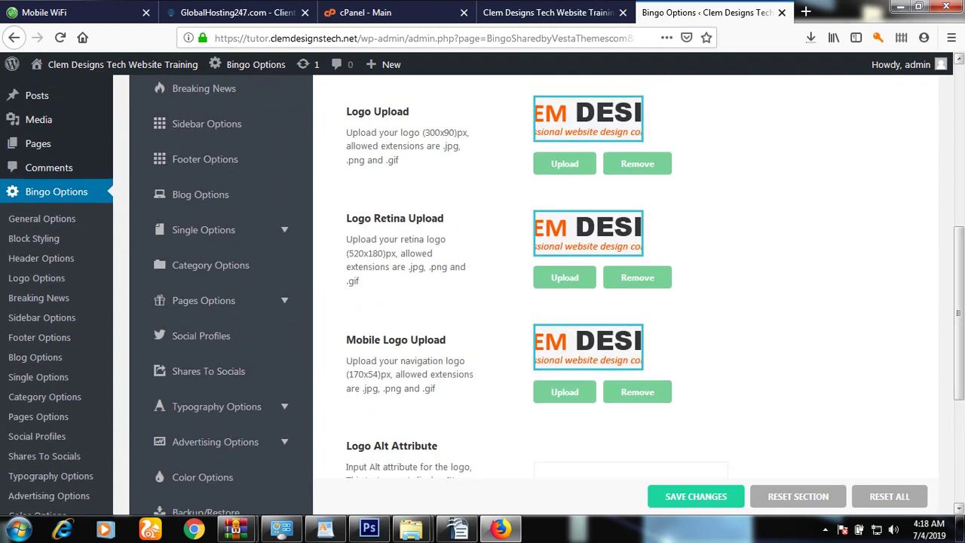
pyautogui.scroll(3, 528, 294)
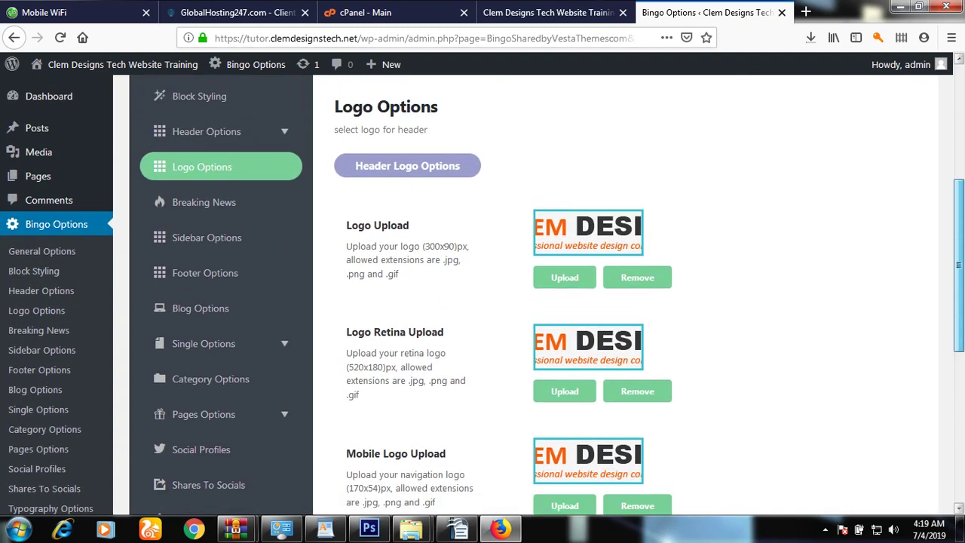
# Review Header Style Options: Style 1 (Default), Color banner background, Social Bar off.
pyautogui.scroll(1, 528, 294)
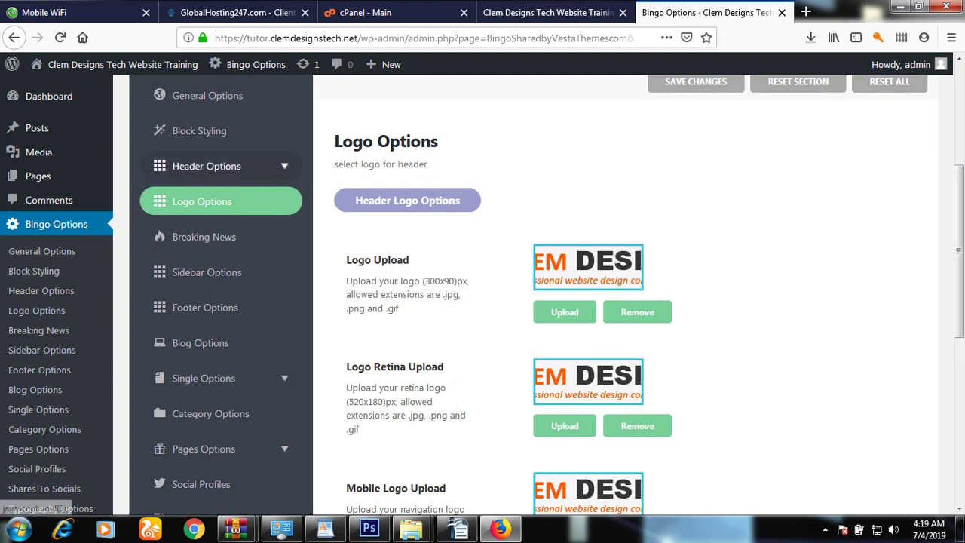
pyautogui.click(205, 166)
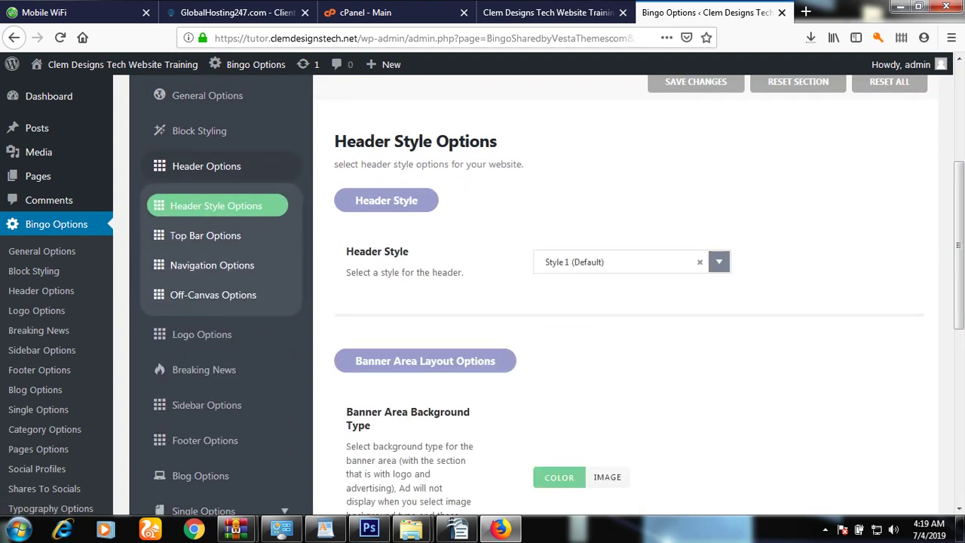
pyautogui.scroll(-5, 206, 174)
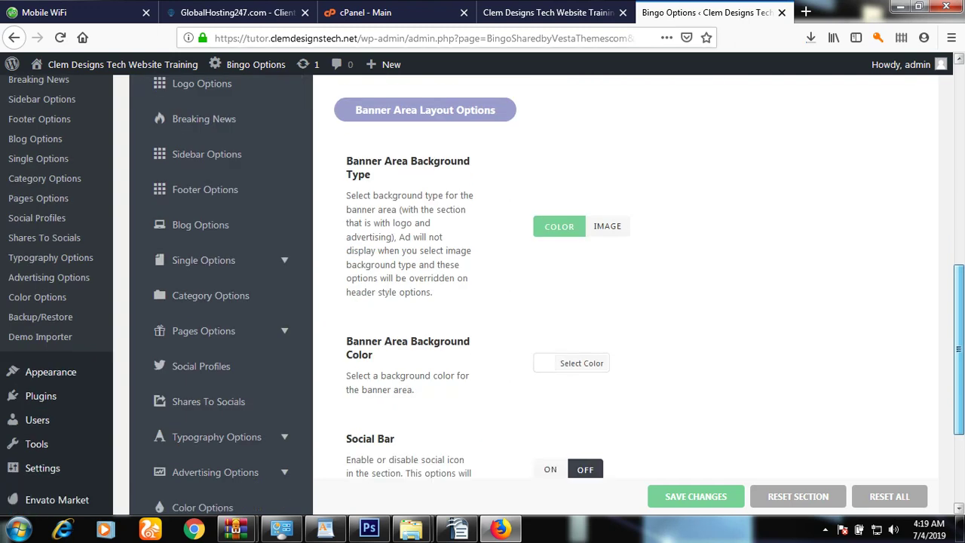
pyautogui.scroll(-4, 528, 294)
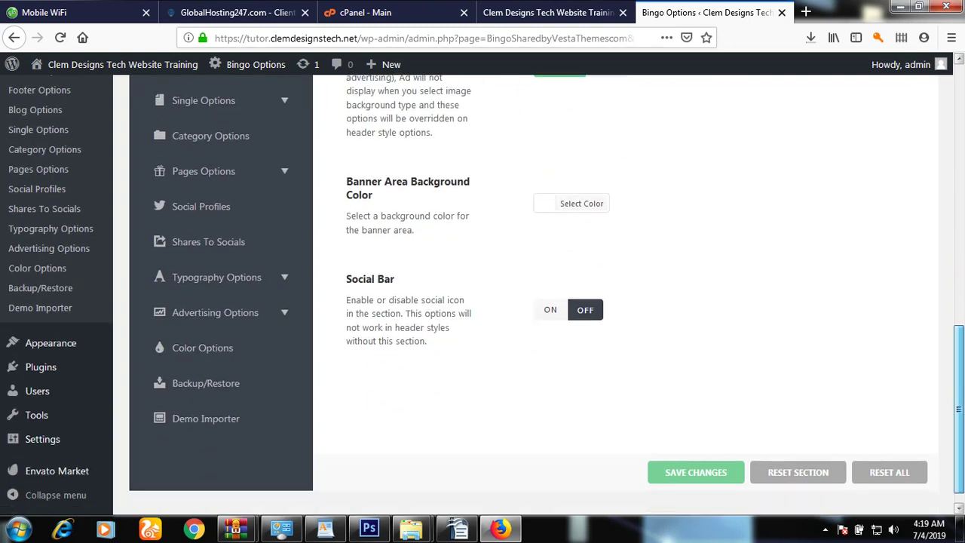
pyautogui.scroll(8, 528, 294)
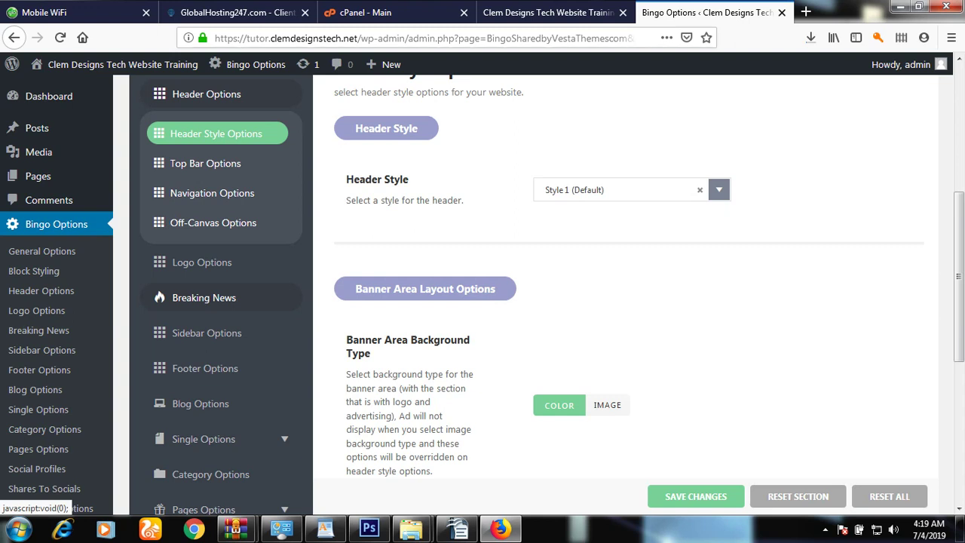
# Turn on the breaking news bar for the blog and Ruby Composer pages.
pyautogui.click(204, 297)
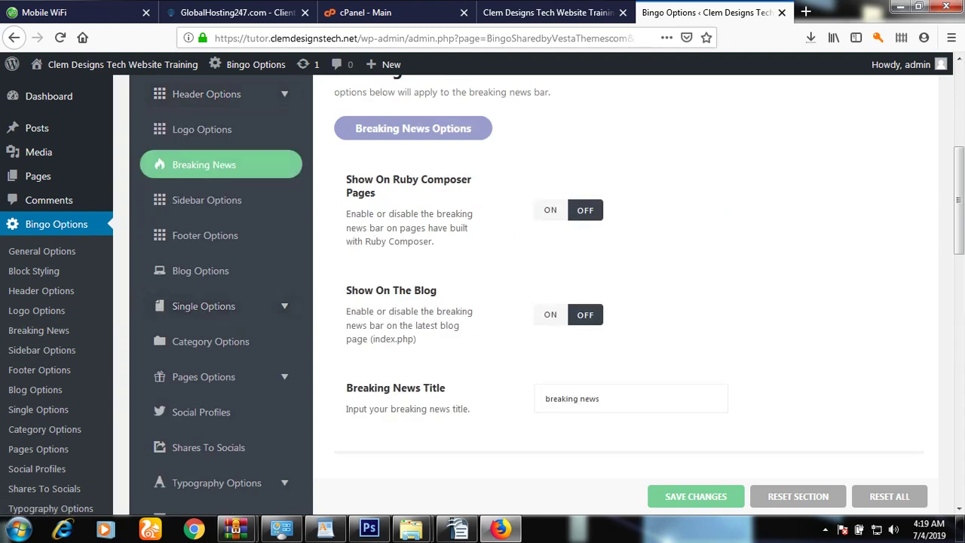
pyautogui.scroll(1, 626, 294)
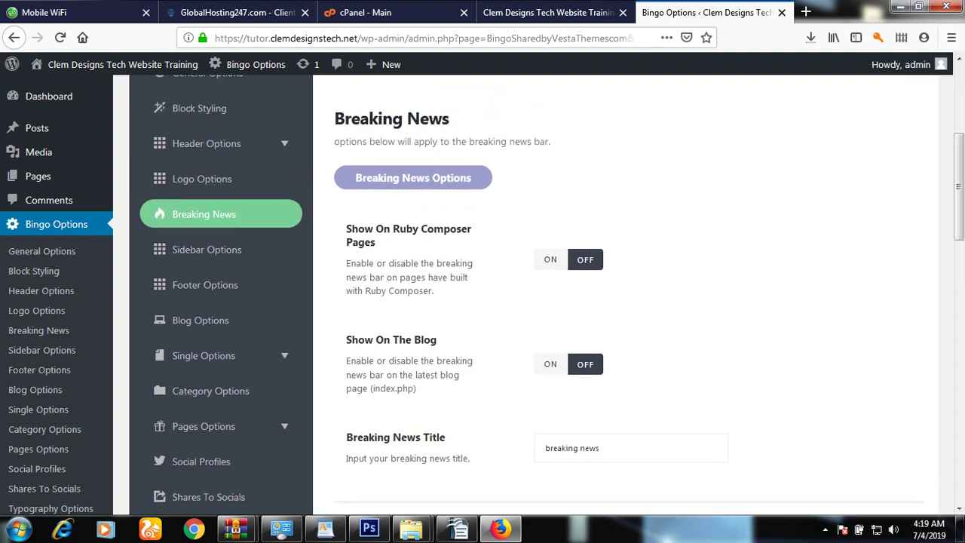
pyautogui.click(550, 365)
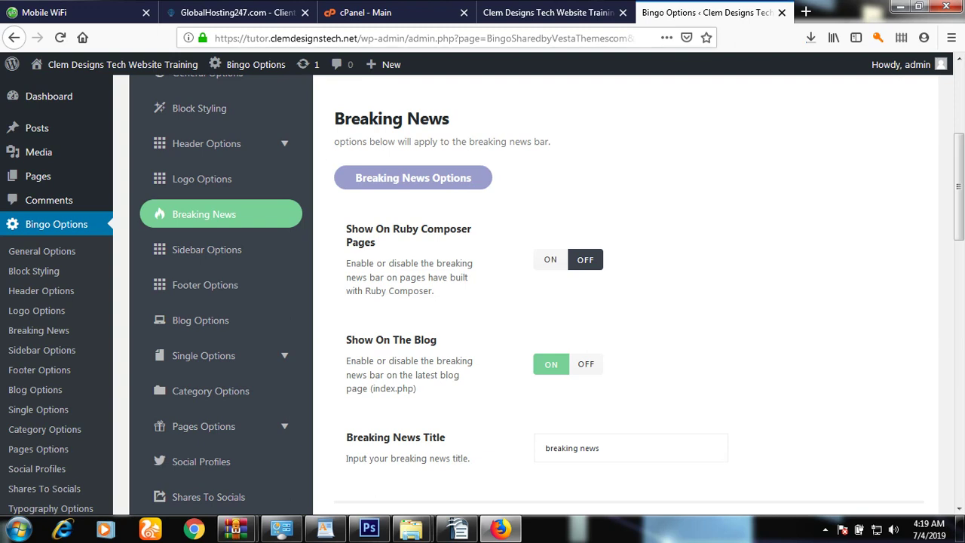
pyautogui.click(550, 259)
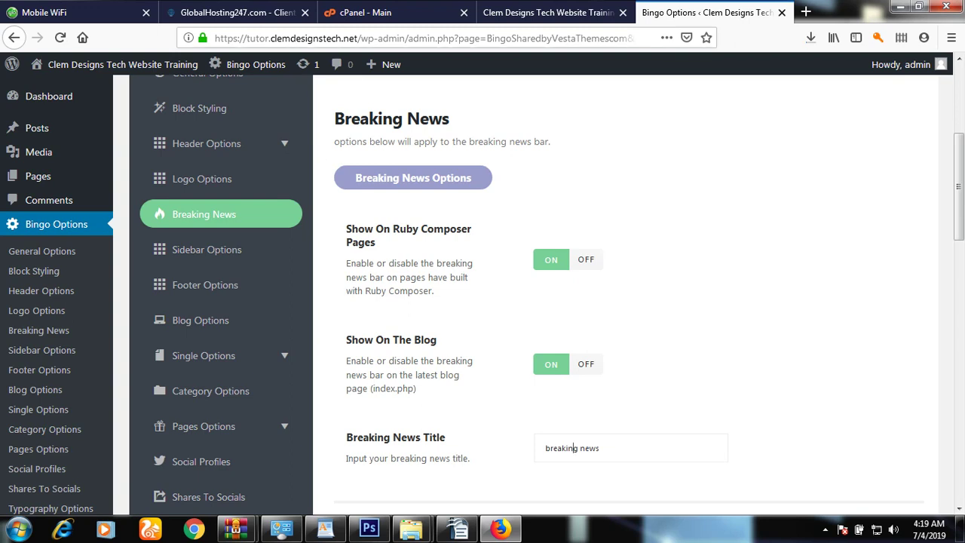
# Retitle the breaking news bar 'Latest news' and save the theme settings.
pyautogui.moveTo(548, 448); pyautogui.dragTo(544, 448)
pyautogui.write('U')
pyautogui.scroll(-5, 482, 294)
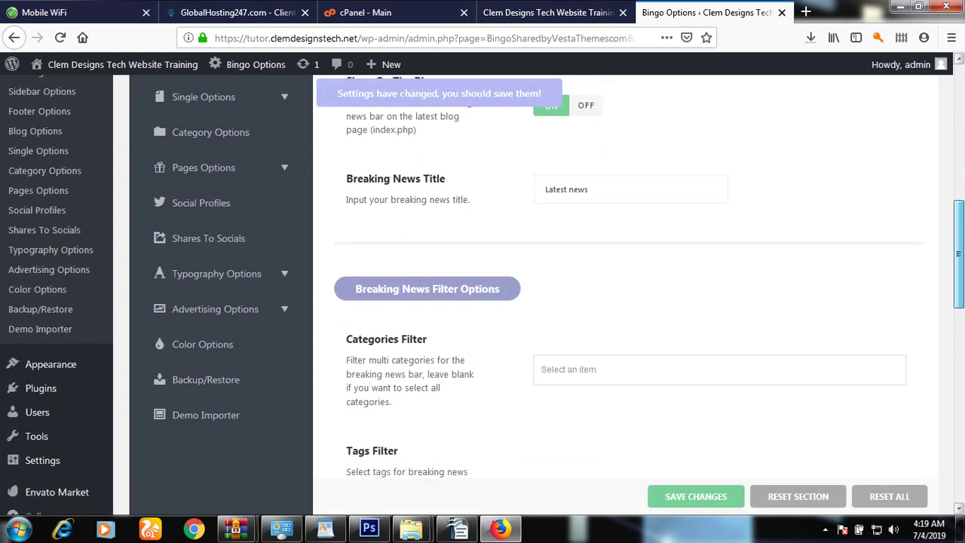
pyautogui.scroll(-7, 482, 294)
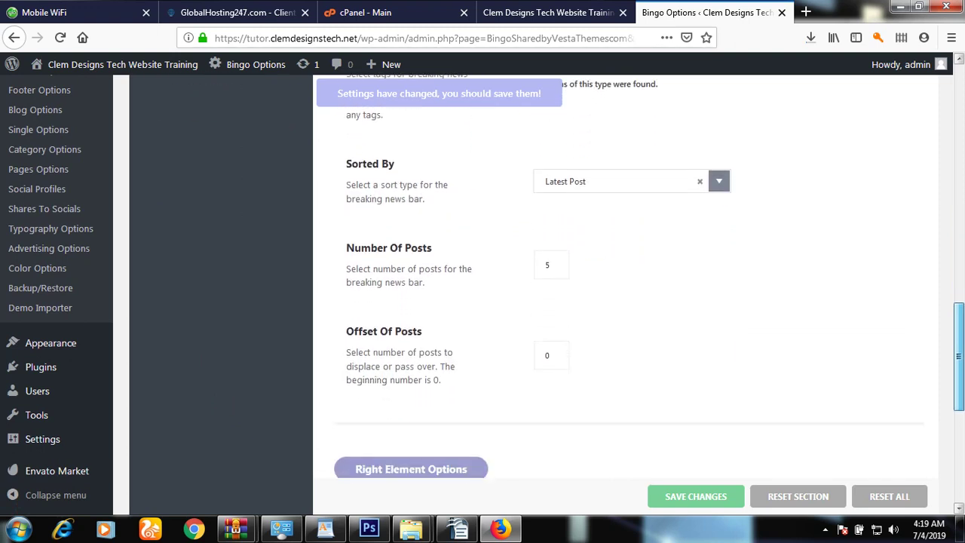
pyautogui.scroll(-7, 483, 294)
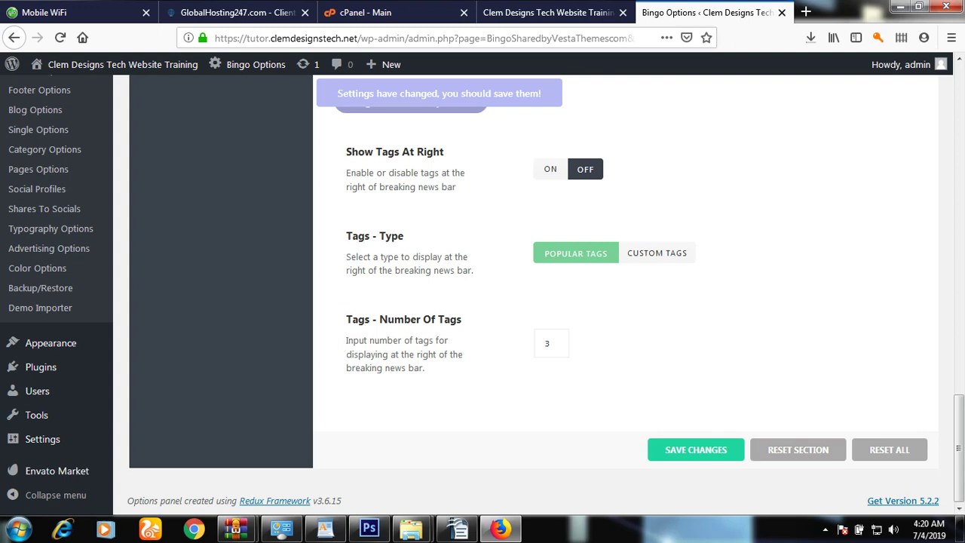
pyautogui.click(696, 450)
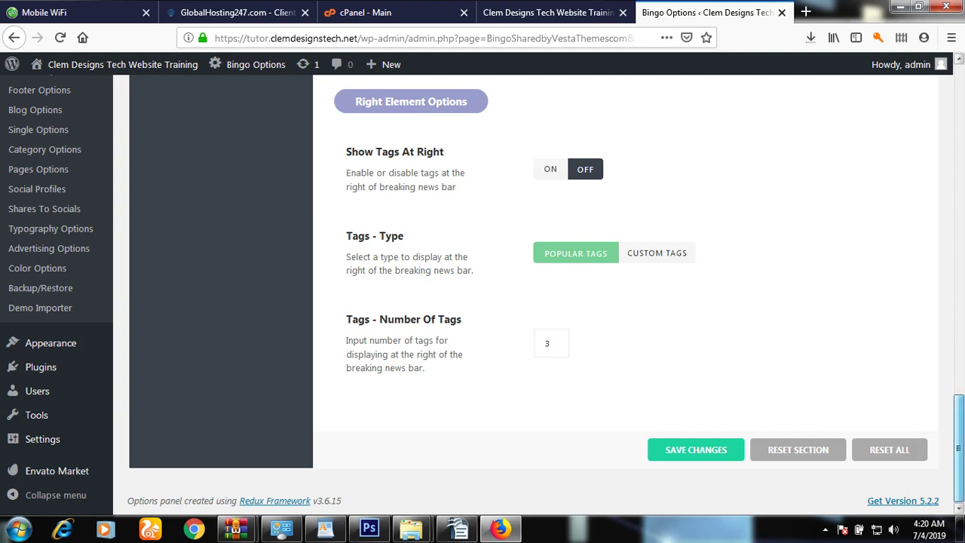
pyautogui.press('Home')
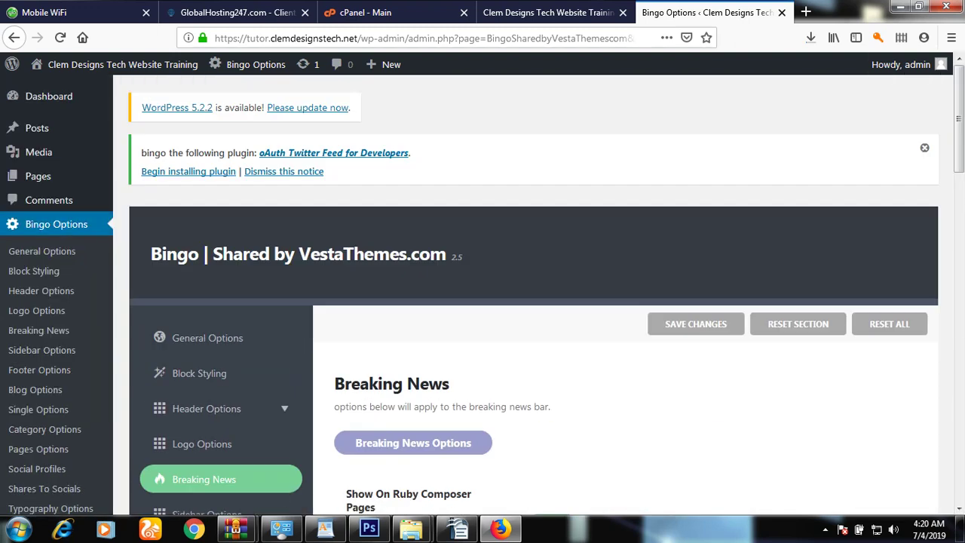
# Open the All Posts list, briefly checking the live front page.
pyautogui.click(34, 129)
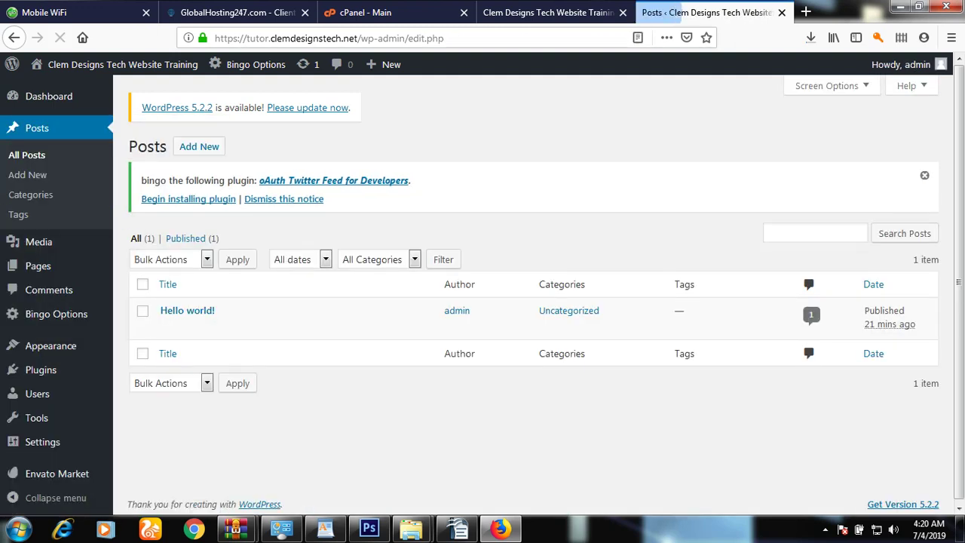
pyautogui.click(549, 12)
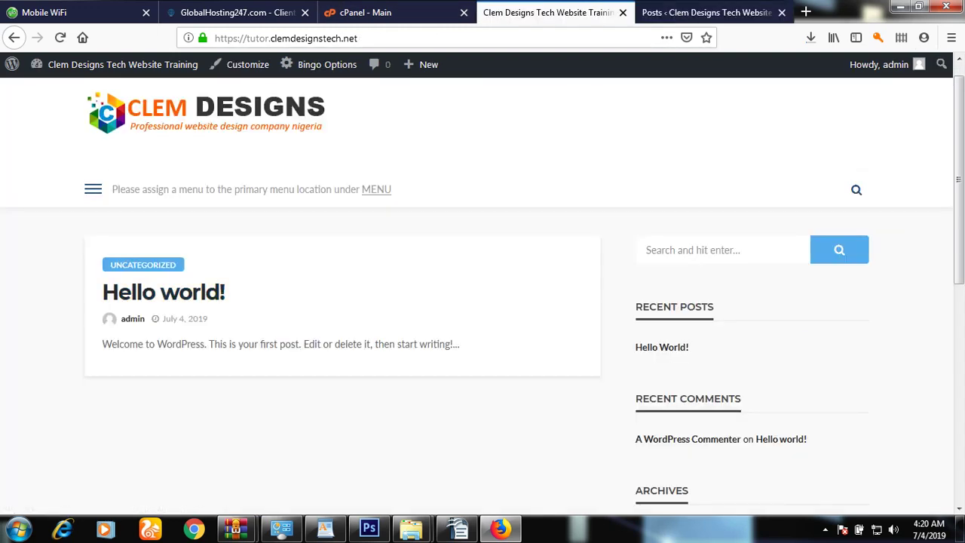
pyautogui.click(707, 12)
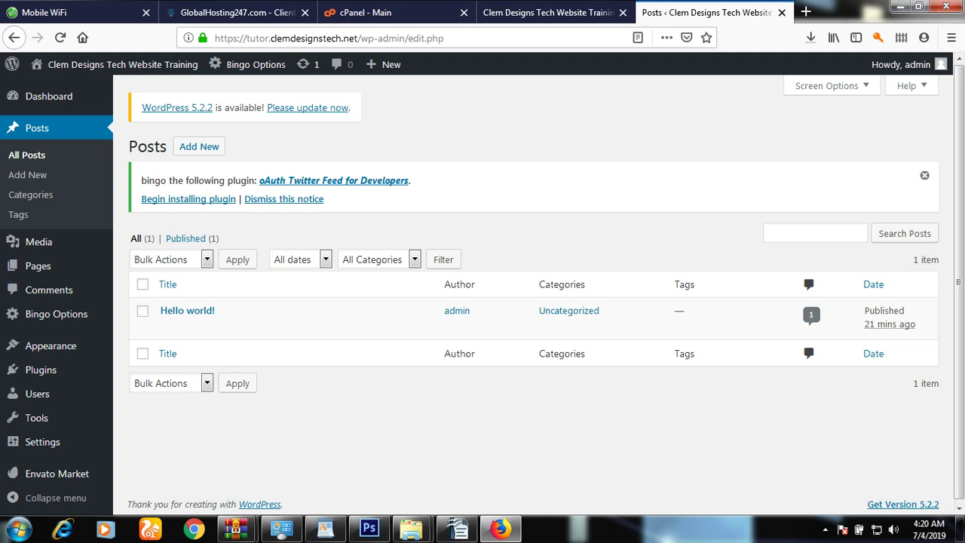
# Move the Hello world! post to the Trash and open a new browser tab.
pyautogui.click(143, 310)
pyautogui.click(207, 384)
pyautogui.press('Down')
pyautogui.press('Down')
pyautogui.press('Return')
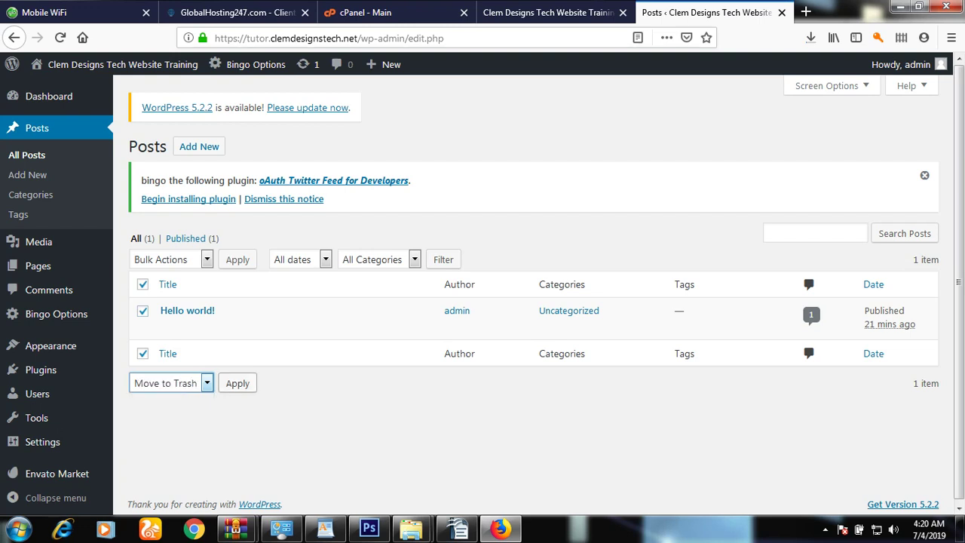
pyautogui.press('Tab')
pyautogui.press('Return')
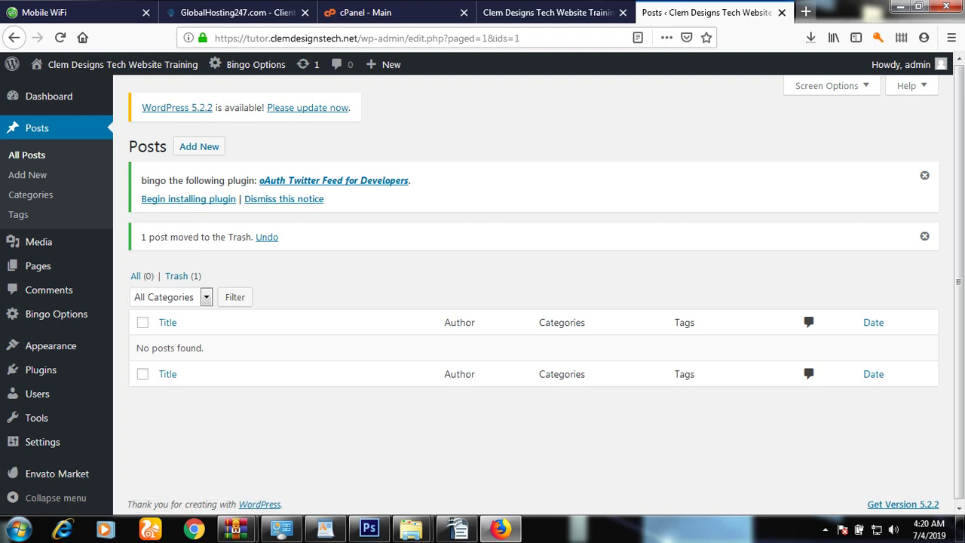
pyautogui.hotkey('ctrl', 't')
pyautogui.scroll(-2, 482, 302)
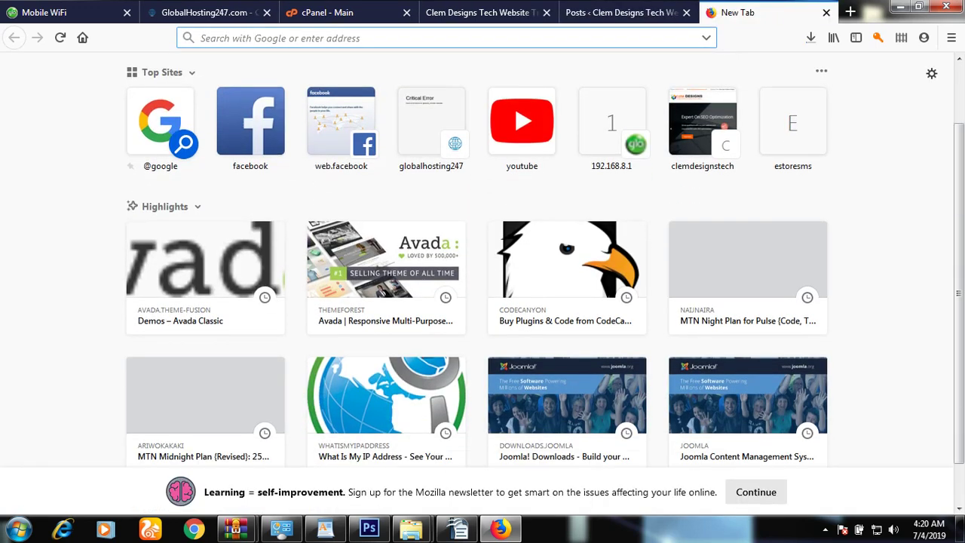
# Search the web from the Firefox new tab for 'nigeria entertainment updates'.
pyautogui.scroll(2, 483, 302)
pyautogui.click(250, 90)
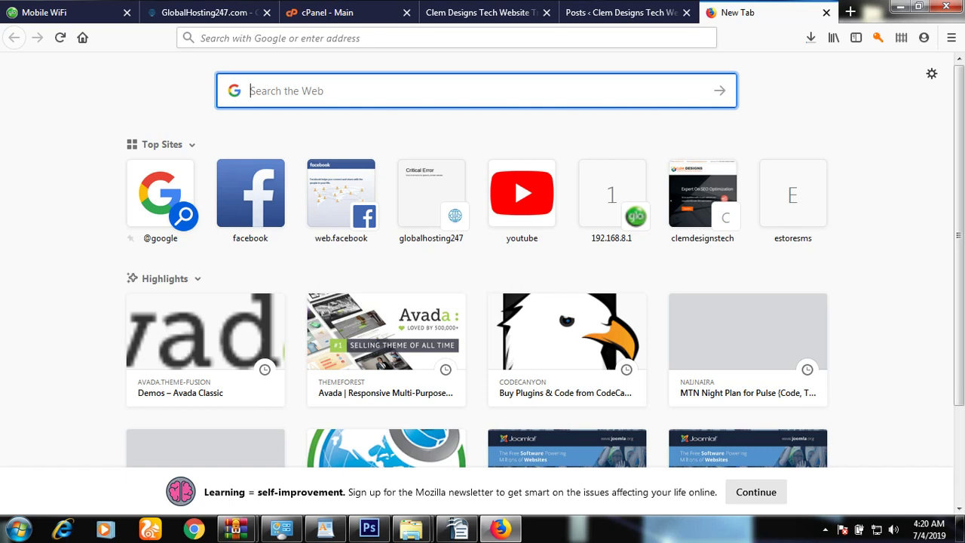
pyautogui.write('nigeria ')
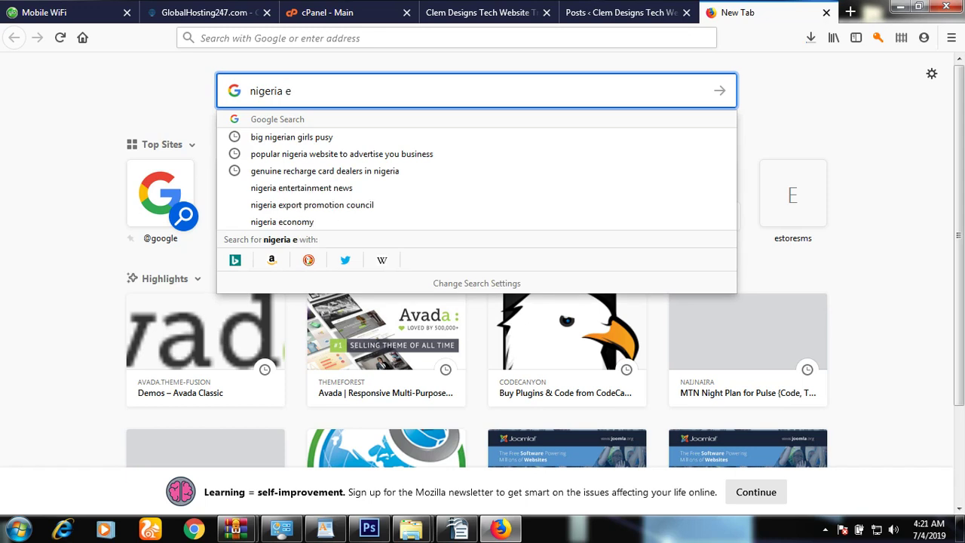
pyautogui.write('enter')
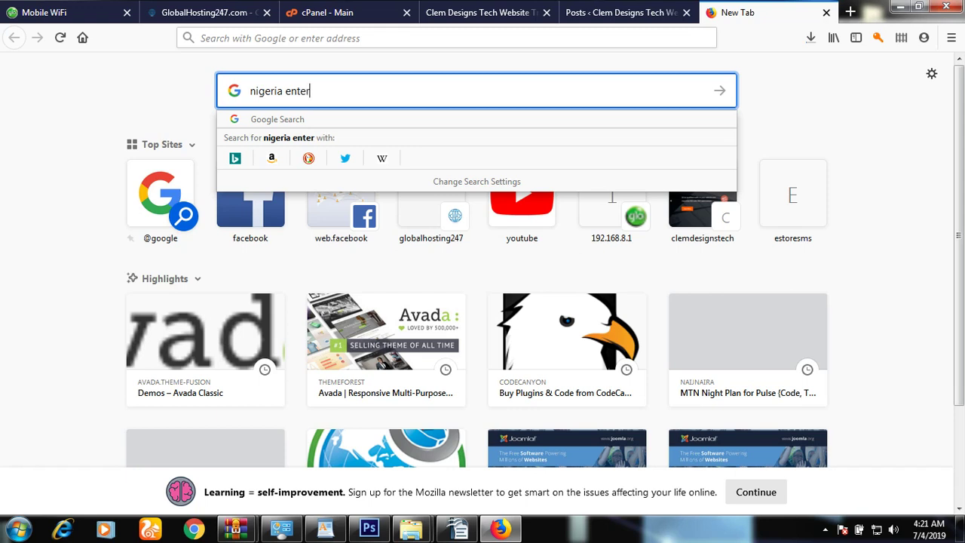
pyautogui.write('taim')
pyautogui.press('BackSpace')
pyautogui.write('nment ')
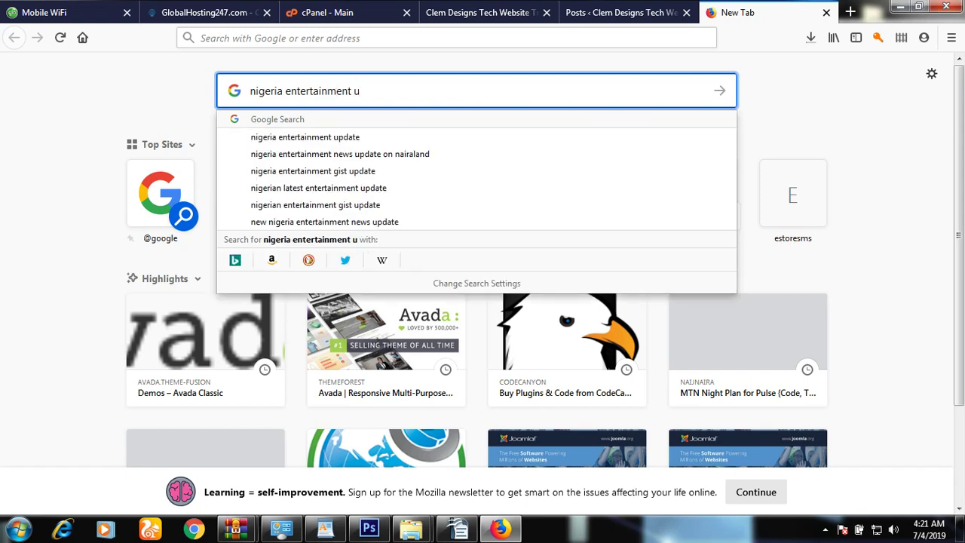
pyautogui.write('updates')
pyautogui.press('Return')
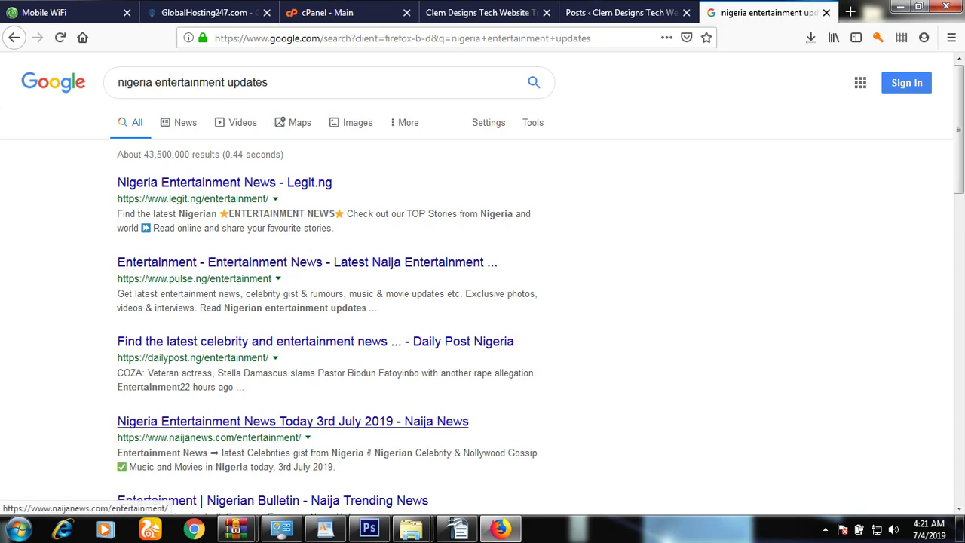
# Open the Naija News and Gistmania search results in new background tabs.
pyautogui.rightClick(300, 421)
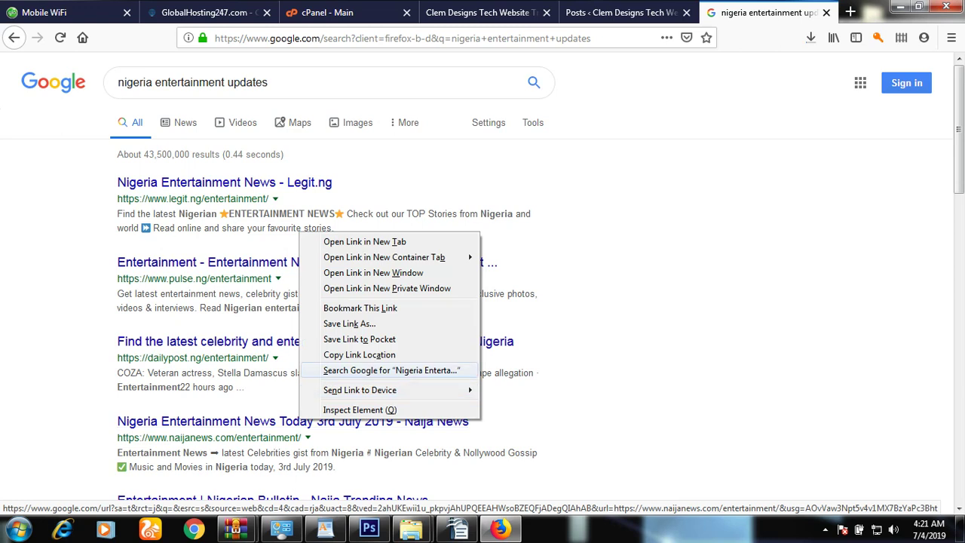
pyautogui.click(364, 241)
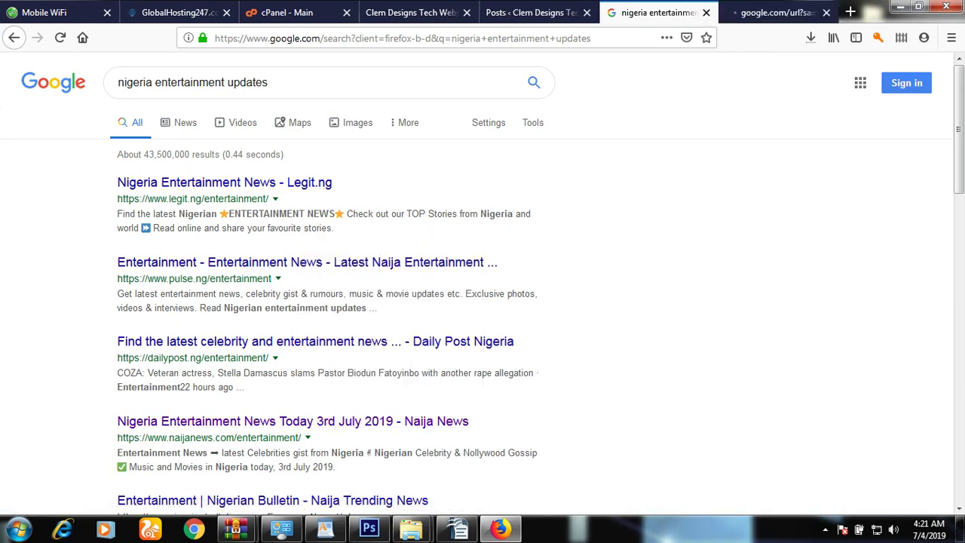
pyautogui.scroll(-5, 483, 287)
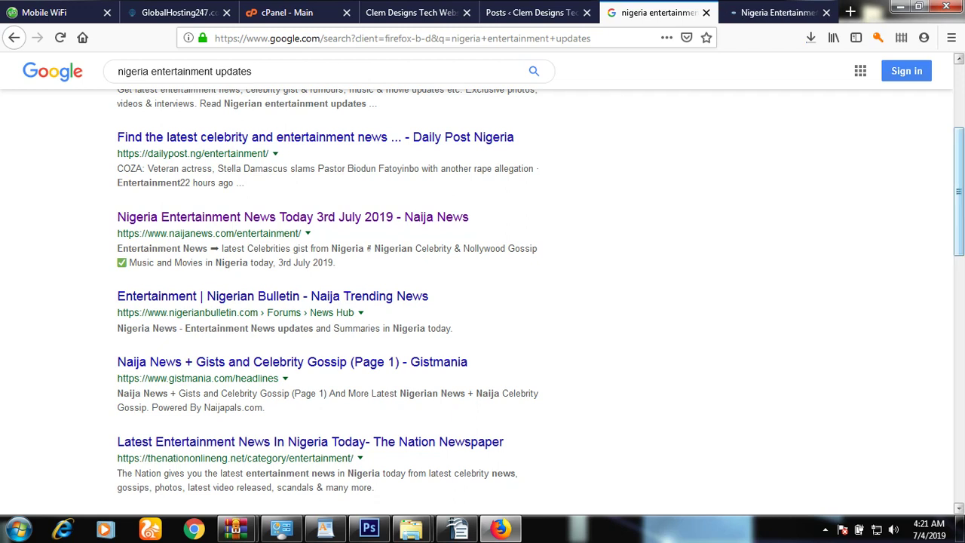
pyautogui.rightClick(370, 365)
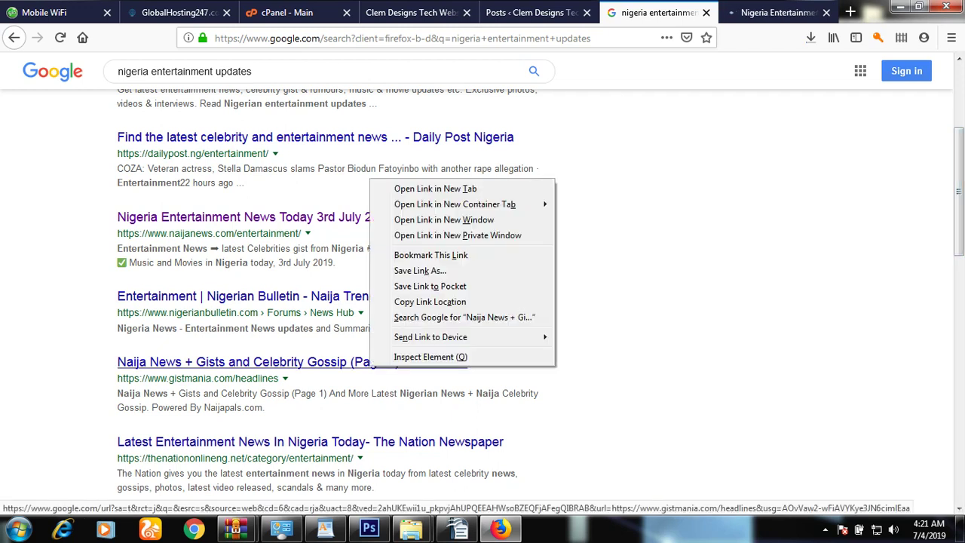
pyautogui.click(435, 189)
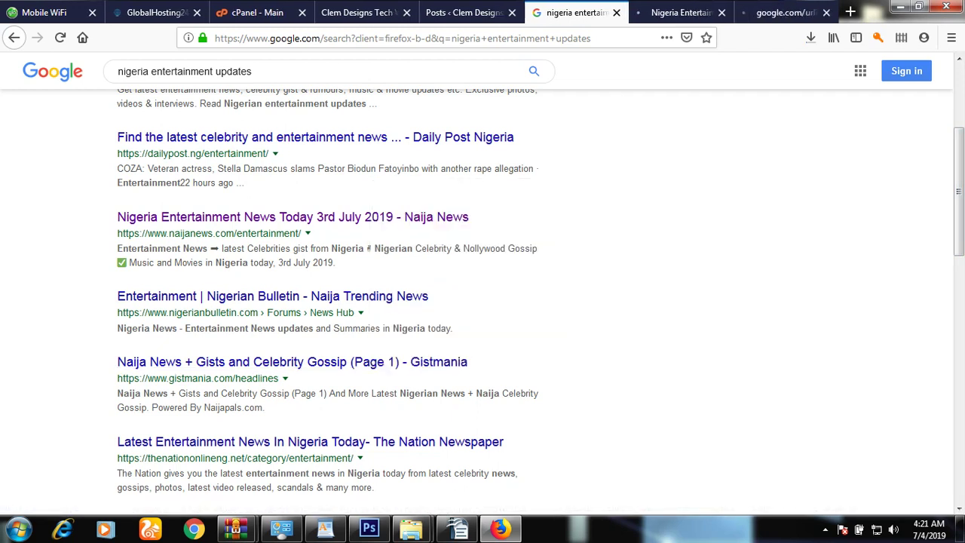
# Switch to the Naija News tab and bring up the Big Brother Naija Thelma article.
pyautogui.click(679, 12)
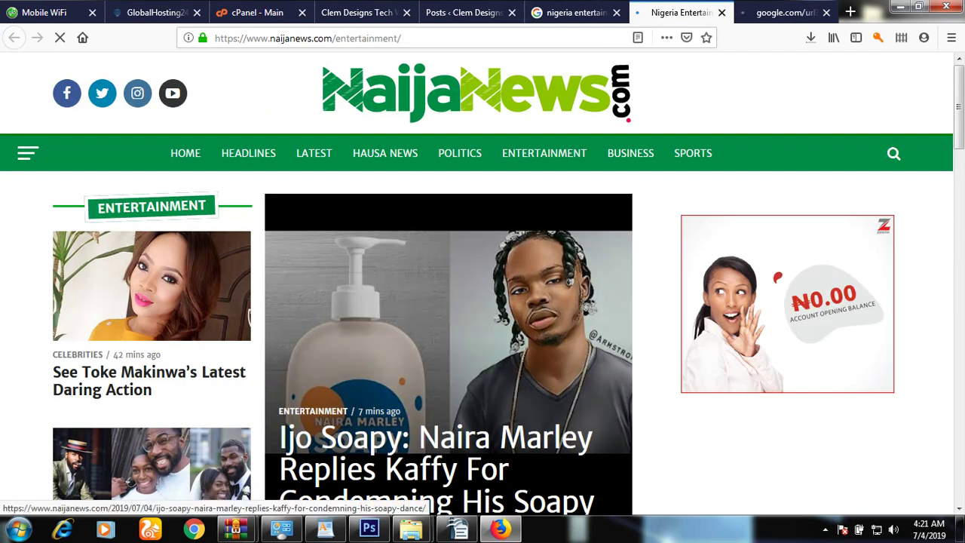
pyautogui.scroll(-3, 483, 285)
pyautogui.scroll(-6, 483, 285)
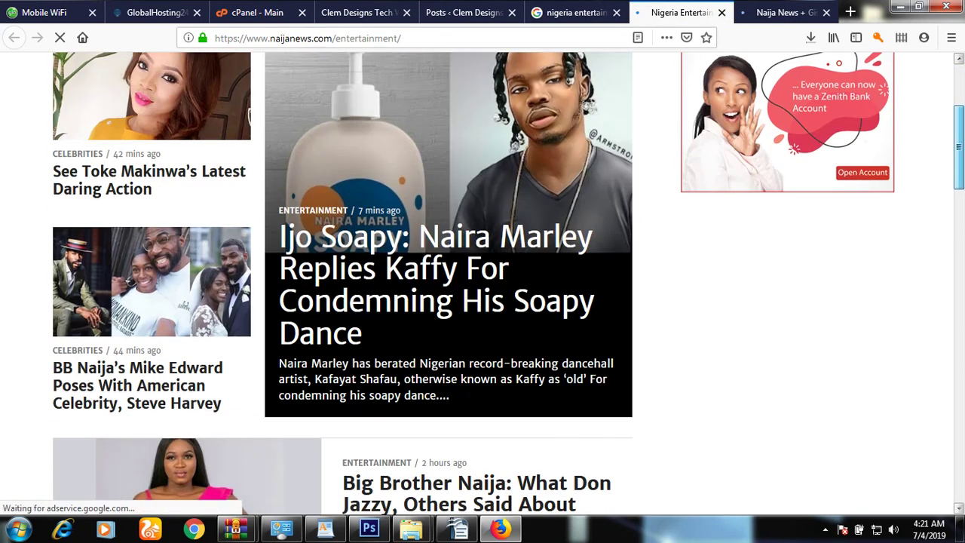
pyautogui.scroll(12, 482, 285)
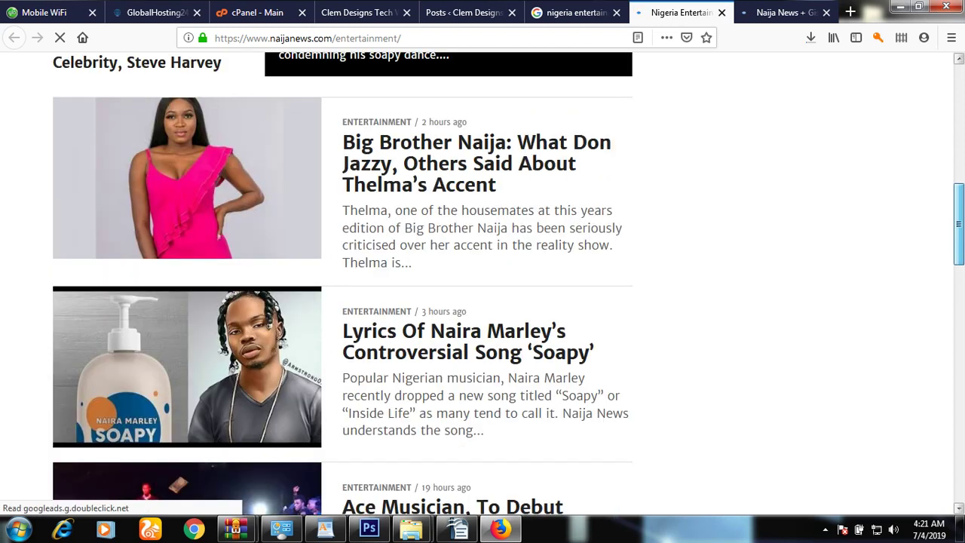
pyautogui.scroll(-9, 483, 285)
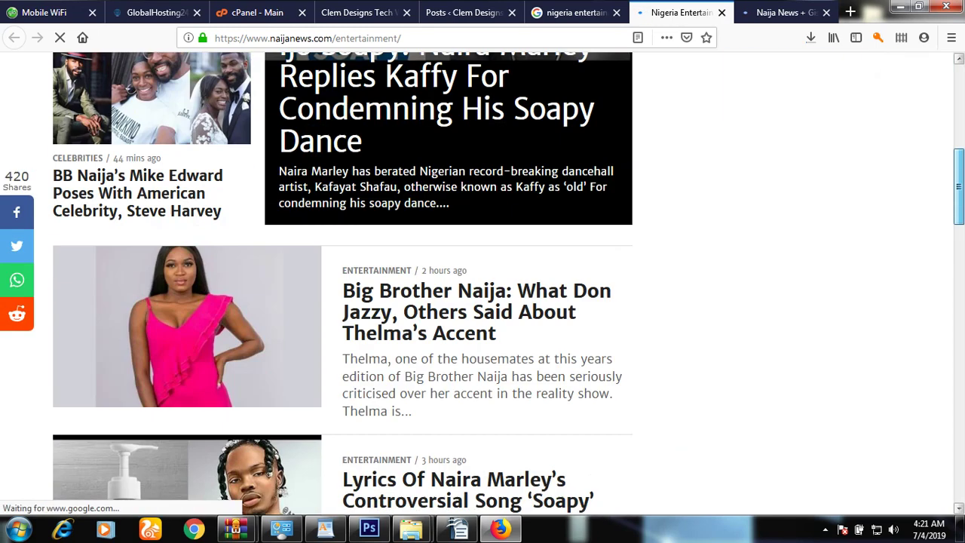
pyautogui.scroll(9, 483, 285)
pyautogui.scroll(-6, 483, 285)
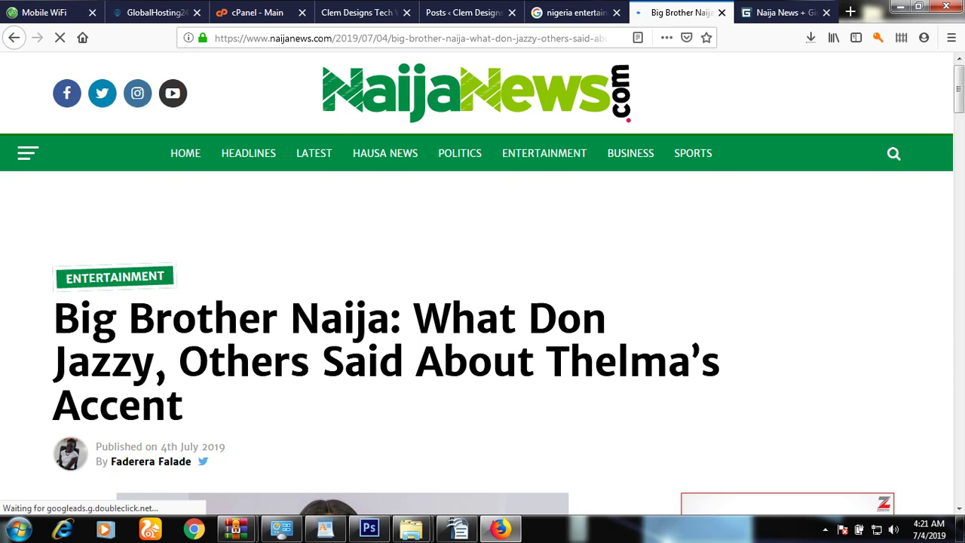
# Select the Big Brother Naija headline and return to the WordPress Posts tab.
pyautogui.moveTo(183, 405); pyautogui.dragTo(53, 317)
pyautogui.hotkey('ctrl', 'c')
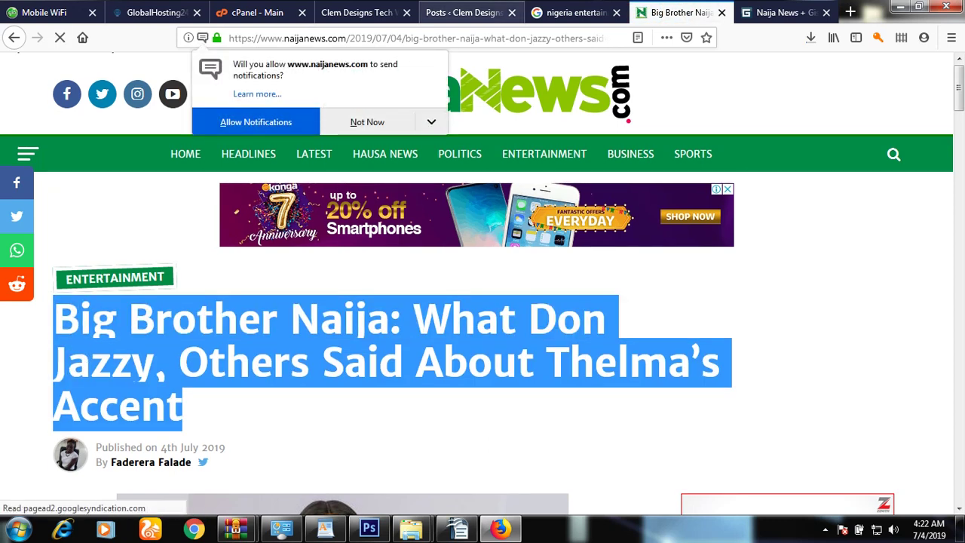
pyautogui.click(464, 12)
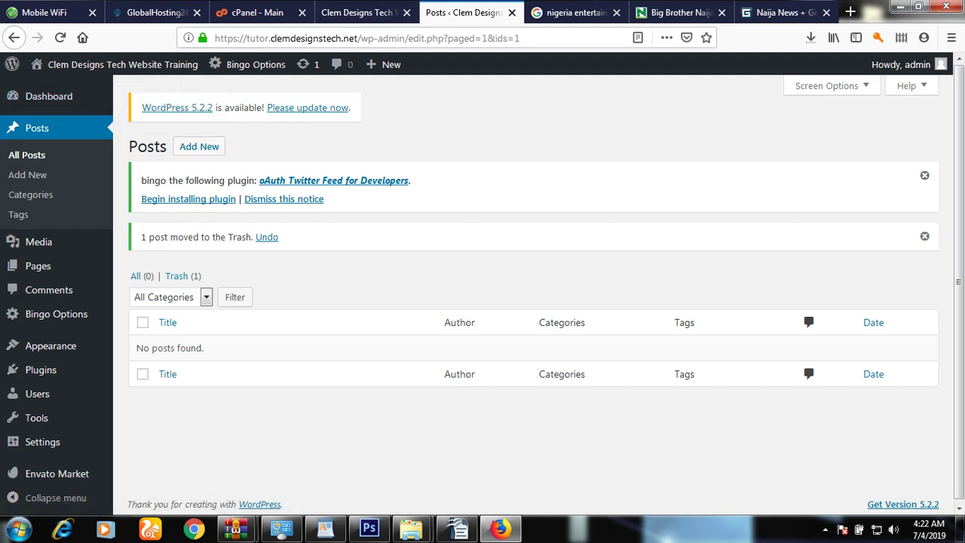
# Create a new post titled with the pasted Big Brother Naija headline, then revisit the article.
pyautogui.click(199, 146)
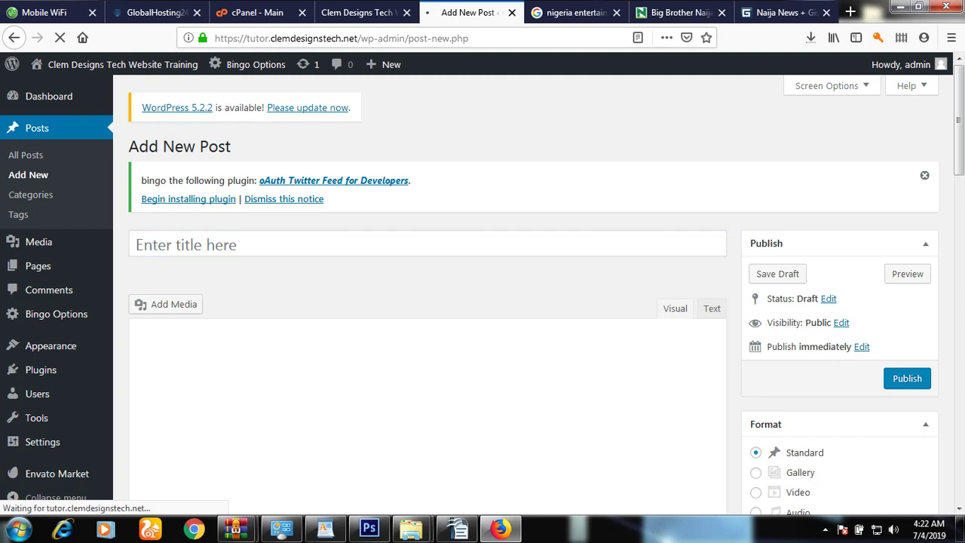
pyautogui.hotkey('ctrl', 'v')
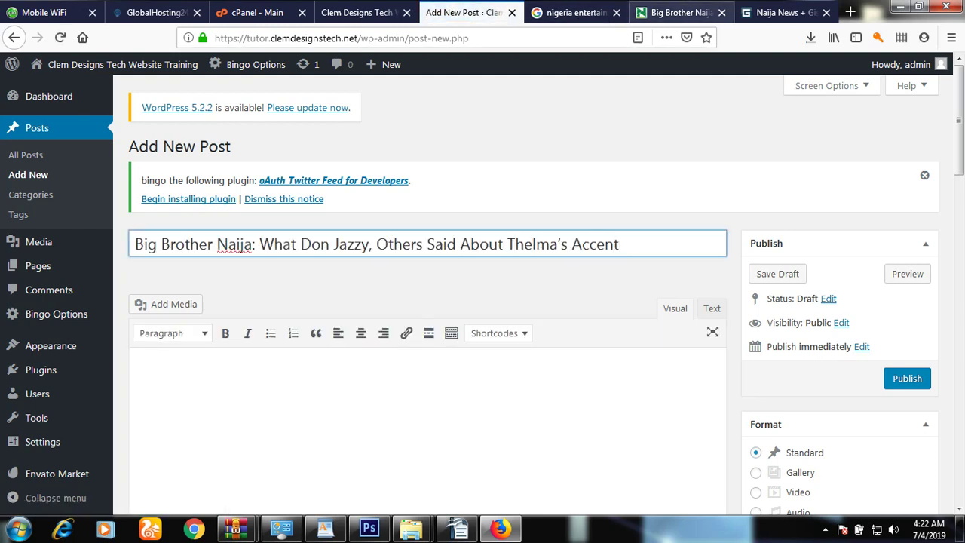
pyautogui.click(679, 12)
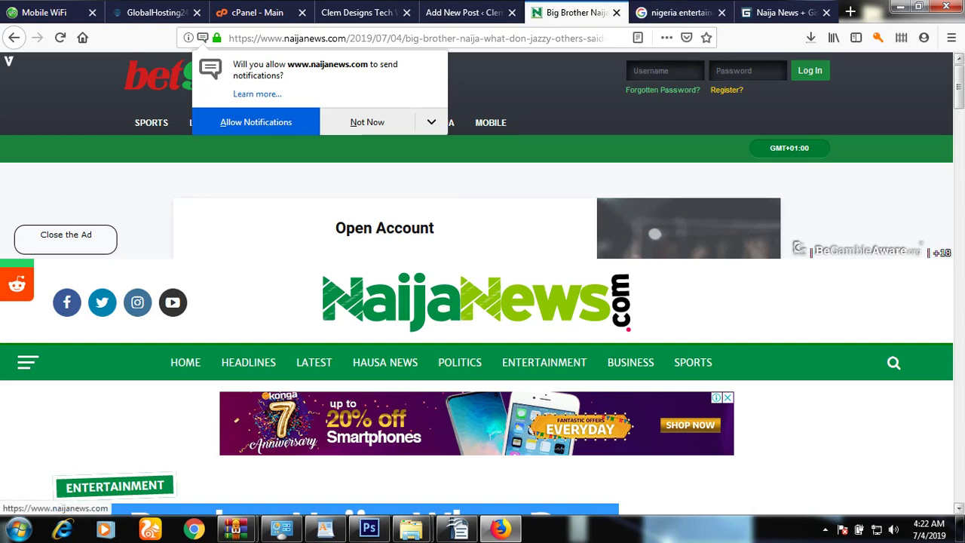
pyautogui.scroll(-10, 483, 302)
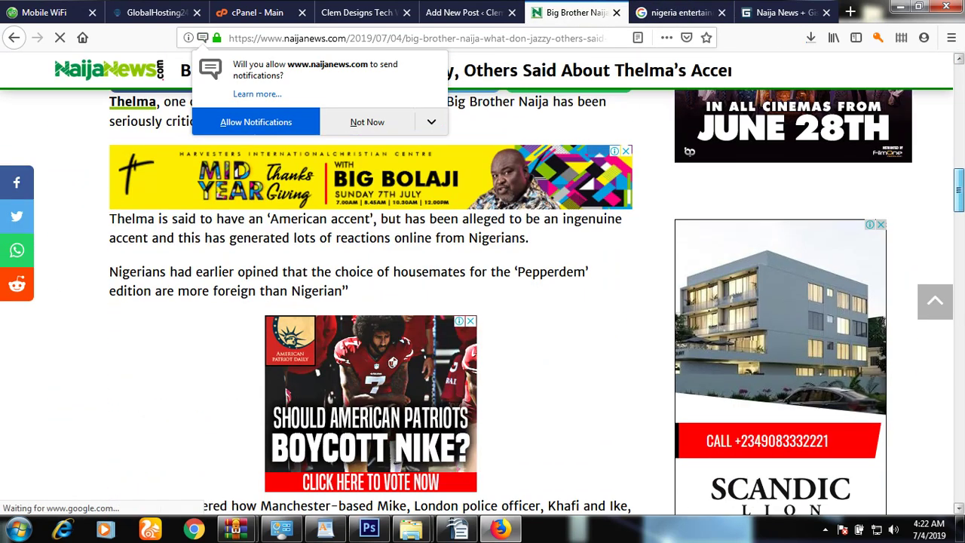
# Select the article body from the Thelma paragraph through the last tweet comment.
pyautogui.scroll(-10, 369, 317)
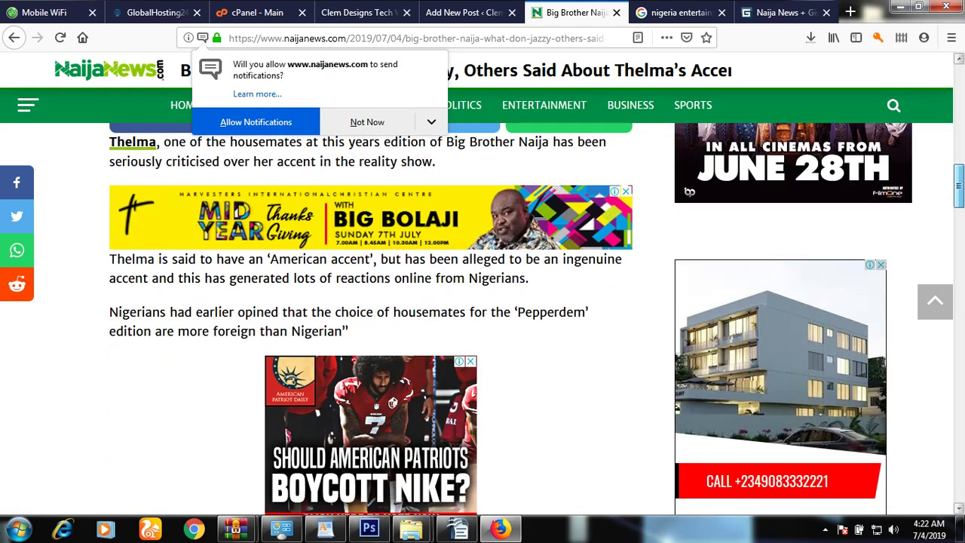
pyautogui.scroll(-6, 369, 317)
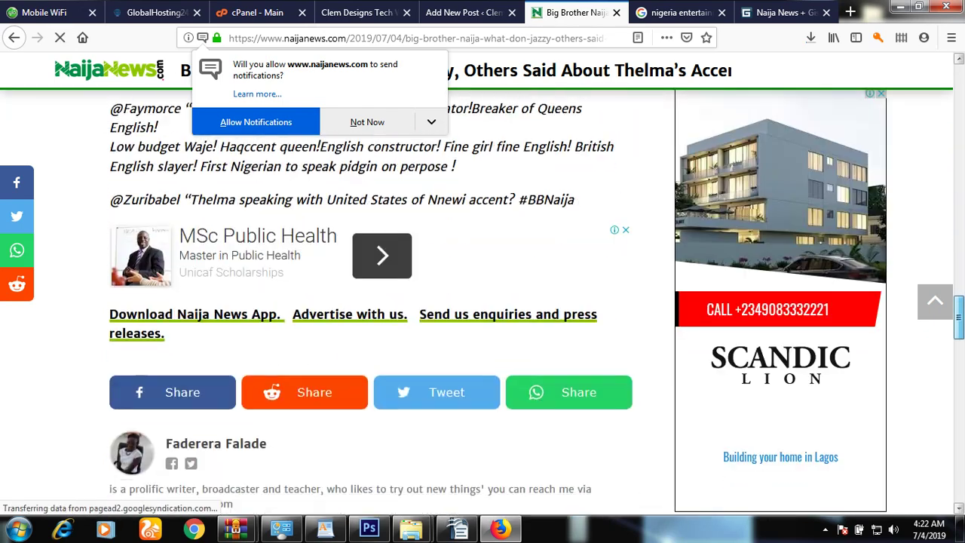
pyautogui.scroll(8, 369, 317)
pyautogui.scroll(2, 369, 317)
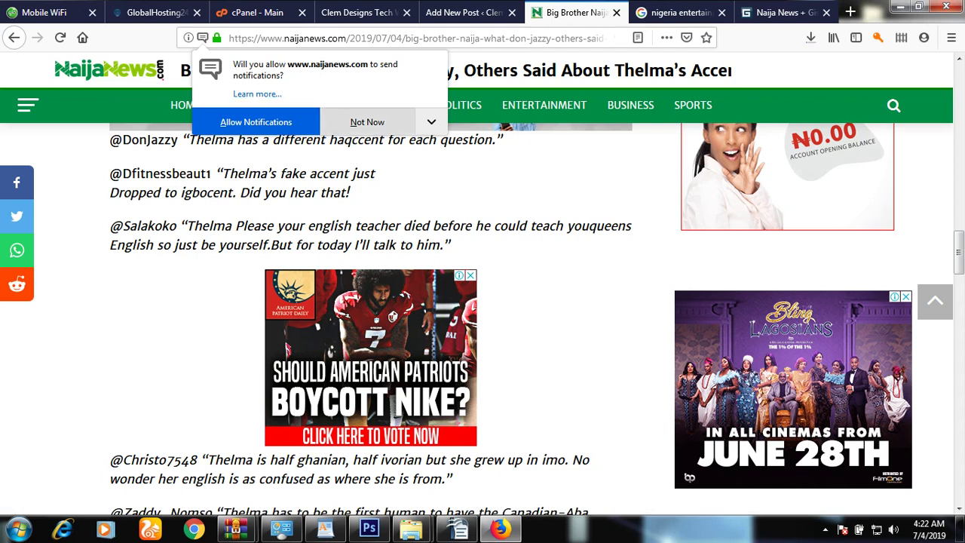
pyautogui.scroll(5, 370, 316)
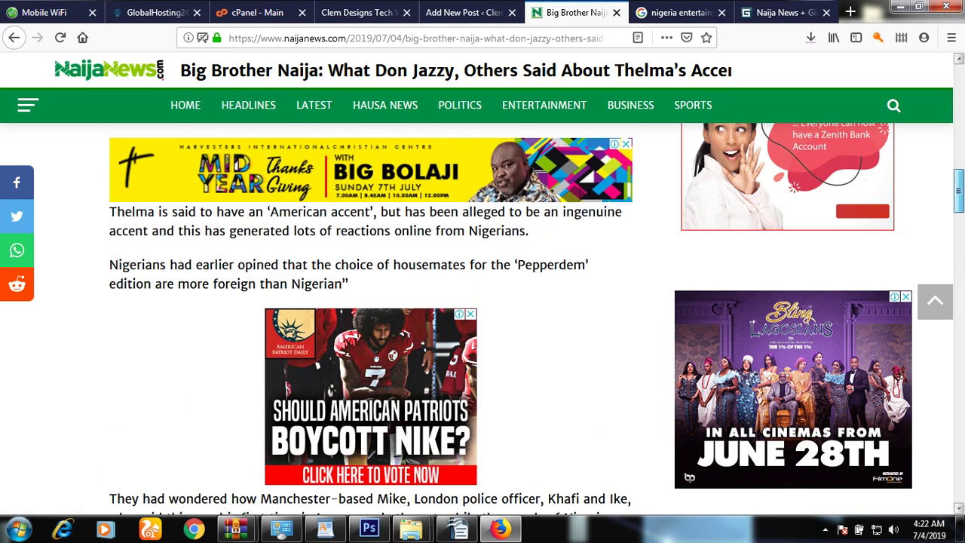
pyautogui.scroll(3, 369, 317)
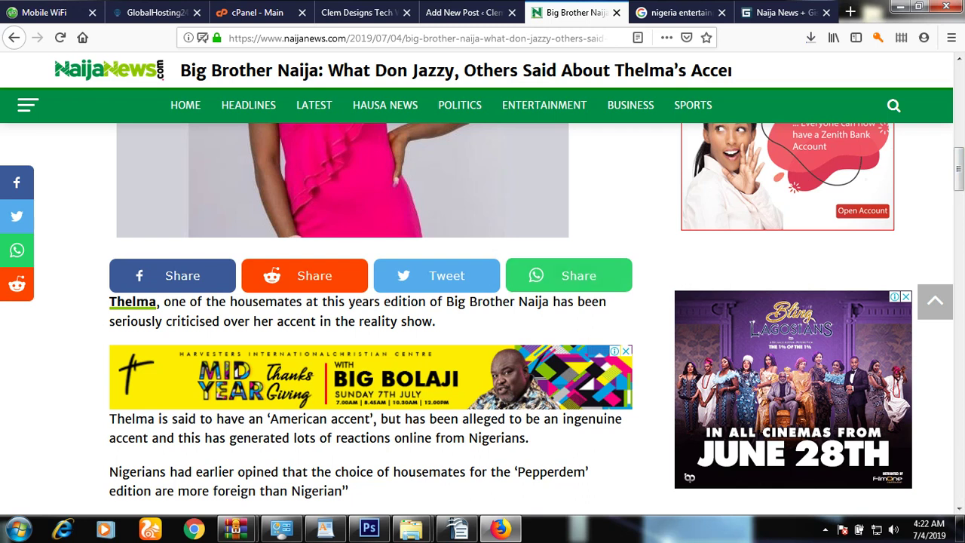
pyautogui.moveTo(143, 272); pyautogui.dragTo(267, 521)
pyautogui.moveTo(575, 372)
pyautogui.mouseDown()
pyautogui.moveTo(265, 372)
pyautogui.moveTo(575, 371)
pyautogui.mouseUp()
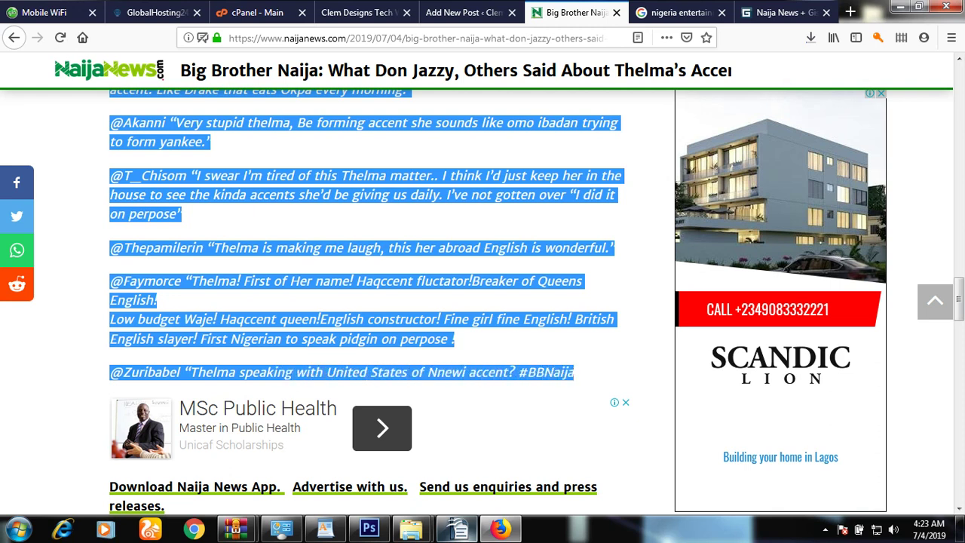
# Paste the copied article into the post body and delete the trailing empty embed box.
pyautogui.moveTo(458, 530)
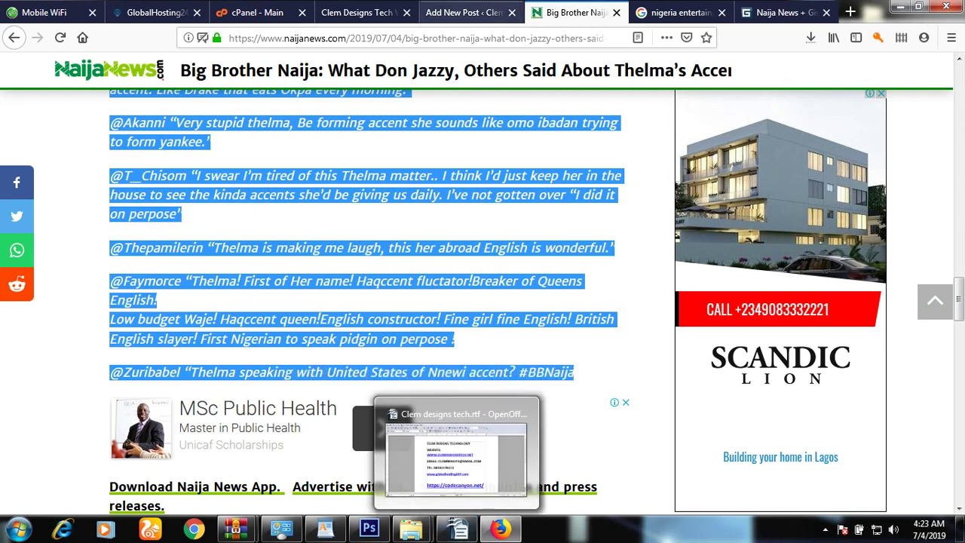
pyautogui.click(457, 453)
pyautogui.press('Tab')
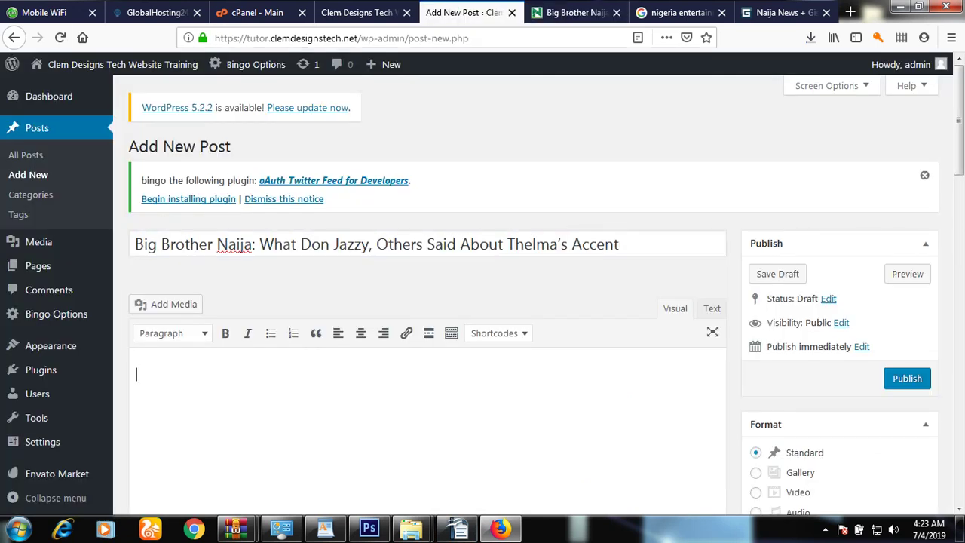
pyautogui.hotkey('ctrl', 'v')
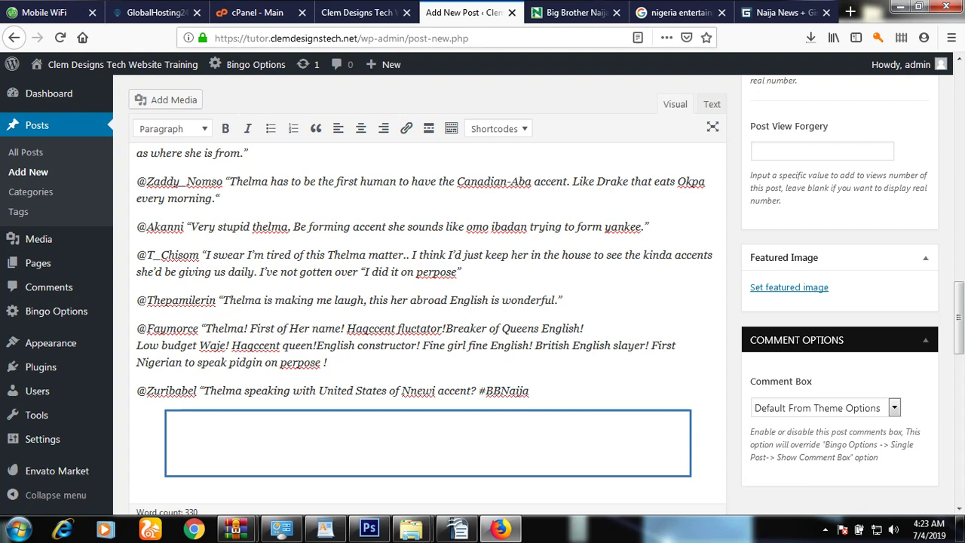
pyautogui.press('BackSpace')
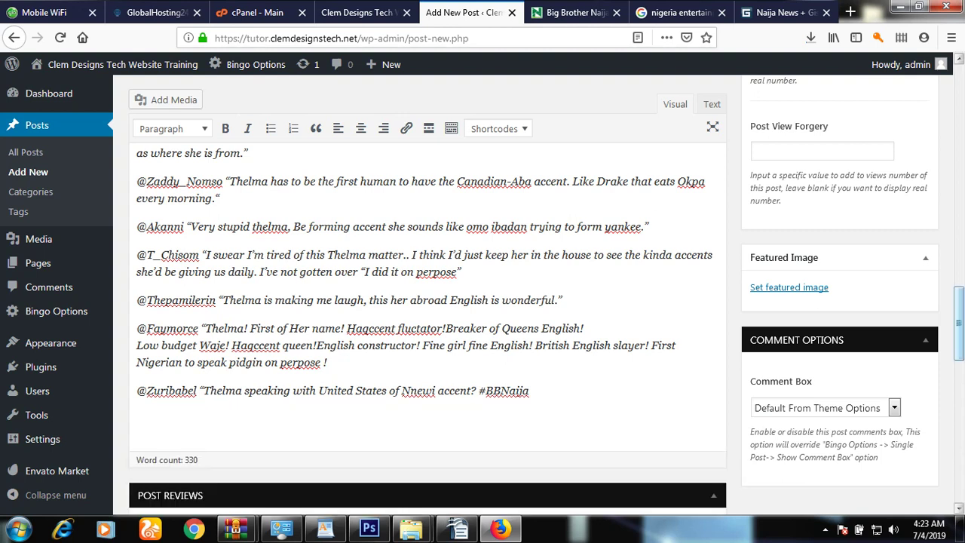
# Remove the empty embed boxes among the tweets and under 'Here are comments'.
pyautogui.scroll(-5, 427, 418)
pyautogui.scroll(8, 428, 317)
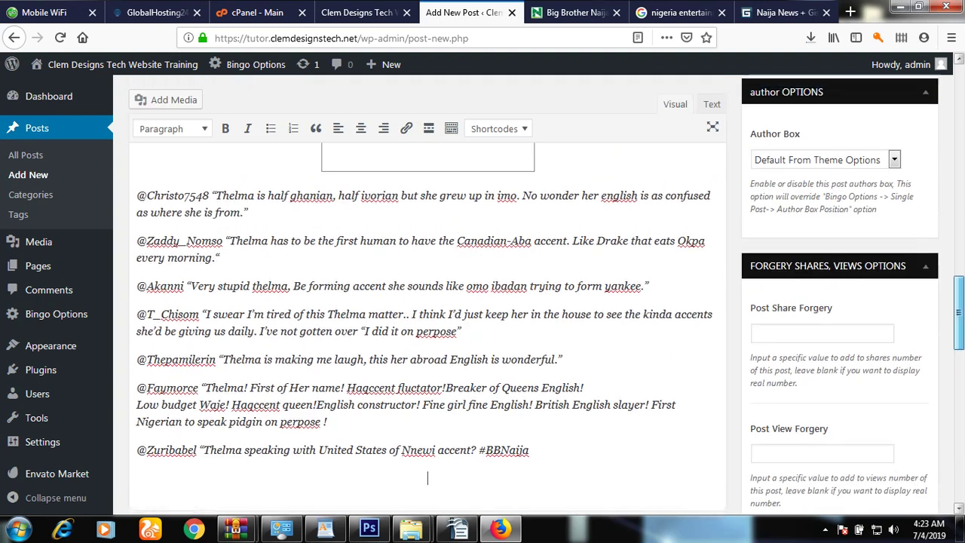
pyautogui.click(428, 284)
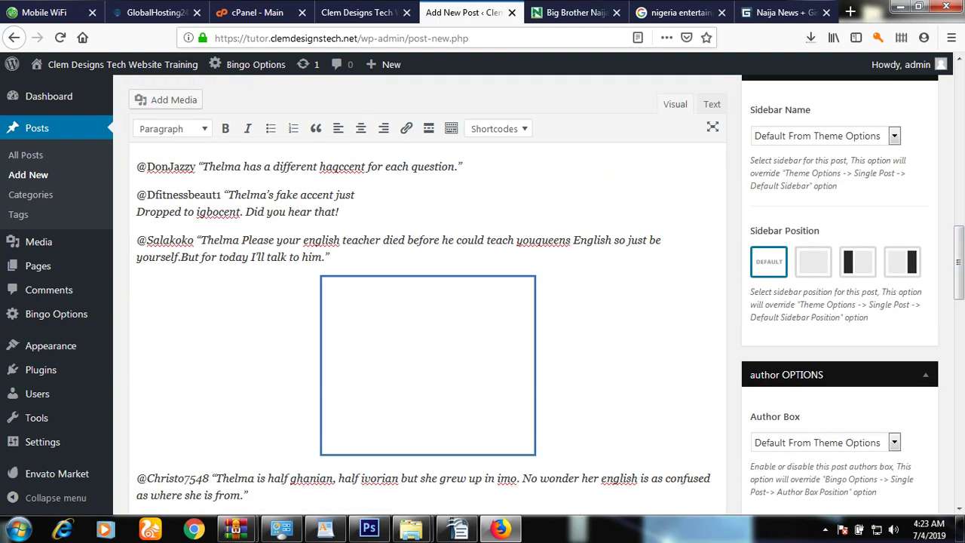
pyautogui.press('BackSpace')
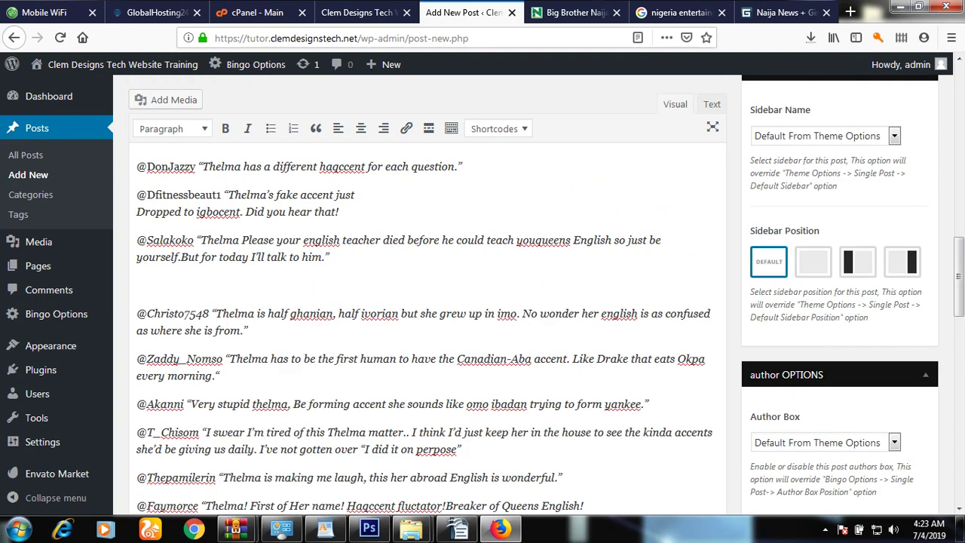
pyautogui.scroll(5, 427, 281)
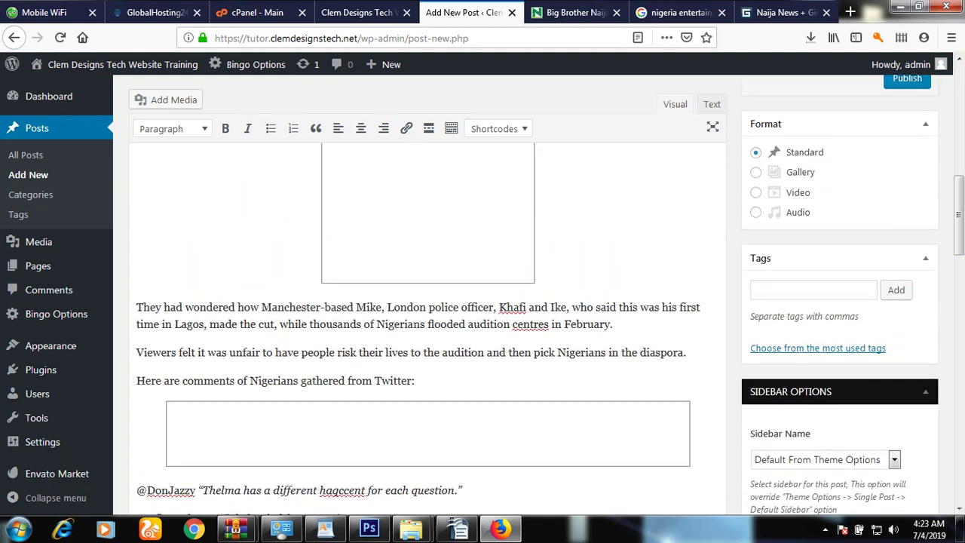
pyautogui.click(428, 408)
pyautogui.press('BackSpace')
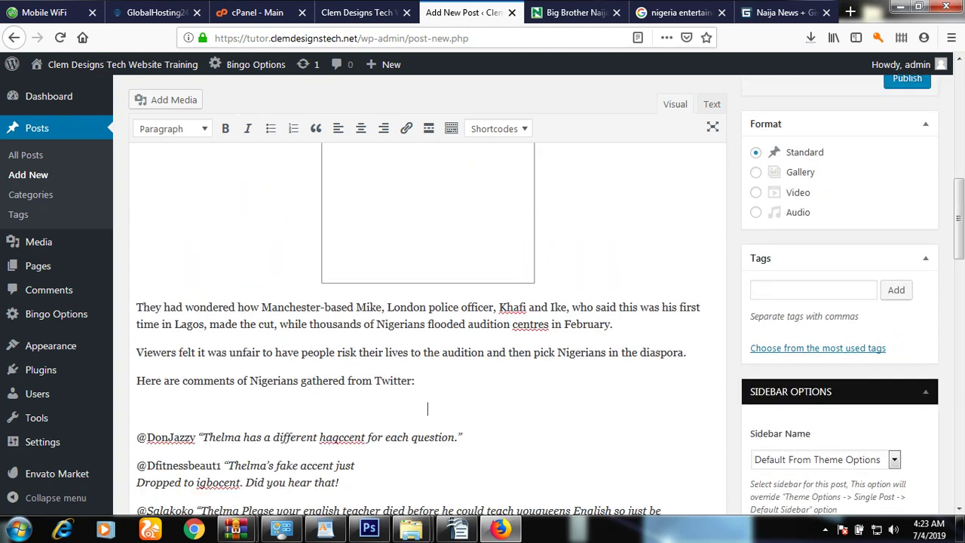
pyautogui.press('BackSpace')
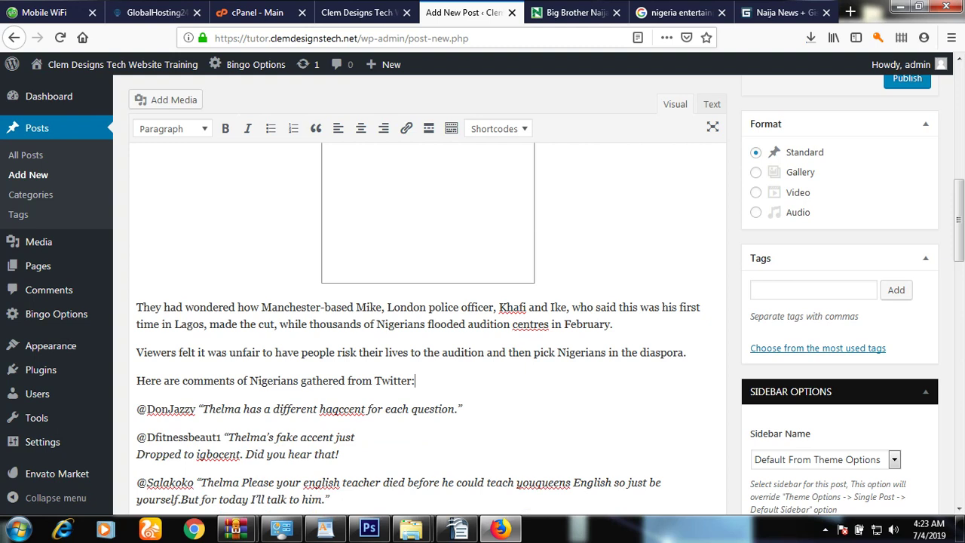
pyautogui.press('Return')
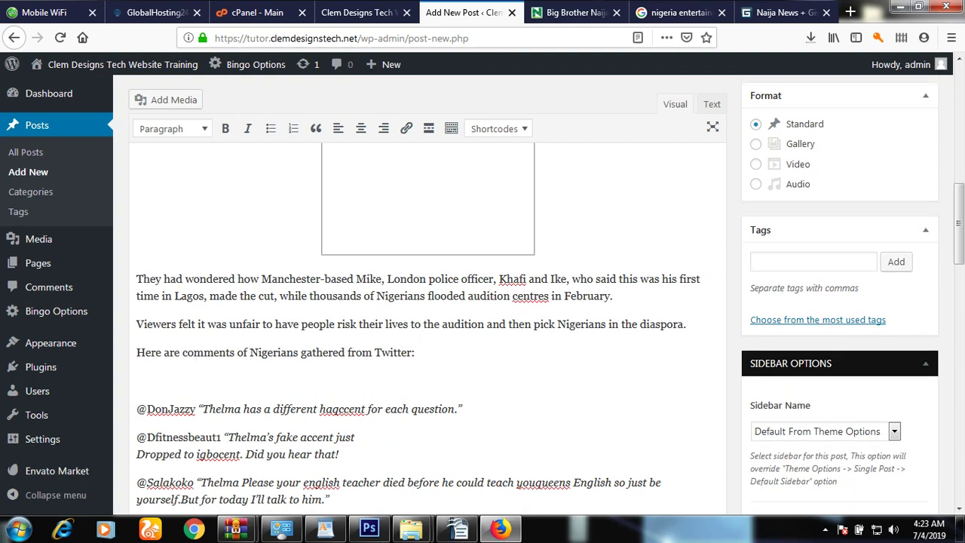
pyautogui.scroll(5, 428, 302)
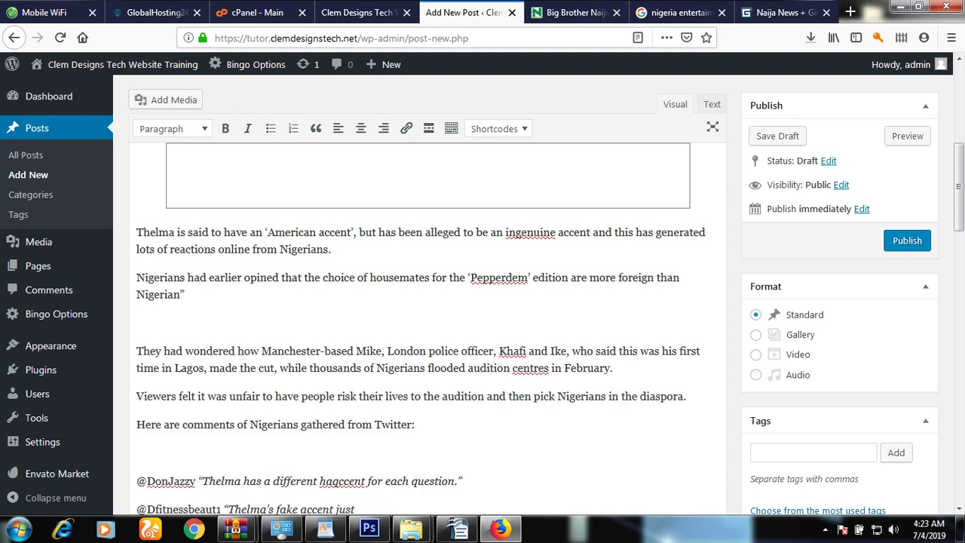
pyautogui.scroll(3, 428, 324)
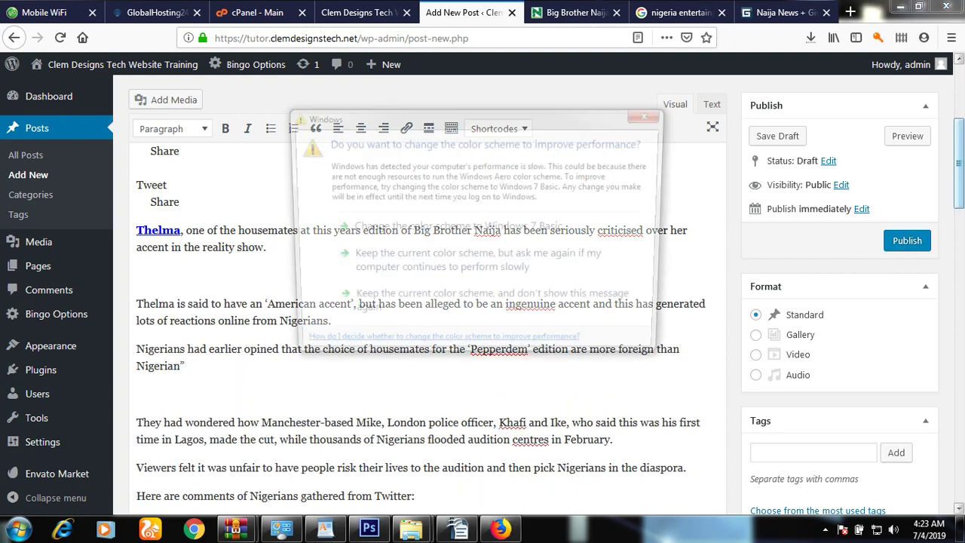
# Dismiss the Windows colour-scheme prompt and delete the Share and Tweet lines atop the post.
pyautogui.scroll(5, 428, 302)
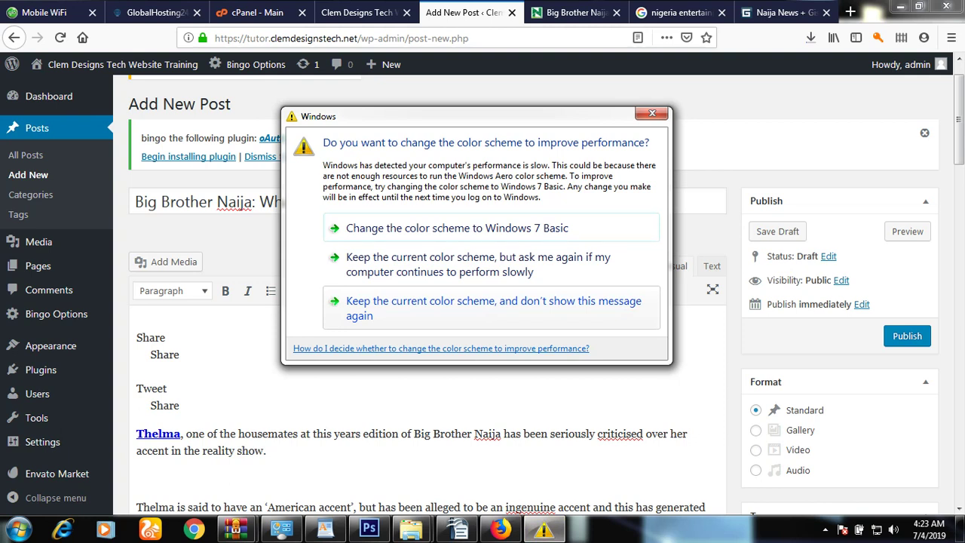
pyautogui.click(427, 308)
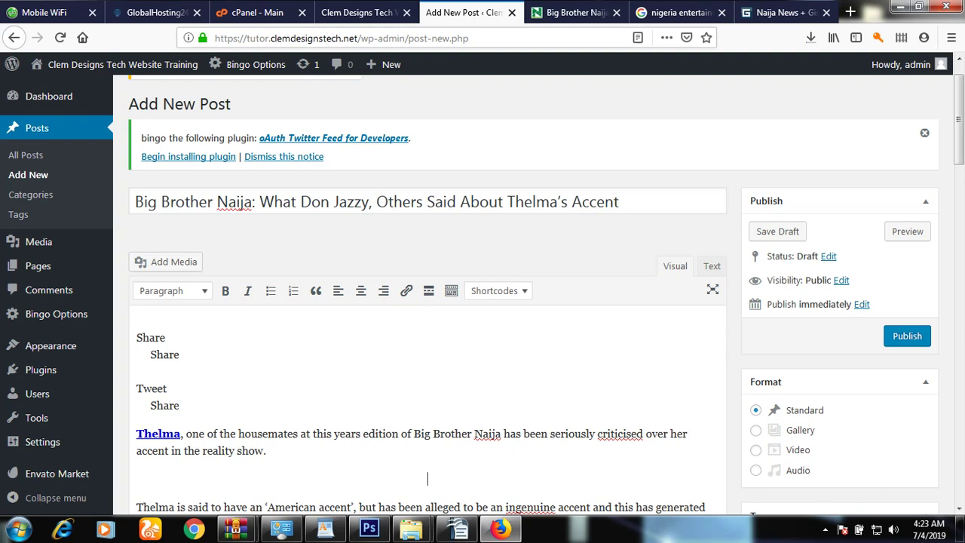
pyautogui.moveTo(137, 332); pyautogui.dragTo(181, 408)
pyautogui.press('Delete')
pyautogui.press('Delete')
pyautogui.press('Delete')
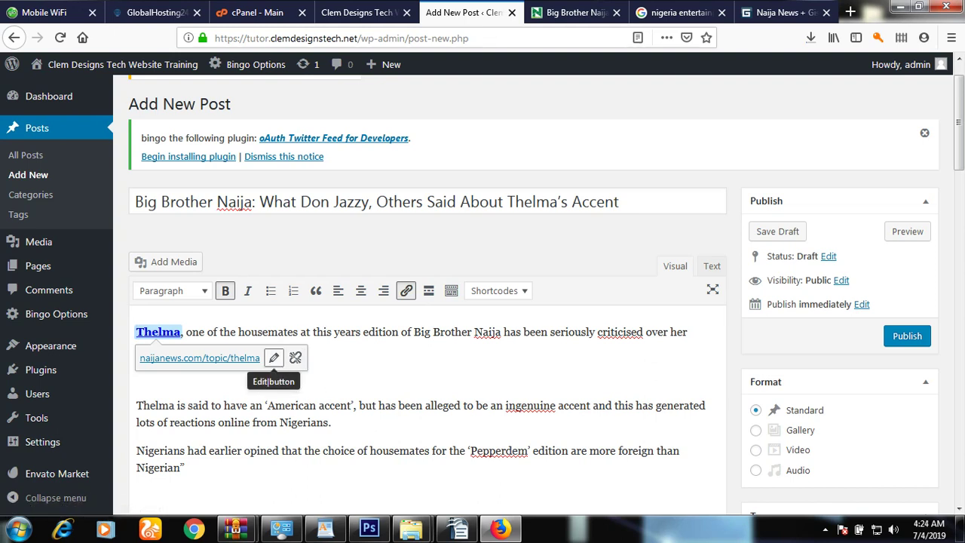
pyautogui.click(274, 358)
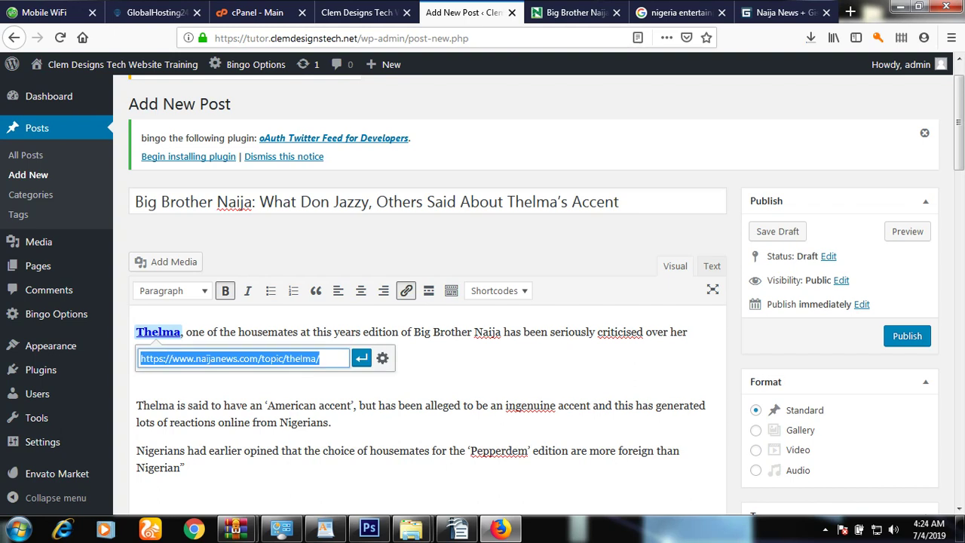
pyautogui.press('End')
pyautogui.hotkey('shift', 'Left')
pyautogui.hotkey('shift', 'Left')
pyautogui.hotkey('shift', 'Left')
pyautogui.hotkey('shift', 'Left')
pyautogui.hotkey('shift', 'Left')
pyautogui.hotkey('shift', 'Left')
pyautogui.hotkey('shift', 'Left')
pyautogui.hotkey('shift', 'Left')
pyautogui.hotkey('shift', 'Left')
pyautogui.hotkey('shift', 'Left')
pyautogui.hotkey('shift', 'Left')
pyautogui.hotkey('shift', 'Left')
pyautogui.hotkey('shift', 'Left')
pyautogui.hotkey('shift', 'Left')
pyautogui.press('BackSpace')
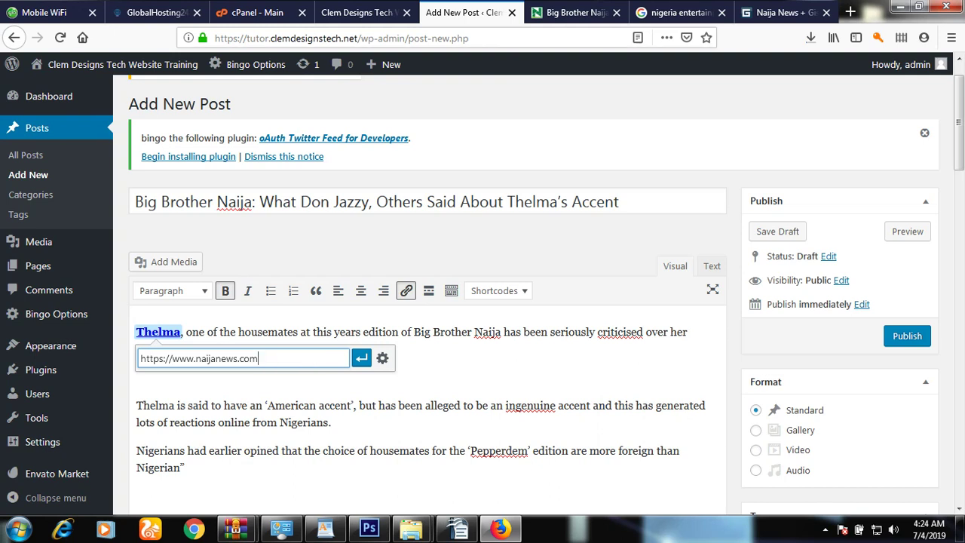
pyautogui.press('Left')
pyautogui.press('Left')
pyautogui.press('Left')
pyautogui.press('Left')
pyautogui.hotkey('shift', 'Left')
pyautogui.hotkey('shift', 'Left')
pyautogui.hotkey('shift', 'Left')
pyautogui.hotkey('shift', 'Left')
pyautogui.hotkey('shift', 'Left')
pyautogui.hotkey('shift', 'Left')
pyautogui.hotkey('shift', 'Left')
pyautogui.hotkey('shift', 'Left')
pyautogui.hotkey('shift', 'Left')
pyautogui.hotkey('shift', 'Left')
pyautogui.hotkey('shift', 'Left')
pyautogui.hotkey('shift', 'Left')
pyautogui.hotkey('shift', 'Left')
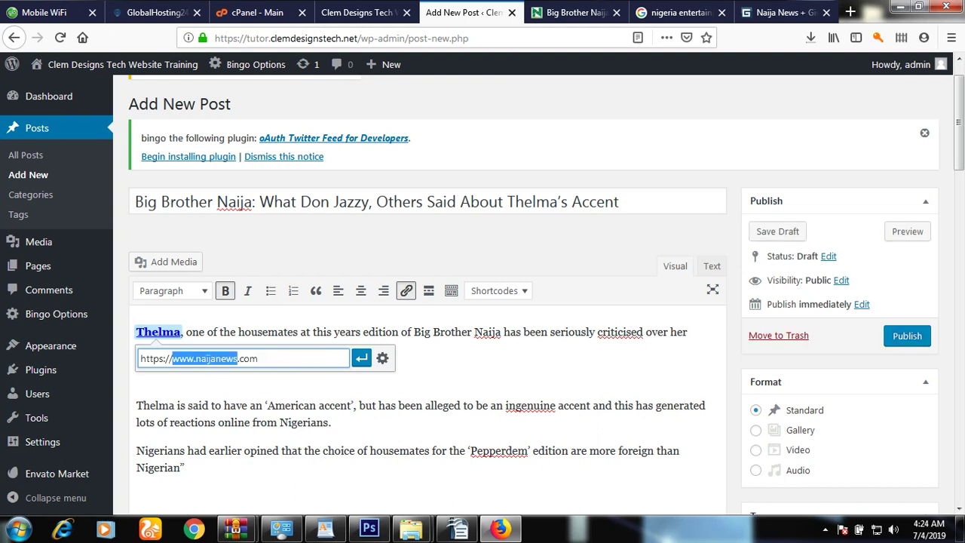
pyautogui.write('clem')
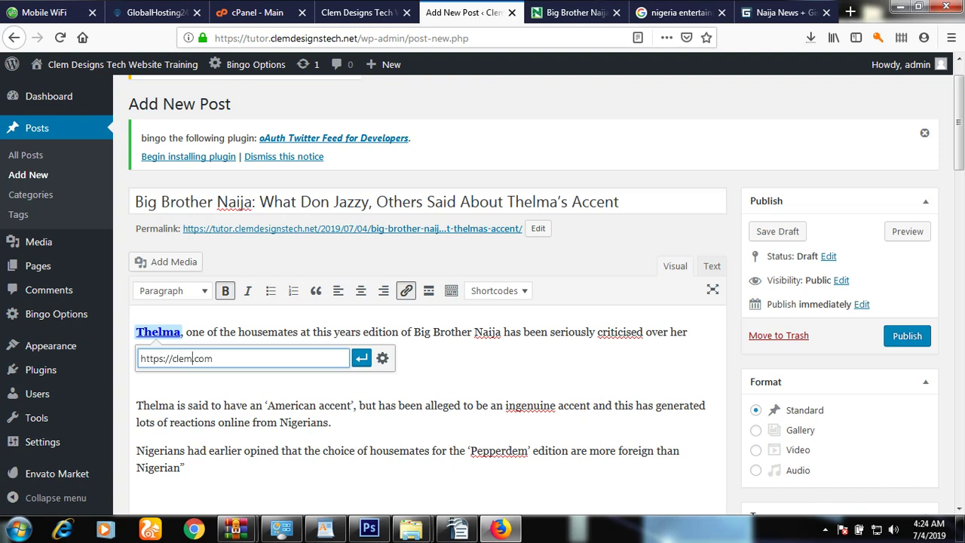
pyautogui.write('designstech')
pyautogui.press('BackSpace')
pyautogui.press('BackSpace')
pyautogui.press('BackSpace')
pyautogui.write('nett')
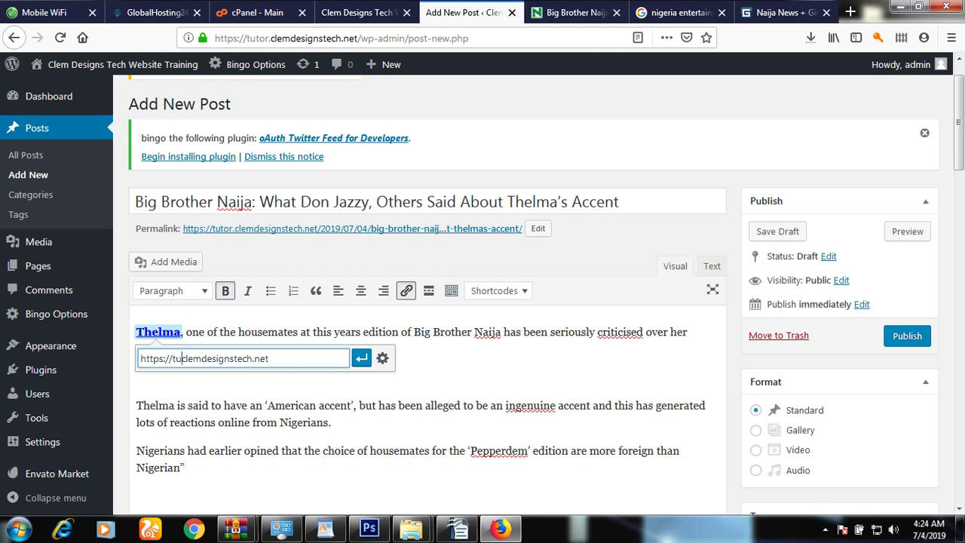
pyautogui.write('utor.')
pyautogui.click(361, 358)
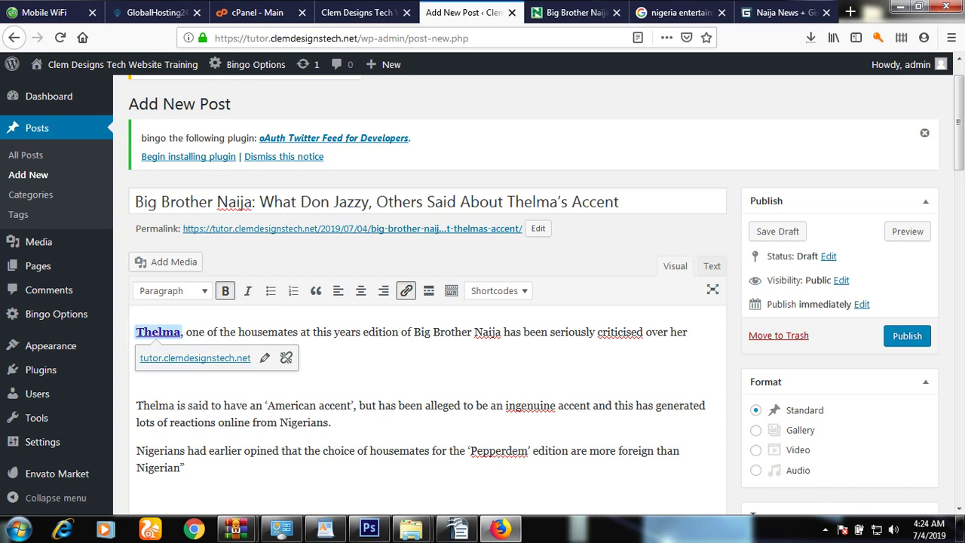
pyautogui.hotkey('ctrl', 'Tab')
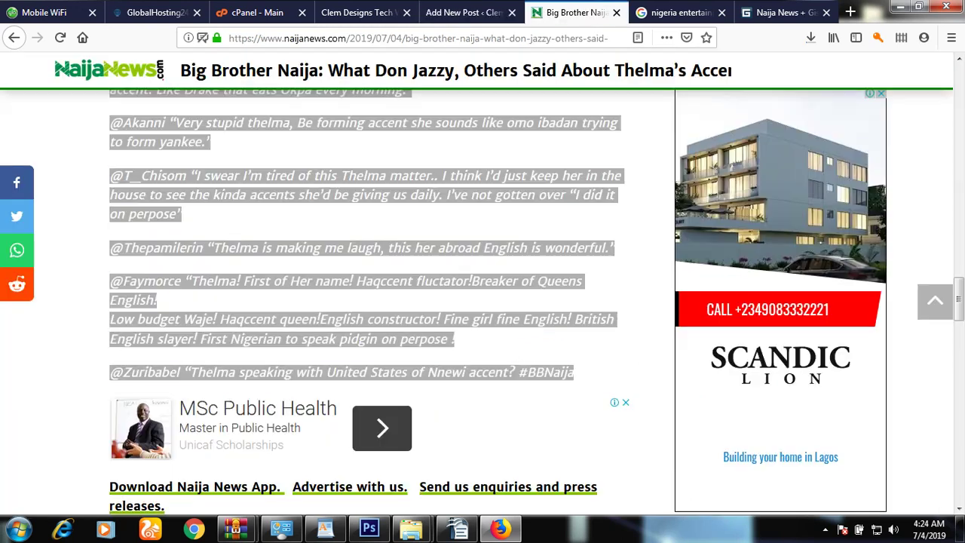
# Open the article's Thelma photo in its own tab and copy it.
pyautogui.moveTo(959, 298); pyautogui.dragTo(958, 144)
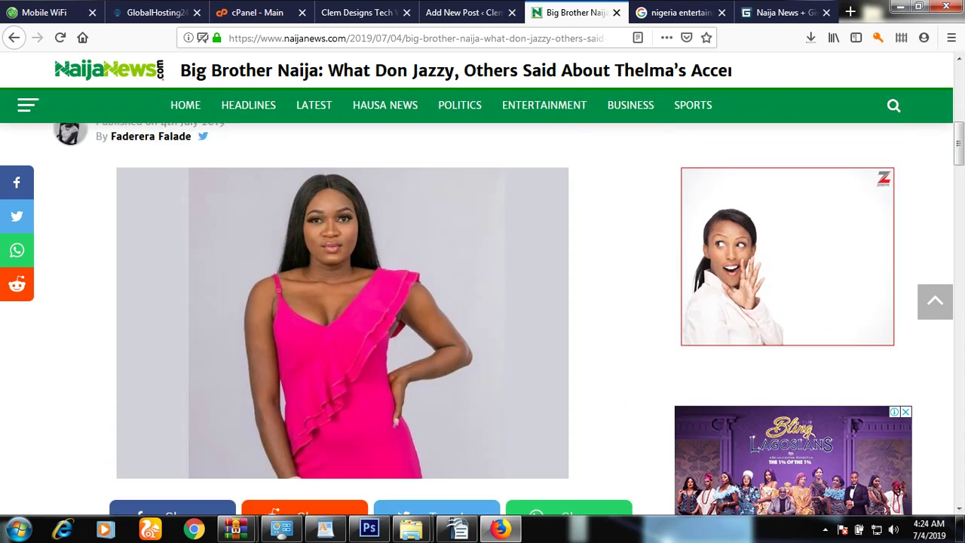
pyautogui.rightClick(351, 275)
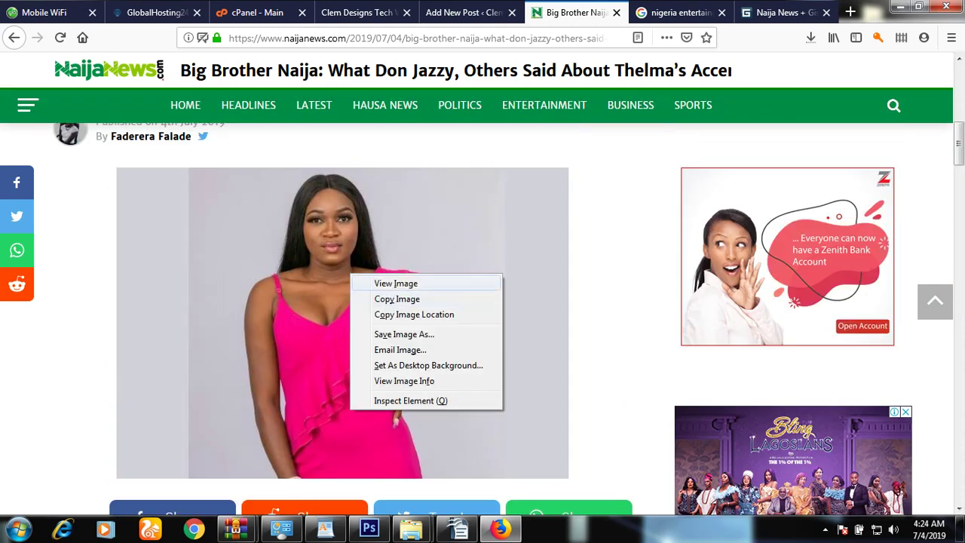
pyautogui.click(396, 283)
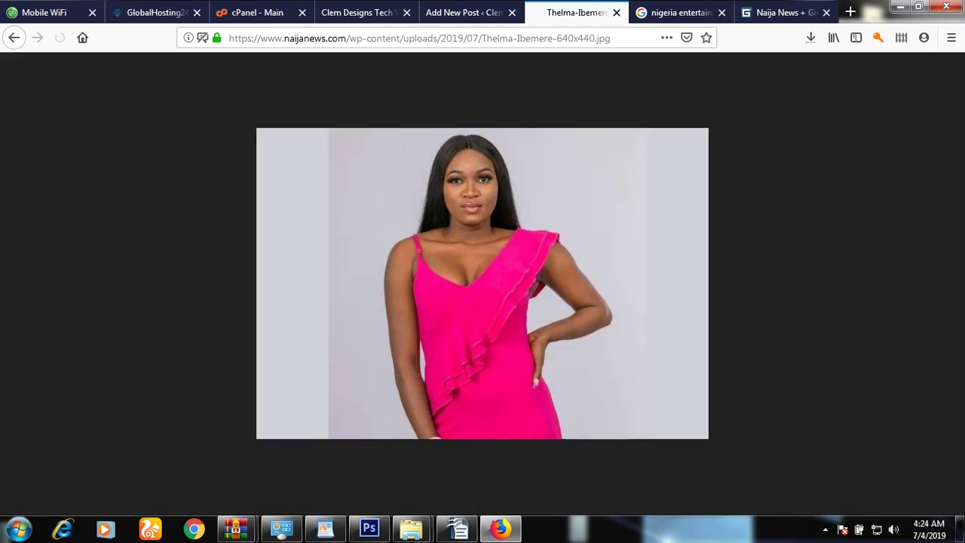
pyautogui.rightClick(441, 209)
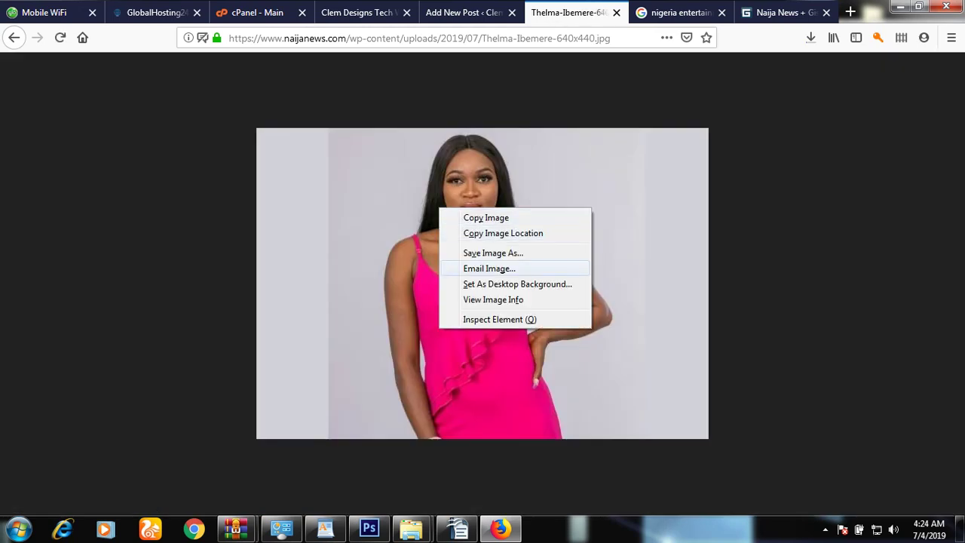
pyautogui.click(486, 217)
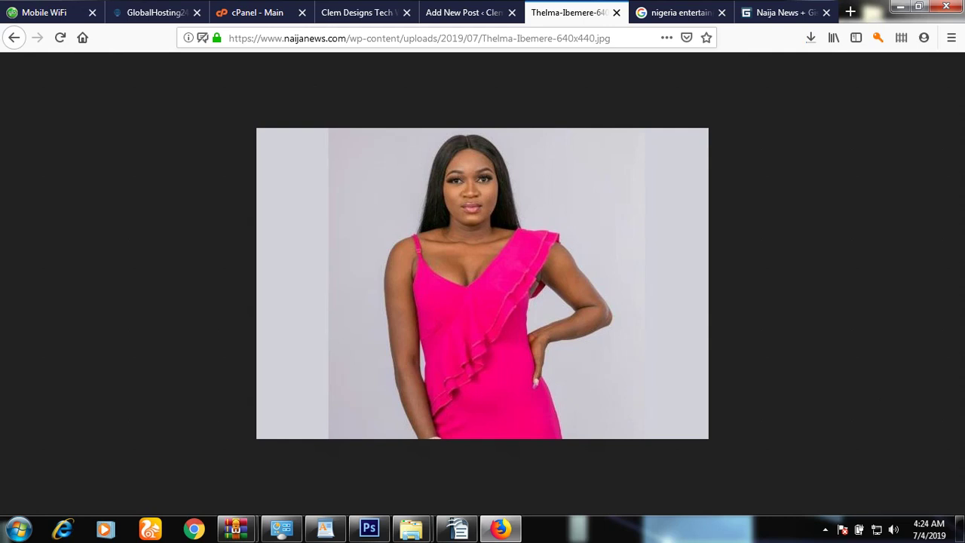
# Save the photo to the Desktop as 'big gir', then return to the new post.
pyautogui.rightClick(485, 218)
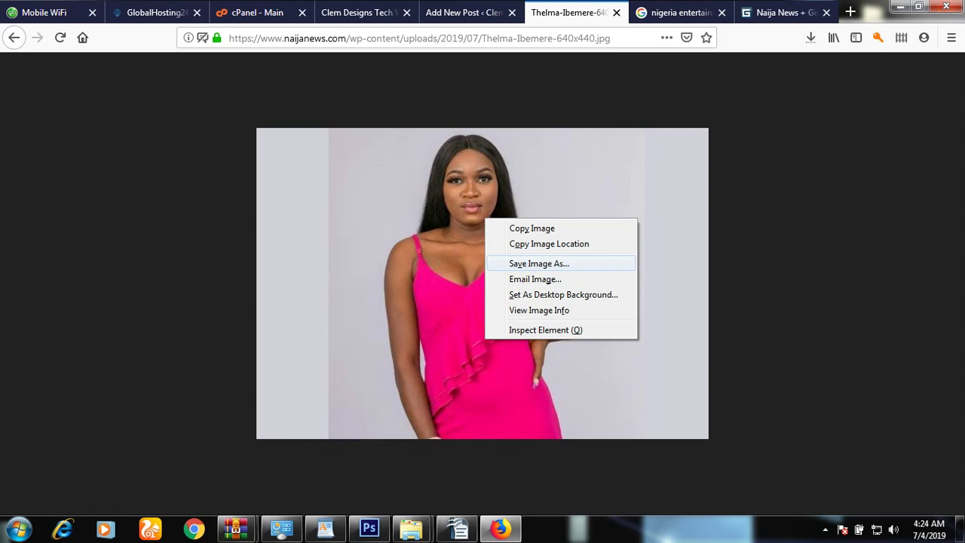
pyautogui.press('Return')
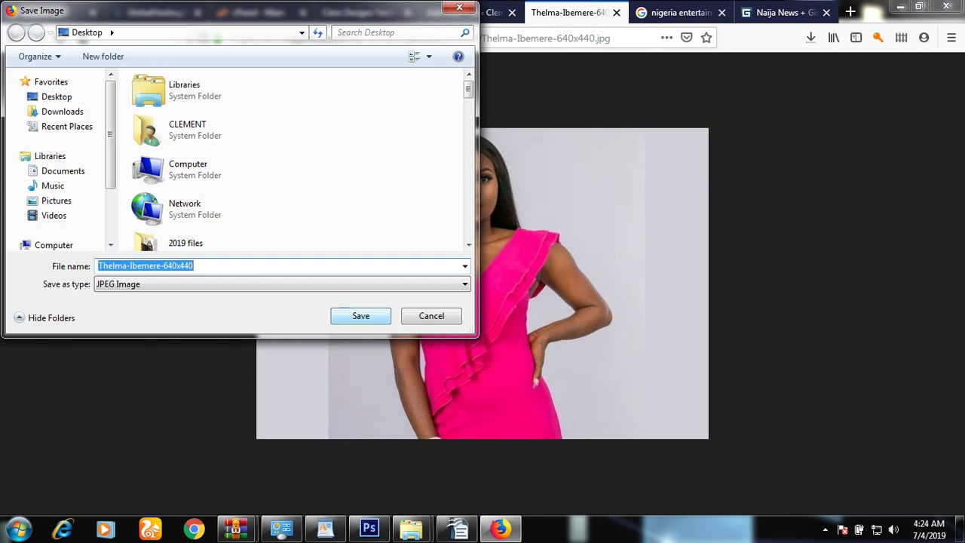
pyautogui.write('big')
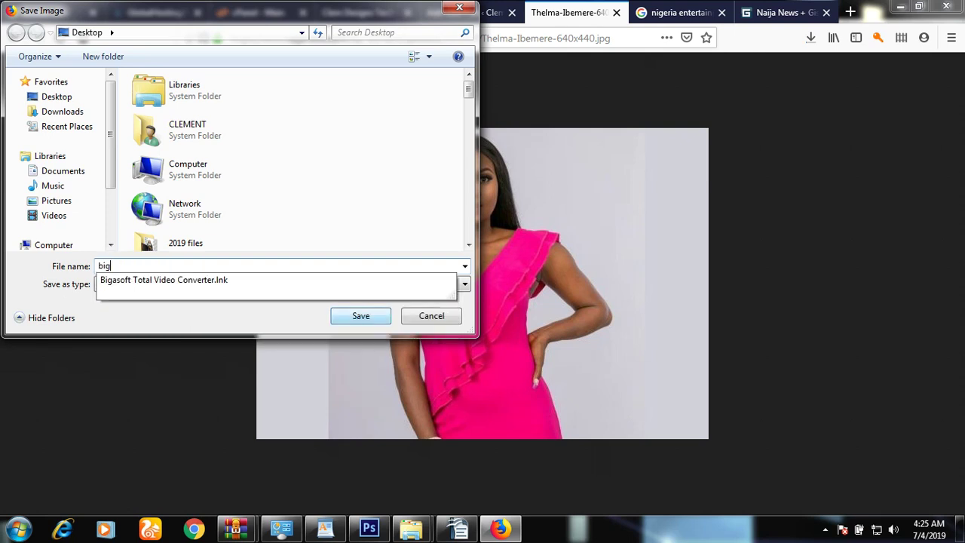
pyautogui.write(' gir')
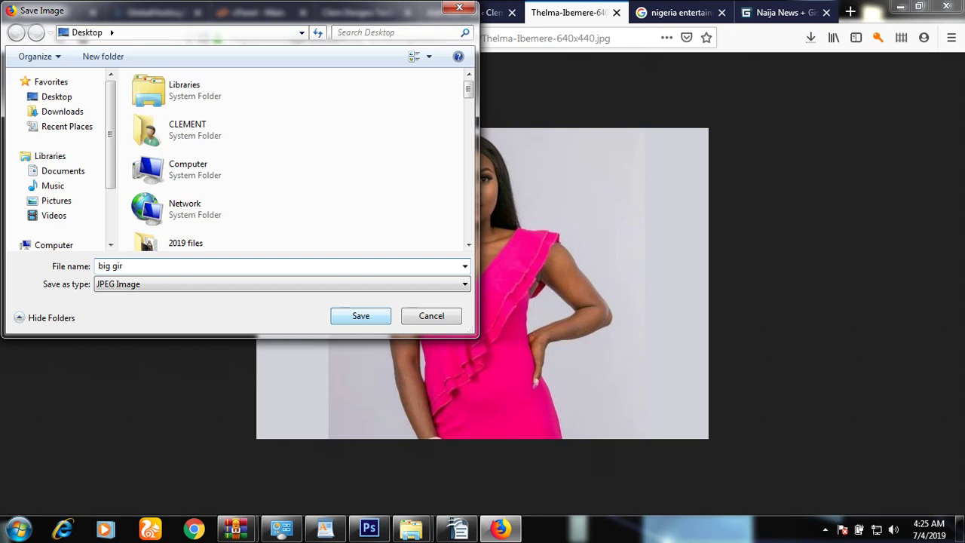
pyautogui.press('Return')
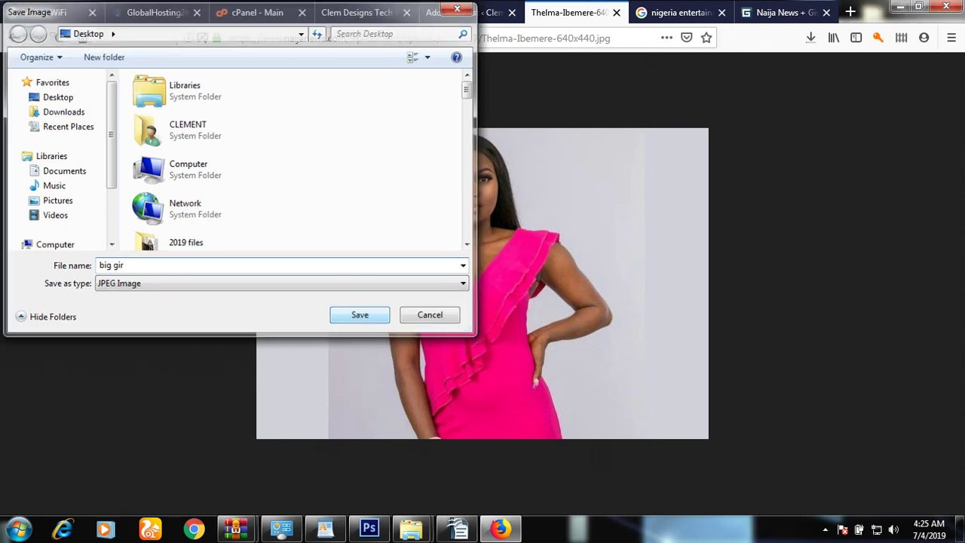
pyautogui.hotkey('ctrl', 'shift', 'Tab')
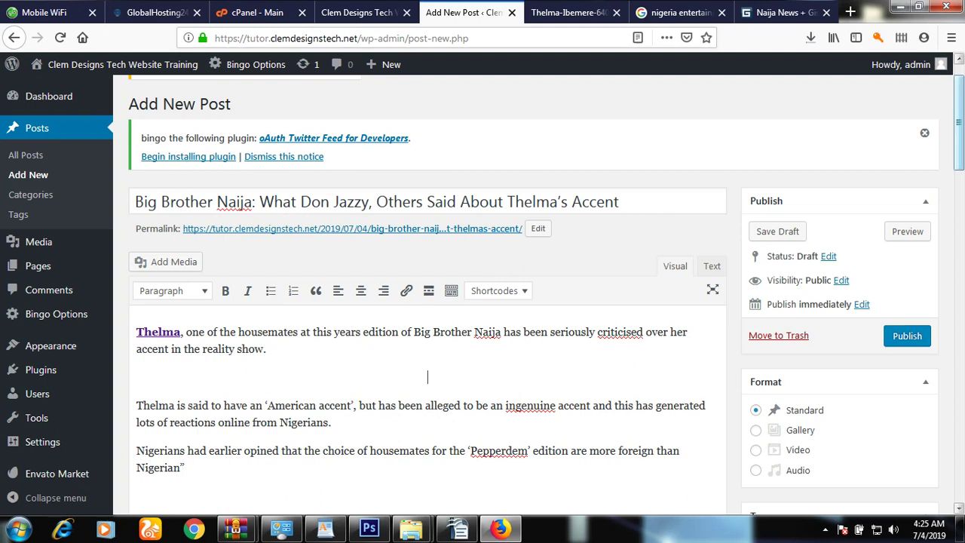
pyautogui.scroll(-5, 422, 339)
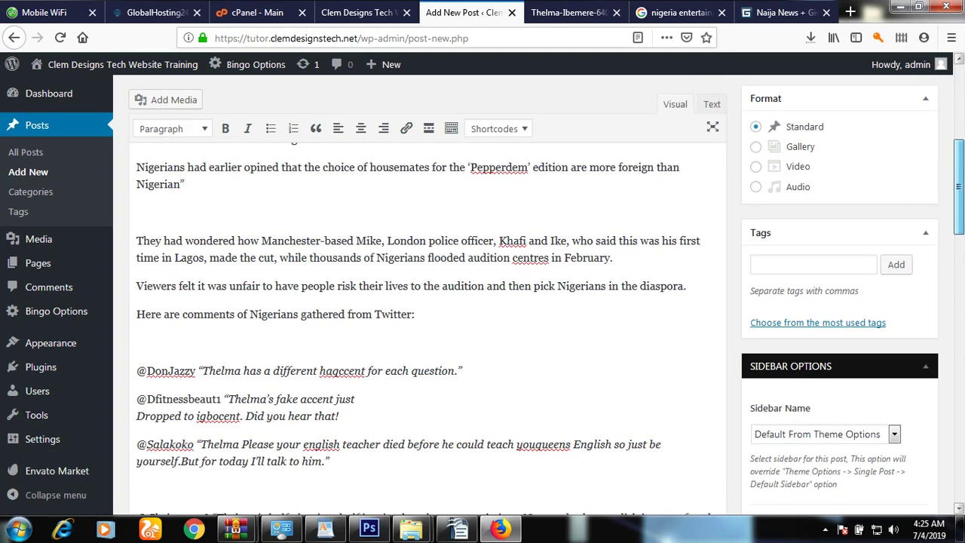
pyautogui.scroll(1, 422, 339)
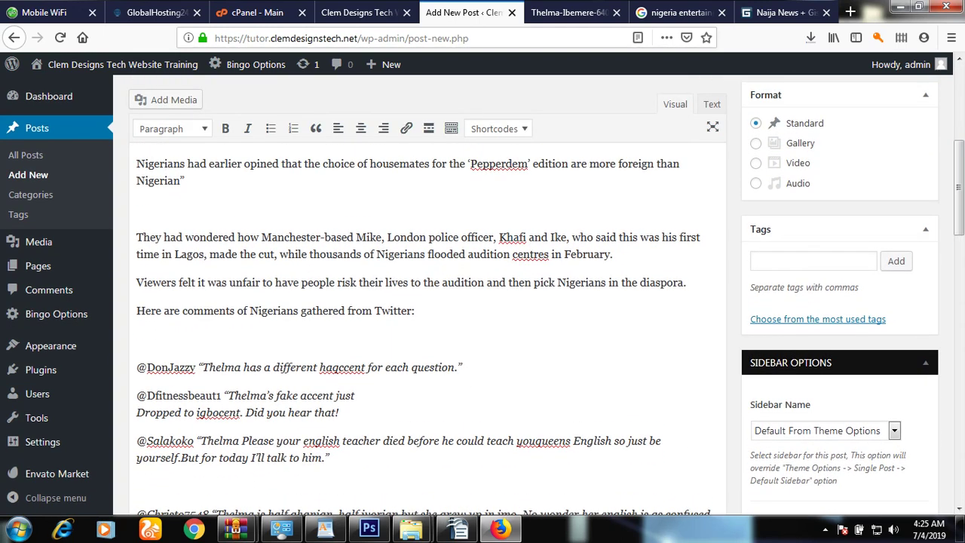
pyautogui.scroll(2, 423, 301)
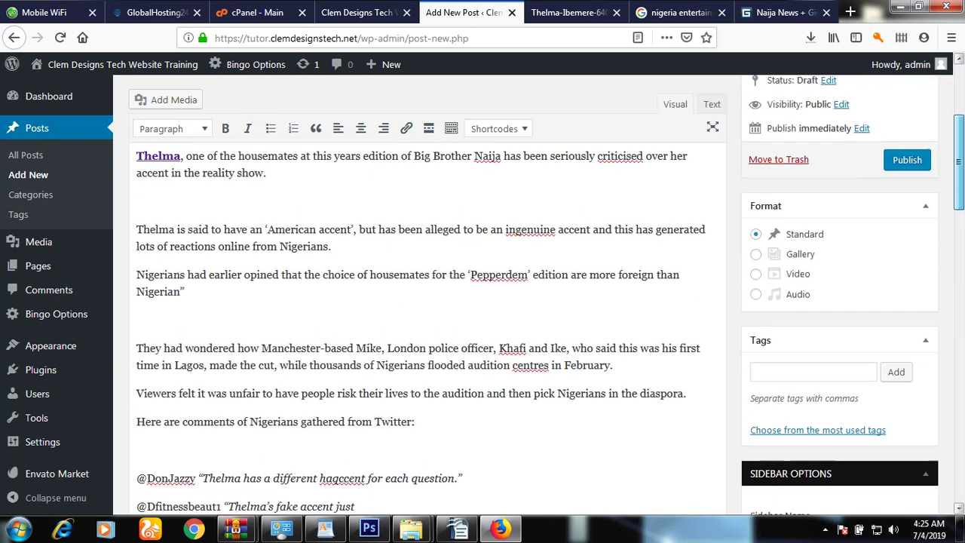
pyautogui.scroll(-2, 423, 301)
pyautogui.scroll(-3, 423, 302)
pyautogui.scroll(2, 422, 302)
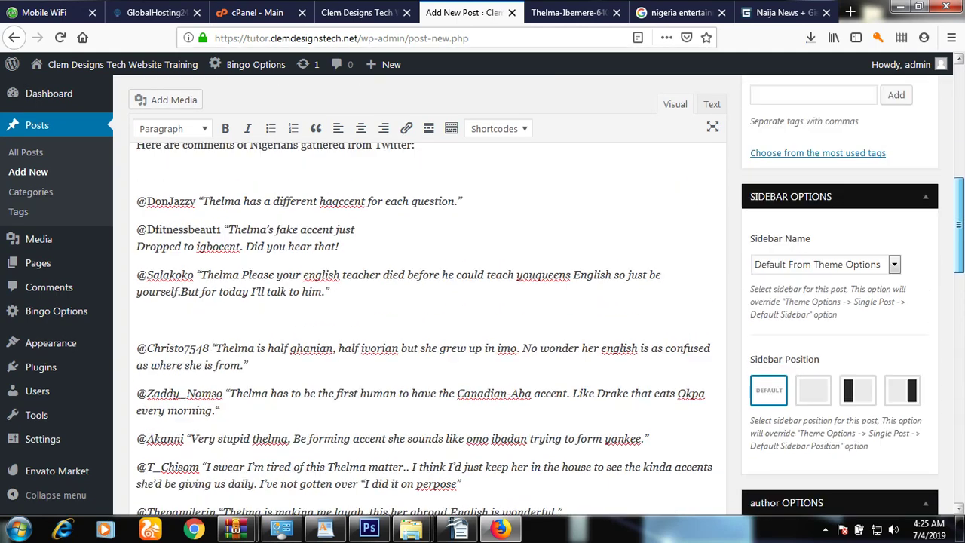
pyautogui.scroll(-1, 422, 302)
pyautogui.scroll(3, 422, 302)
pyautogui.scroll(-2, 422, 301)
pyautogui.click(813, 172)
pyautogui.write('enter')
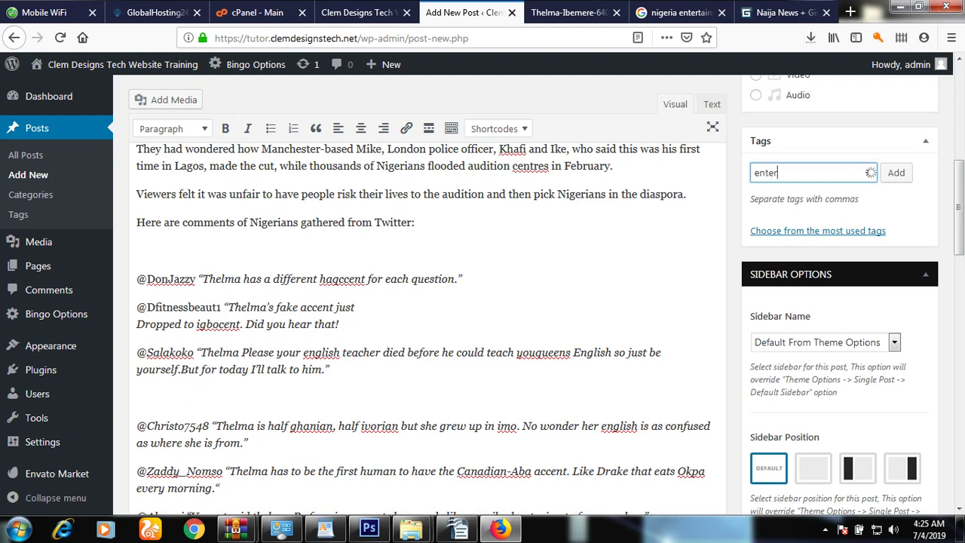
pyautogui.write('tainment')
pyautogui.press('Return')
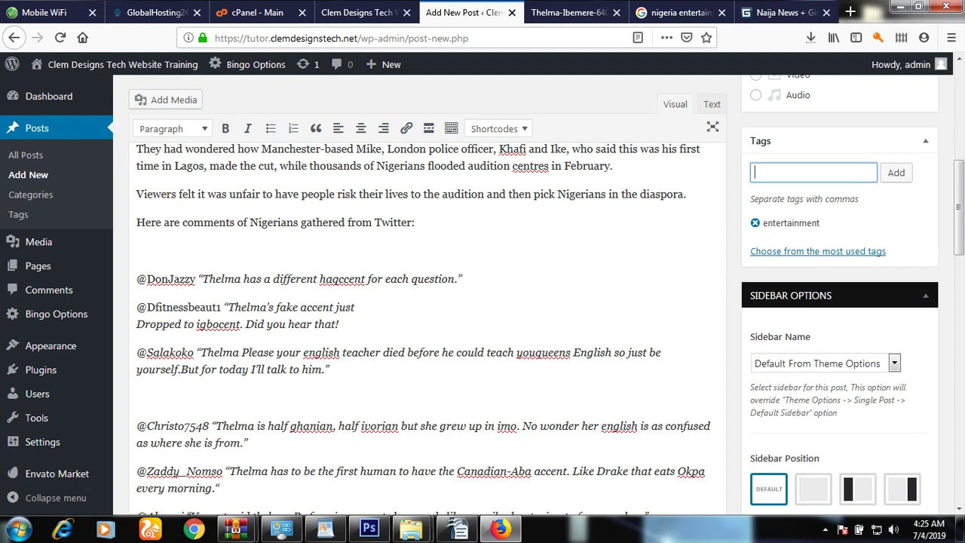
pyautogui.scroll(-6, 483, 302)
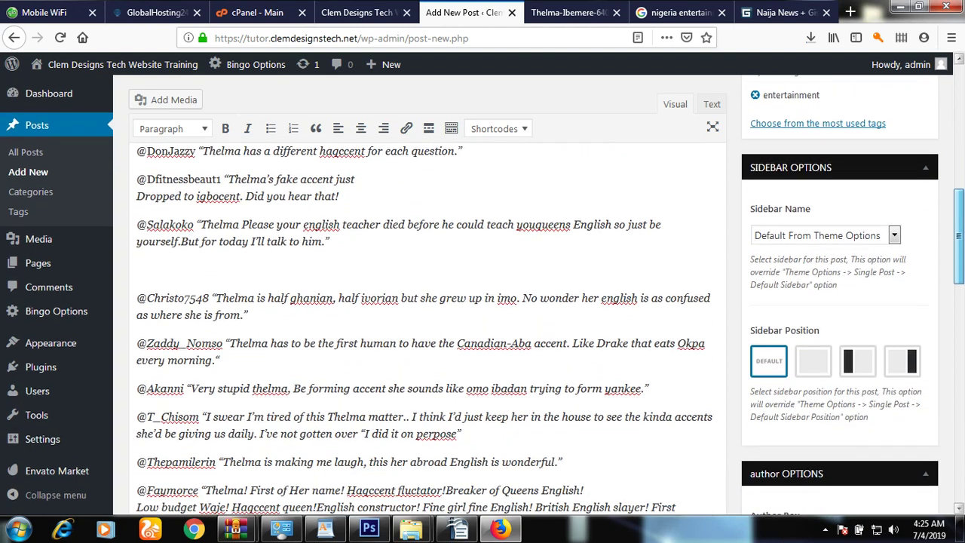
pyautogui.scroll(-1, 483, 302)
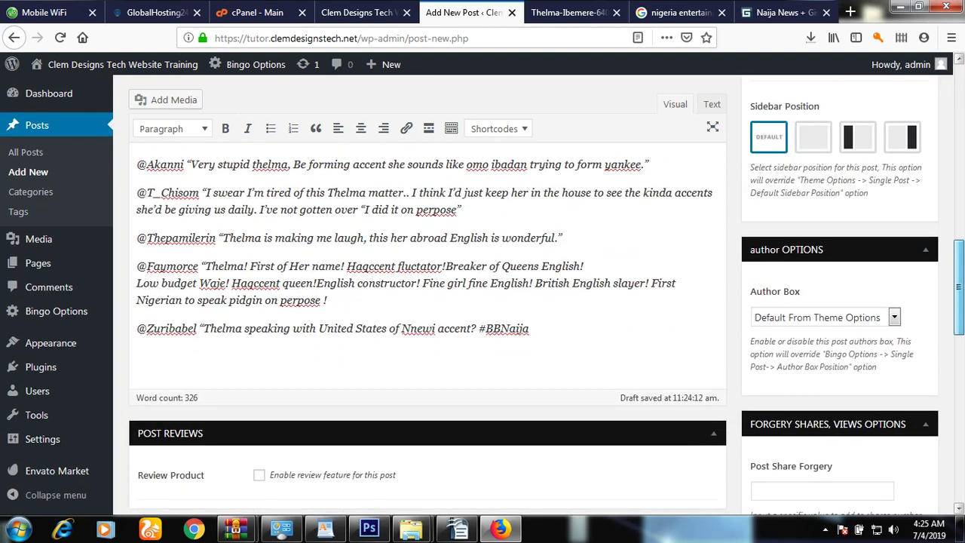
pyautogui.scroll(-3, 483, 302)
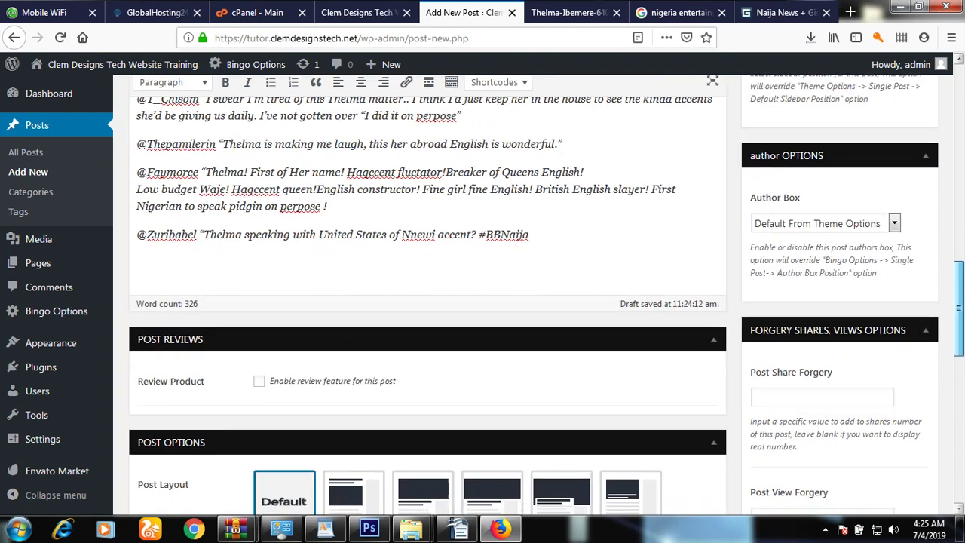
pyautogui.scroll(-7, 482, 302)
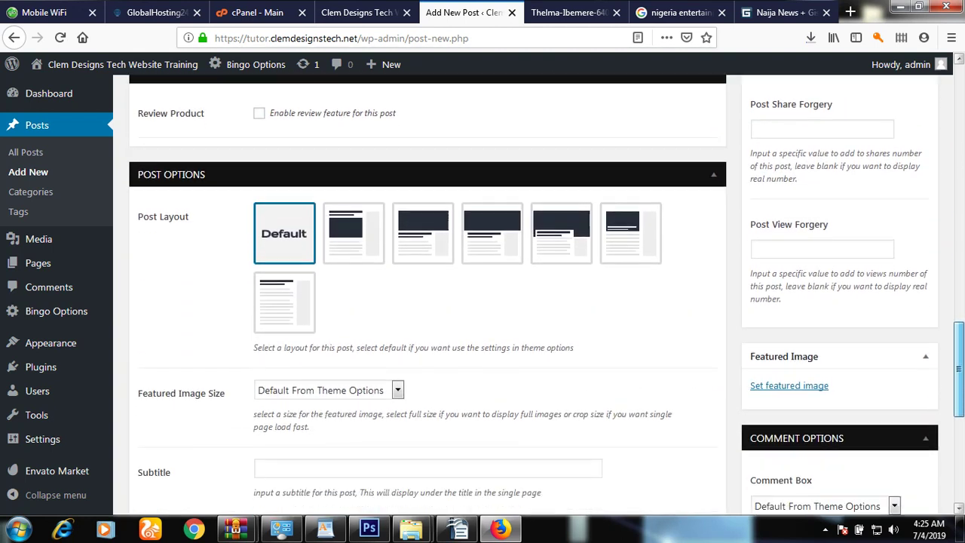
pyautogui.scroll(13, 483, 302)
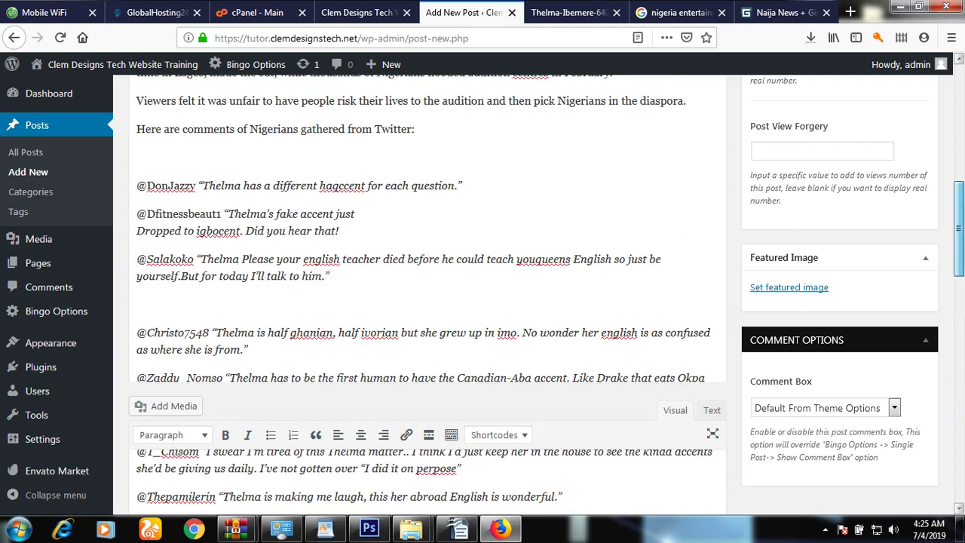
pyautogui.scroll(-5, 483, 302)
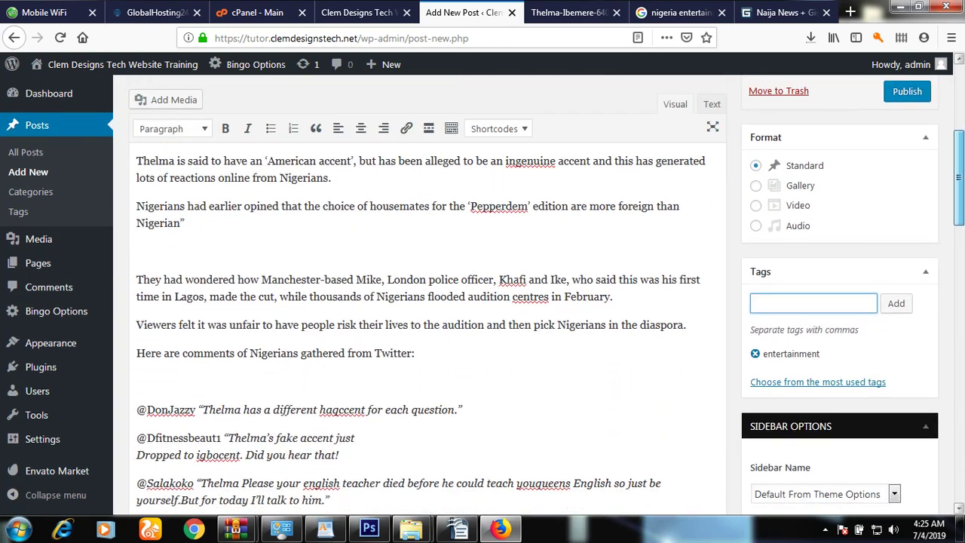
pyautogui.scroll(-7, 483, 302)
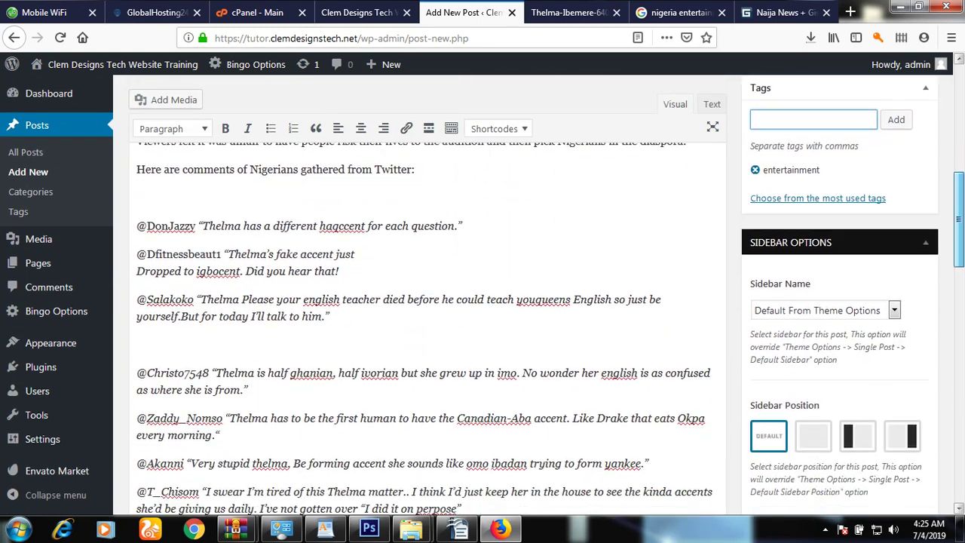
pyautogui.scroll(-7, 482, 302)
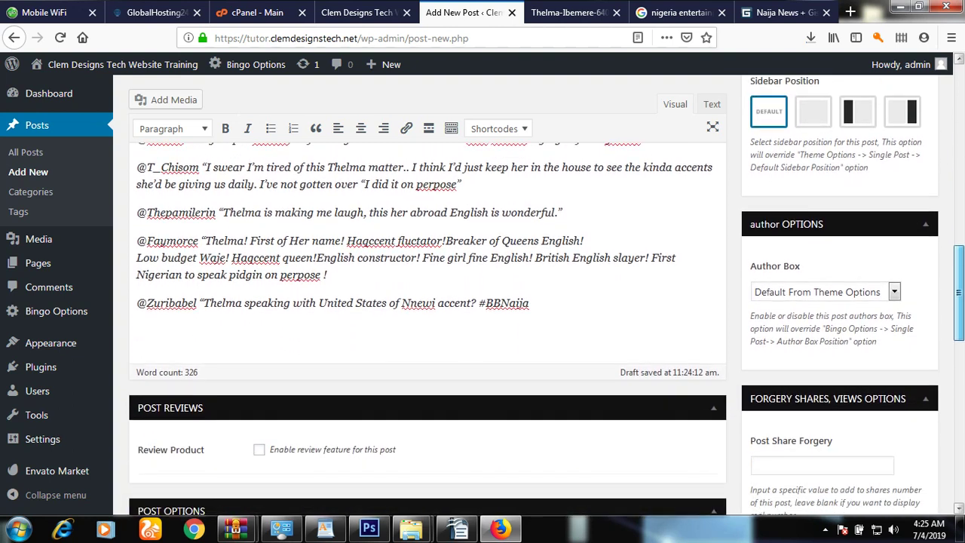
pyautogui.scroll(-6, 482, 302)
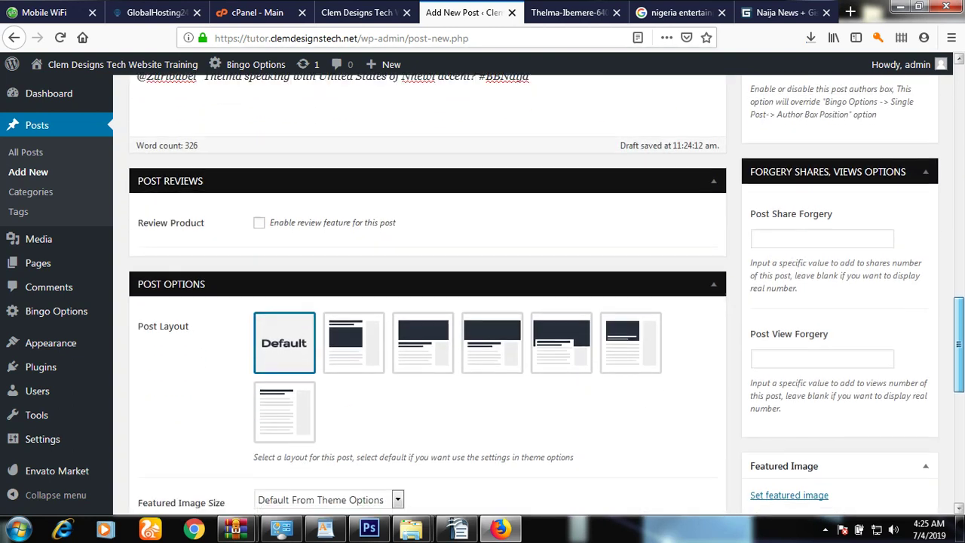
pyautogui.scroll(-2, 427, 302)
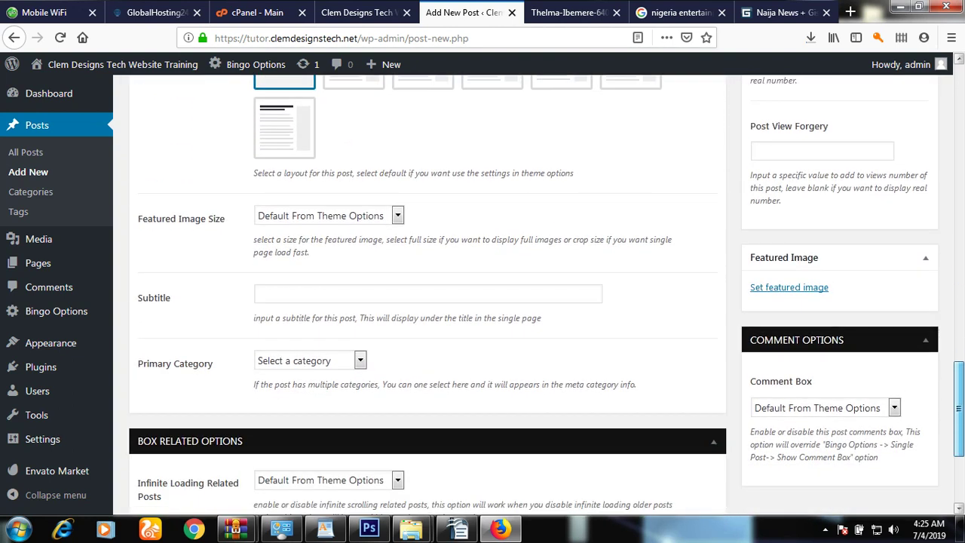
pyautogui.scroll(18, 427, 302)
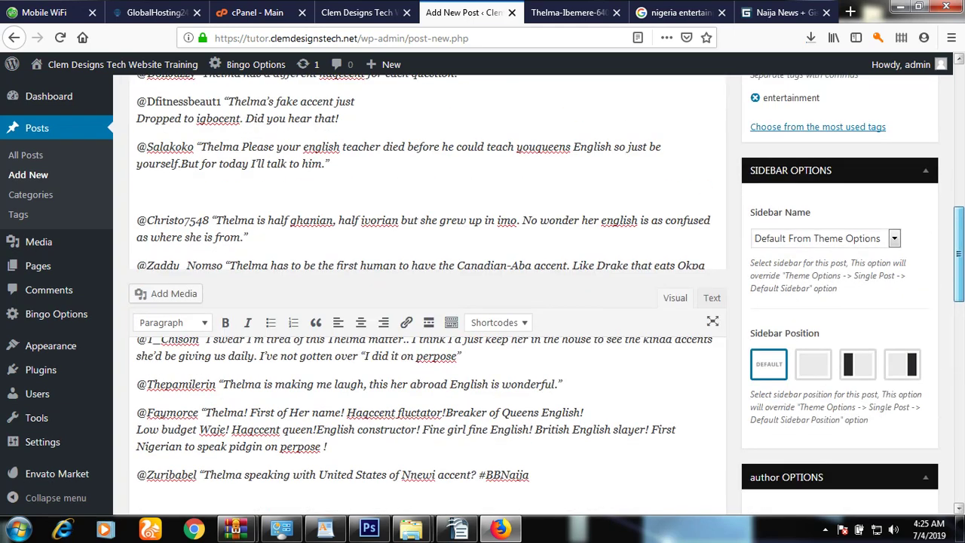
pyautogui.scroll(-9, 427, 302)
pyautogui.scroll(-15, 427, 302)
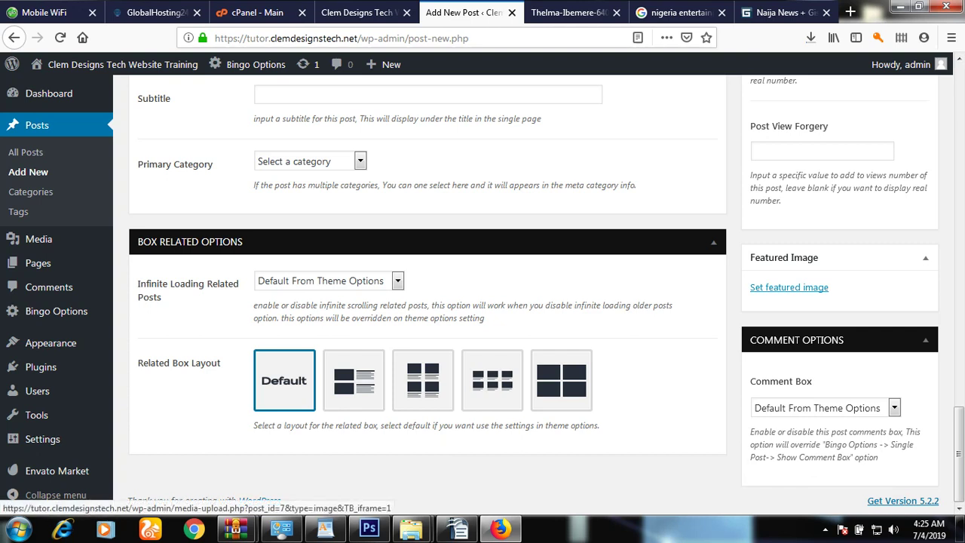
# Upload big gir.jpg from the Desktop and set it as the post's featured image.
pyautogui.click(788, 287)
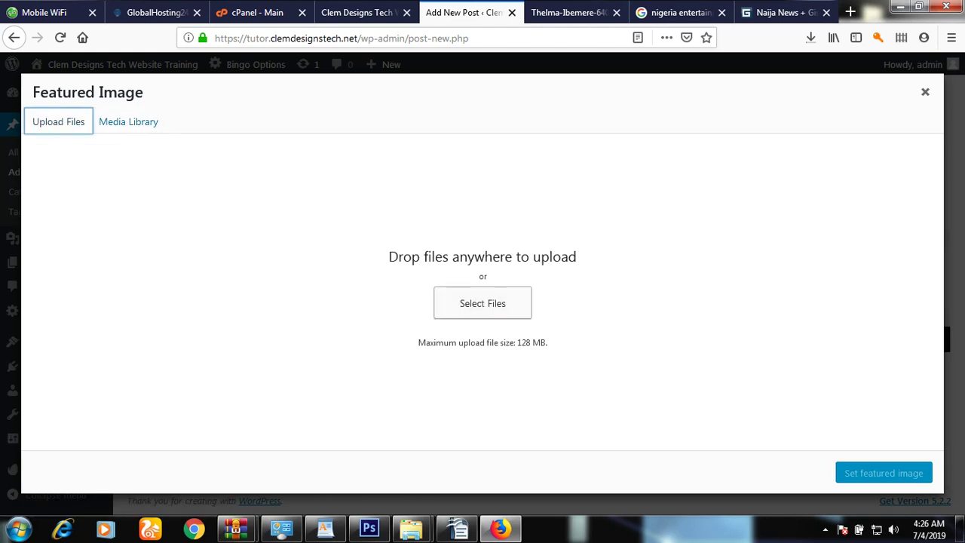
pyautogui.click(483, 303)
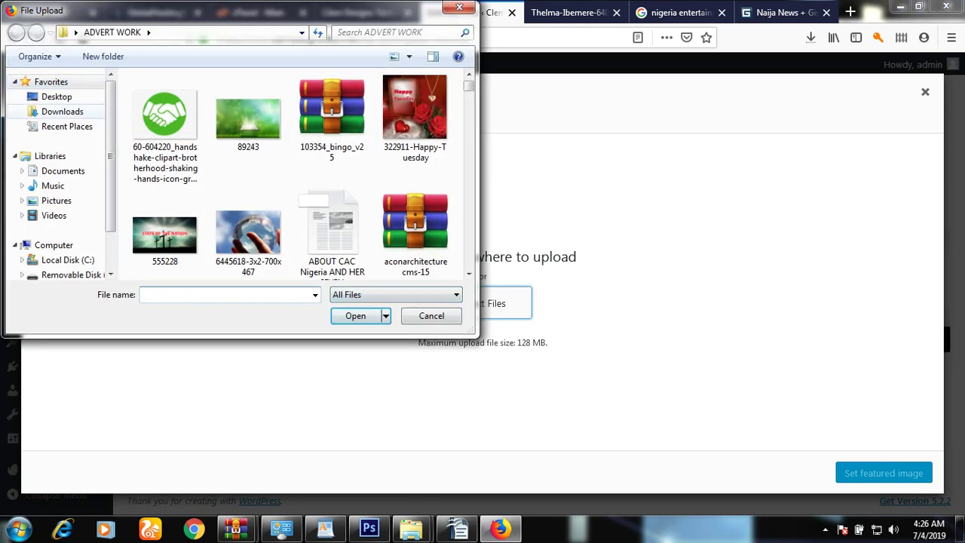
pyautogui.click(56, 97)
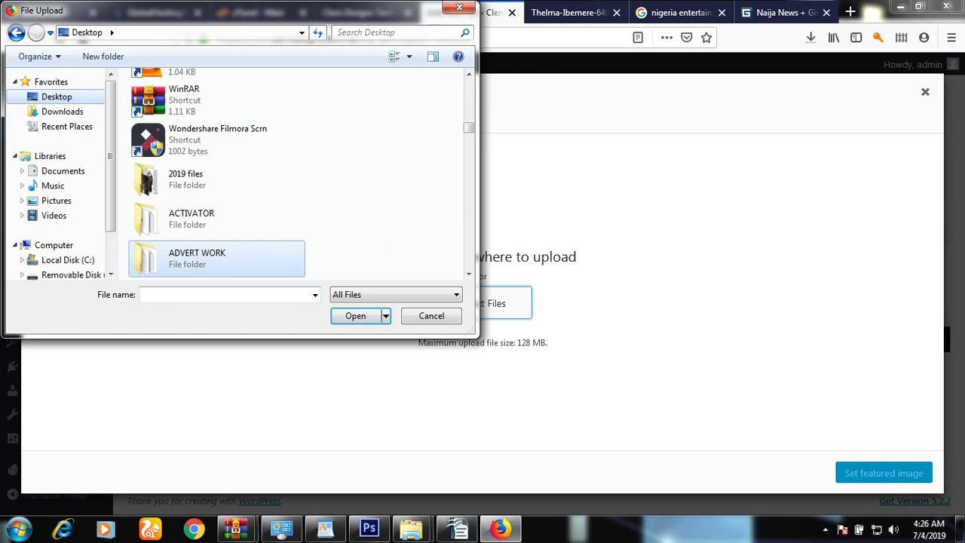
pyautogui.click(226, 294)
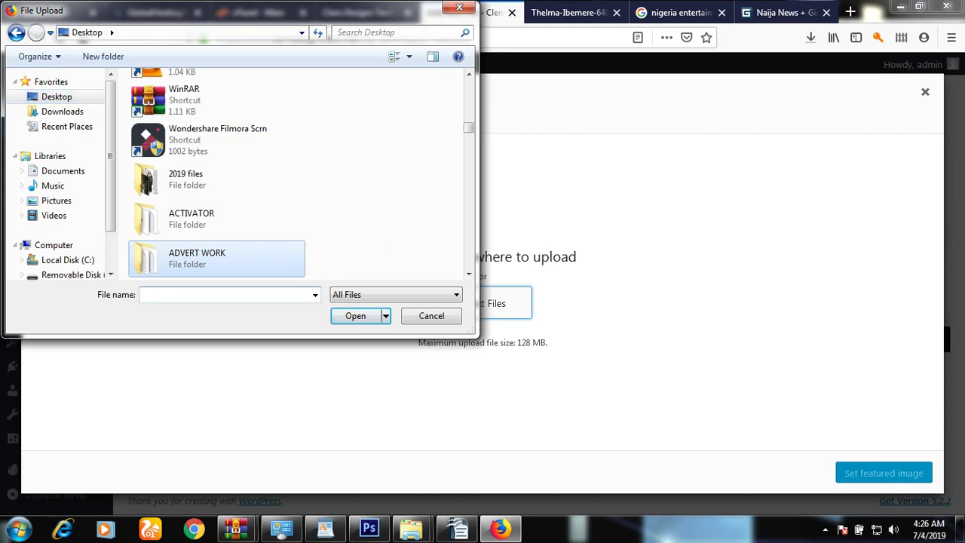
pyautogui.write('big')
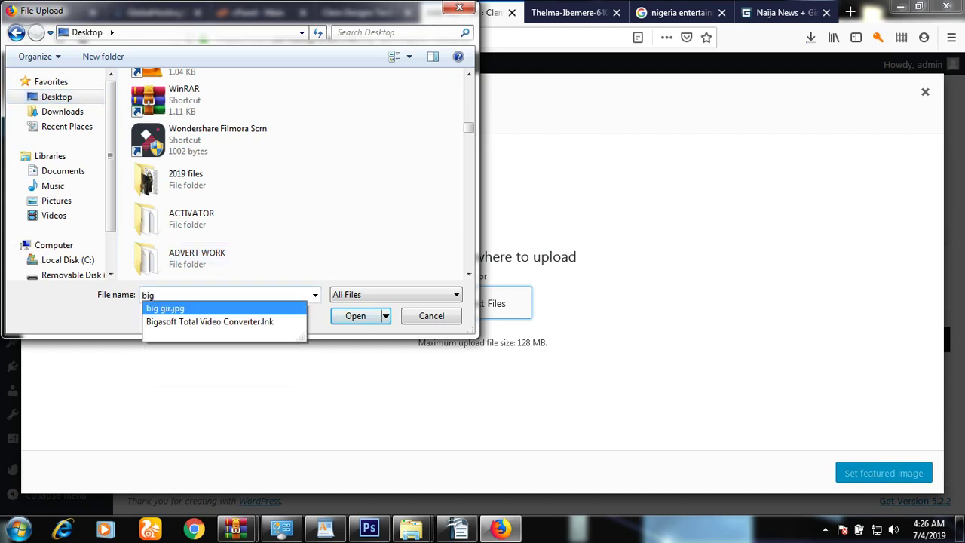
pyautogui.click(165, 308)
pyautogui.click(355, 316)
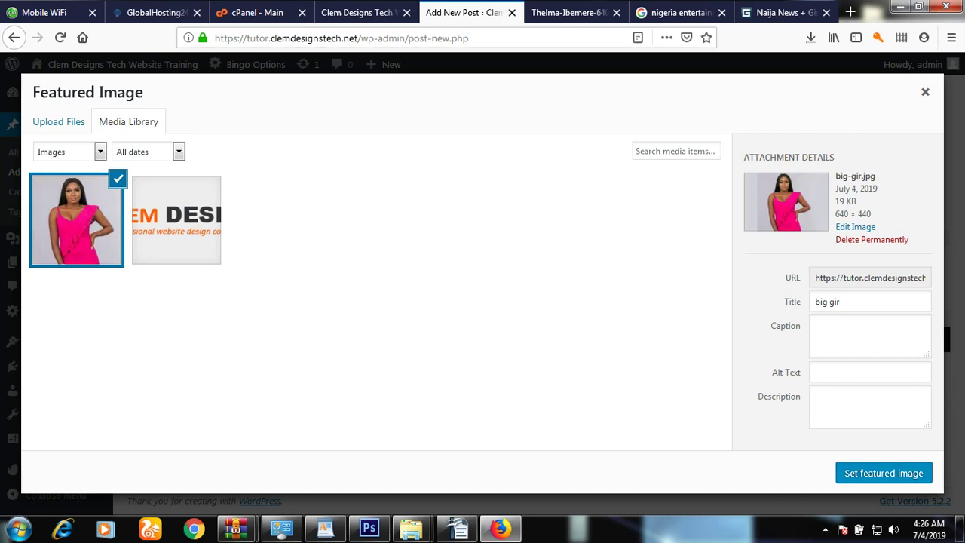
pyautogui.press('Return')
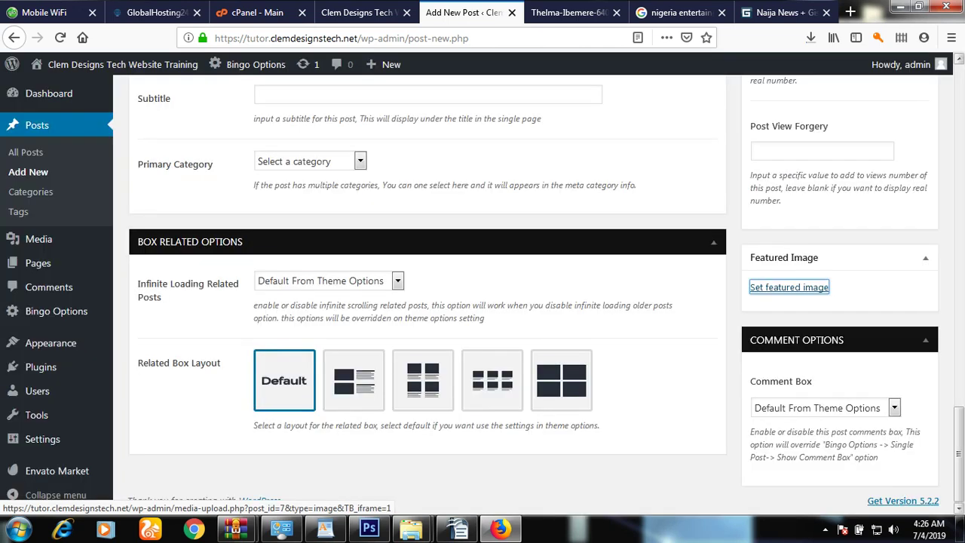
pyautogui.scroll(5, 427, 294)
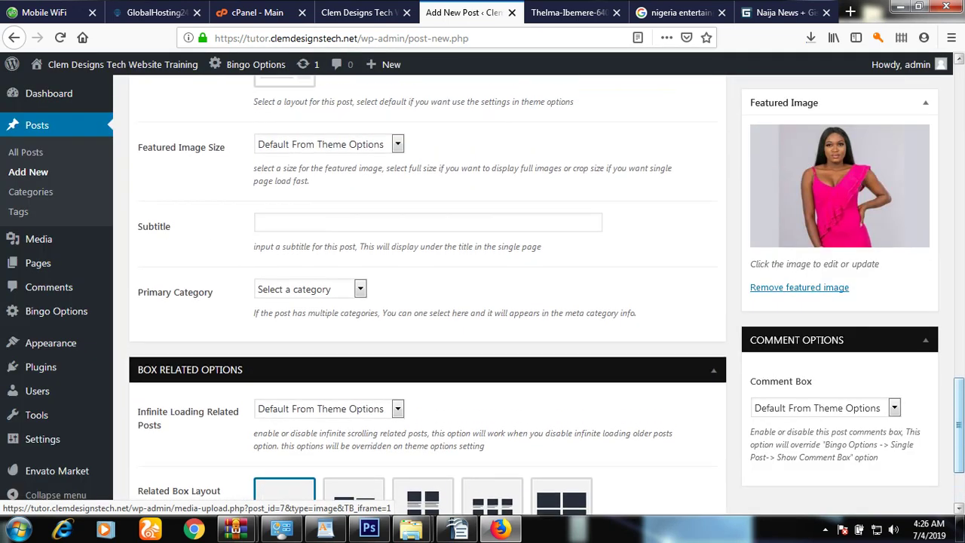
pyautogui.scroll(-5, 428, 294)
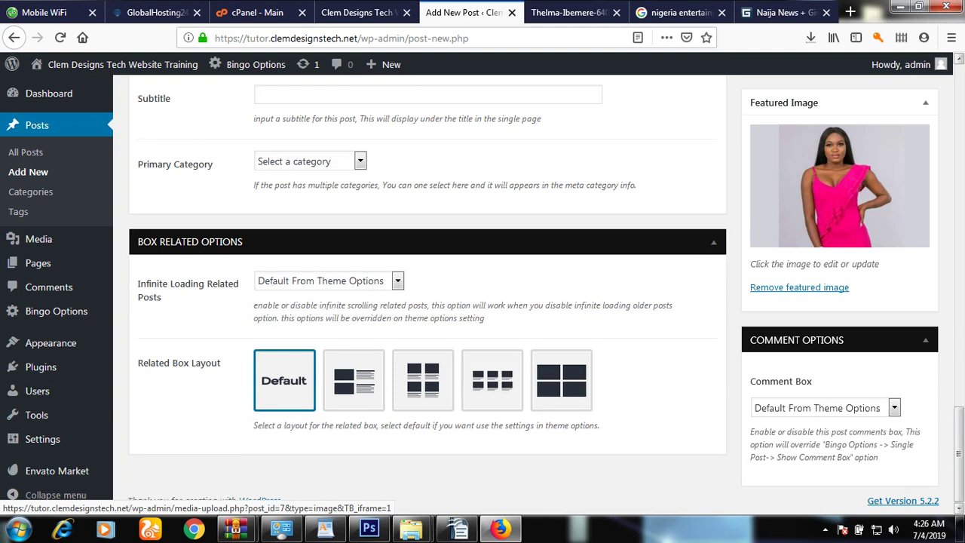
pyautogui.click(824, 408)
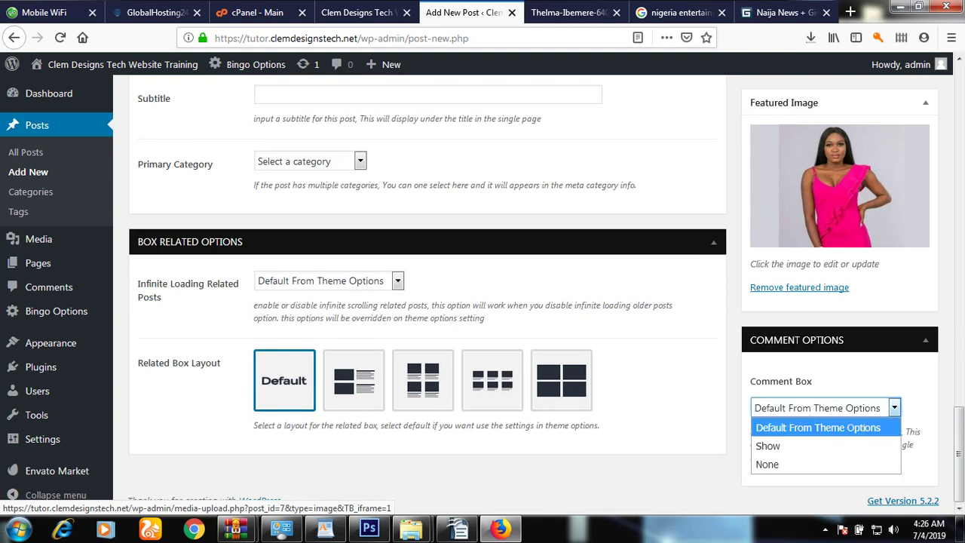
pyautogui.press('Escape')
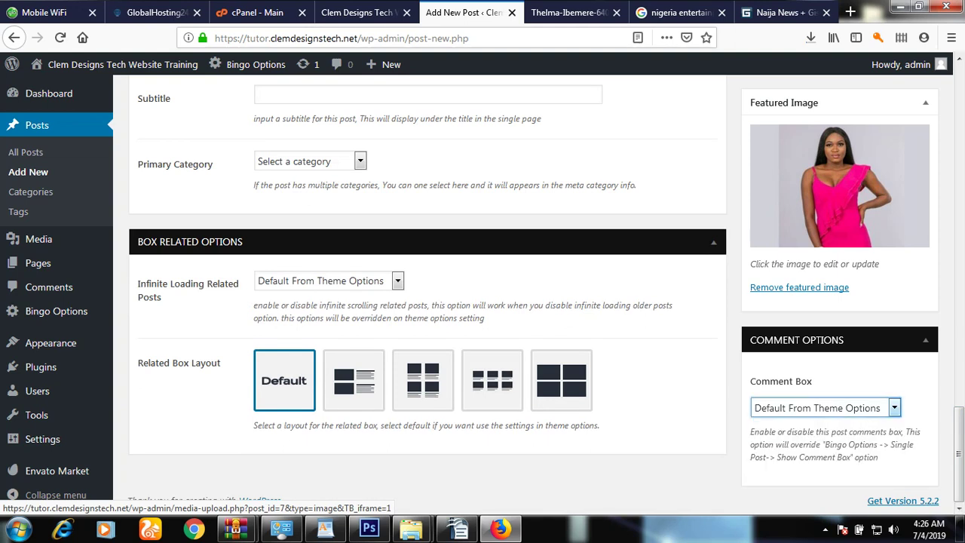
pyautogui.scroll(5, 483, 295)
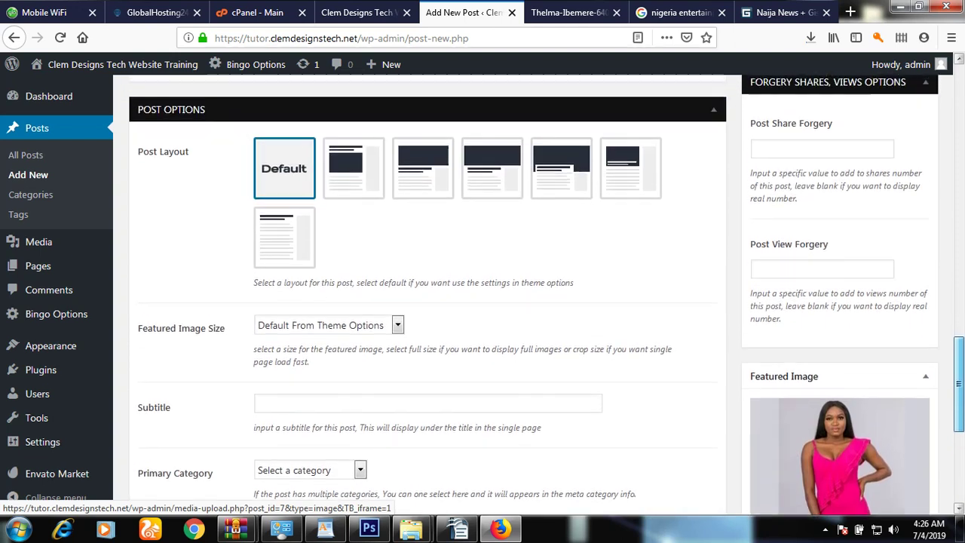
pyautogui.scroll(5, 428, 294)
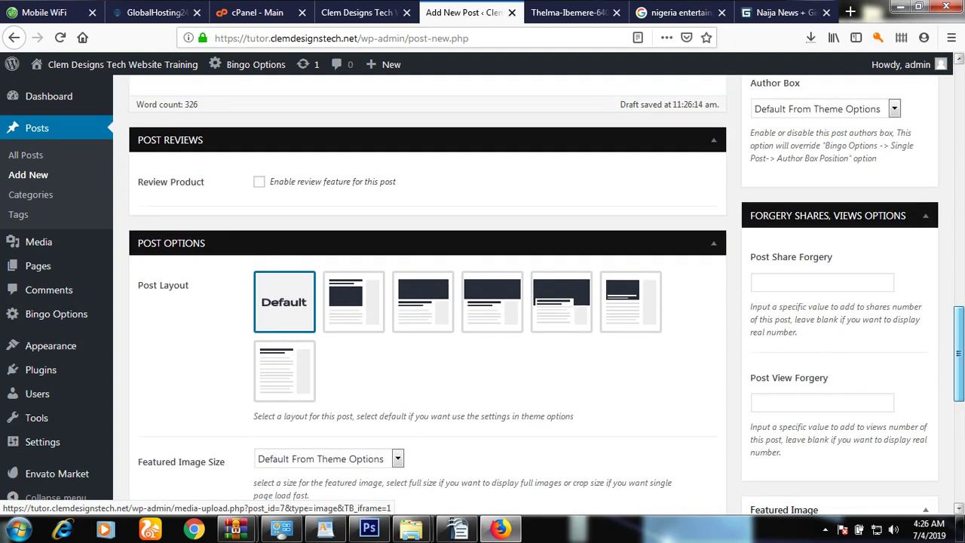
pyautogui.scroll(2, 428, 294)
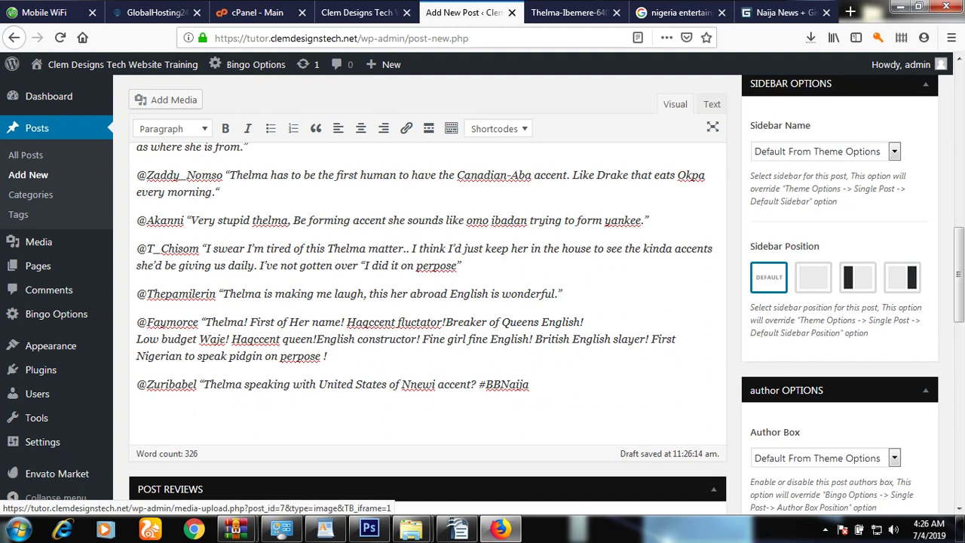
# Select Default Sidebar as the sidebar name and choose the last Sidebar Position layout.
pyautogui.click(822, 151)
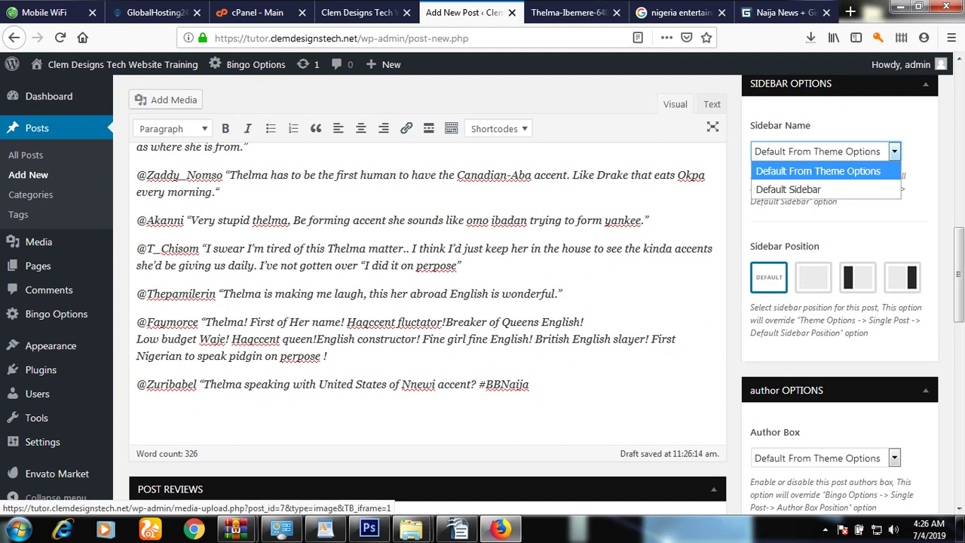
pyautogui.click(788, 189)
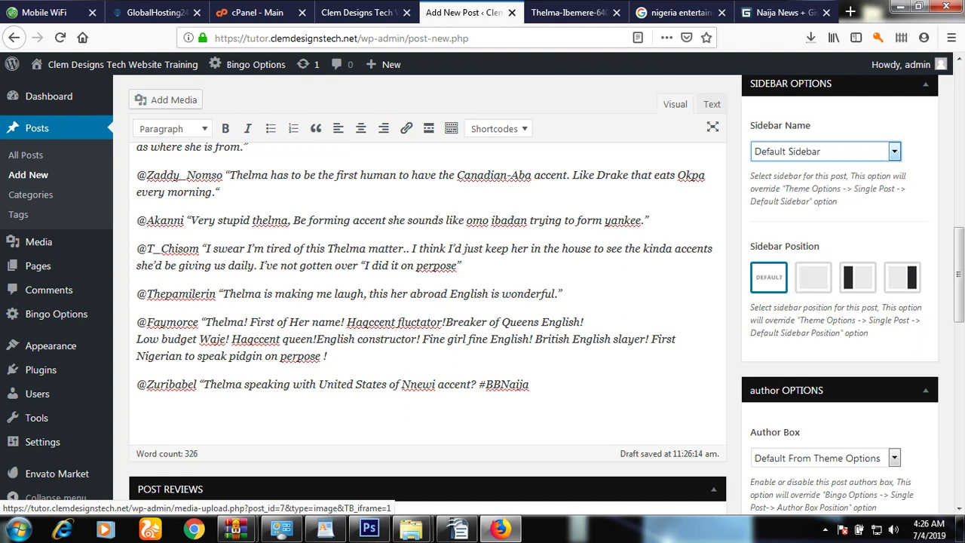
pyautogui.click(902, 277)
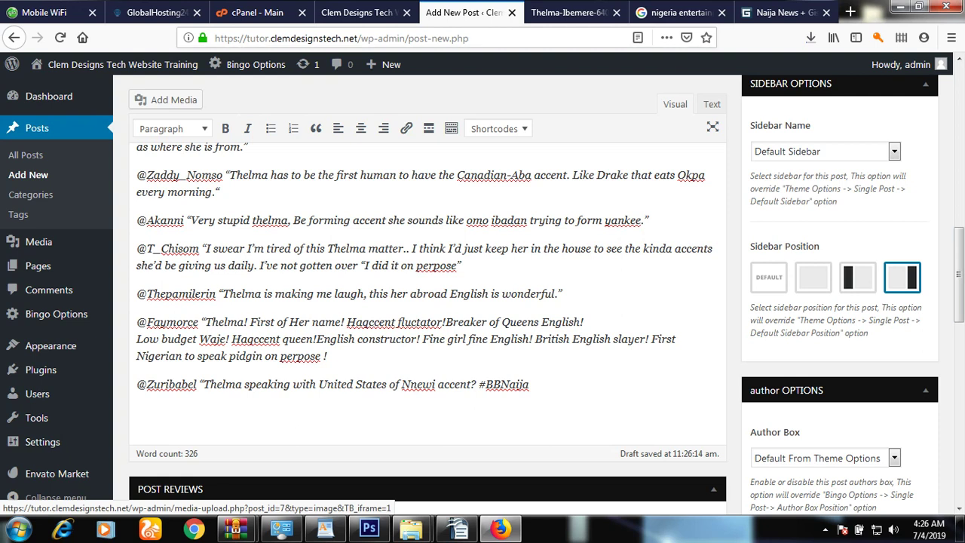
# Review the Primary Category choices, leaving them unchanged, and return to the top of the post.
pyautogui.scroll(-10, 428, 302)
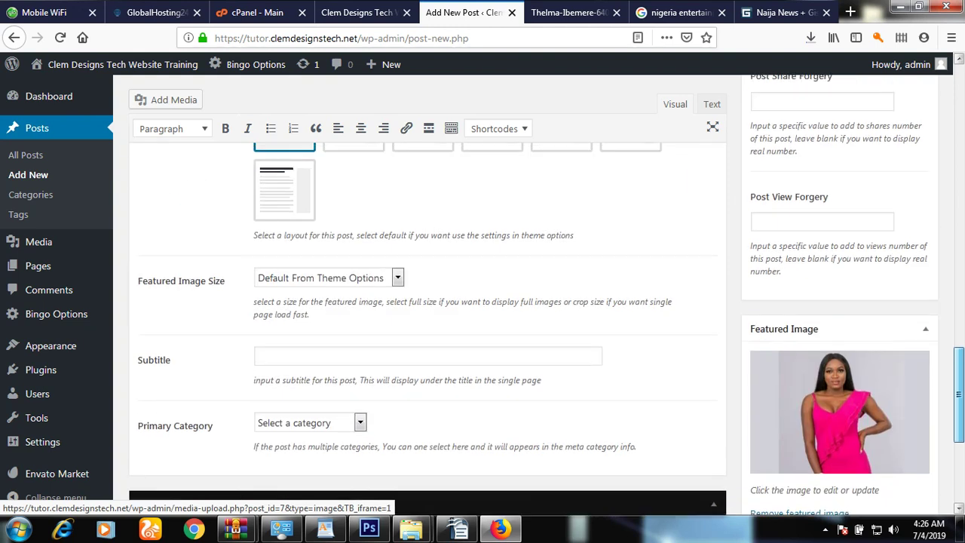
pyautogui.scroll(-2, 547, 297)
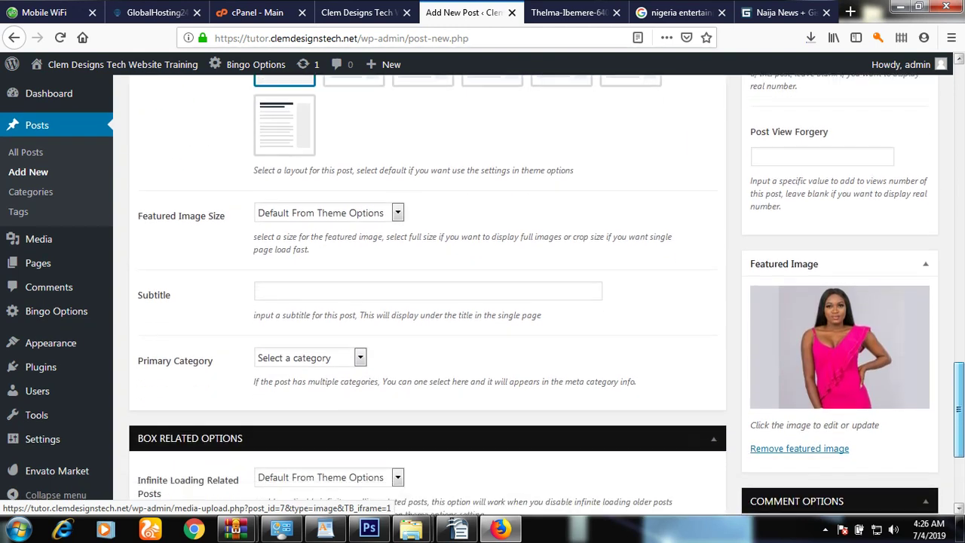
pyautogui.click(309, 338)
pyautogui.click(302, 353)
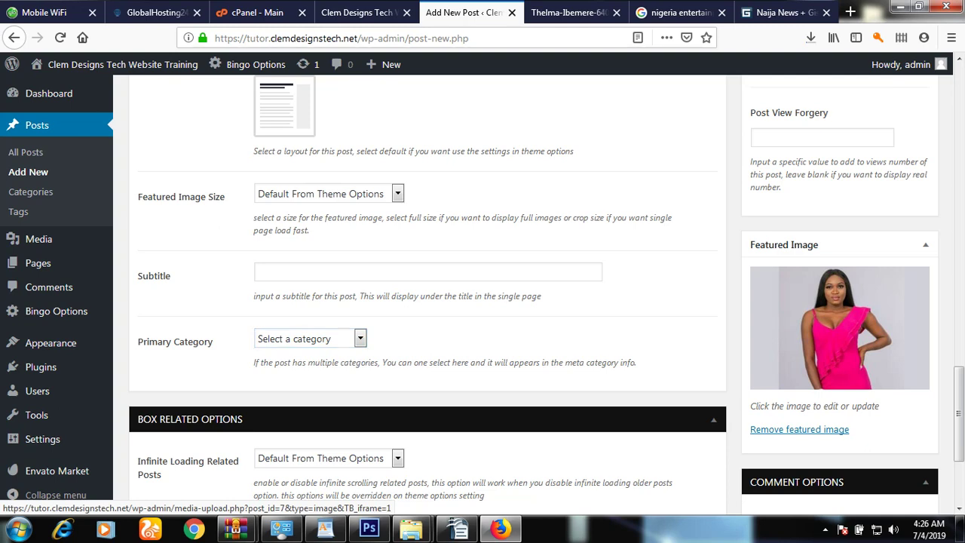
pyautogui.scroll(-4, 483, 294)
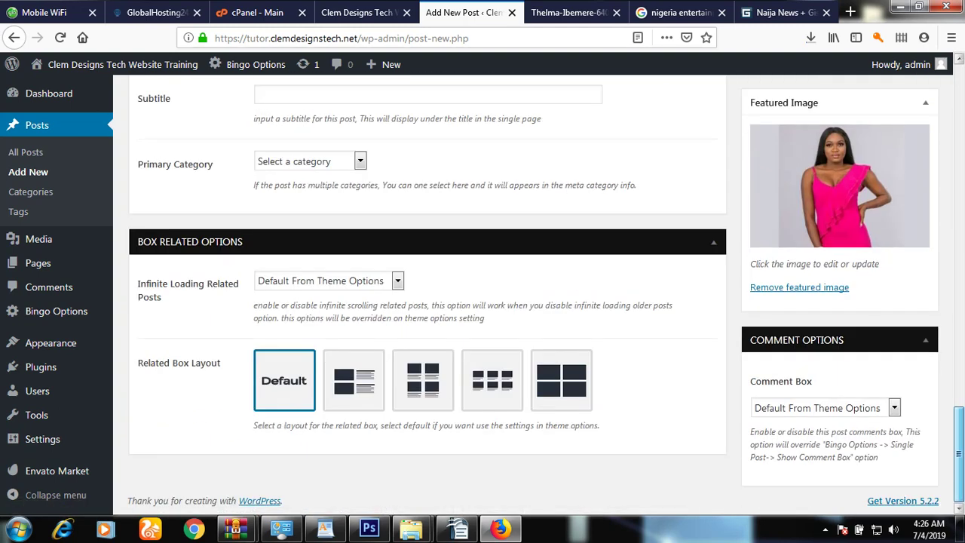
pyautogui.scroll(15, 427, 295)
pyautogui.scroll(5, 428, 294)
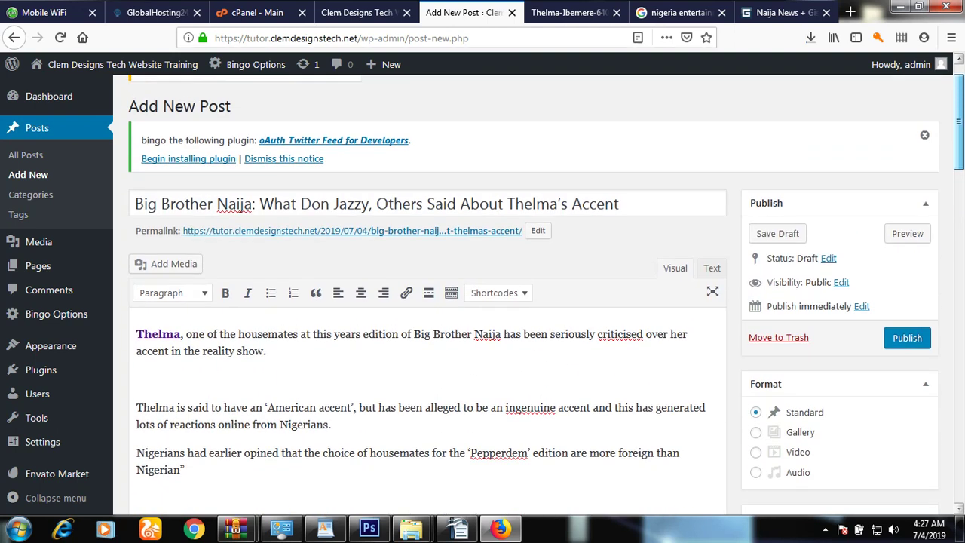